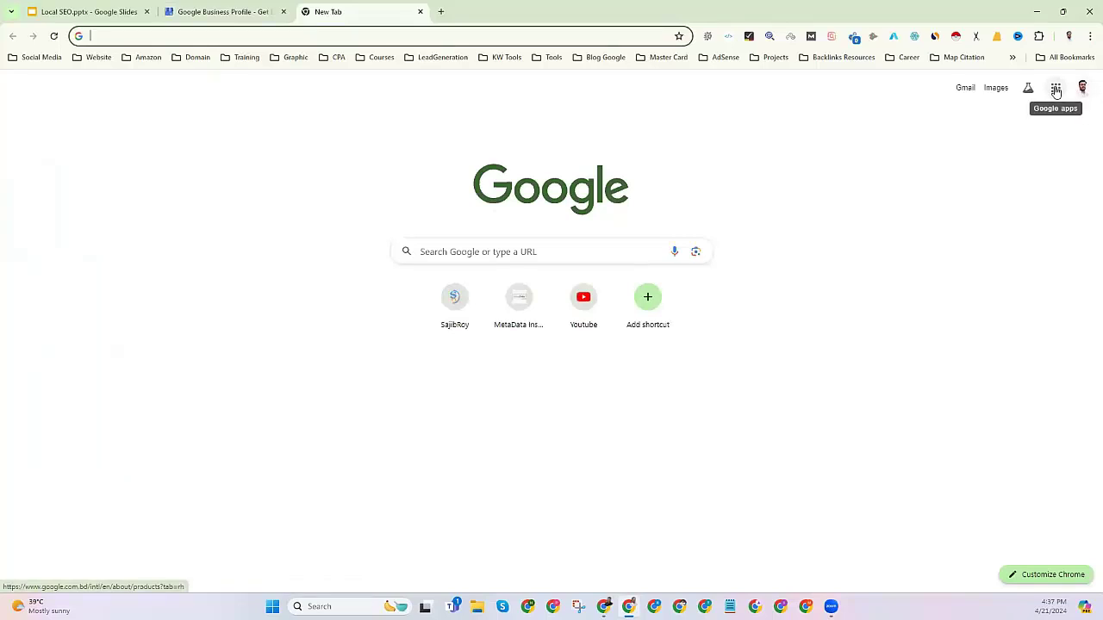
Open the about.google/products page from the apps grid's More from Google link.
left_click(1056, 89)
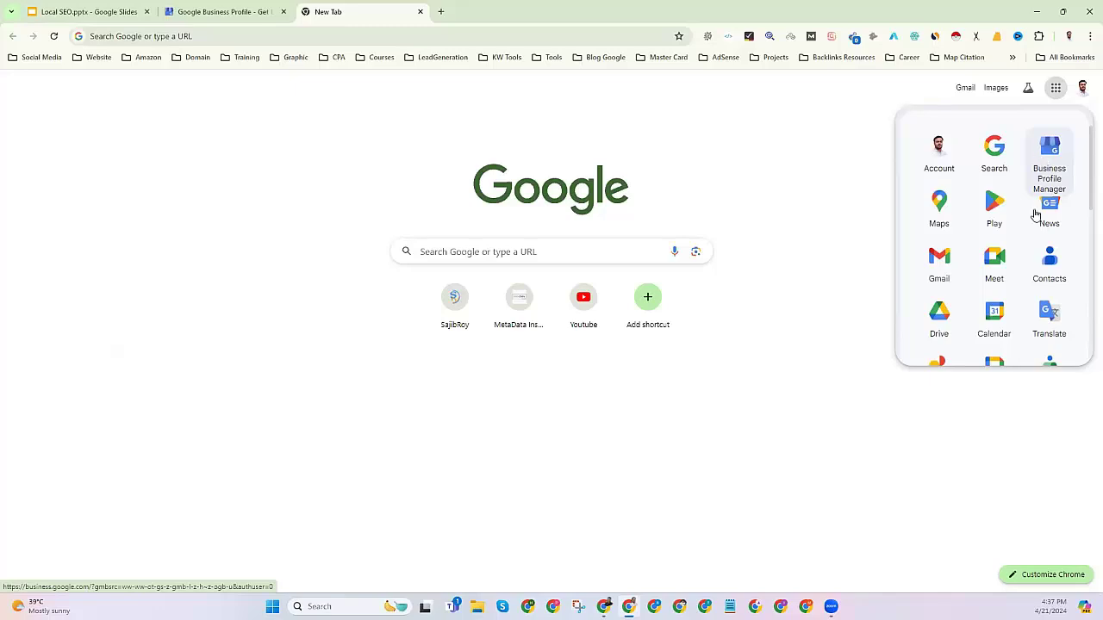
scroll(1036, 214, "down", 8)
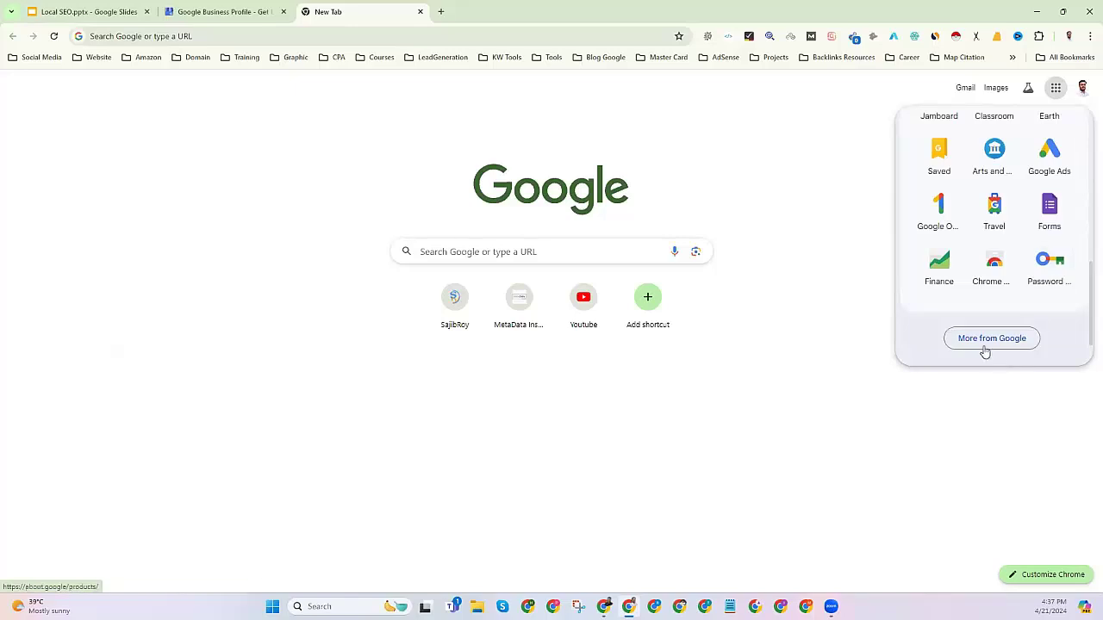
left_click(991, 338)
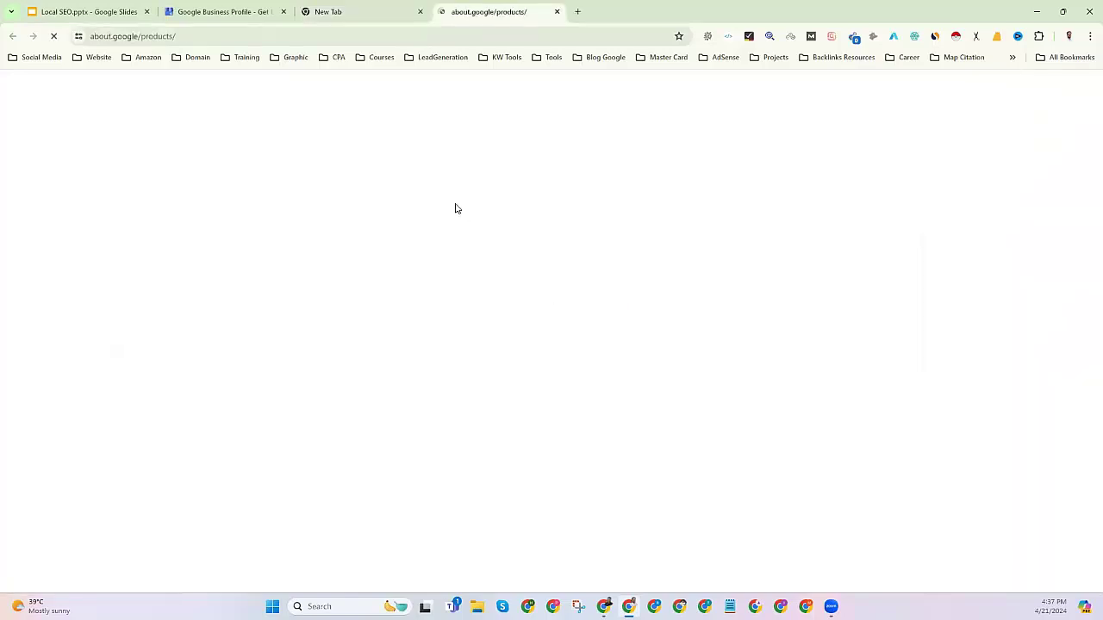
Browse the Google products page, briefly revisiting the new tab's apps grid.
scroll(387, 433, "down", 15)
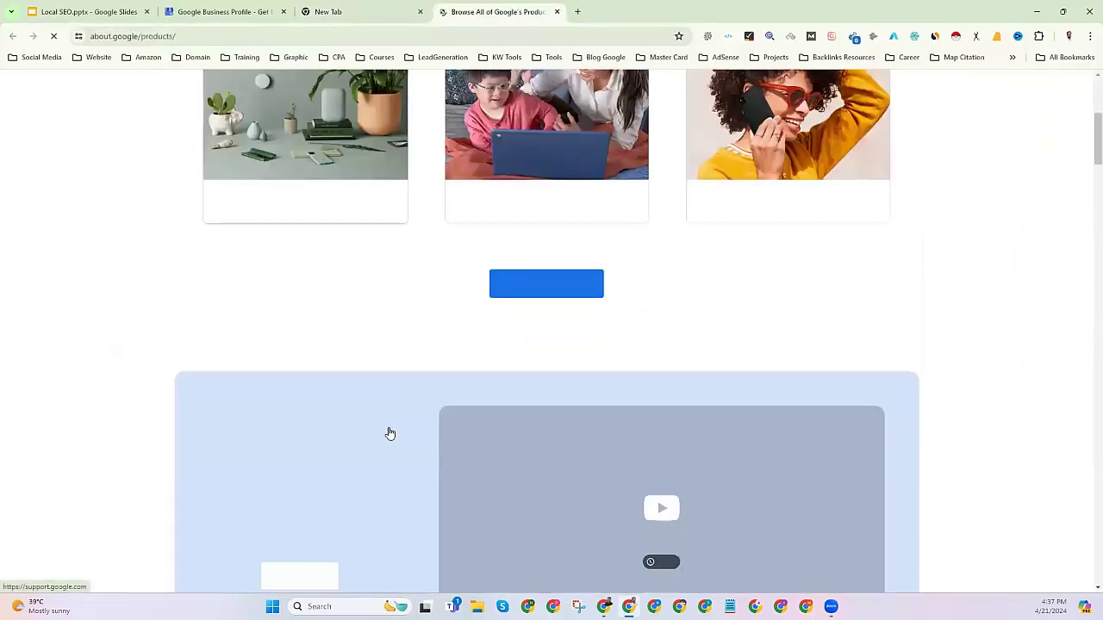
scroll(391, 428, "up", 10)
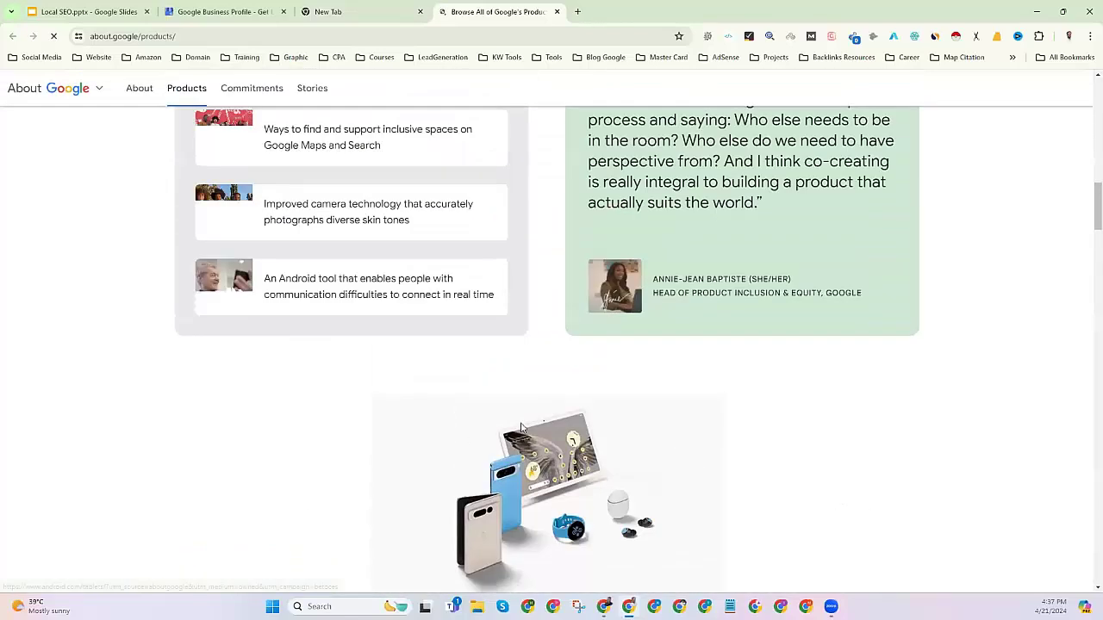
scroll(855, 113, "up", 3)
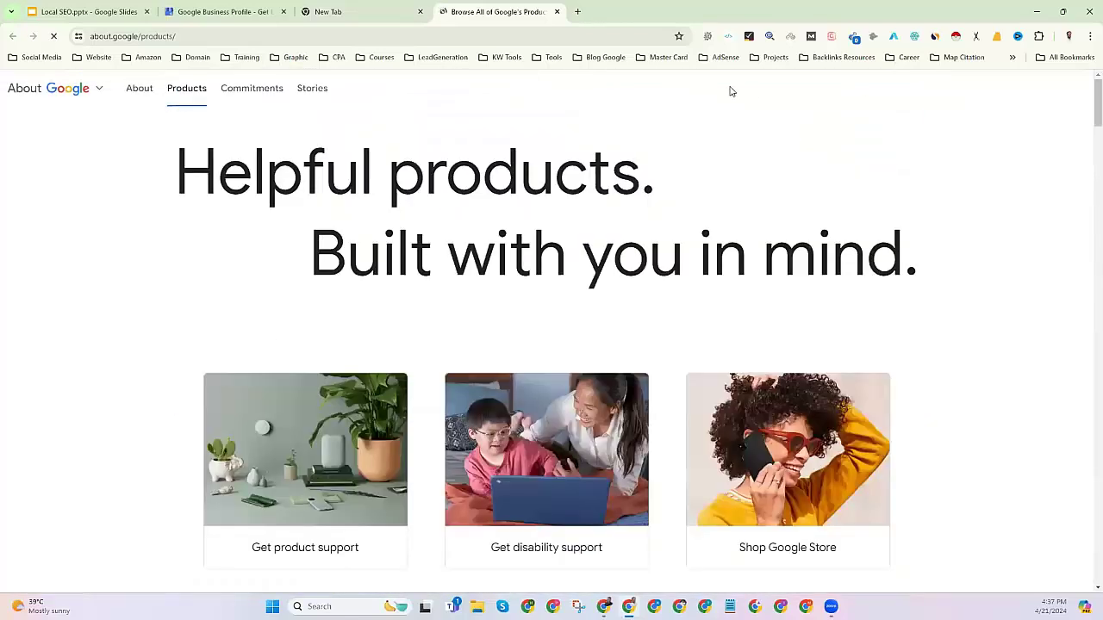
left_click(361, 8)
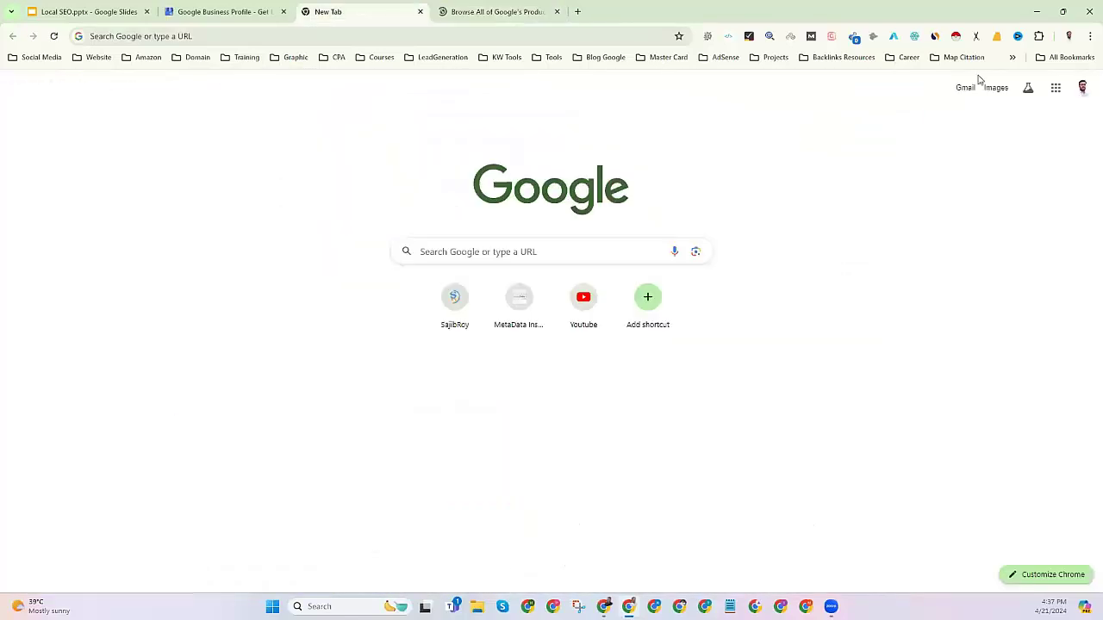
left_click(1057, 93)
scroll(994, 287, "down", 6)
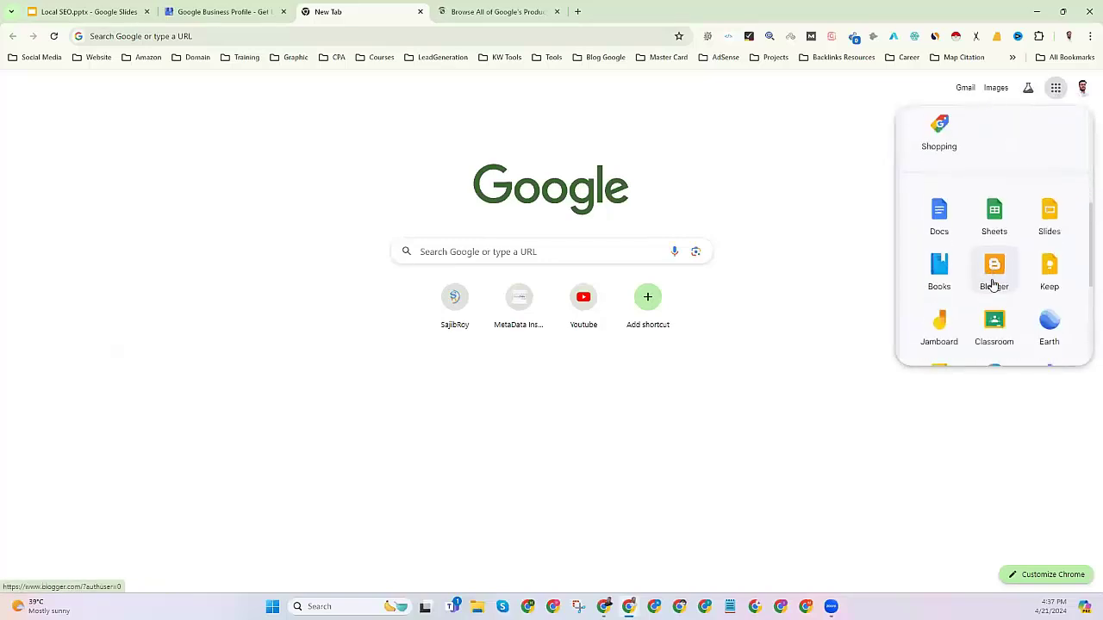
left_click(496, 11)
Open Business Profile from the expanded For business section of the products page.
scroll(369, 319, "down", 15)
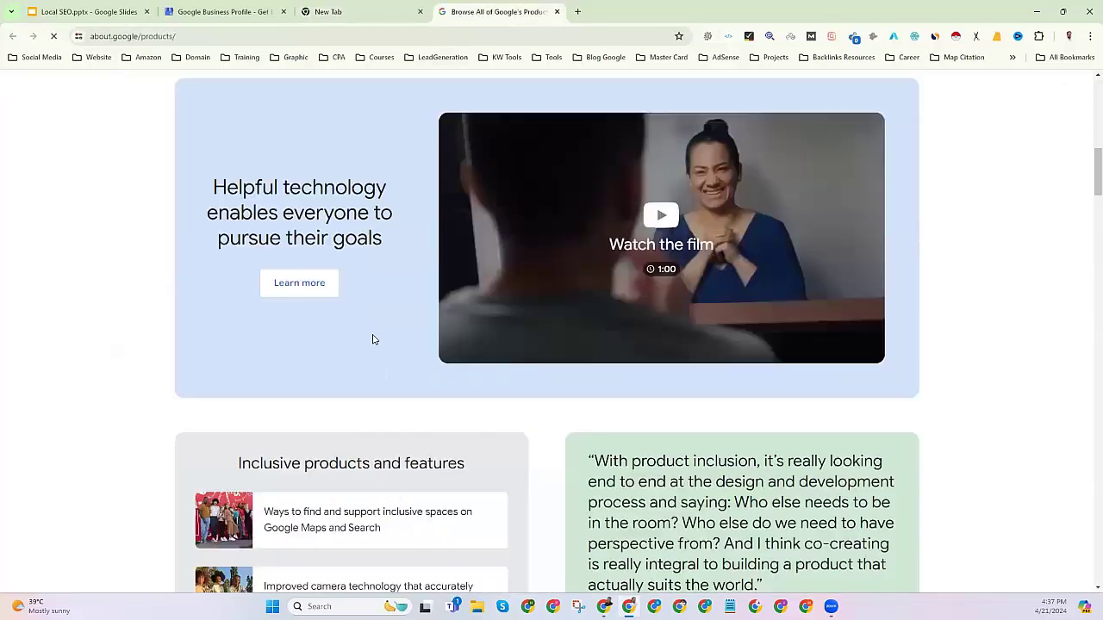
scroll(370, 373, "down", 5)
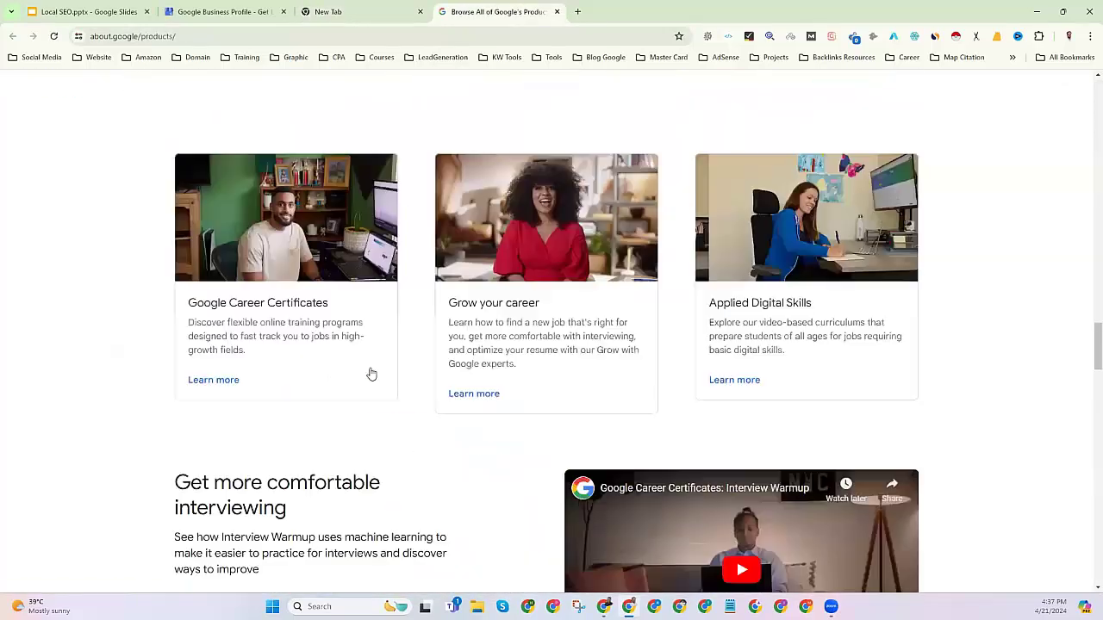
scroll(369, 374, "down", 10)
scroll(370, 376, "down", 15)
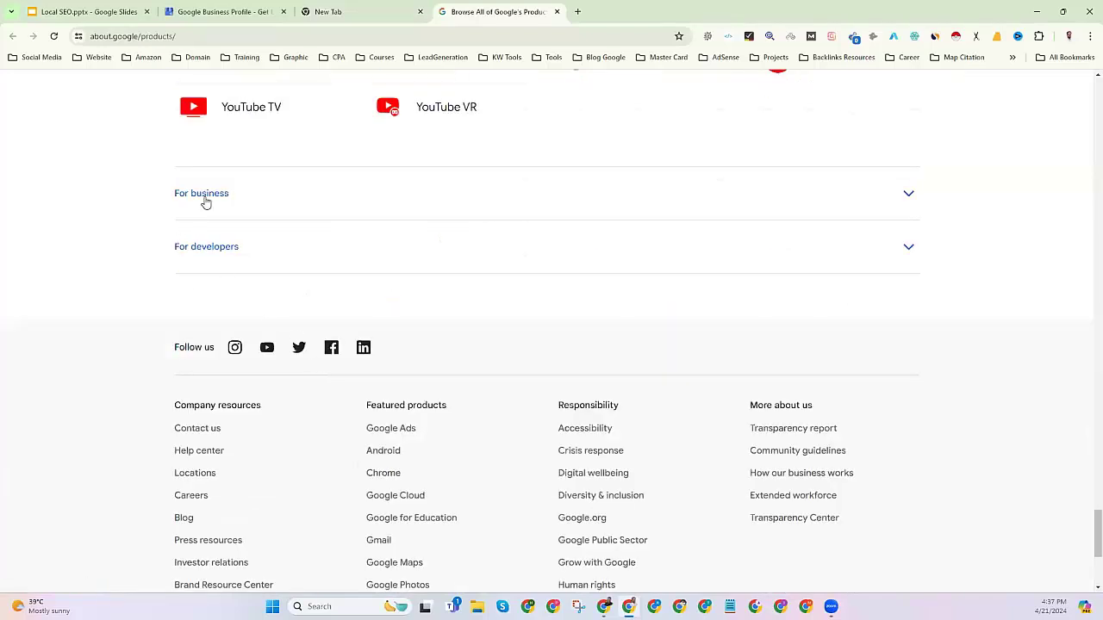
left_click(205, 197)
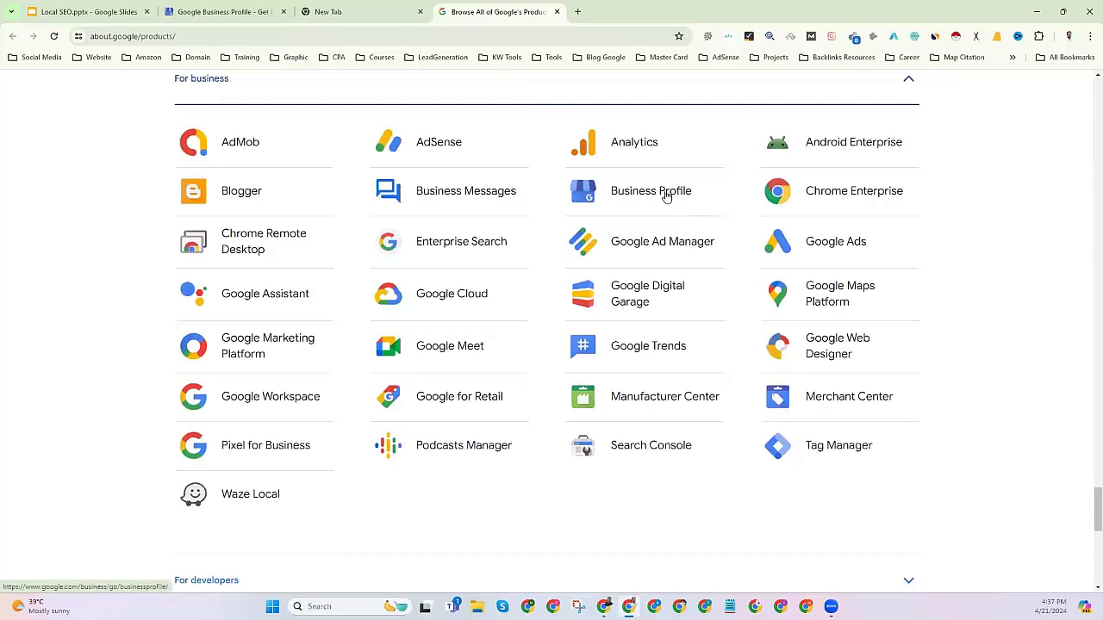
left_click(650, 191)
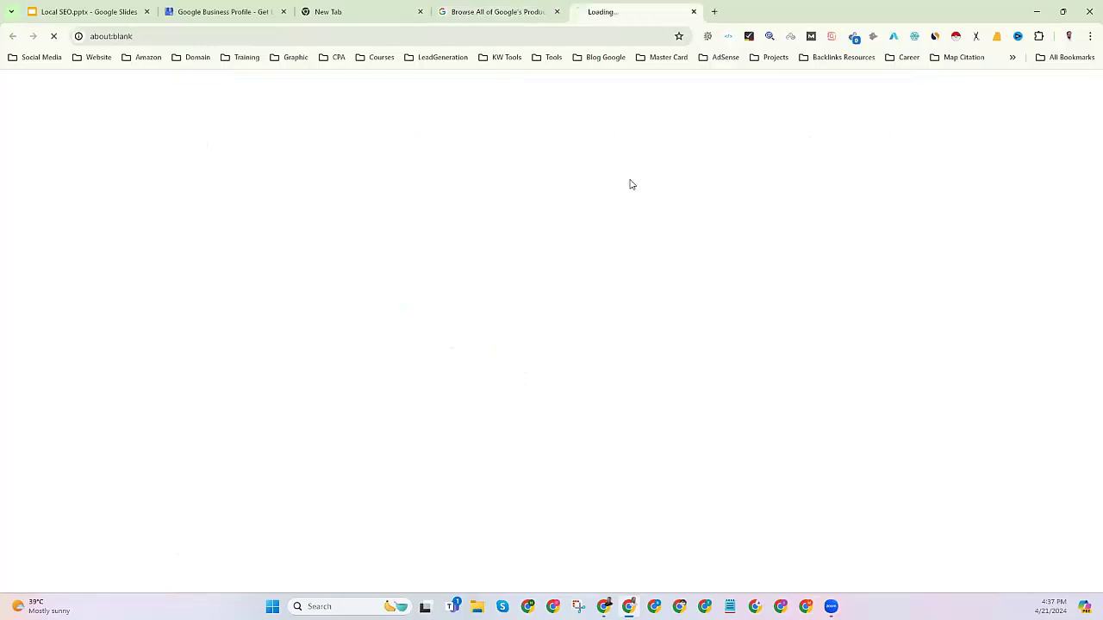
Close the Google products, New Tab, and duplicate Business Profile tabs.
left_click(557, 12)
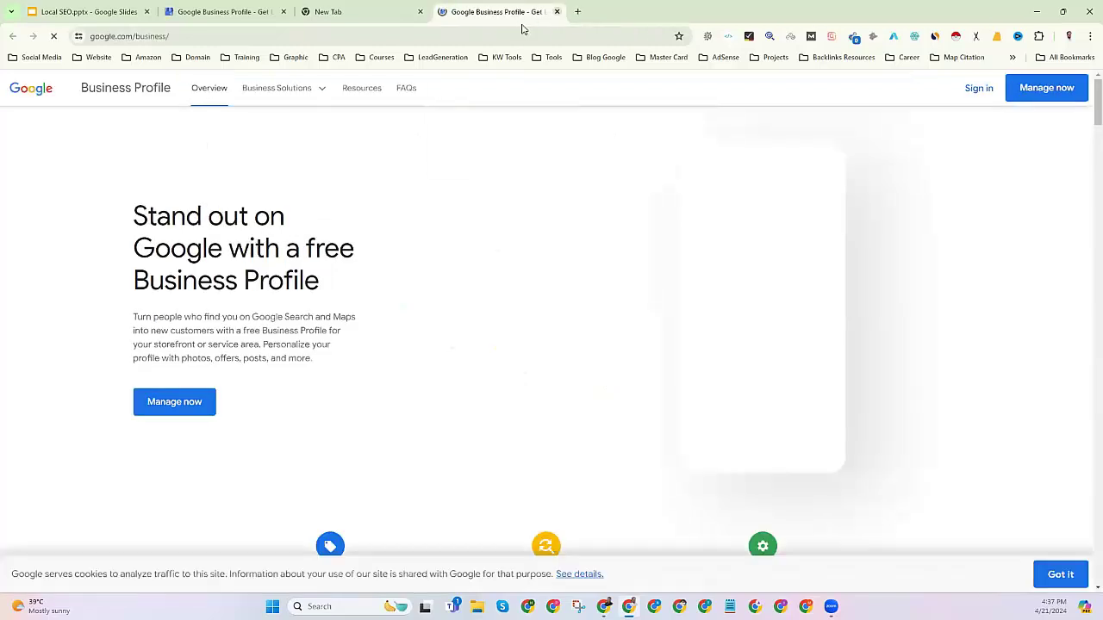
left_click(420, 12)
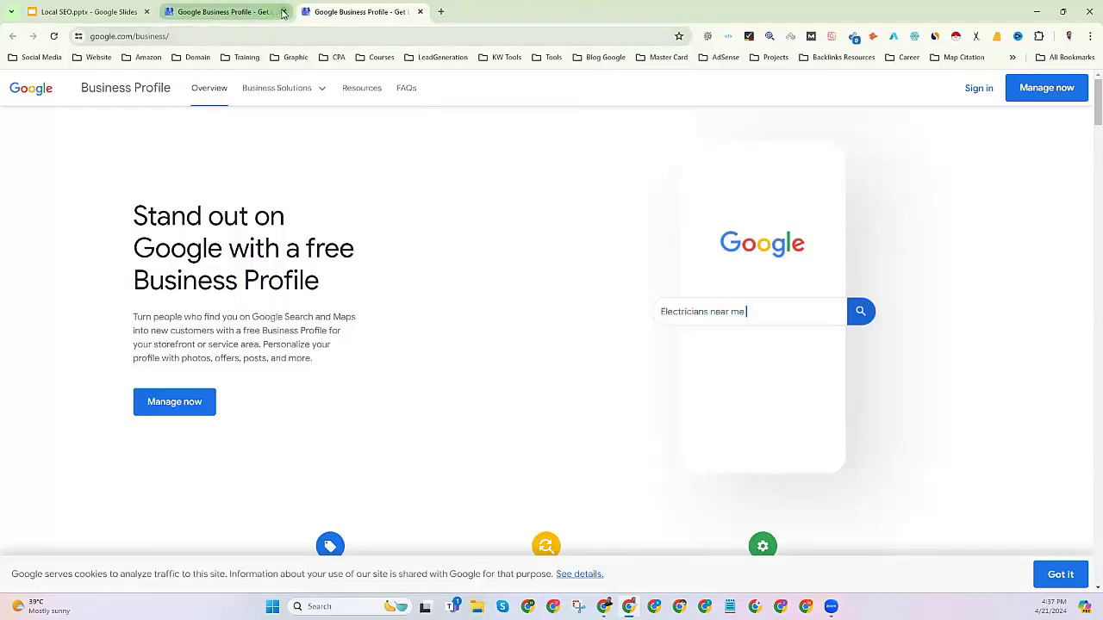
left_click(283, 12)
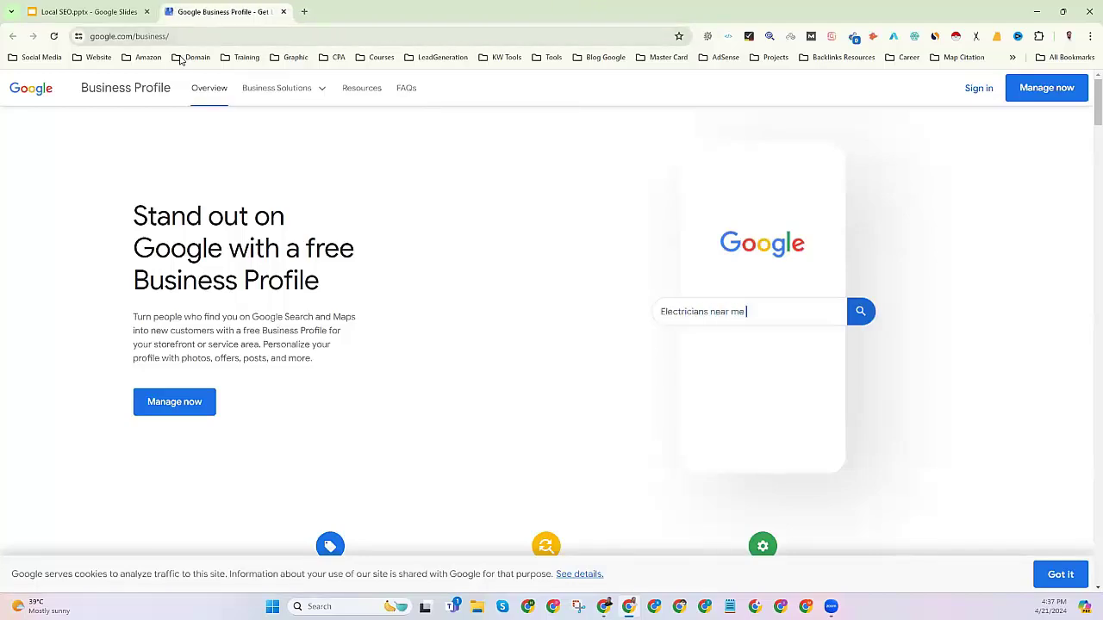
Highlight the com/business/ address and key phrases of the 'Stand out on Google' landing page.
left_click(126, 35)
left_click(226, 36)
left_click_drag(234, 35, 91, 36)
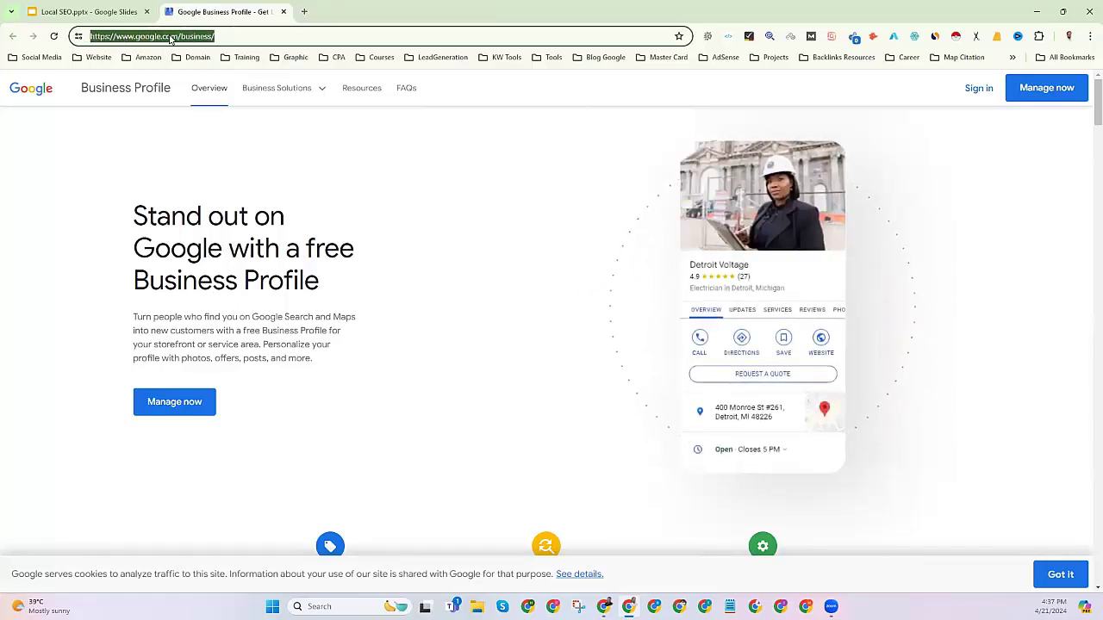
left_click(228, 37)
left_click_drag(135, 211, 333, 291)
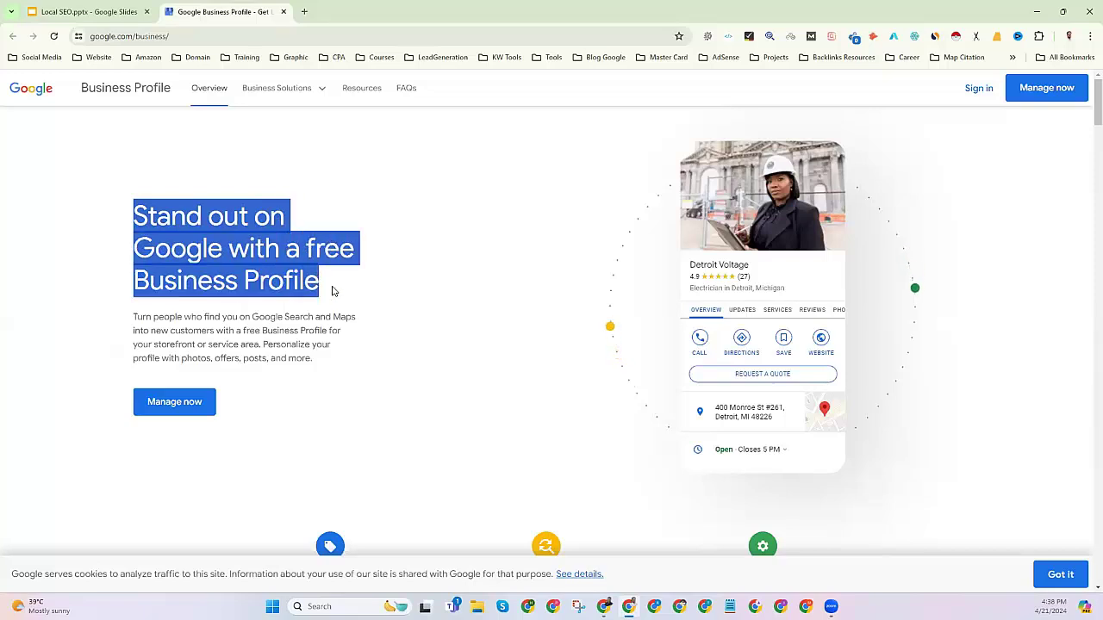
left_click(302, 248)
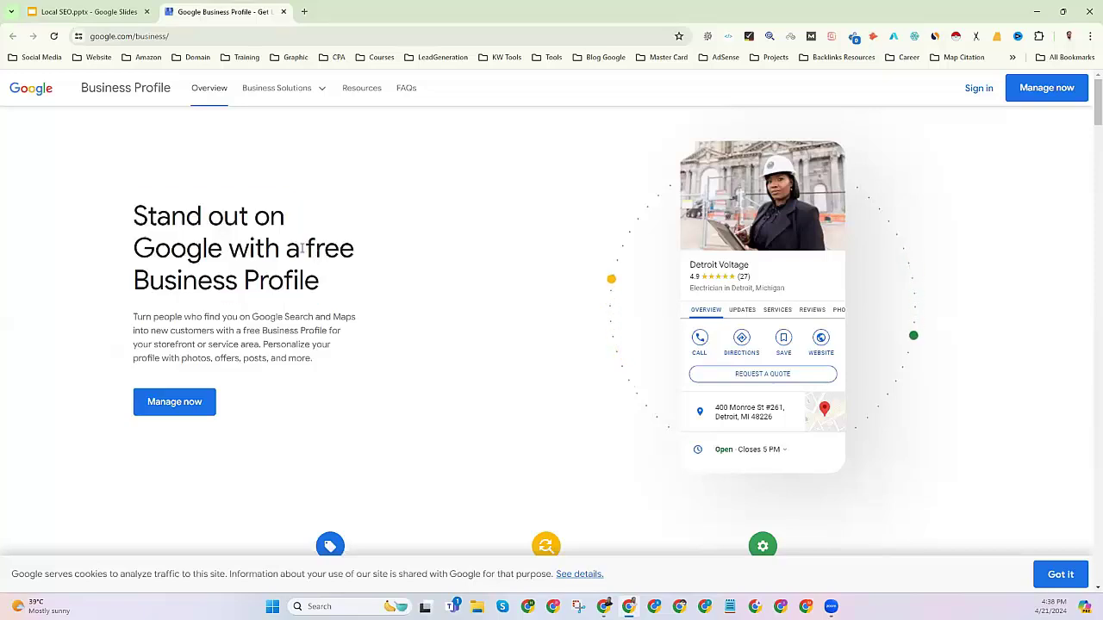
left_click_drag(302, 248, 339, 284)
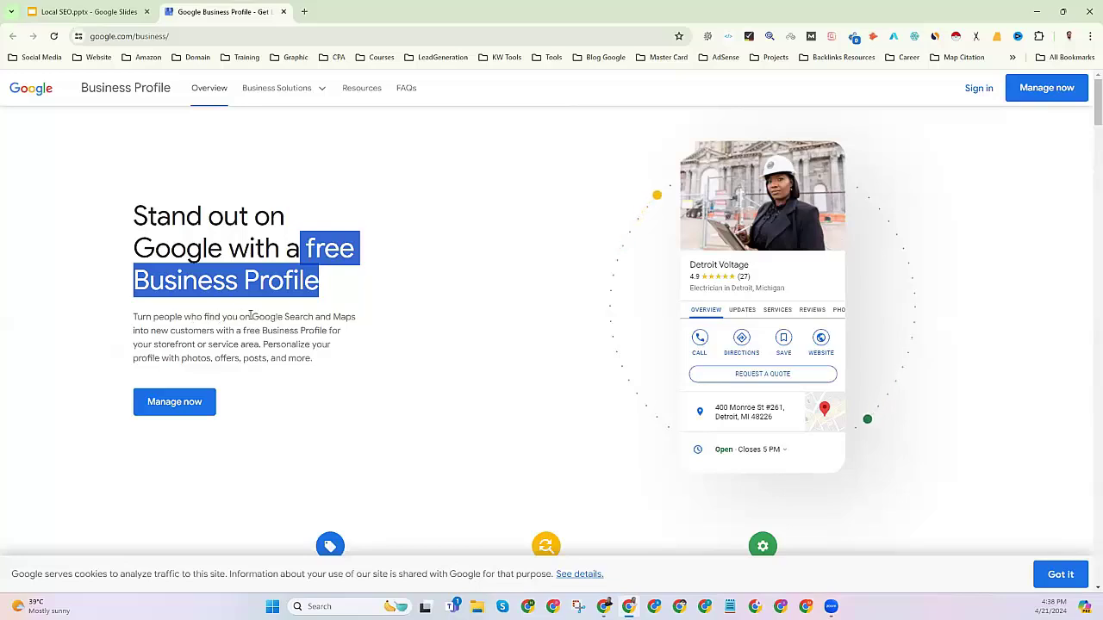
left_click_drag(251, 316, 370, 319)
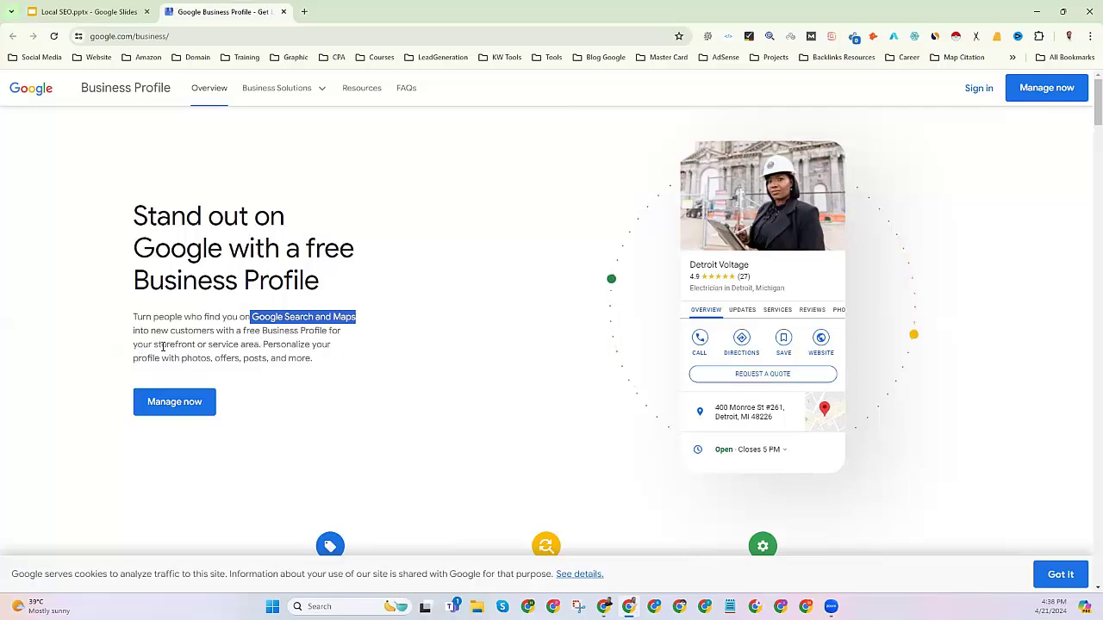
left_click_drag(258, 345, 133, 345)
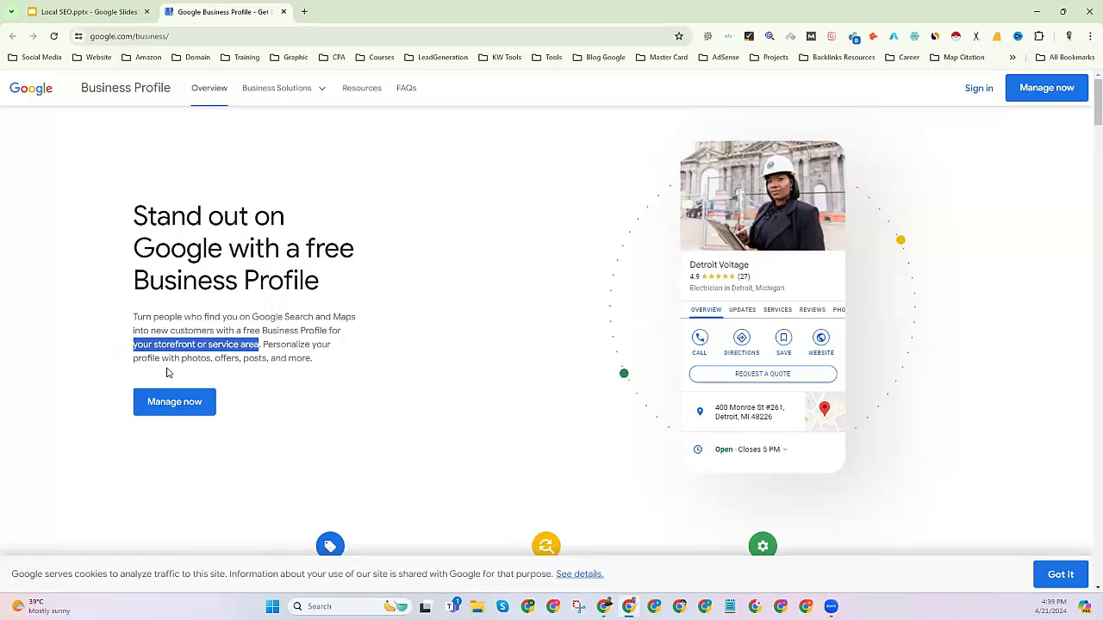
left_click(134, 214)
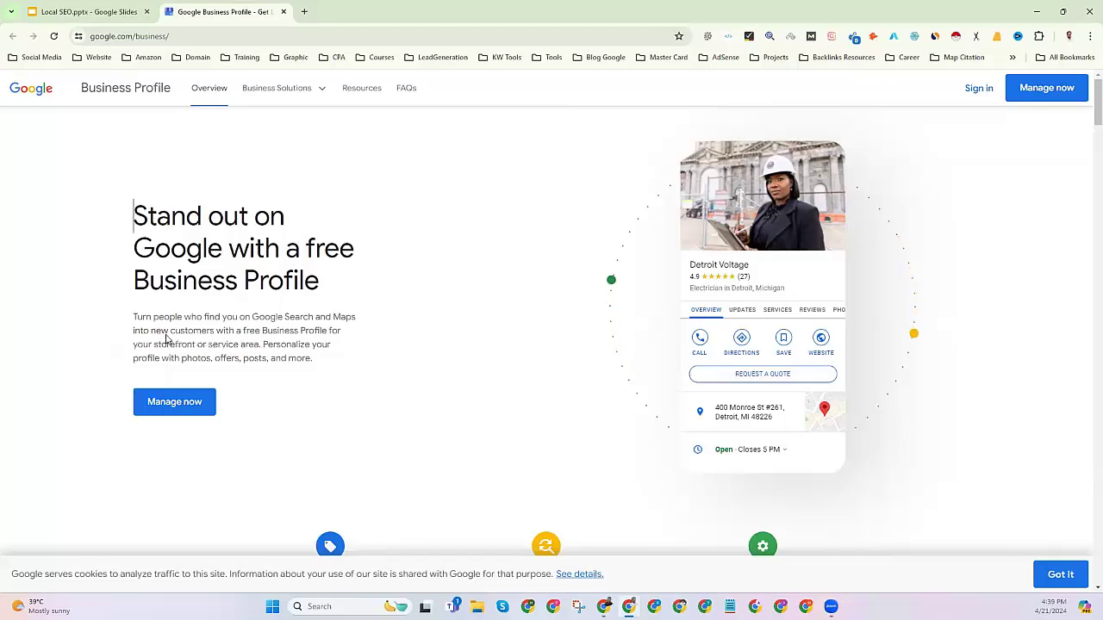
left_click_drag(135, 212, 324, 402)
left_click(253, 433)
scroll(215, 222, "down", 2)
scroll(215, 222, "up", 2)
scroll(345, 323, "down", 3)
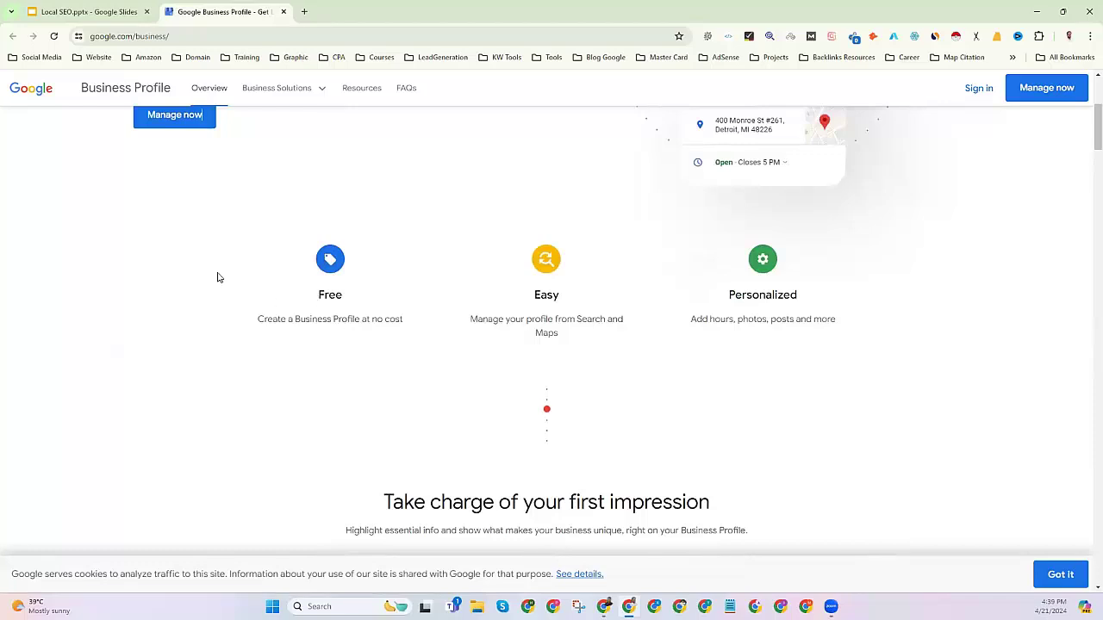
scroll(218, 277, "up", 3)
left_click_drag(135, 217, 342, 375)
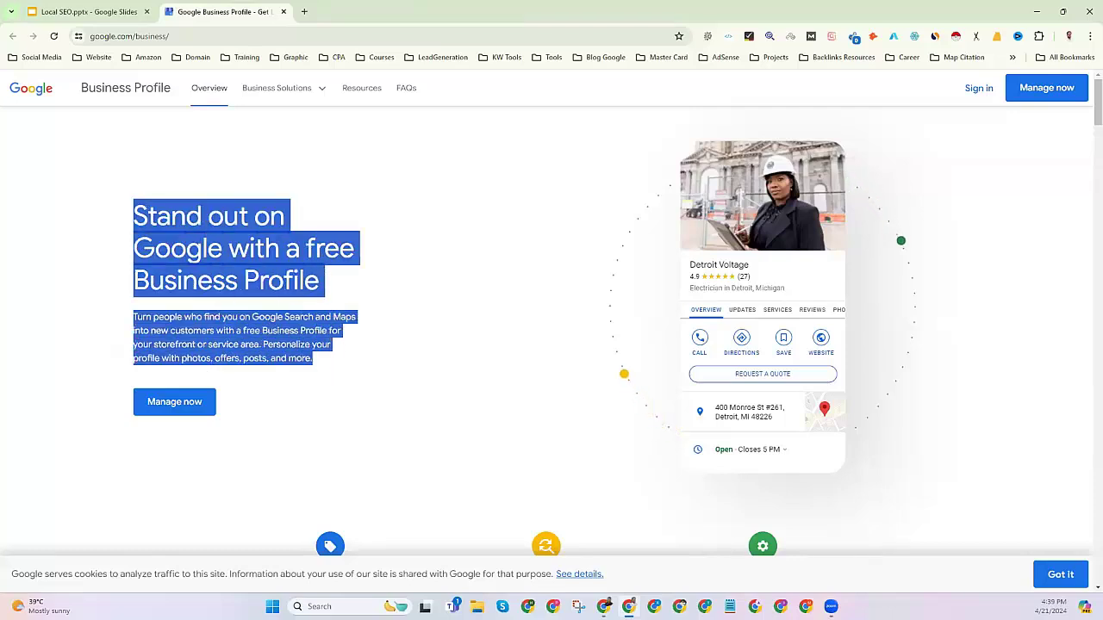
left_click(298, 245)
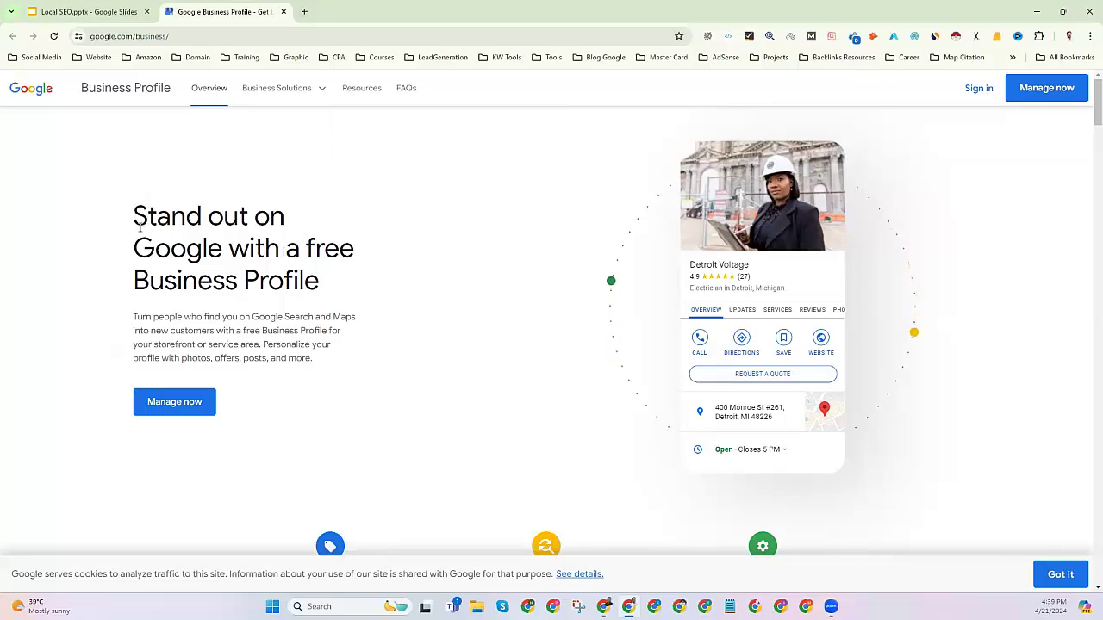
left_click_drag(204, 256, 318, 365)
scroll(287, 335, "down", 3)
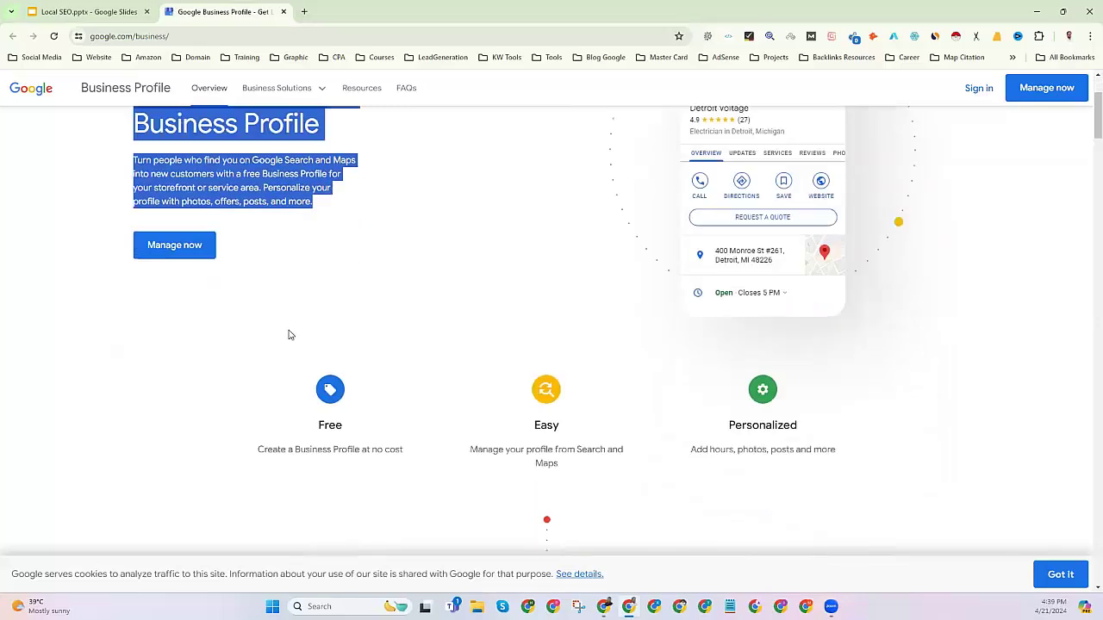
scroll(290, 344, "down", 3)
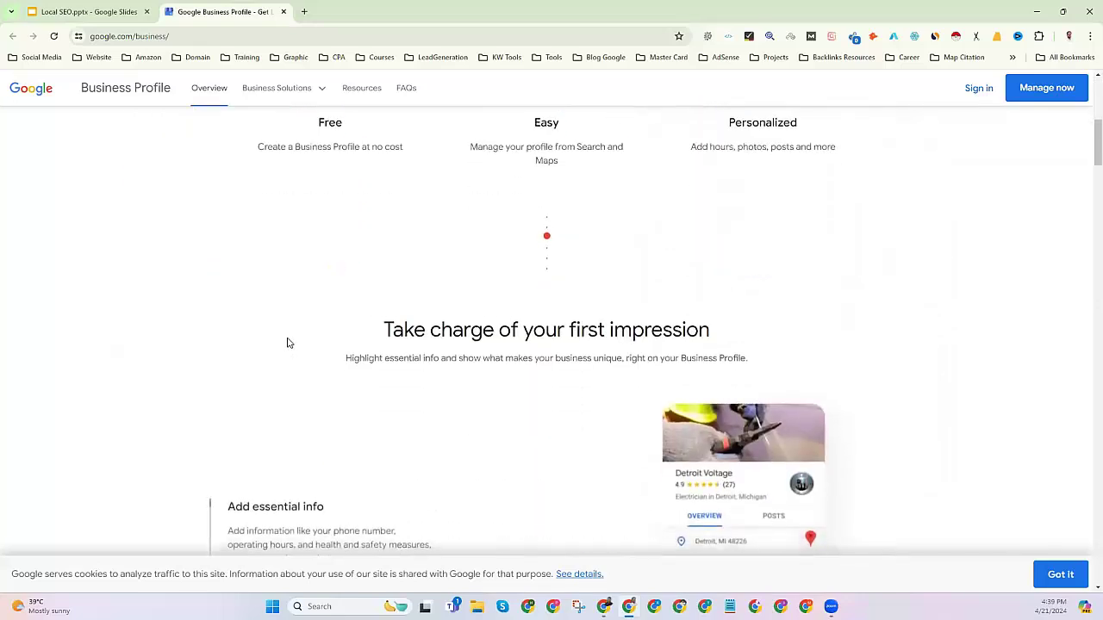
scroll(284, 332, "up", 6)
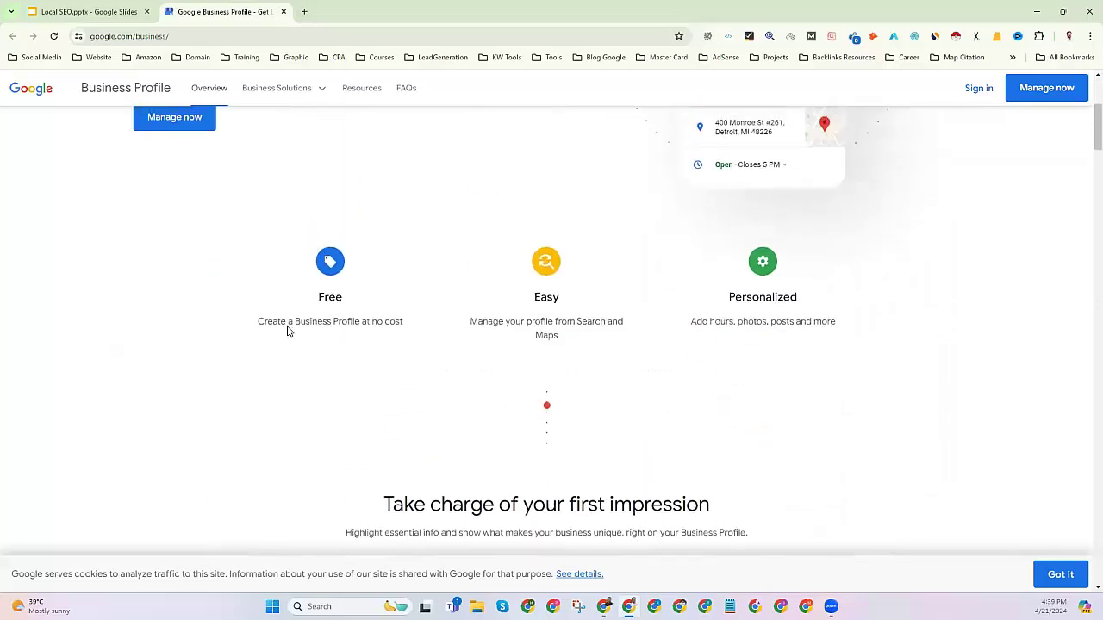
left_click(283, 232)
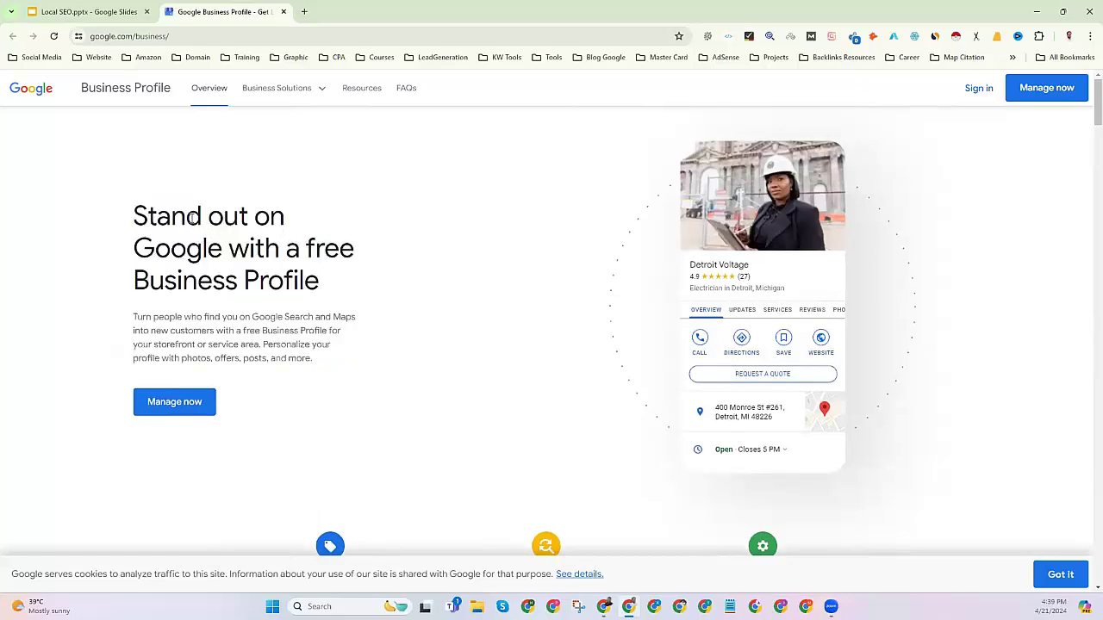
left_click_drag(220, 263, 332, 377)
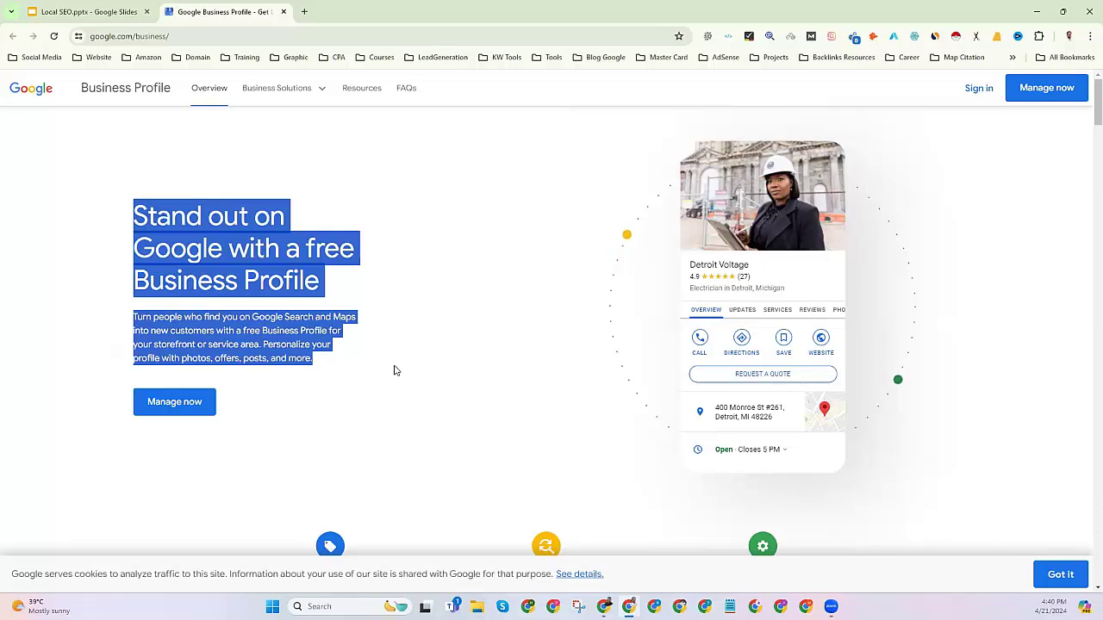
scroll(382, 414, "down", 3)
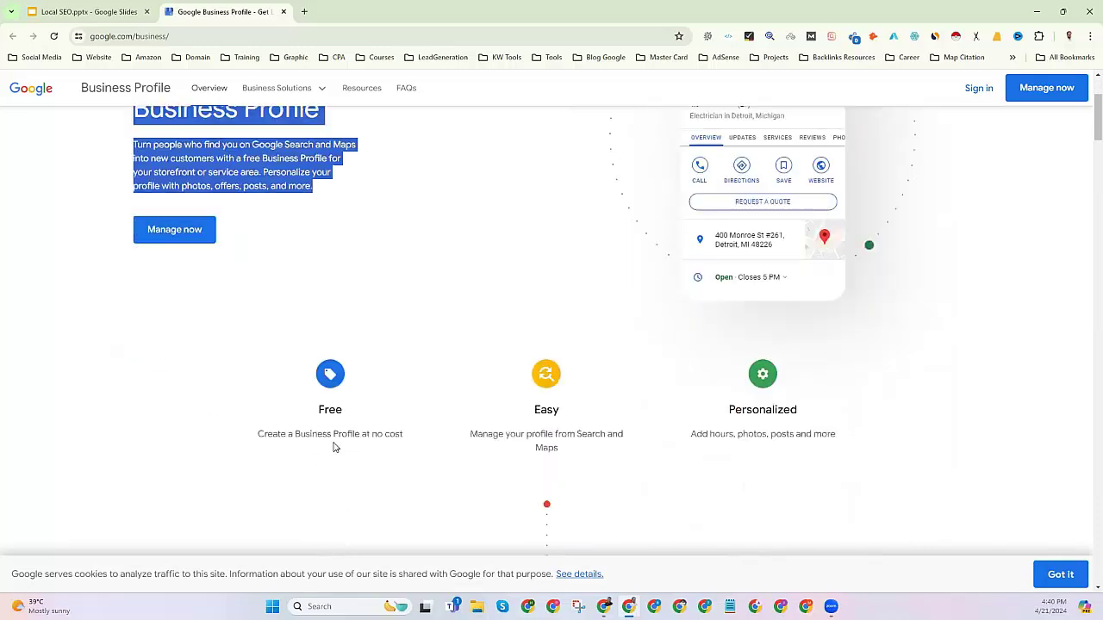
left_click_drag(316, 353, 396, 380)
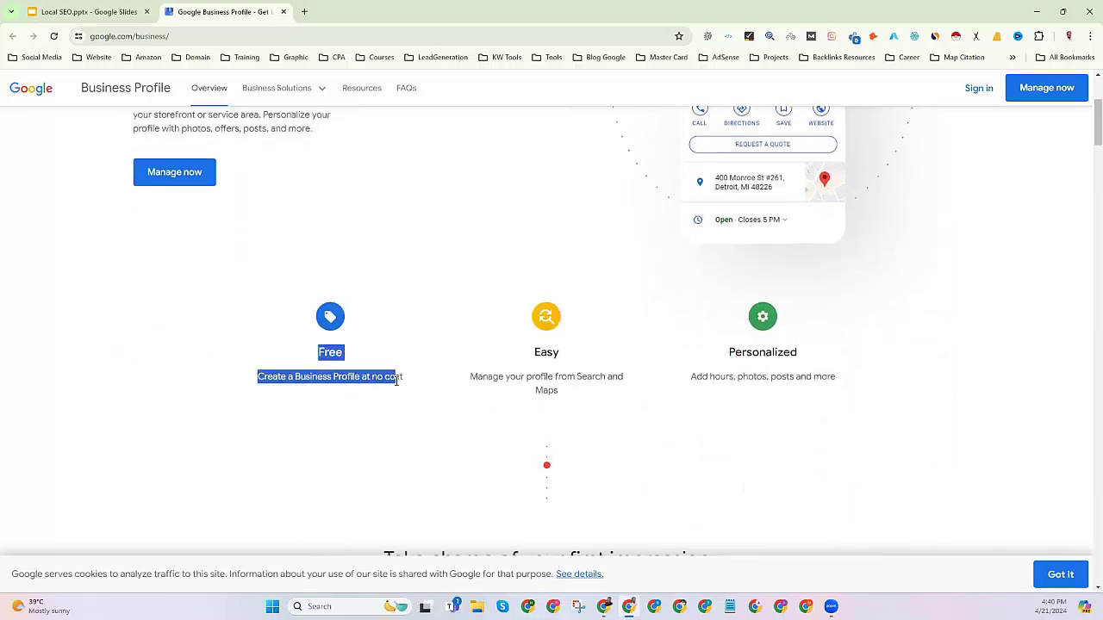
left_click_drag(528, 353, 582, 380)
left_click_drag(723, 353, 858, 385)
scroll(612, 414, "down", 1)
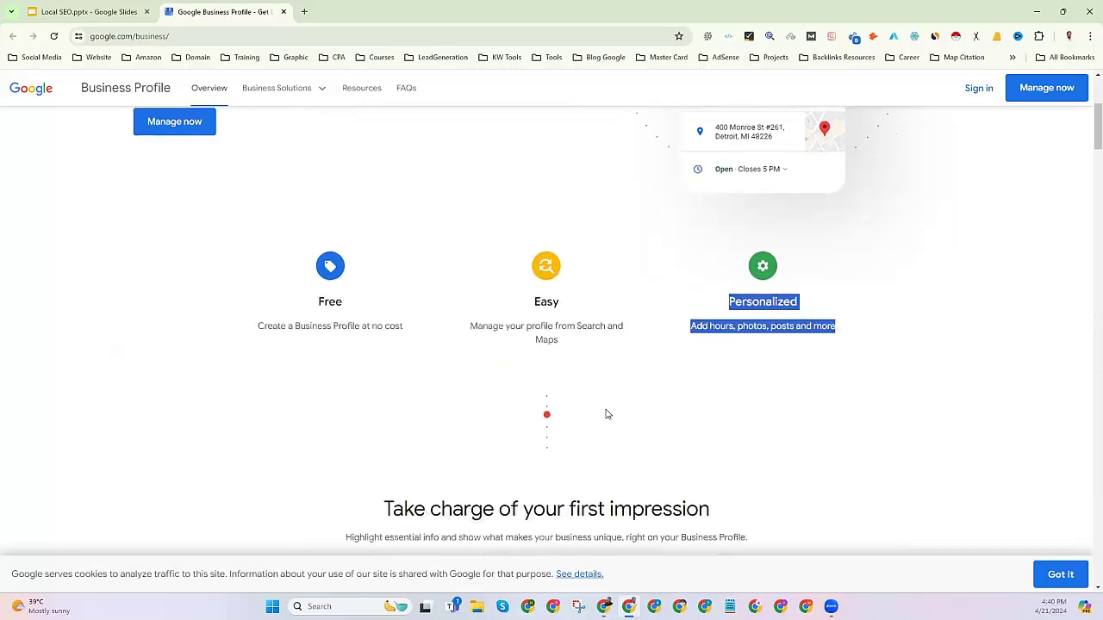
scroll(562, 400, "down", 5)
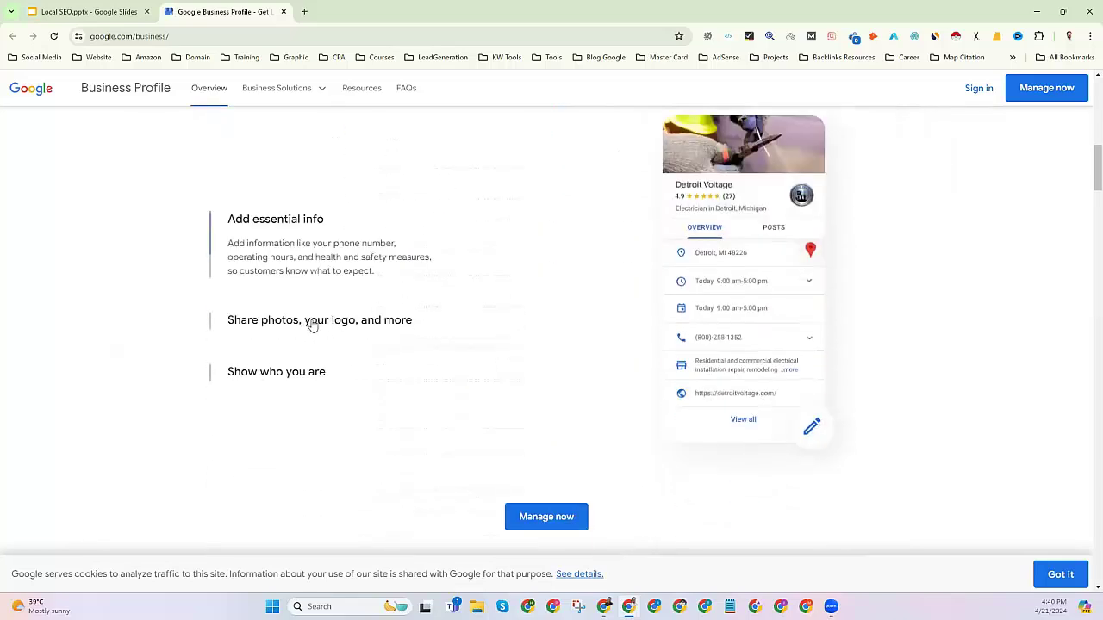
left_click(308, 323)
scroll(304, 362, "down", 1)
scroll(312, 359, "down", 5)
scroll(310, 365, "down", 7)
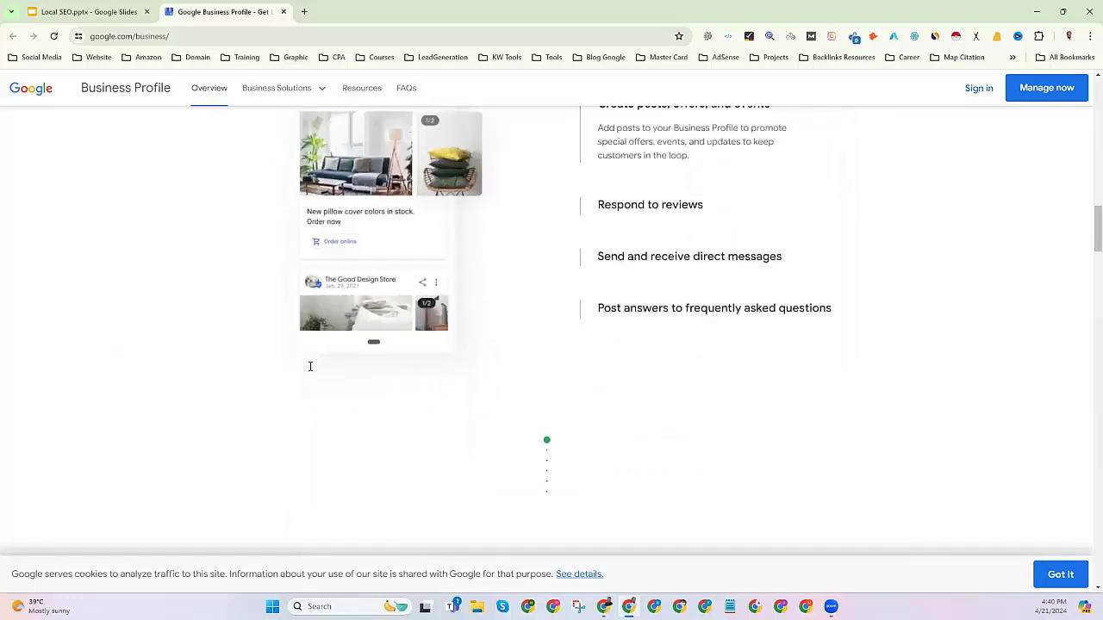
scroll(308, 379, "up", 3)
scroll(308, 374, "up", 10)
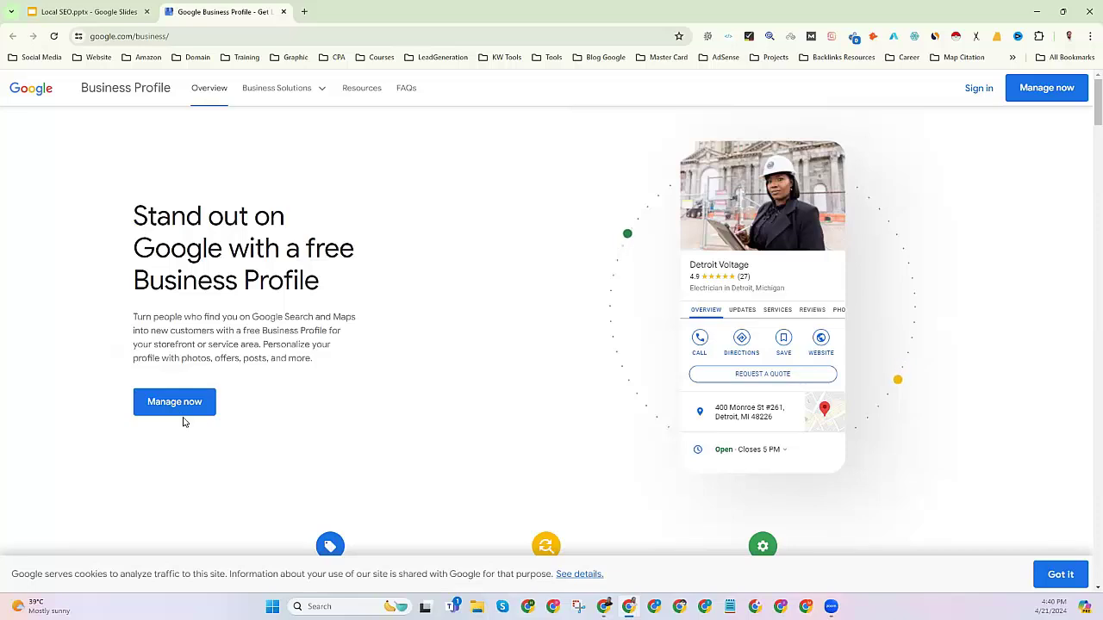
left_click_drag(134, 213, 317, 421)
left_click(160, 410)
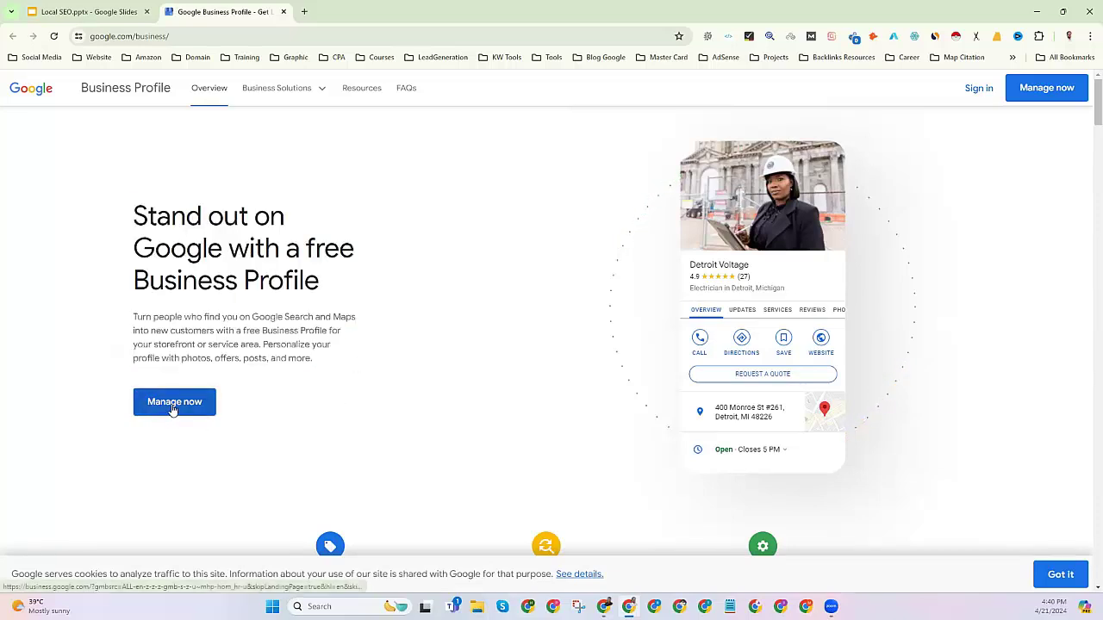
Open Business Profile Manager and show the Businesses list of 9 managed businesses.
left_click(172, 408)
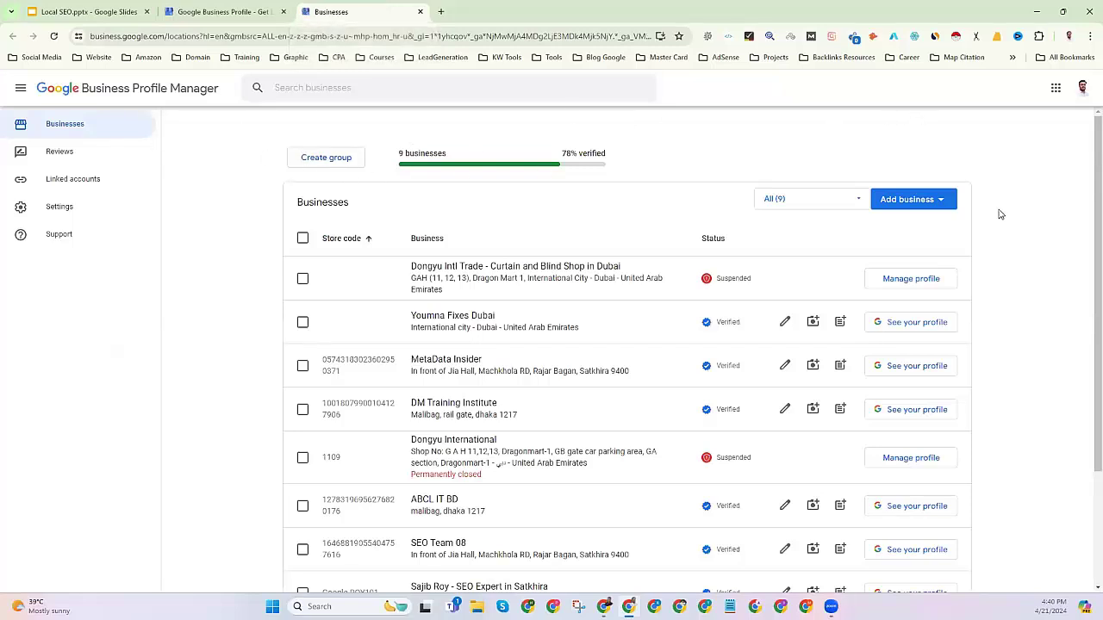
left_click(144, 127)
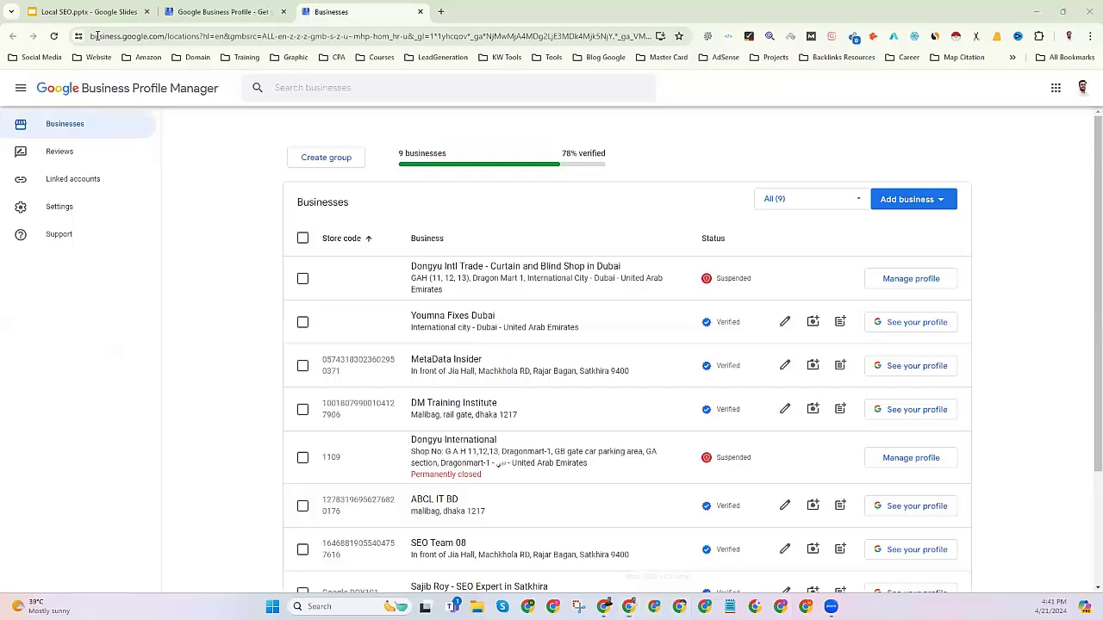
key("ctrl+n")
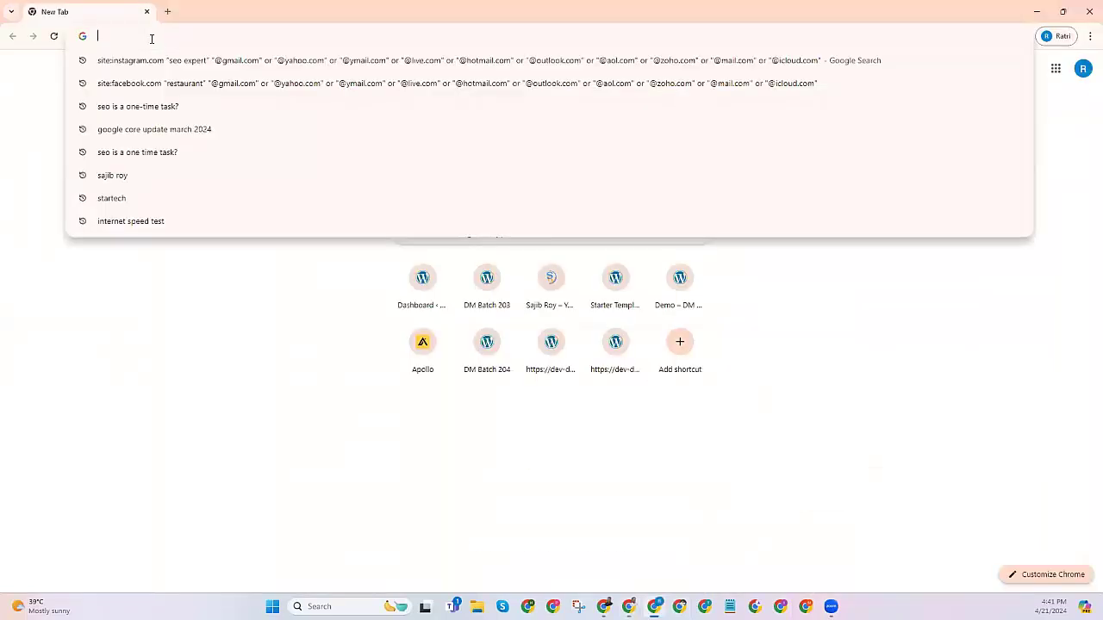
type("google business profile")
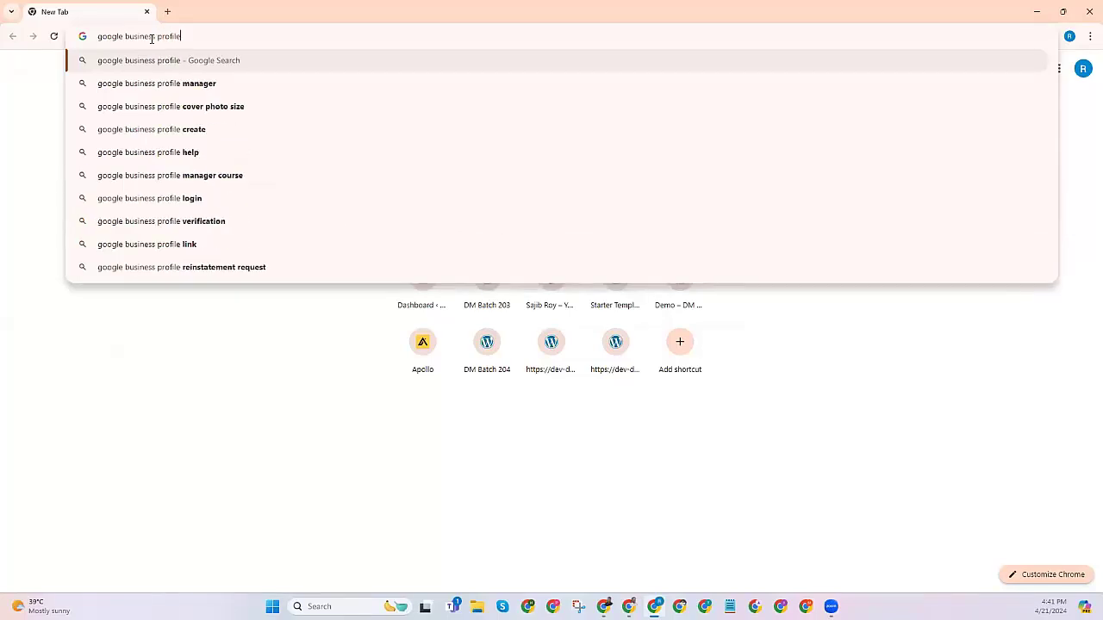
key("Return")
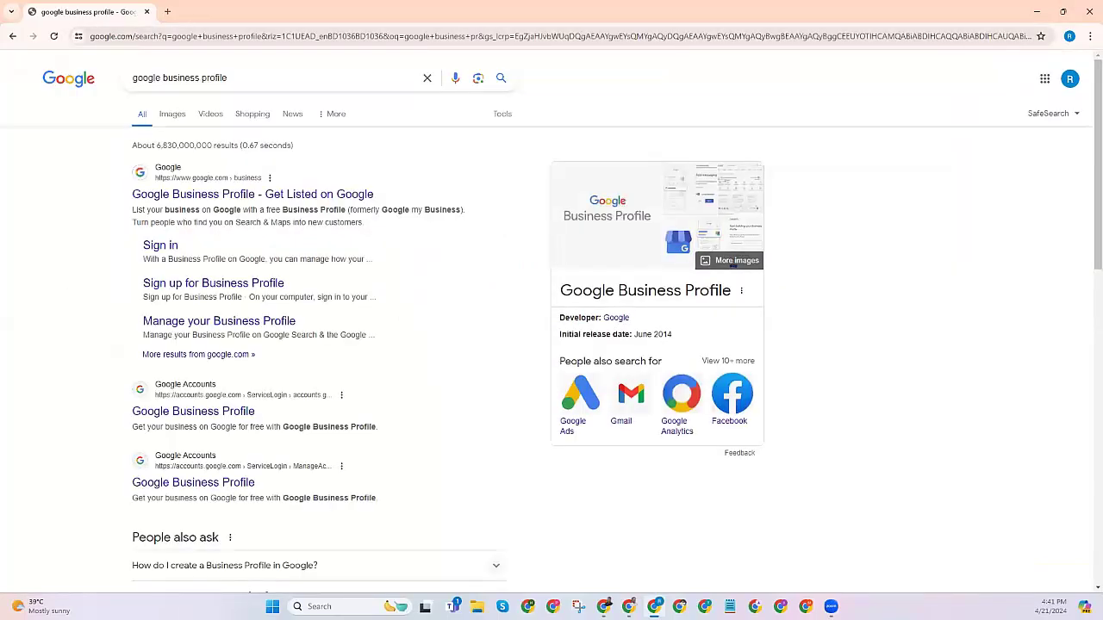
left_click(181, 197)
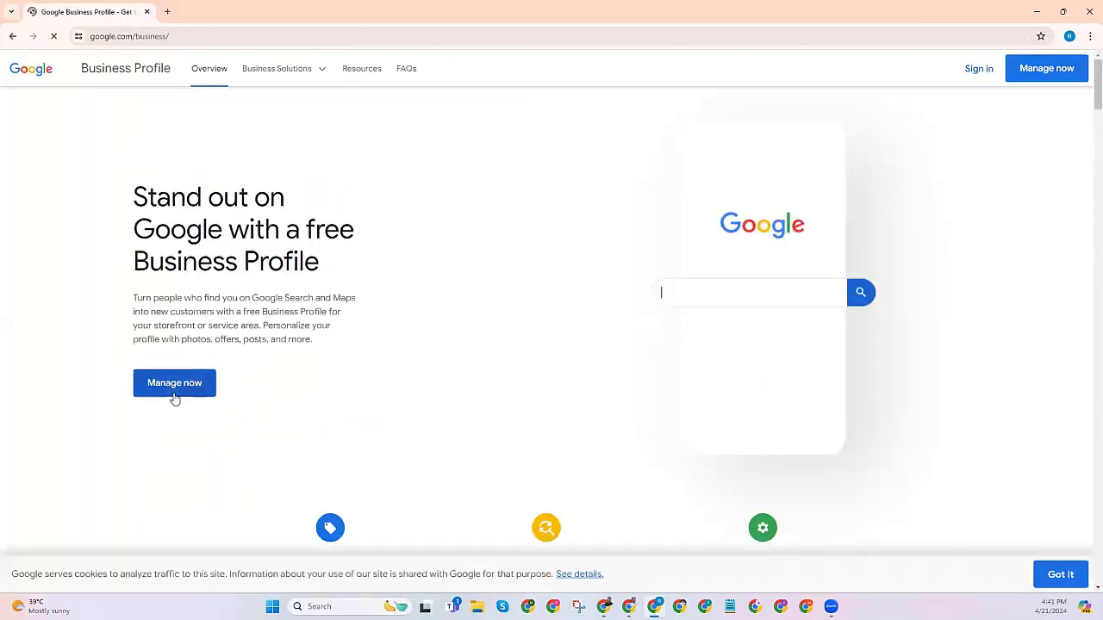
left_click(173, 392)
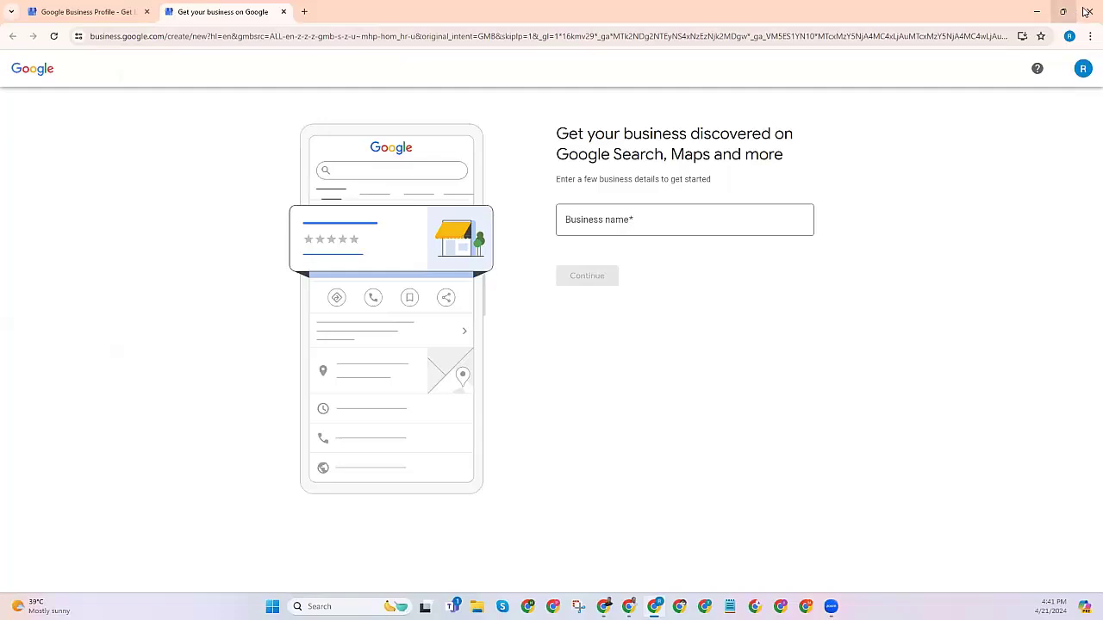
left_click(1036, 12)
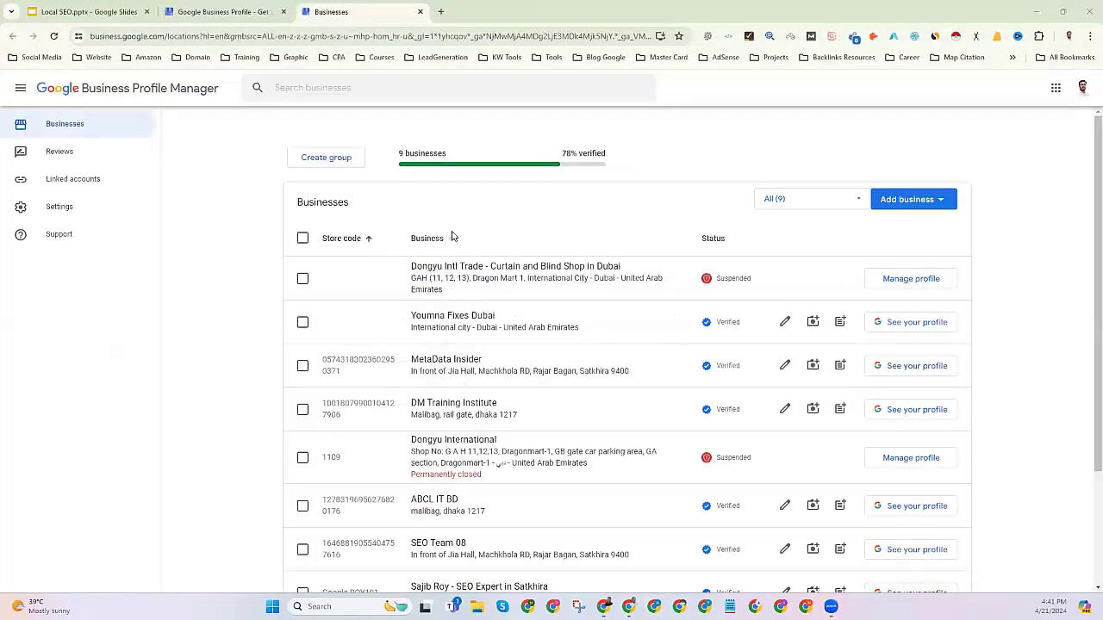
Choose Add business > Add single business to begin a new profile.
left_click(899, 206)
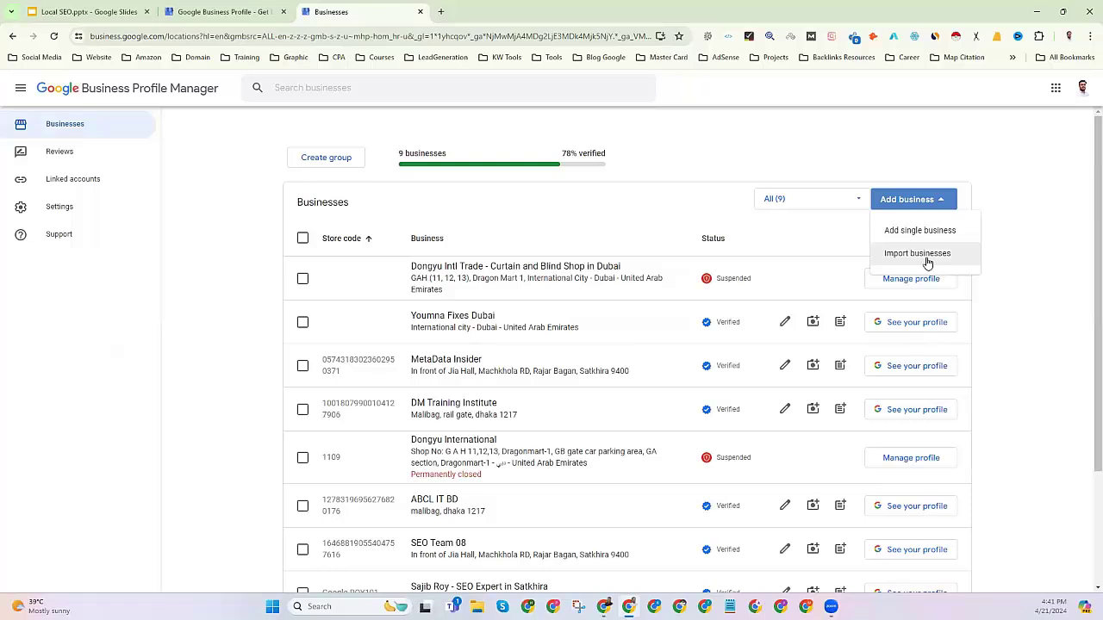
left_click(889, 231)
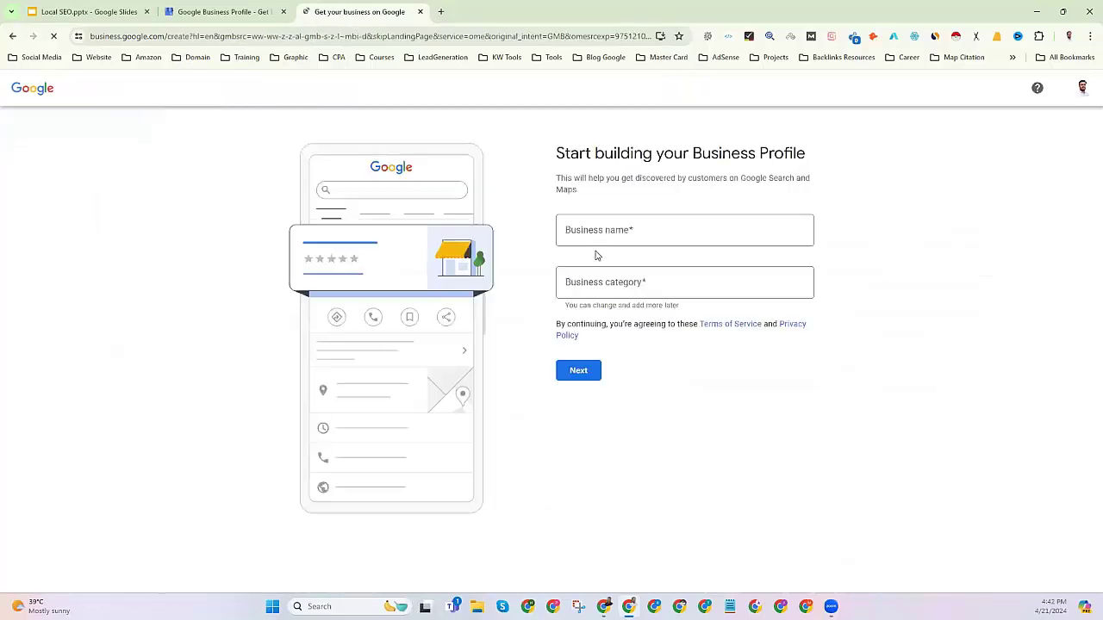
Enter 'SEO Team BD' as the business name, dismissing the suggestions.
left_click(586, 231)
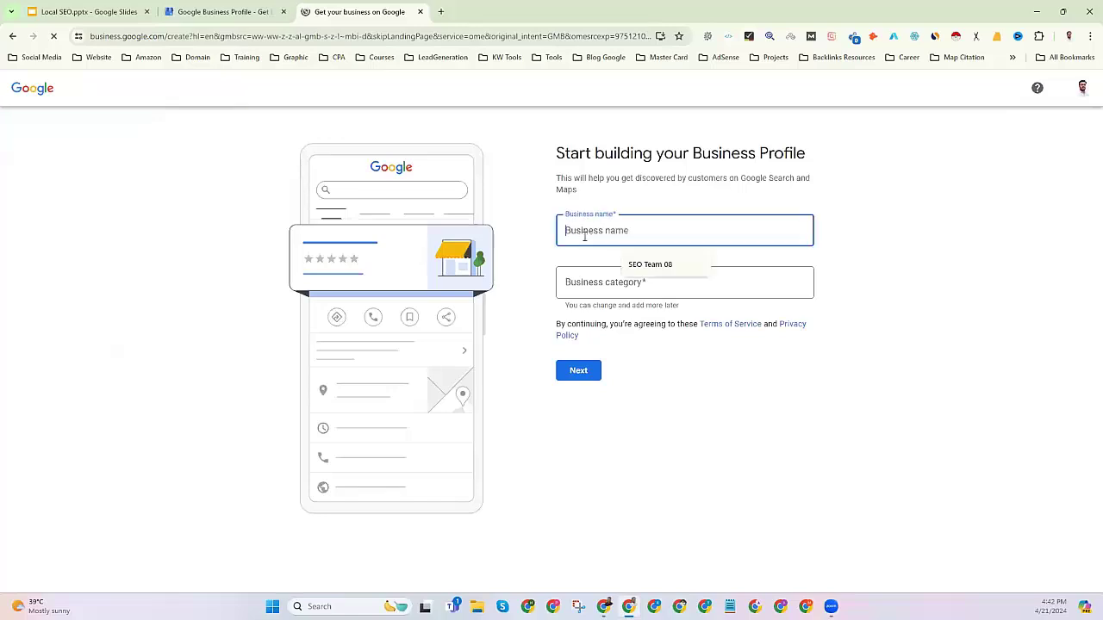
left_click(780, 415)
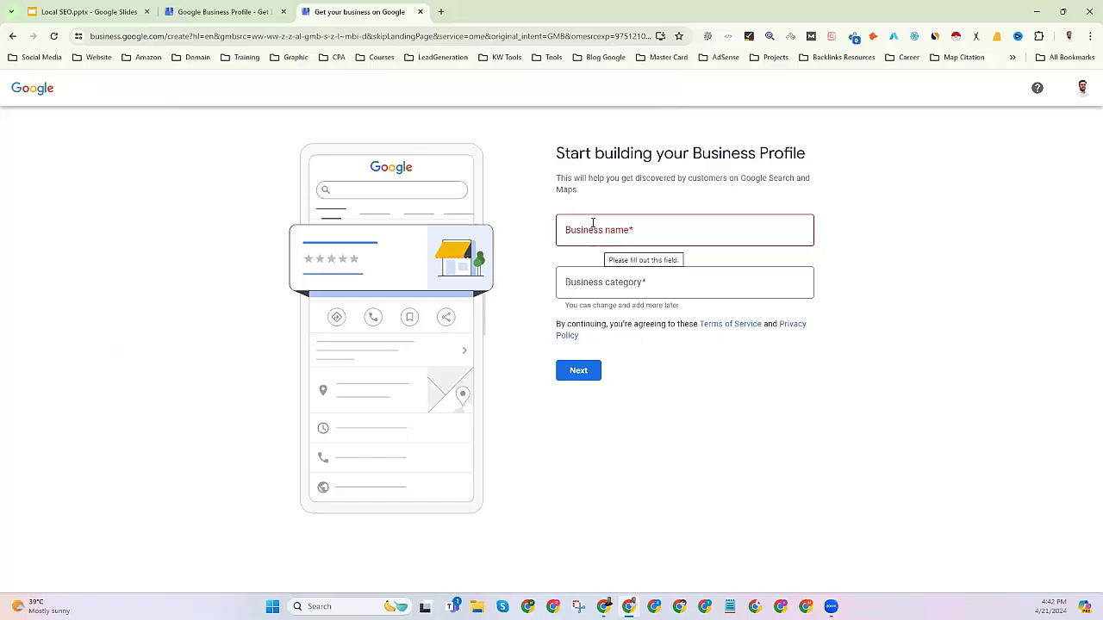
left_click(583, 226)
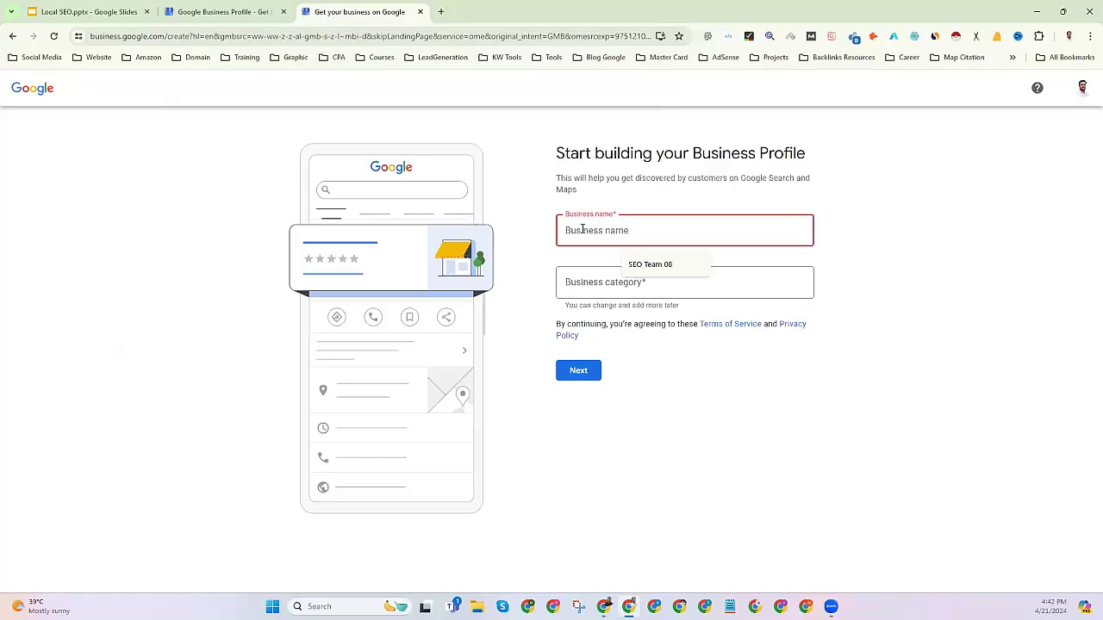
type("SEO Team")
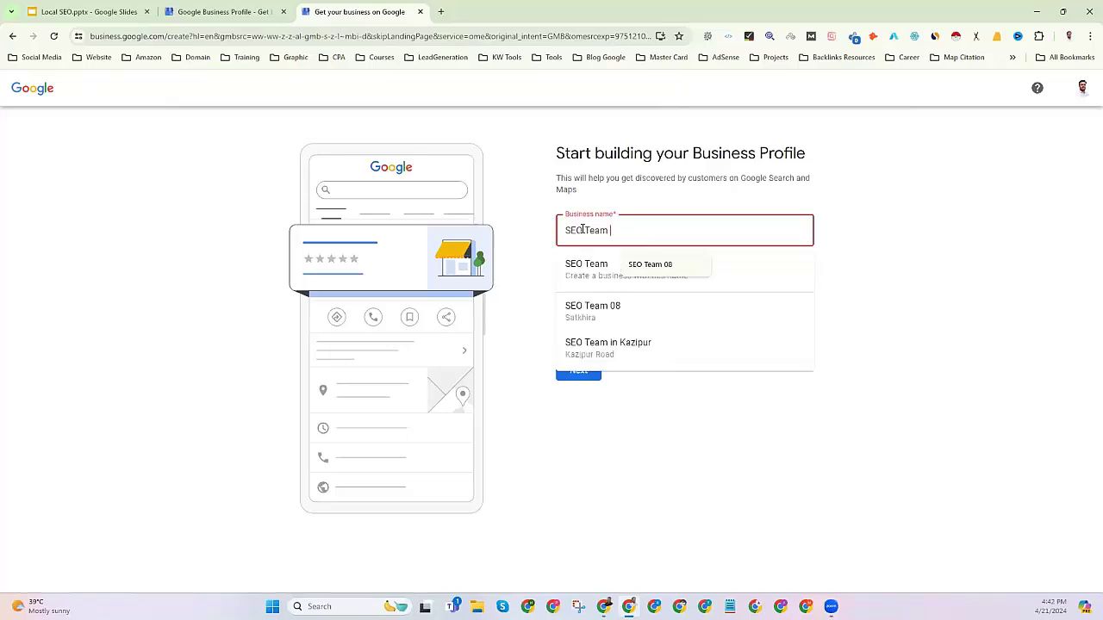
type(" BD")
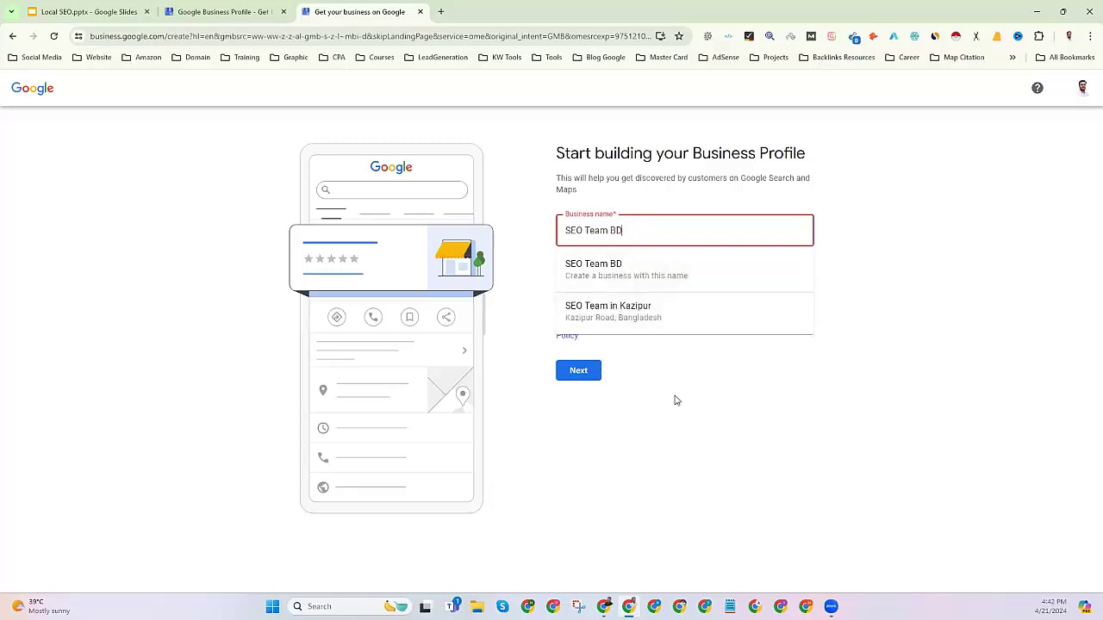
left_click(654, 415)
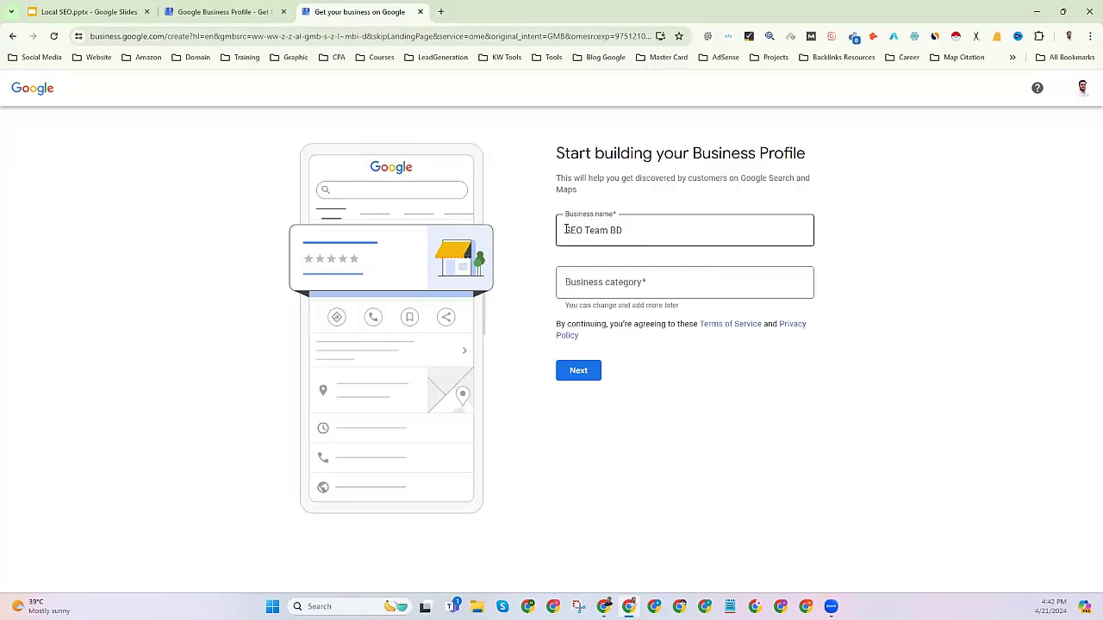
Select the whole name and then each word SEO, Team and BD.
left_click(628, 232)
left_click_drag(628, 232, 564, 231)
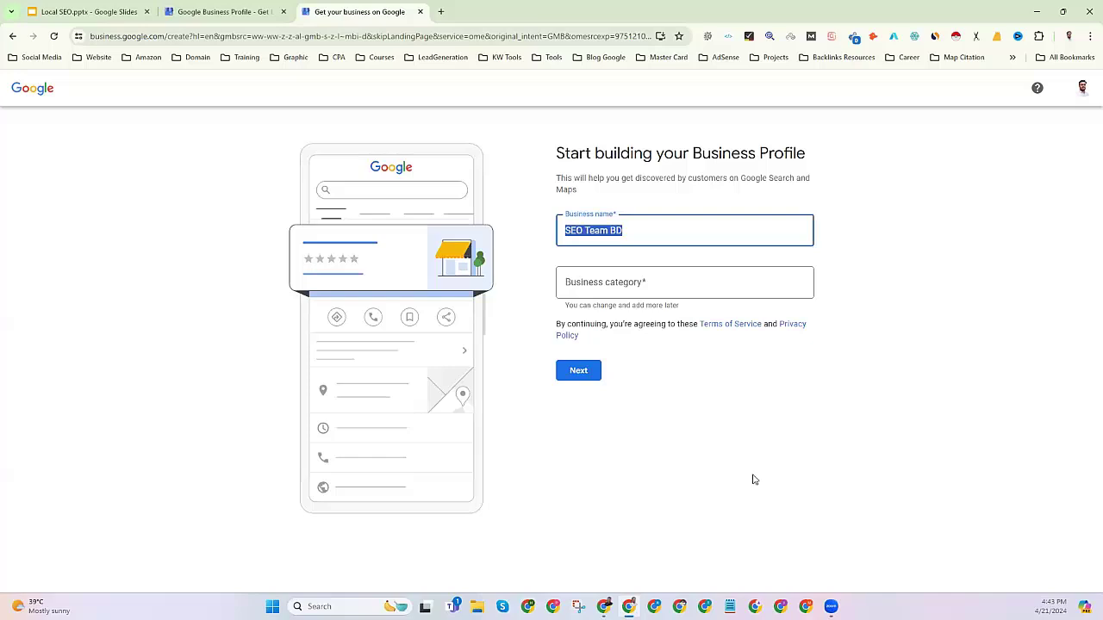
left_click(589, 231)
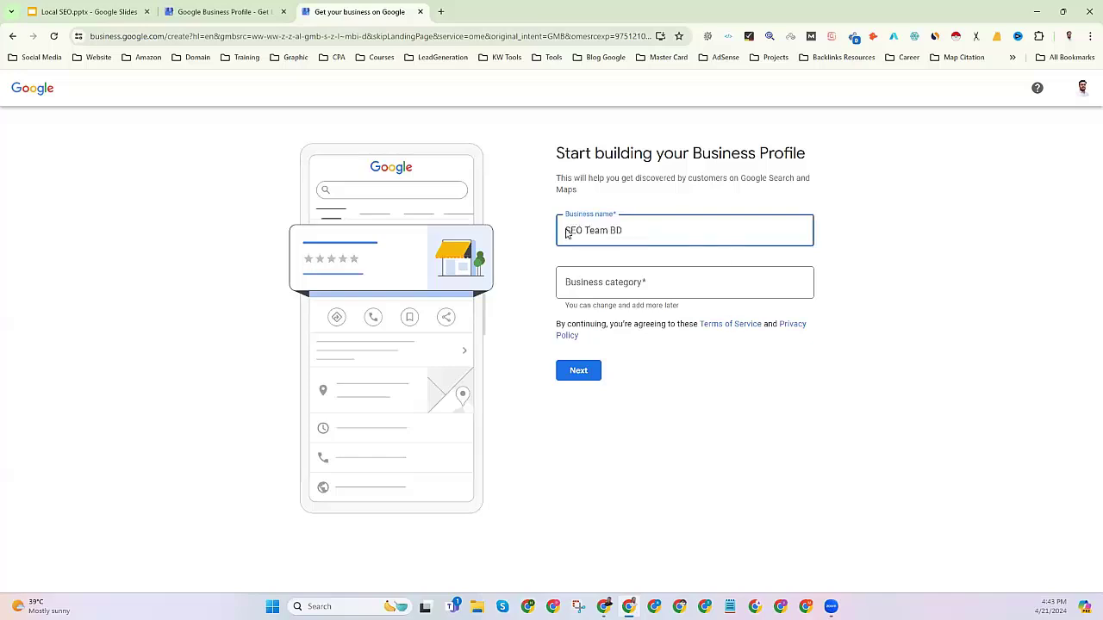
mouse_move(566, 231)
left_mouse_down()
mouse_move(623, 230)
mouse_move(585, 230)
left_mouse_up()
double_click(593, 231)
double_click(615, 231)
double_click(570, 230)
left_click(584, 285)
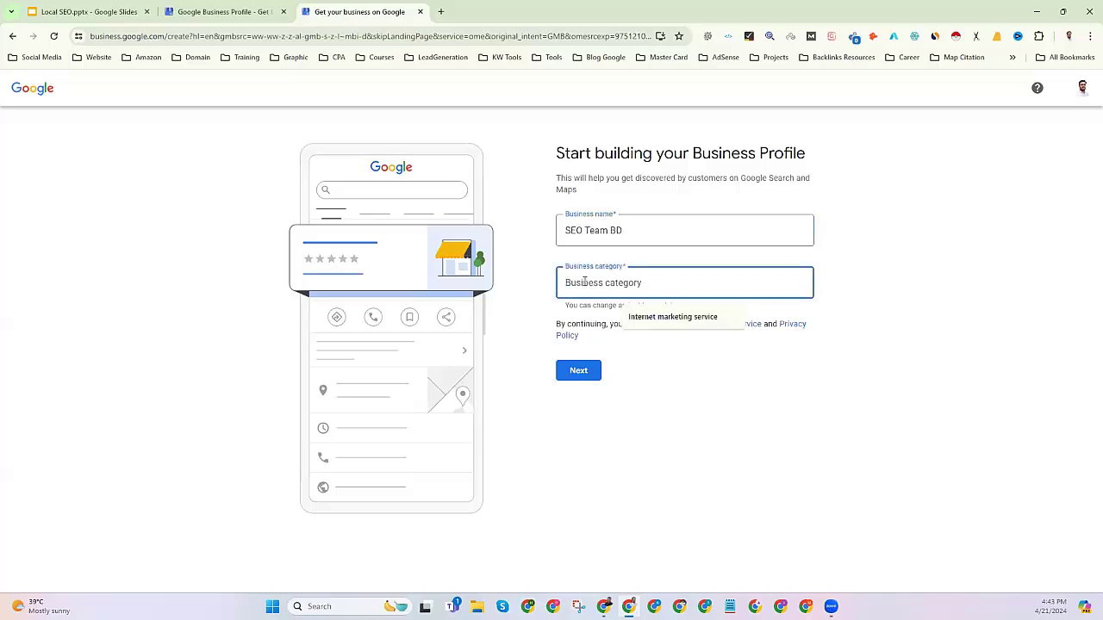
Choose Food manufacturer as the category after typing 'FOOD', then delete it again.
type("FOO")
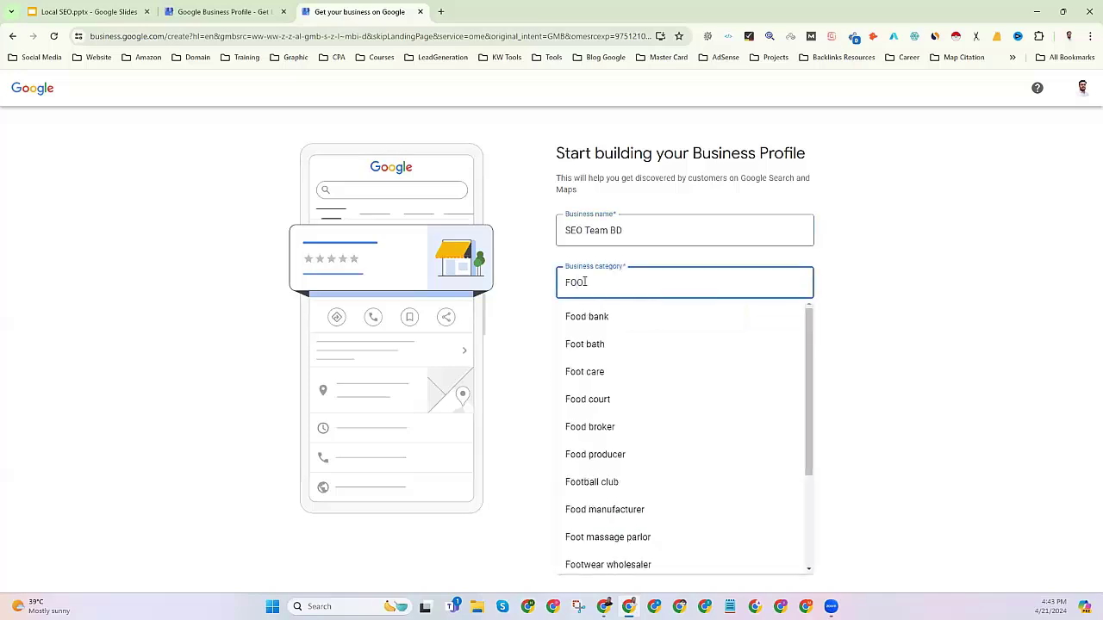
type("D")
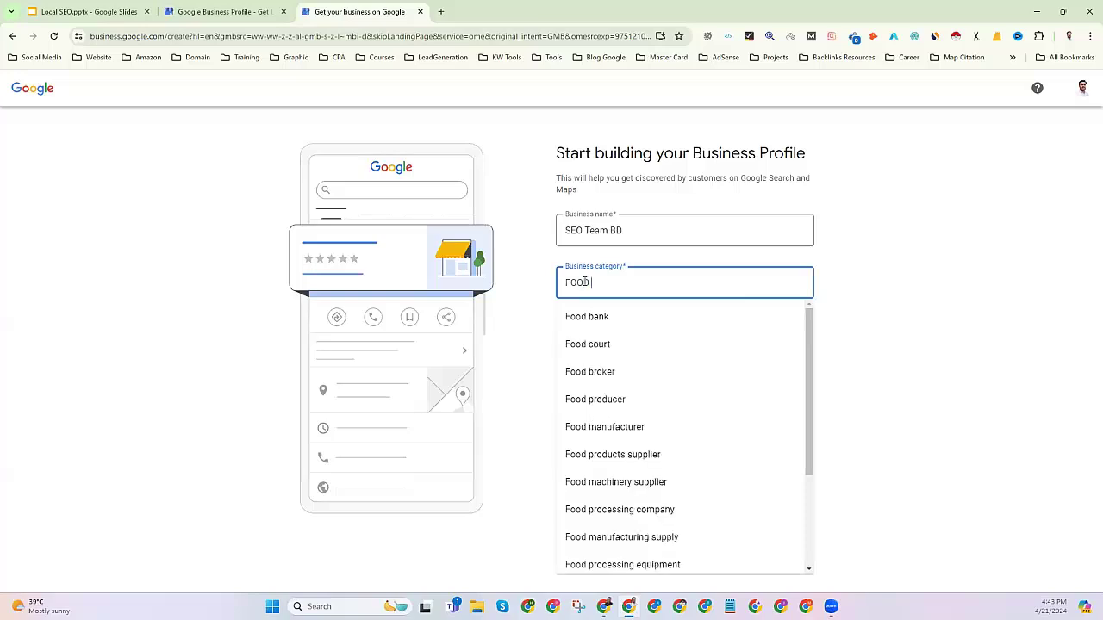
left_click(629, 427)
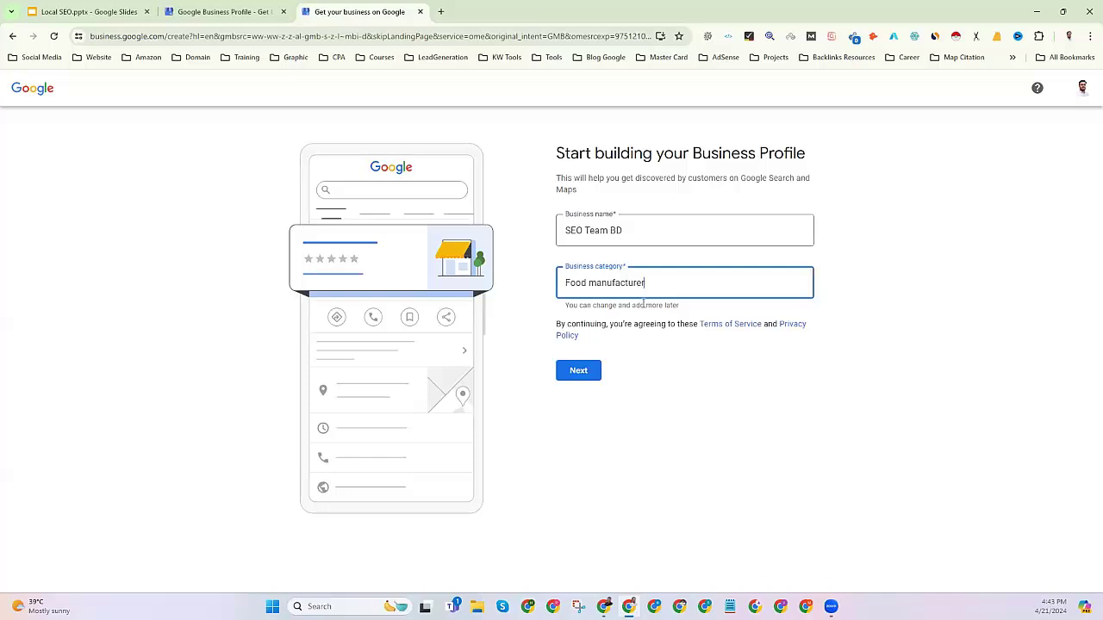
left_click_drag(655, 289, 558, 287)
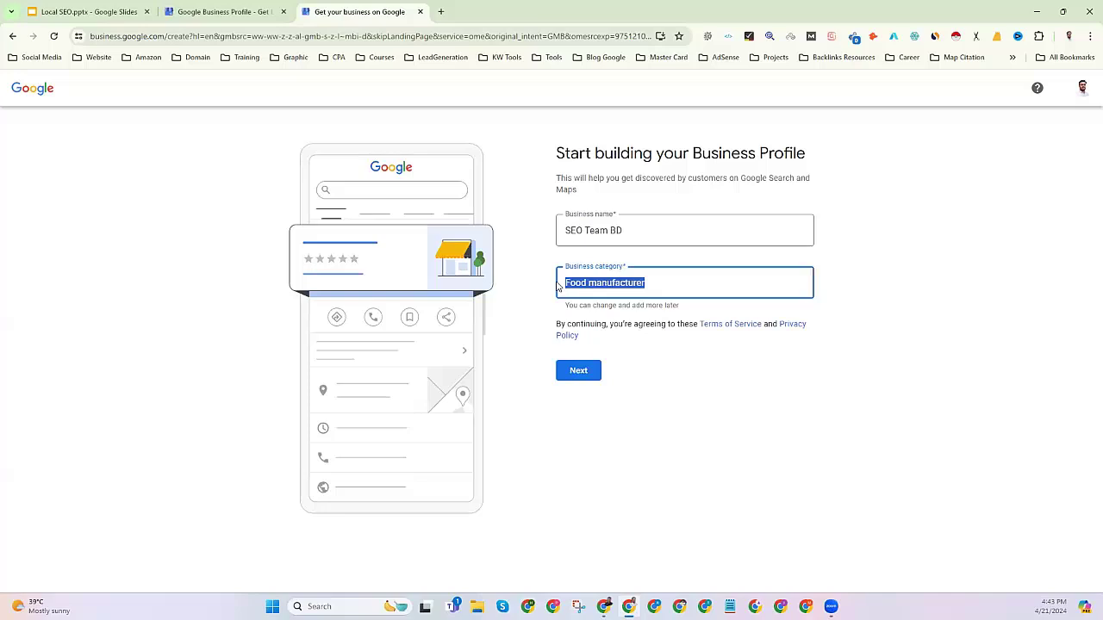
key("BackSpace")
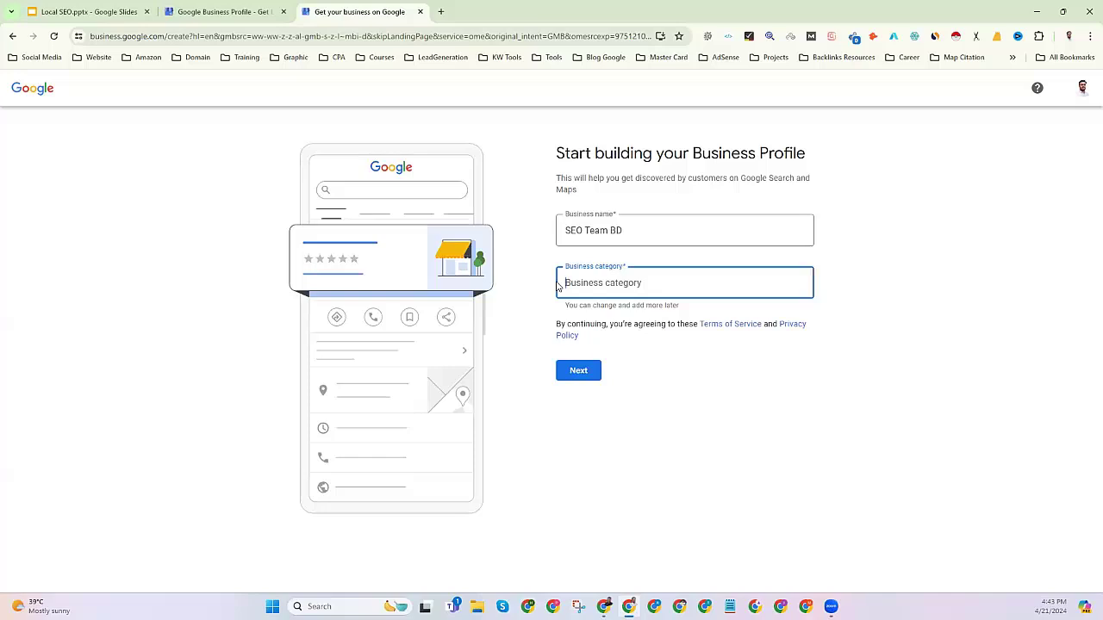
Edit the name to 'Local SEO Services Team BD' and create the business with it.
left_click(587, 232)
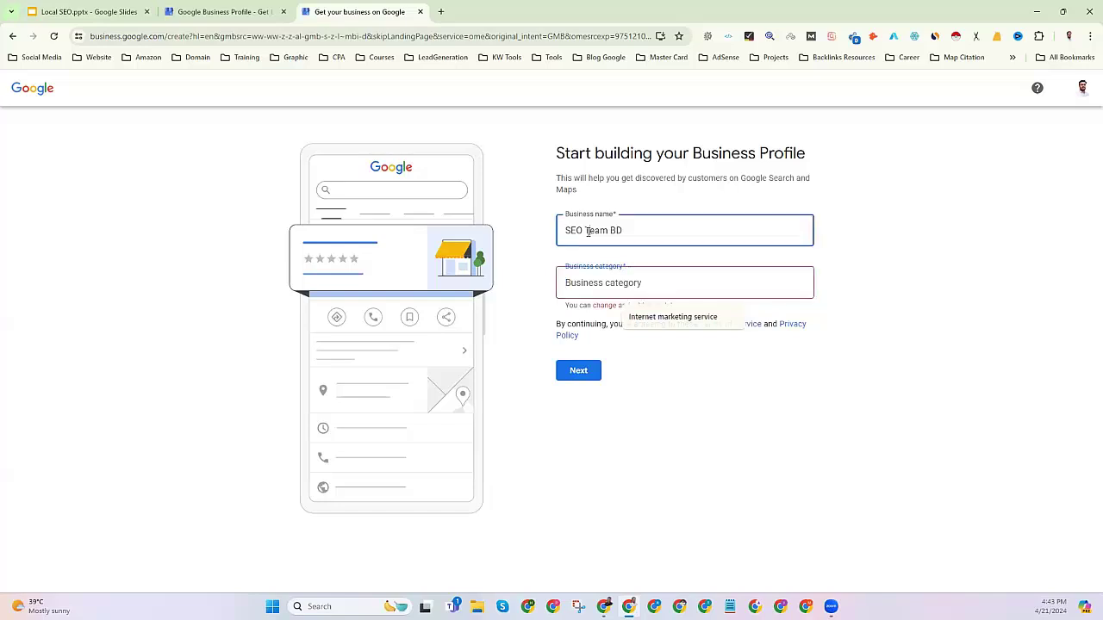
triple_click(588, 232)
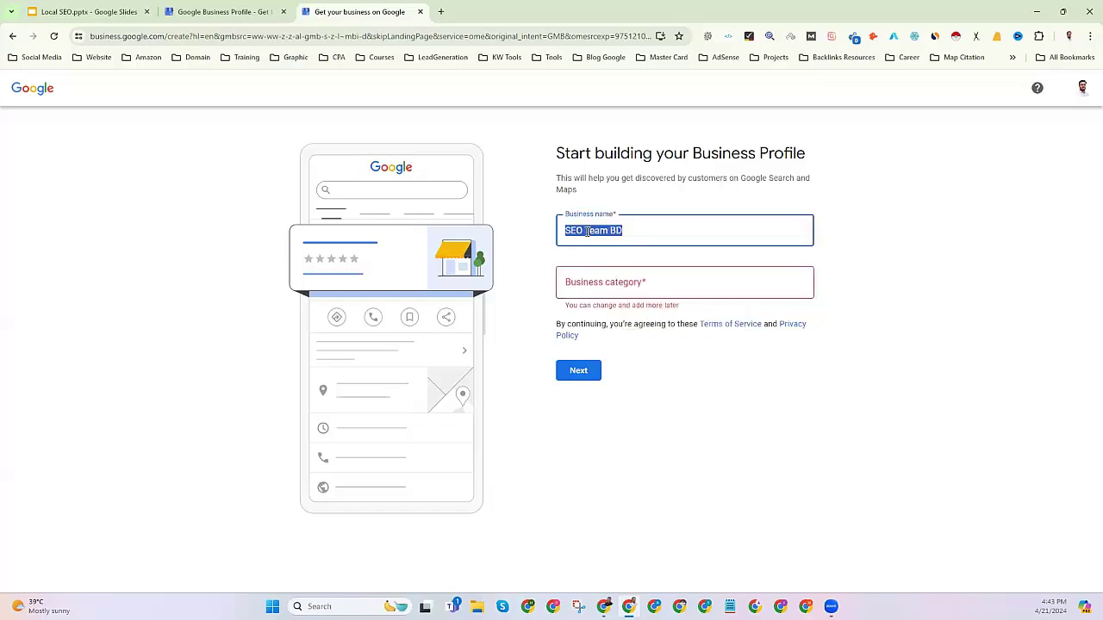
left_click(587, 231)
type("s")
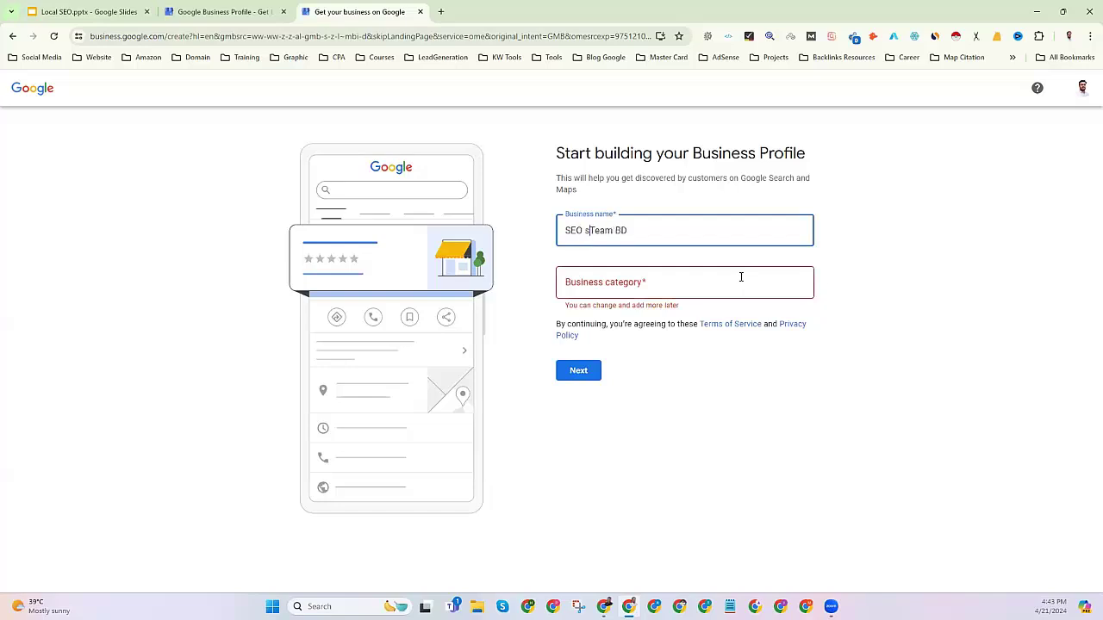
key("BackSpace")
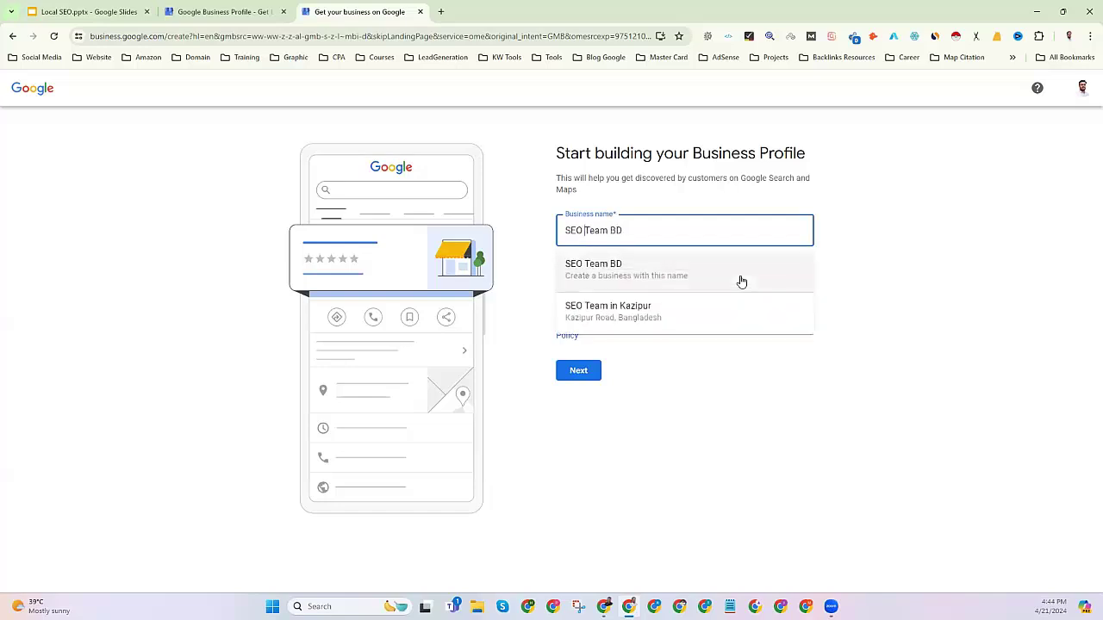
type("S")
type("rvices")
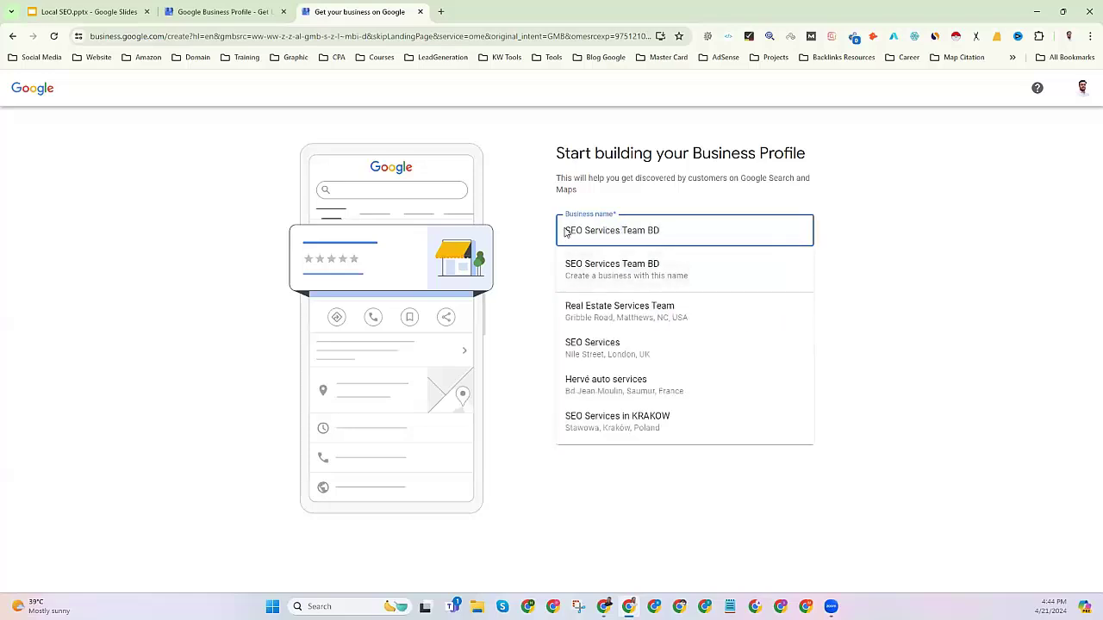
key("Escape")
key("Home")
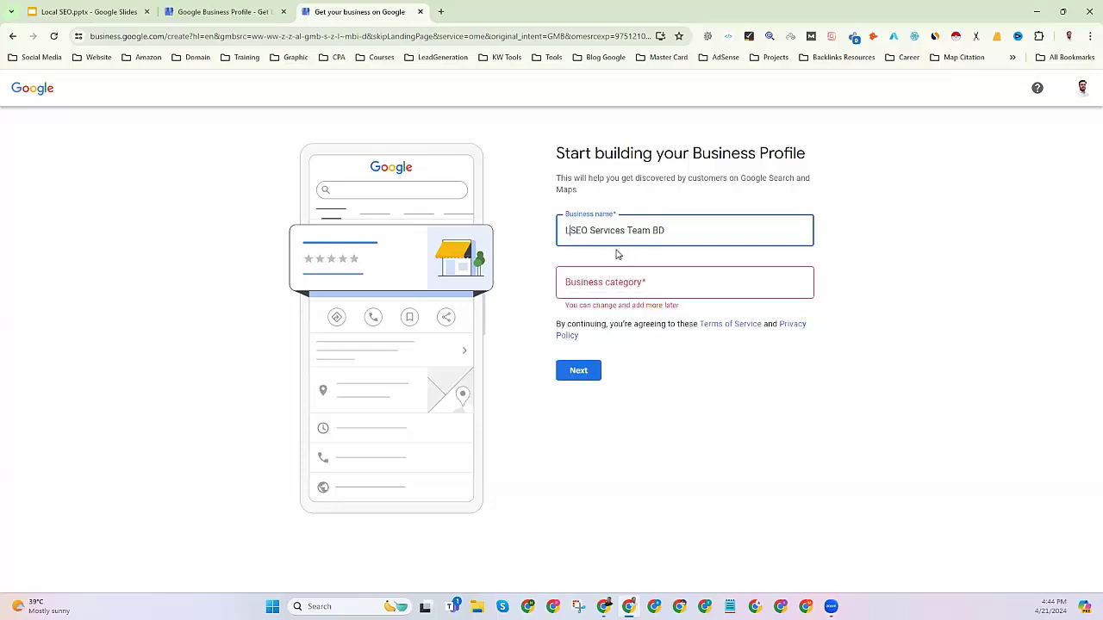
type("Local")
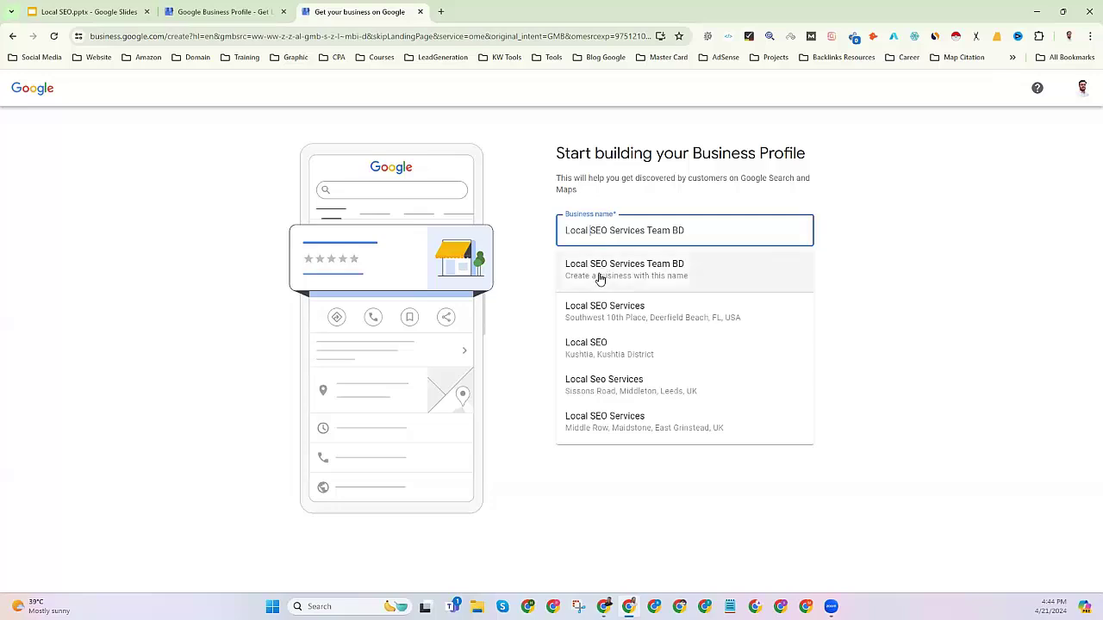
left_click(600, 279)
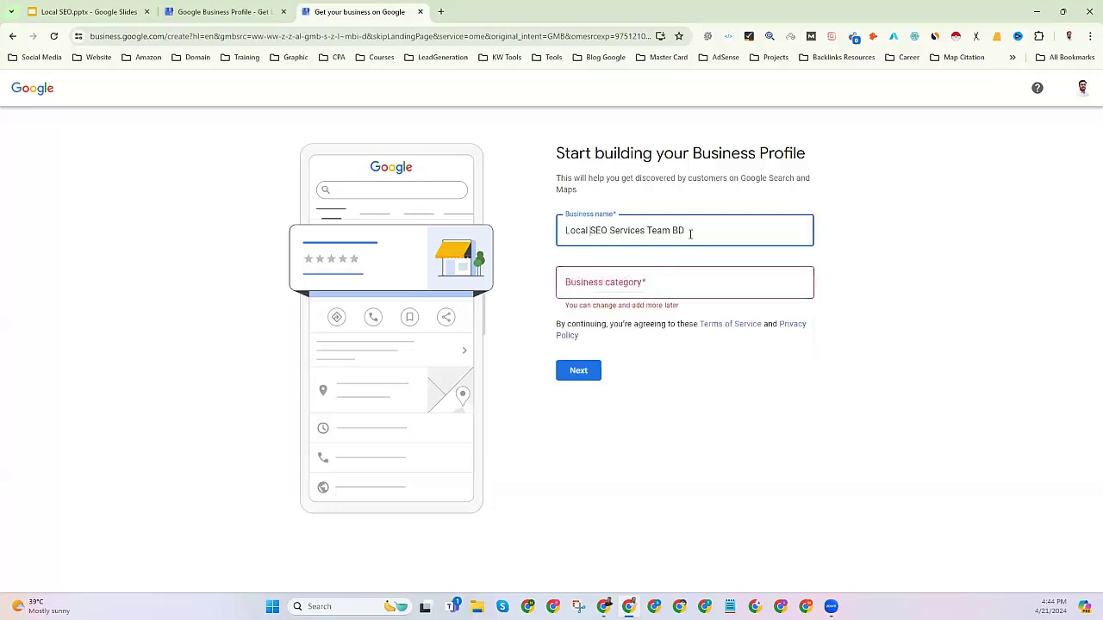
left_click(597, 279)
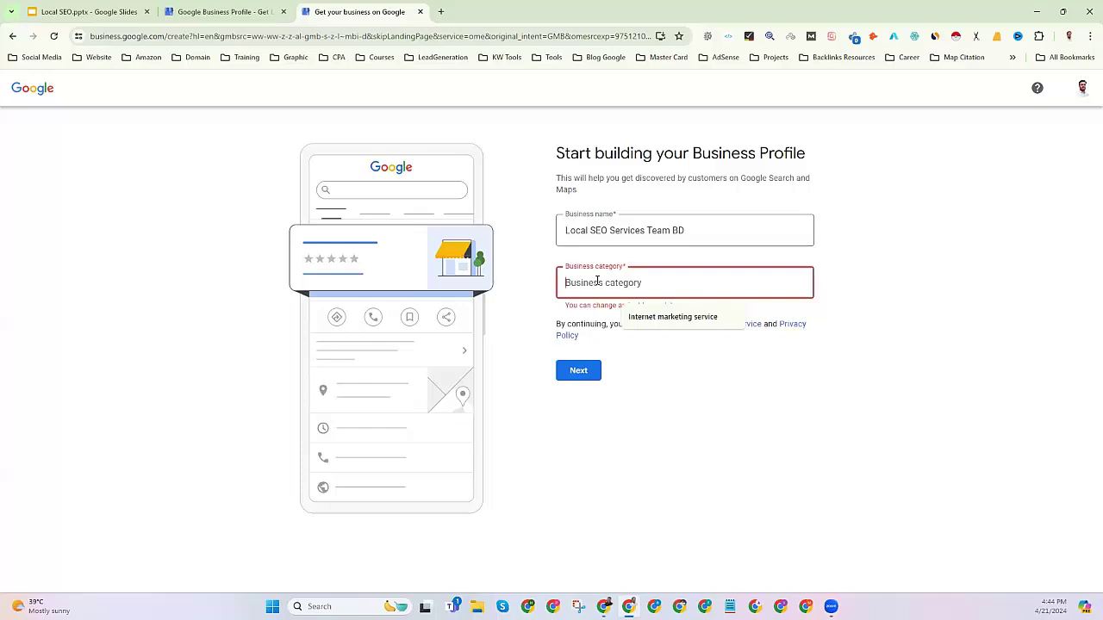
Set the category to Internet marketing service, reselect the name, and continue with Next.
type("se")
key("BackSpace")
key("BackSpace")
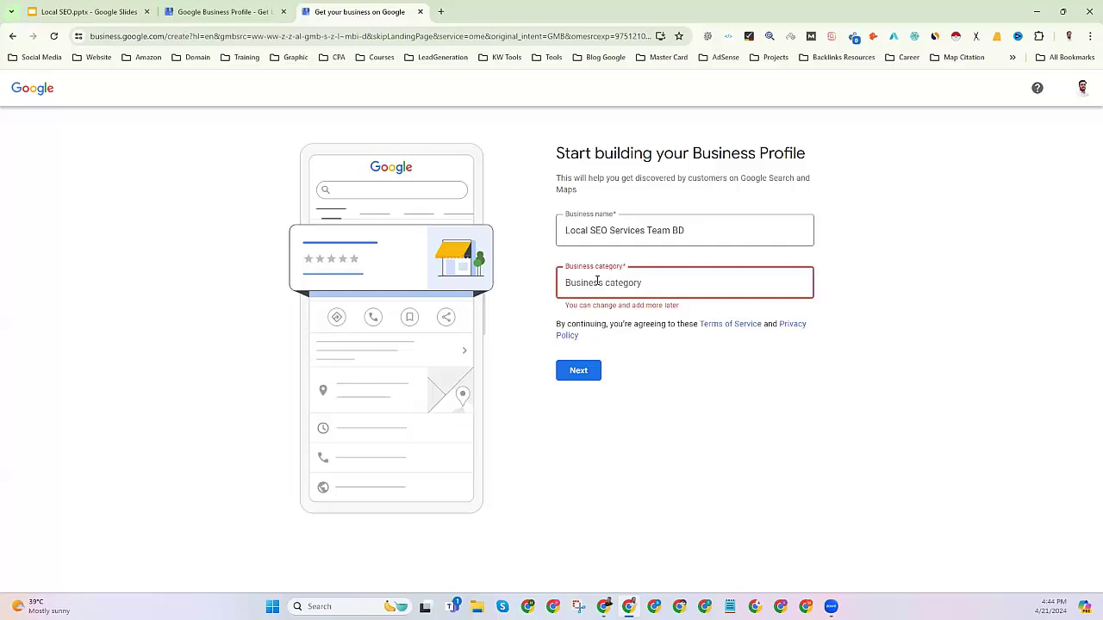
type("inte")
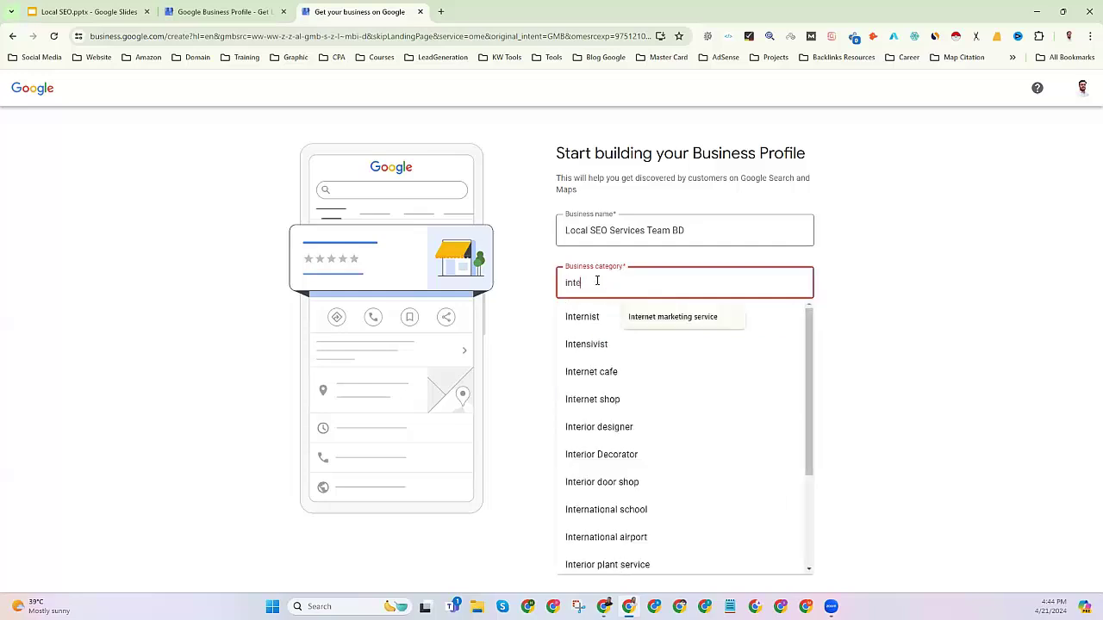
type("rnet")
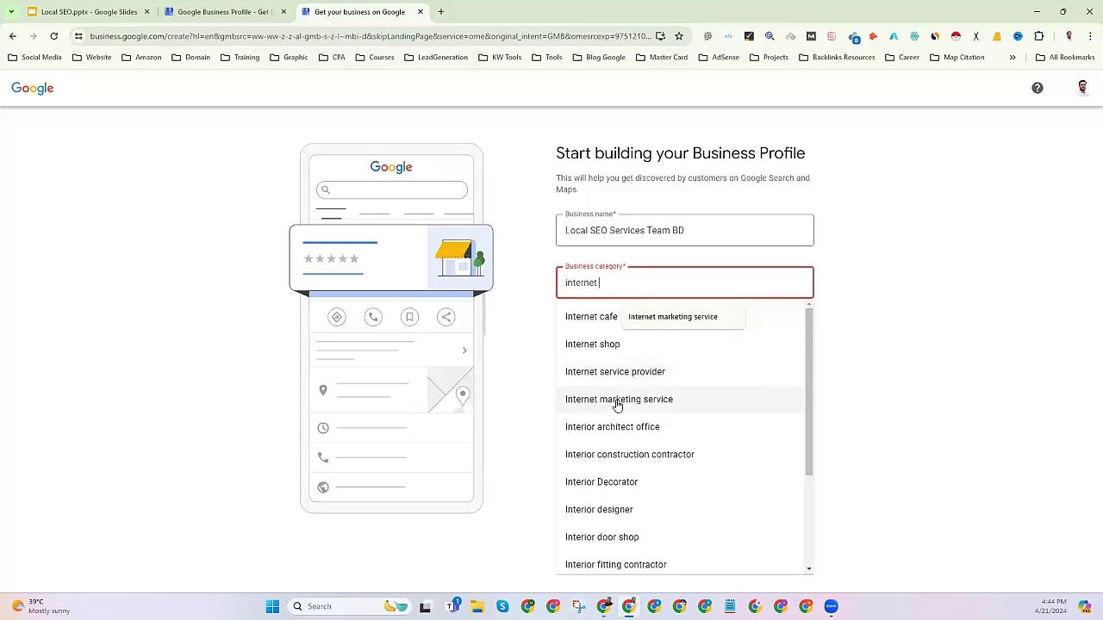
left_click(617, 402)
left_click(566, 230)
left_click_drag(565, 230, 694, 231)
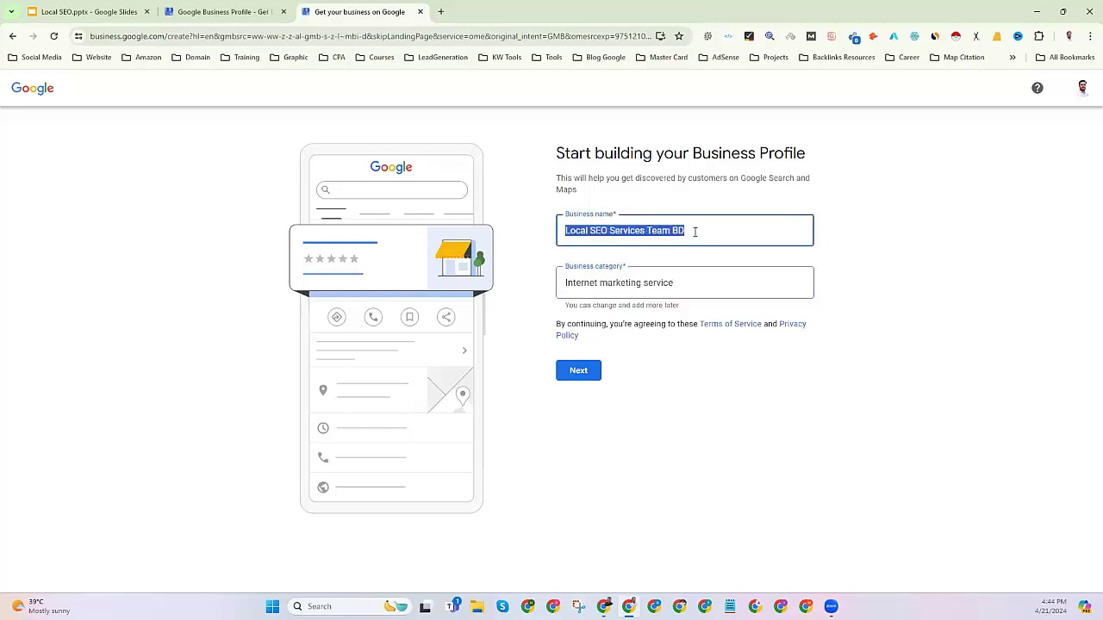
left_click(697, 231)
triple_click(698, 231)
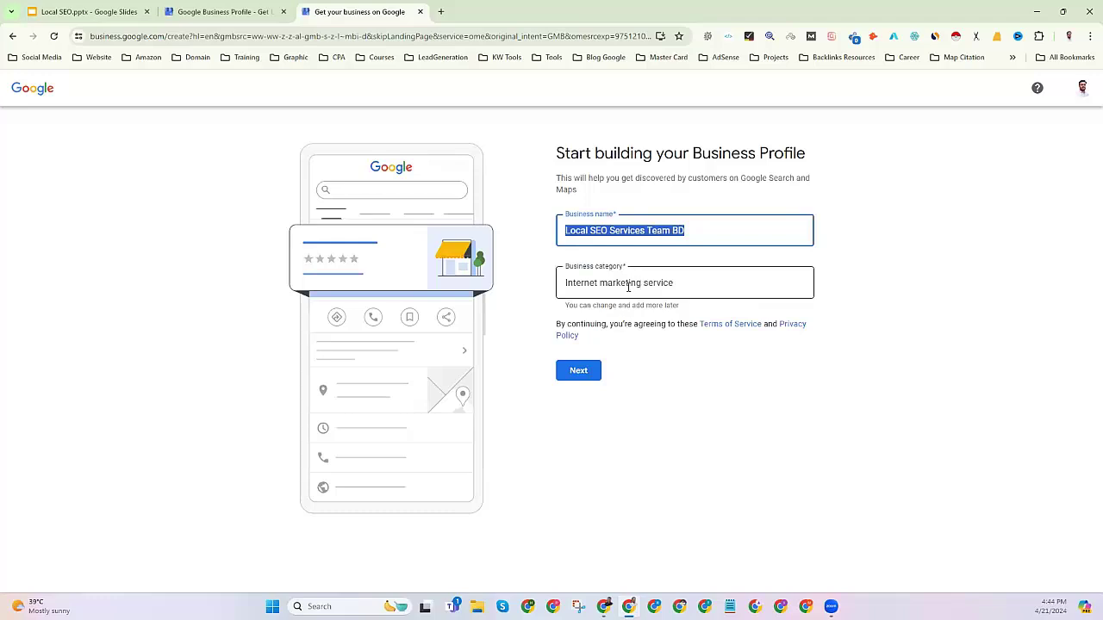
left_click(578, 370)
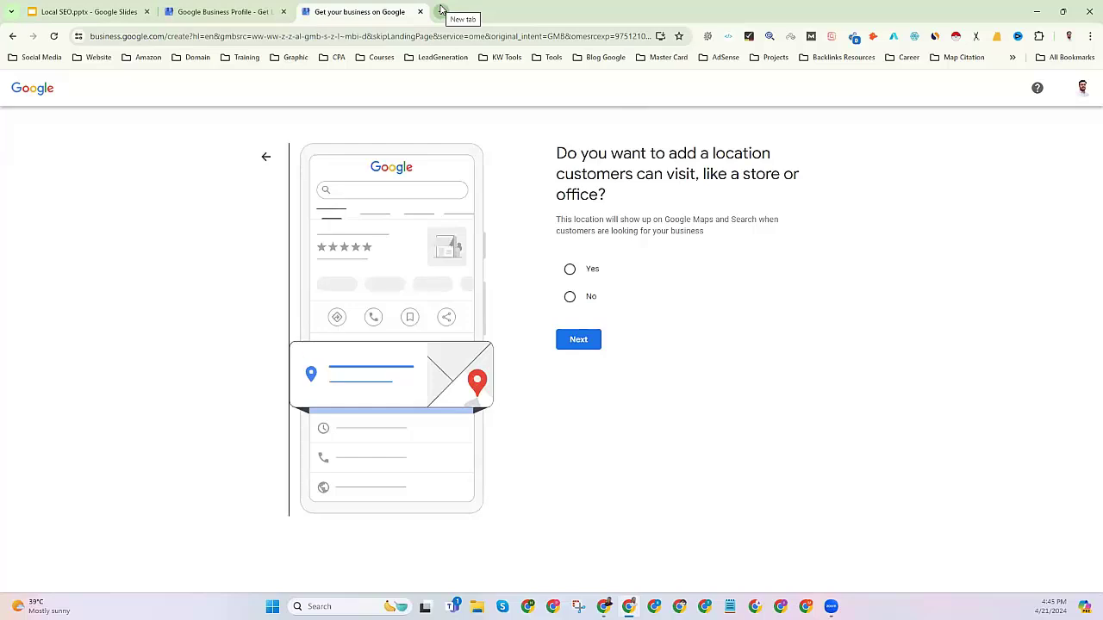
Search 'google map' in a new tab to reach Google Maps.
left_click(441, 11)
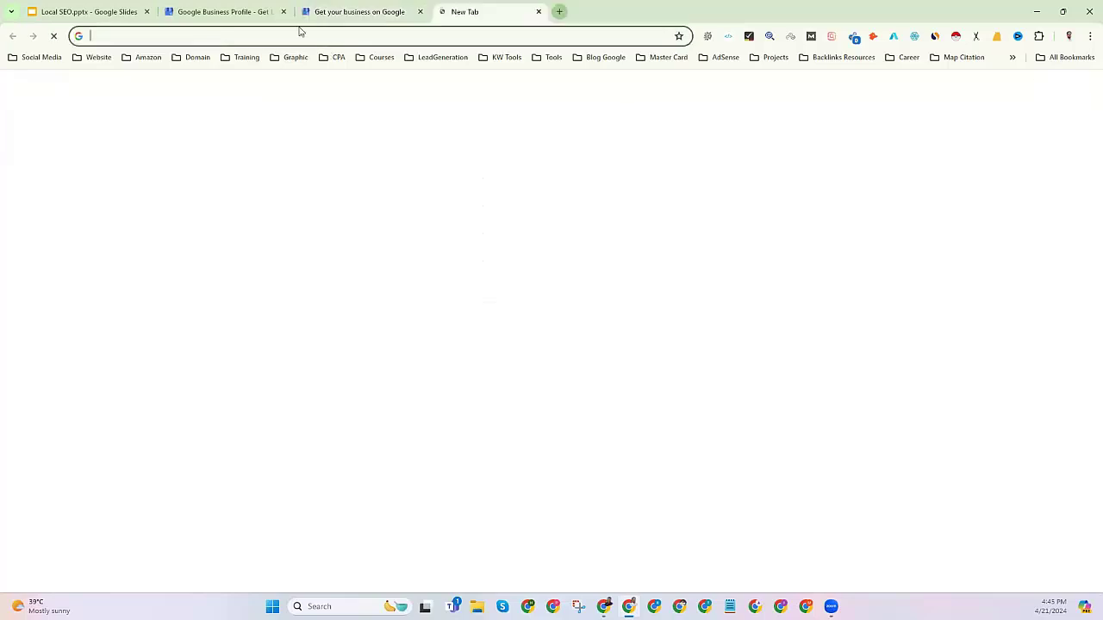
left_click(227, 32)
type("google")
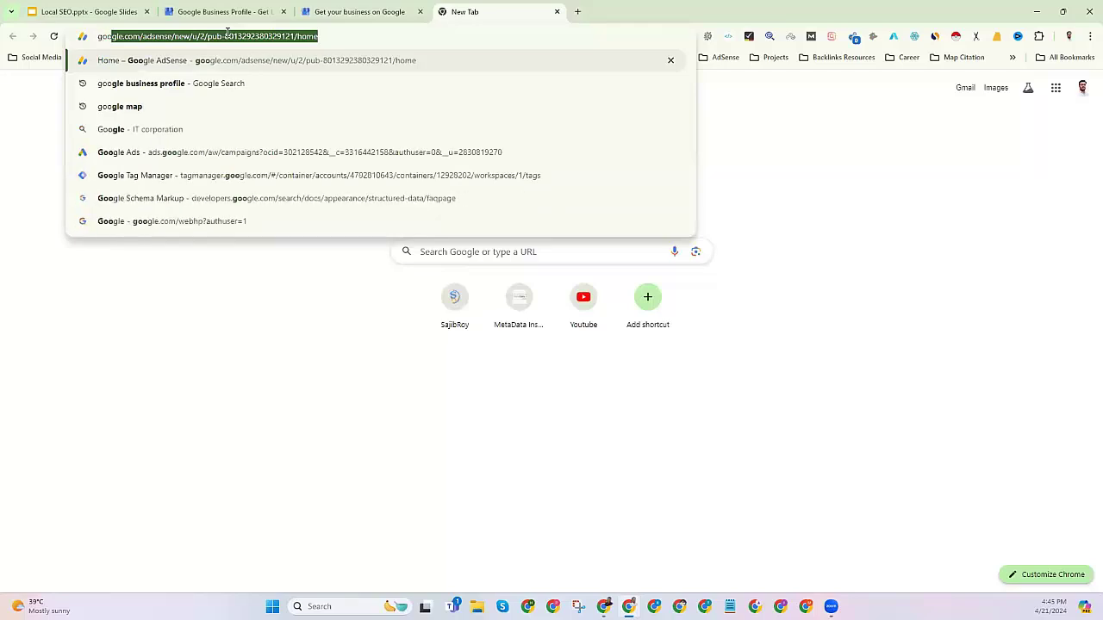
type(" map")
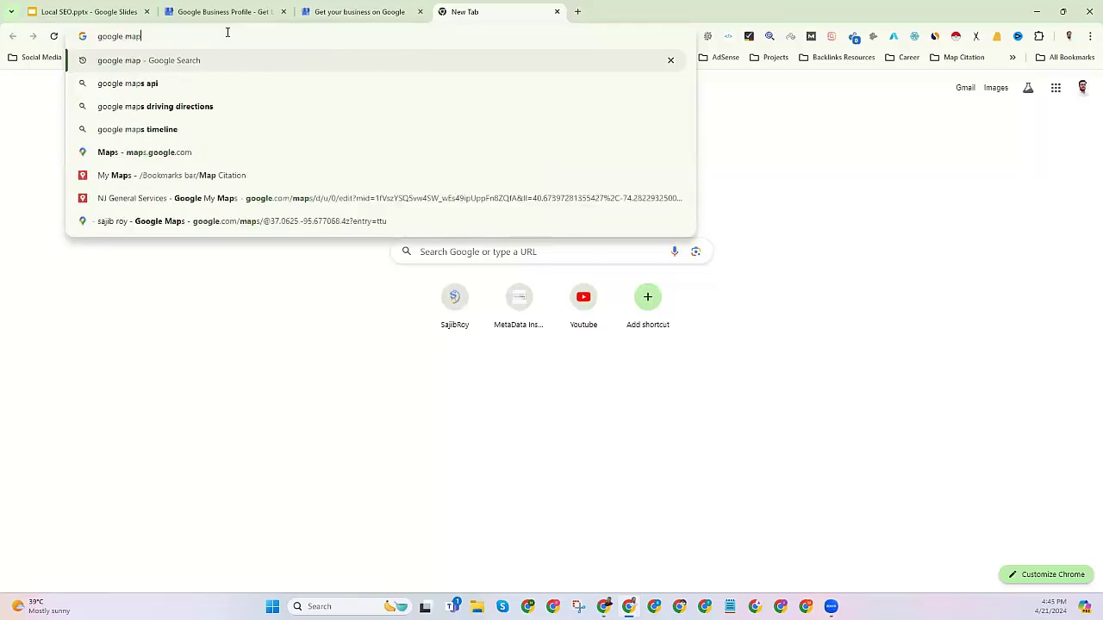
key("Return")
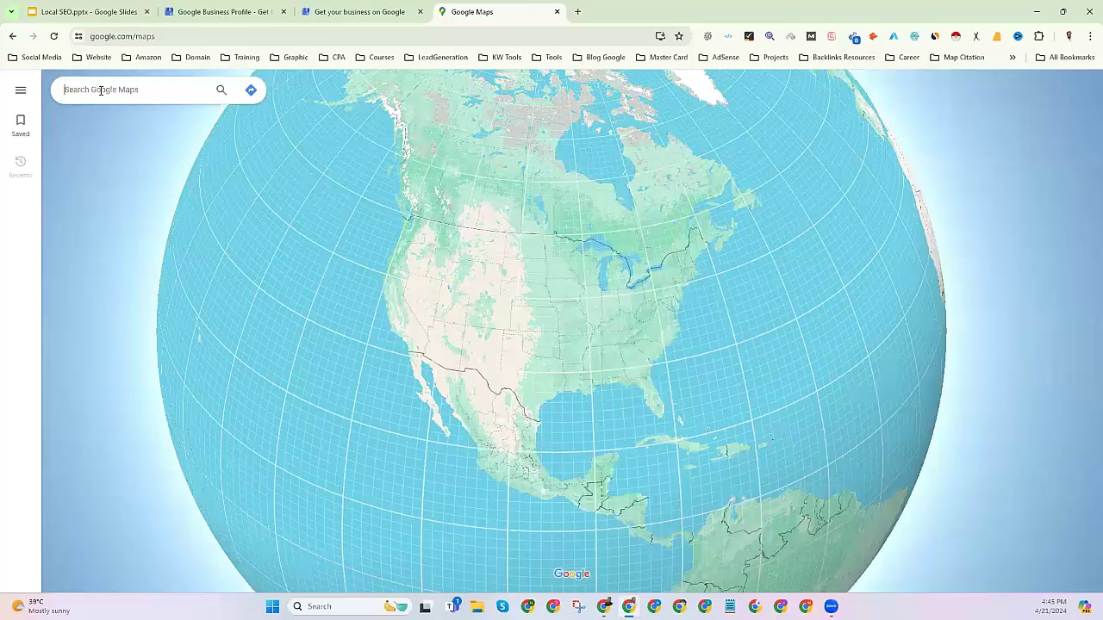
Search Google Maps for 'seo services' and scroll through the competing agencies listed.
type("seo service")
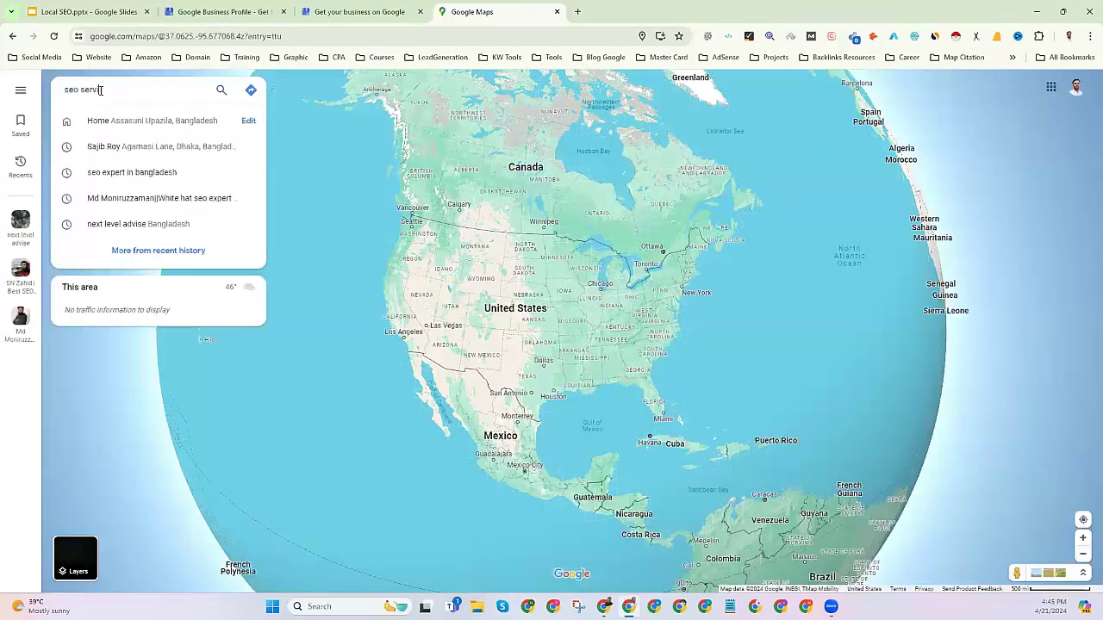
type("s")
key("Return")
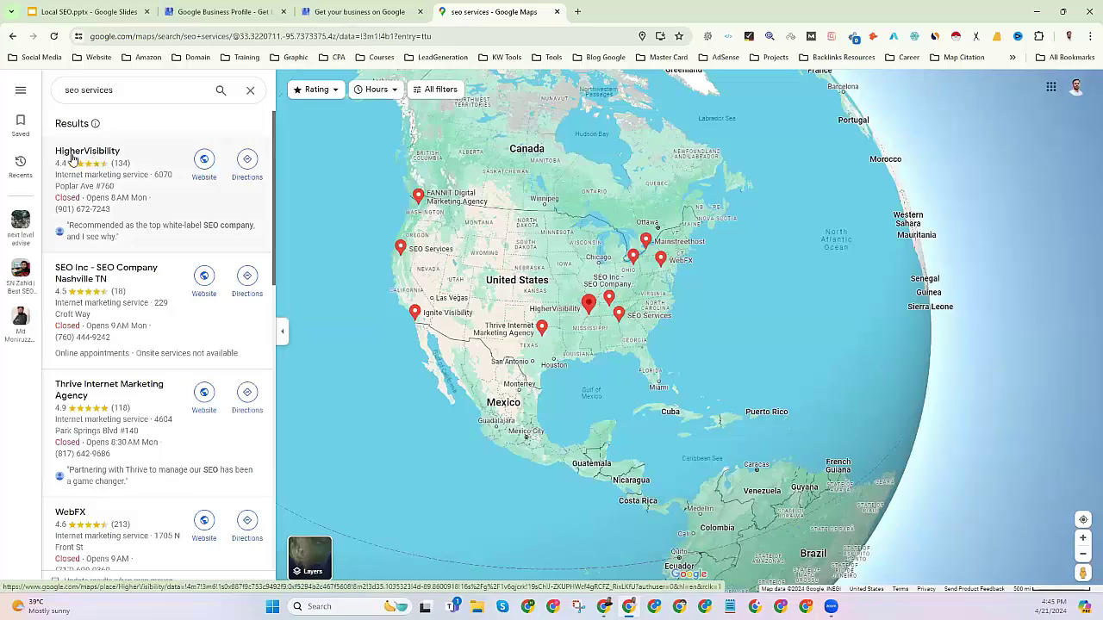
scroll(92, 252, "down", 2)
scroll(91, 247, "up", 2)
scroll(134, 250, "down", 1)
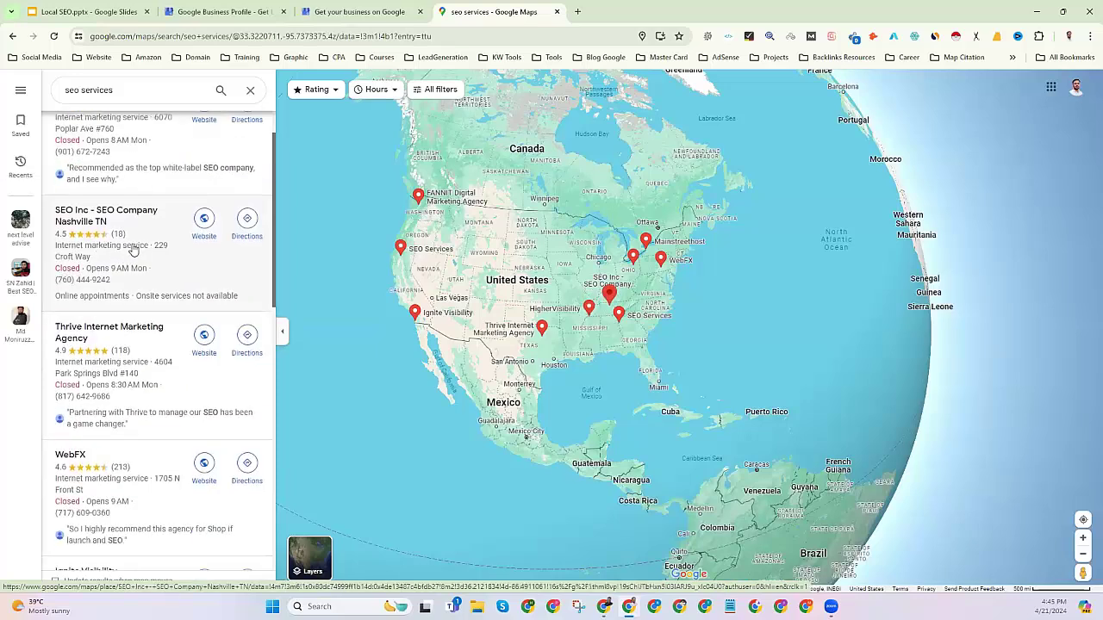
scroll(133, 250, "down", 1)
scroll(147, 332, "down", 1)
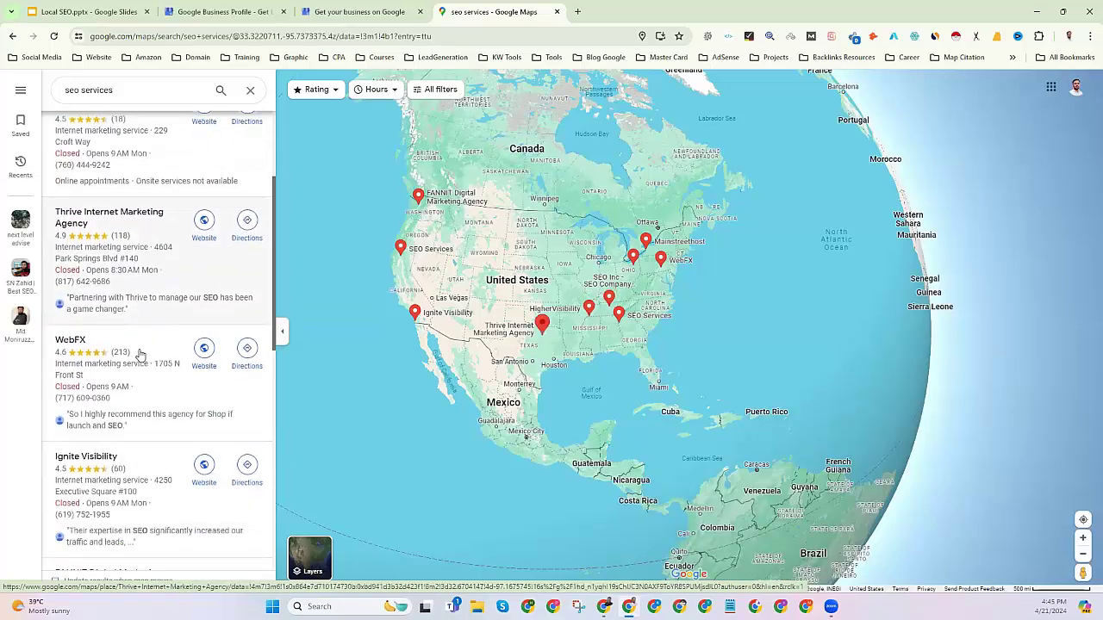
scroll(105, 387, "down", 5)
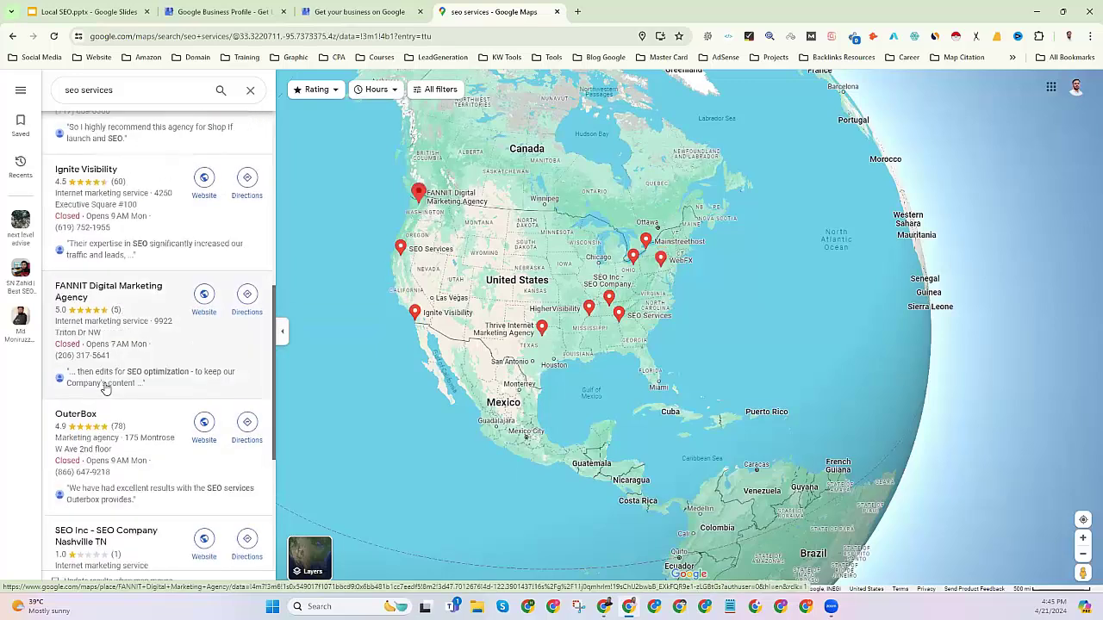
scroll(106, 387, "up", 10)
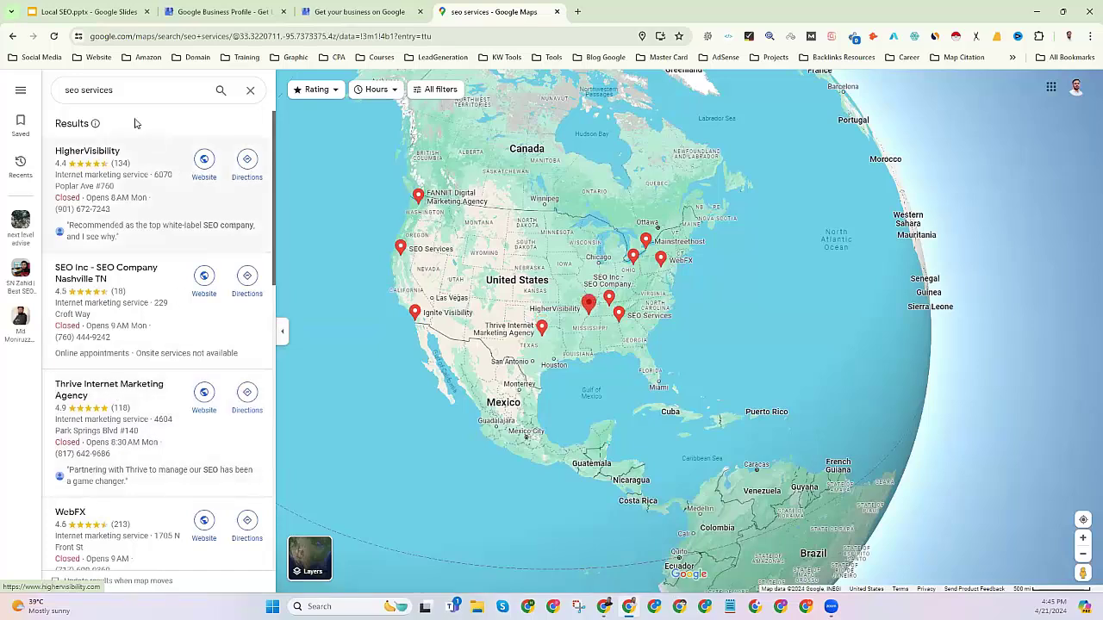
left_click_drag(123, 90, 53, 87)
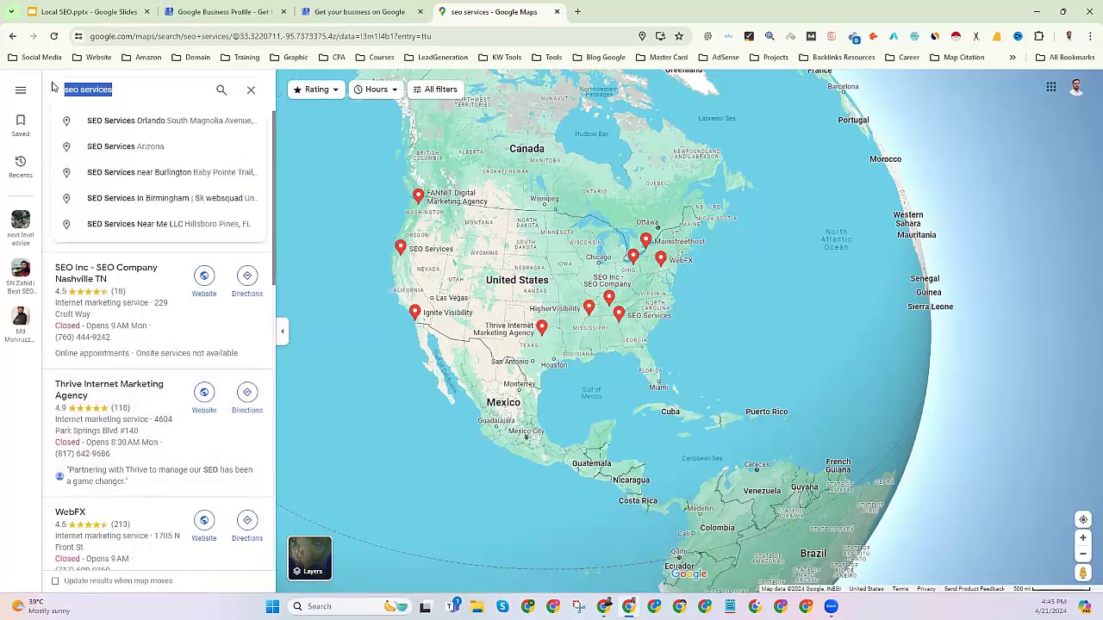
Search Maps for restaurants, open the Dinè Restaurant details, and select the search query.
type("restaur")
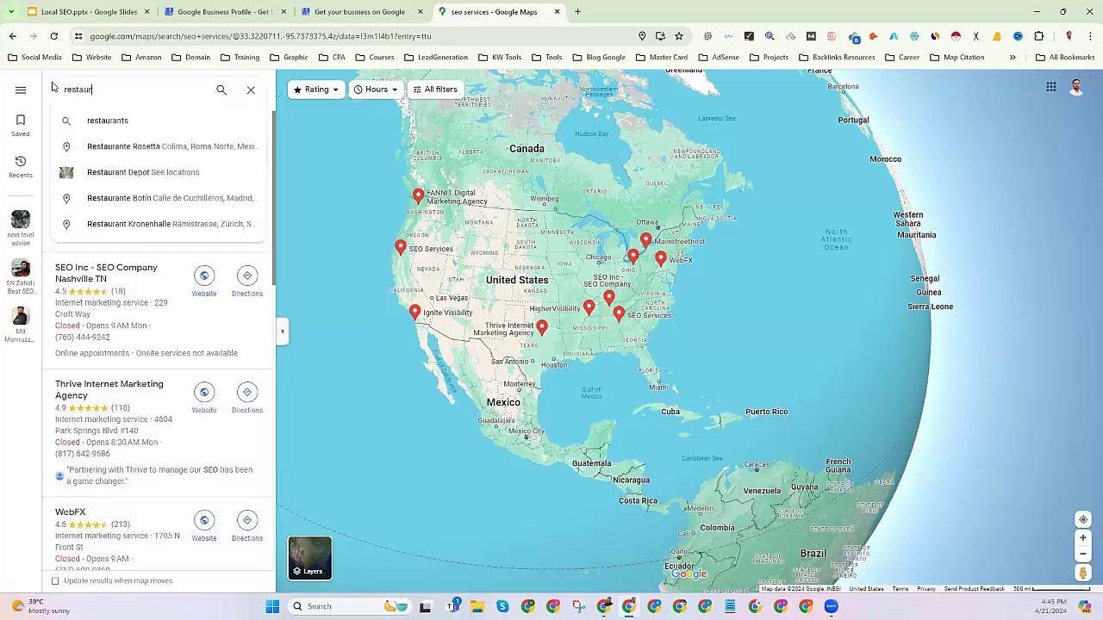
left_click(108, 120)
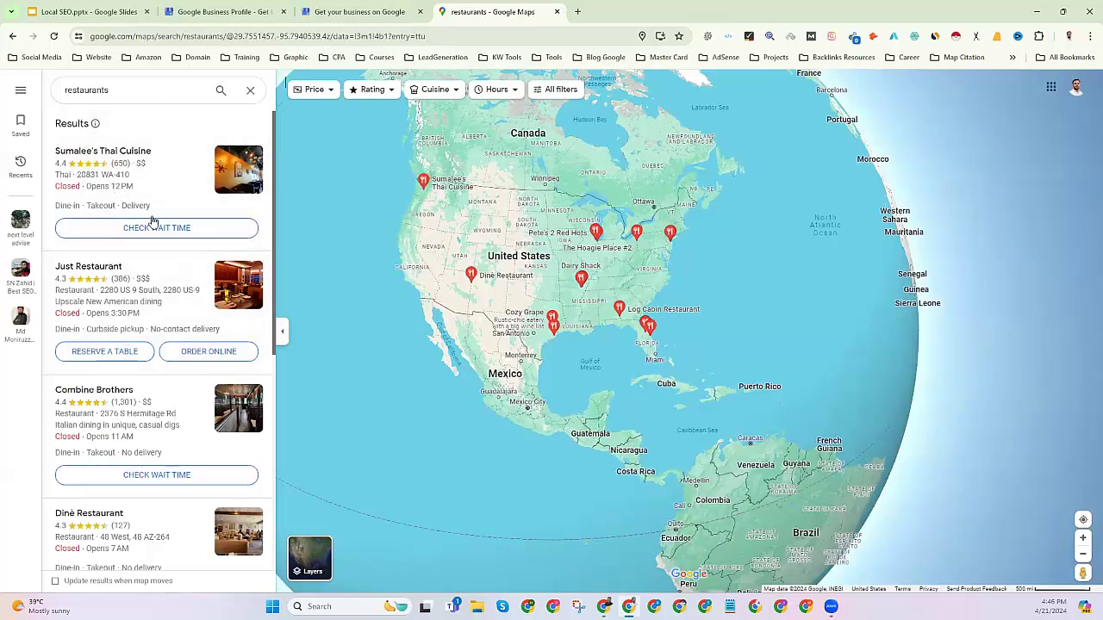
scroll(151, 298, "down", 3)
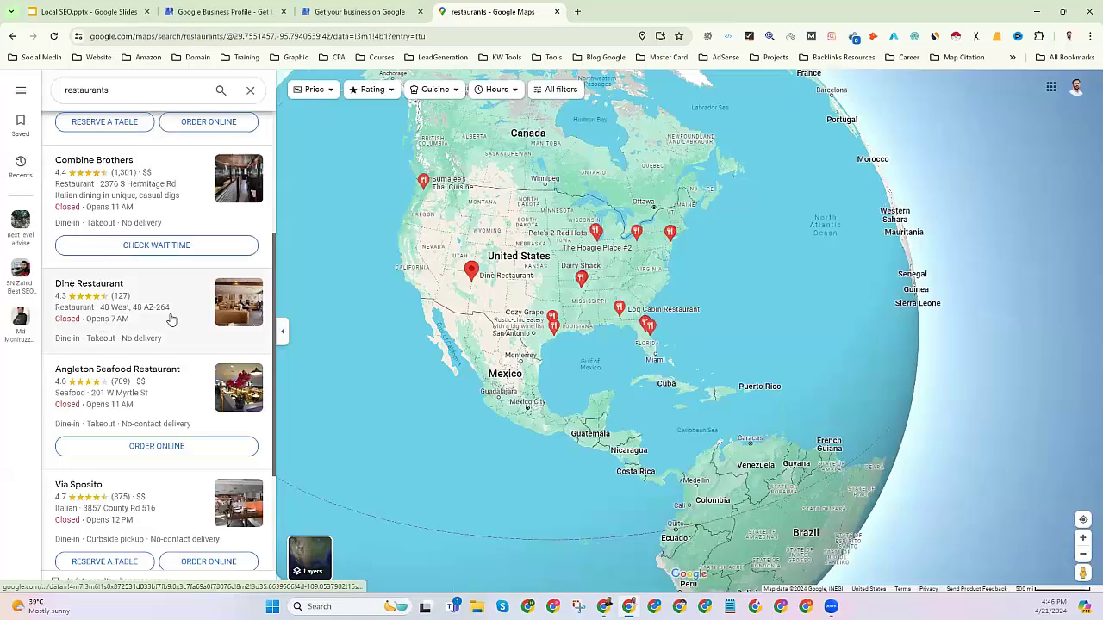
left_click(171, 319)
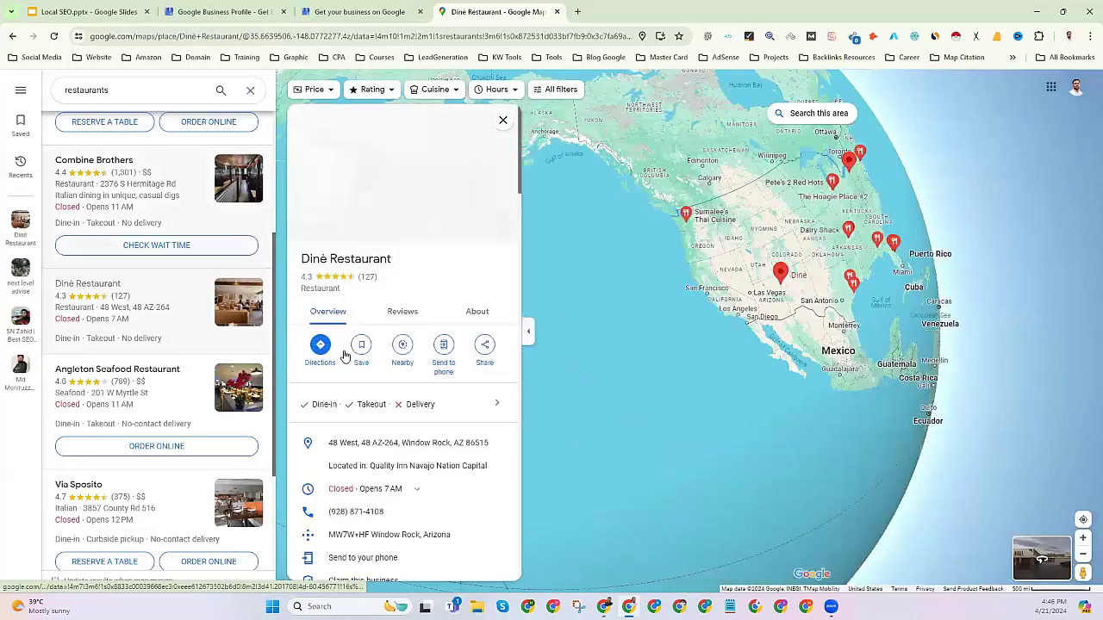
left_click_drag(300, 290, 341, 292)
left_click(108, 90)
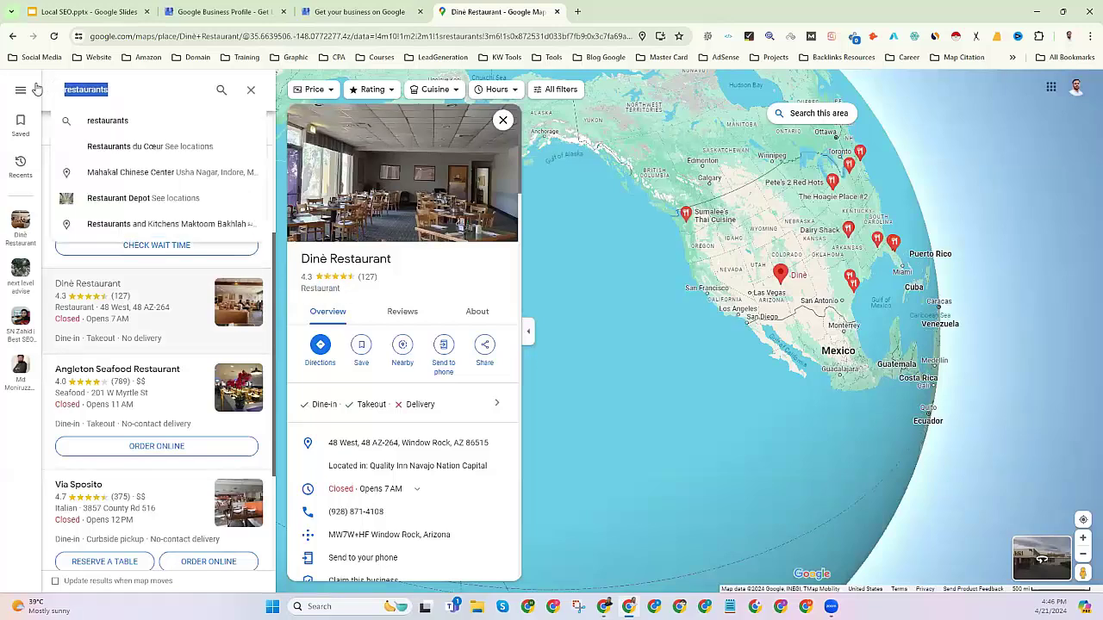
Search Maps for 'spa', scroll the results, and close the Maps tab.
type("spa")
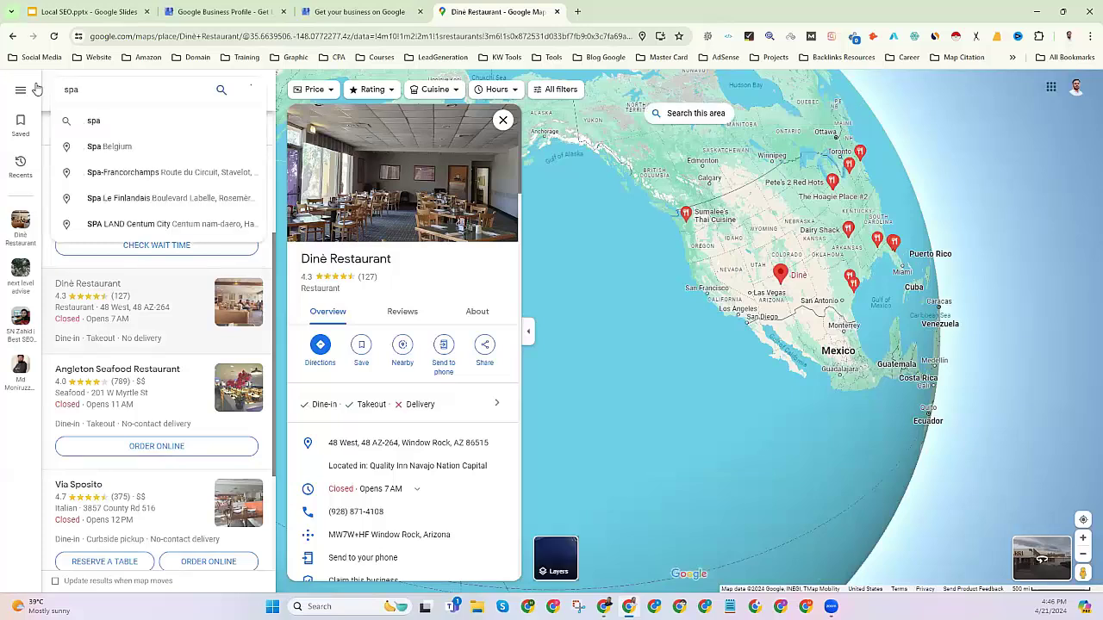
key("Return")
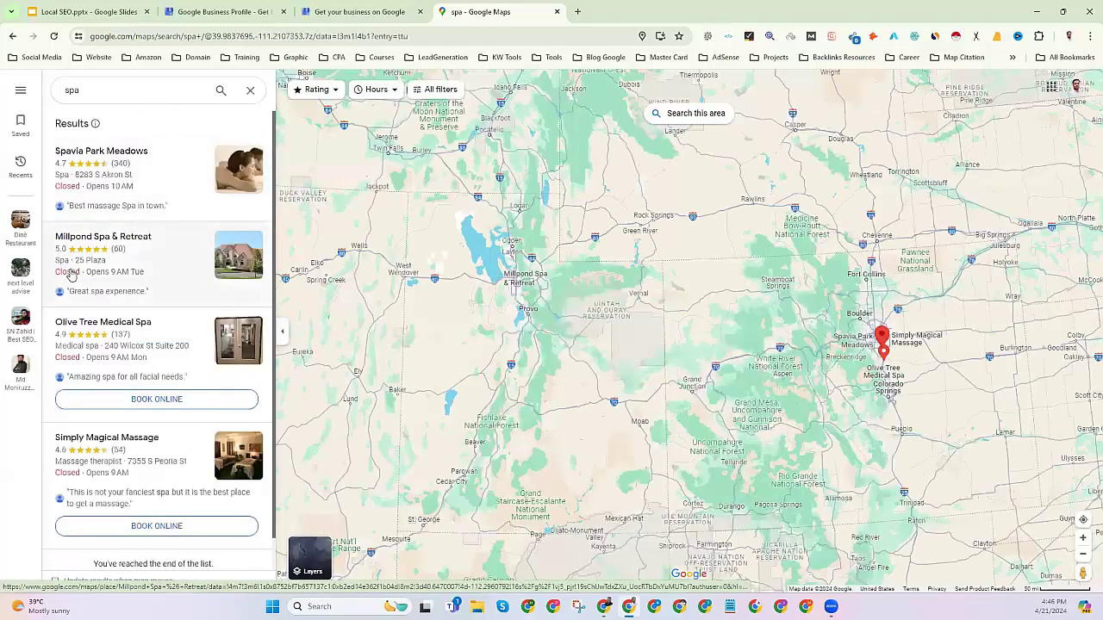
scroll(73, 297, "down", 1)
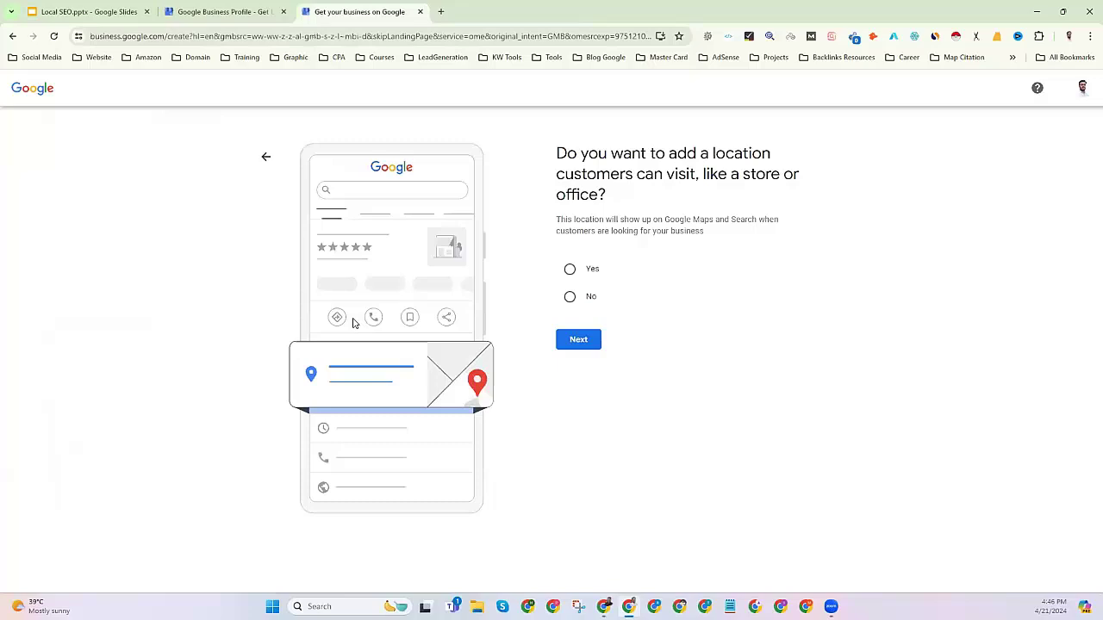
left_click(558, 11)
Highlight the add-a-location question and its description, then open a new blank tab.
left_click_drag(557, 153, 776, 167)
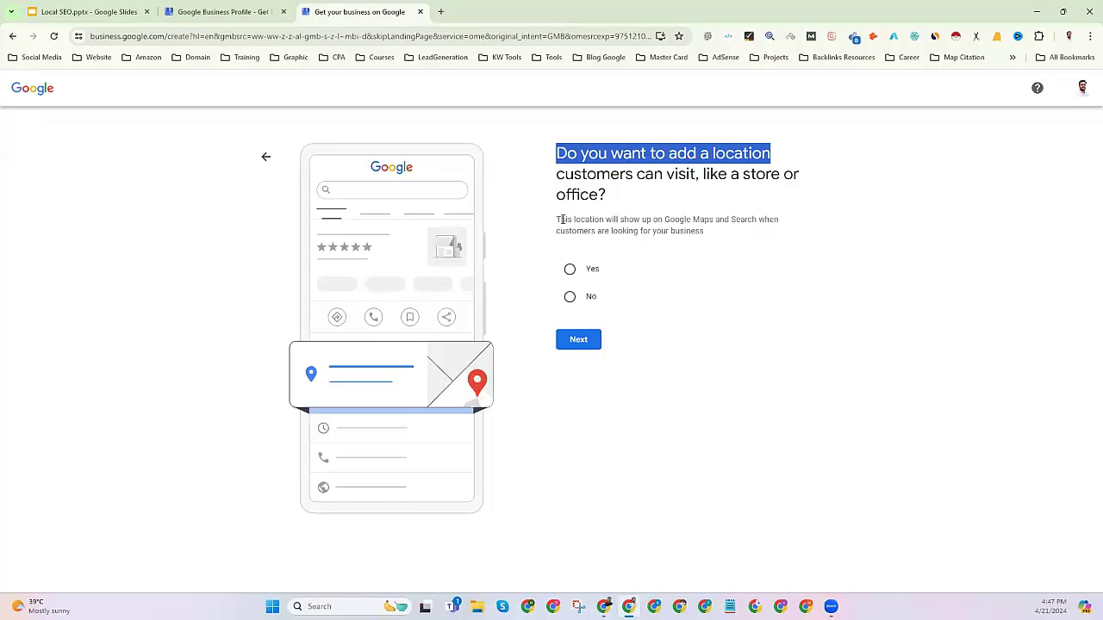
left_click_drag(557, 220, 766, 220)
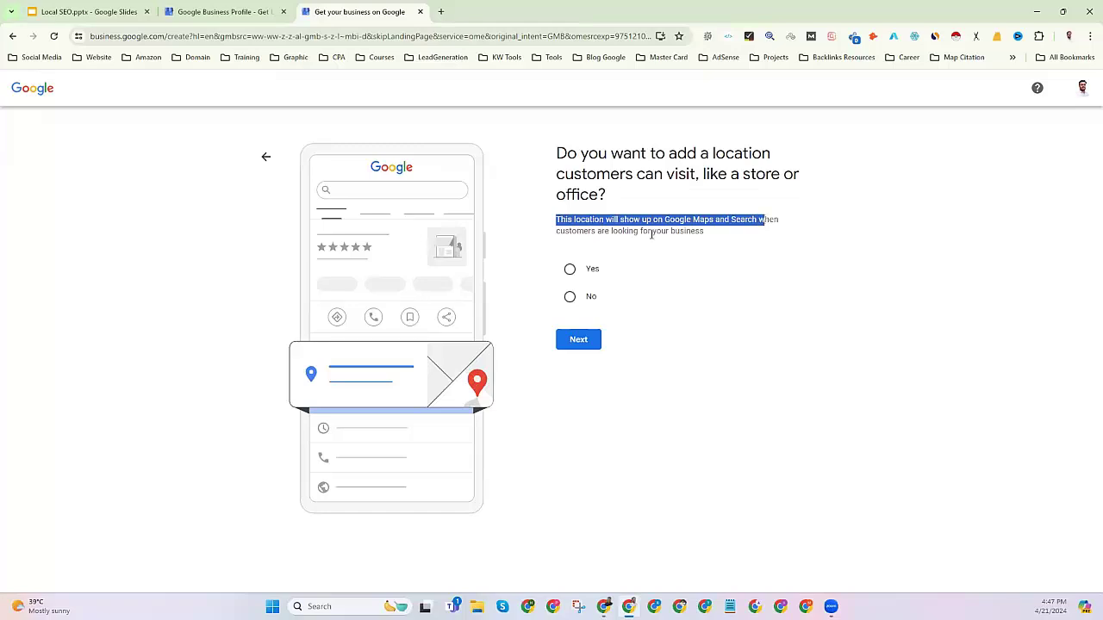
triple_click(702, 232)
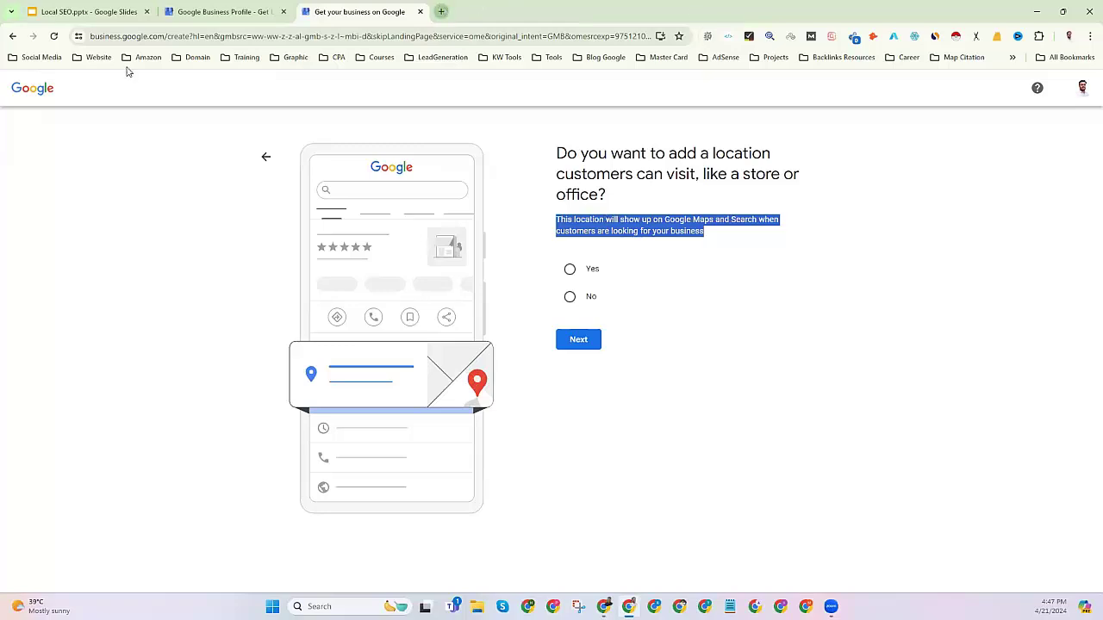
key("ctrl+t")
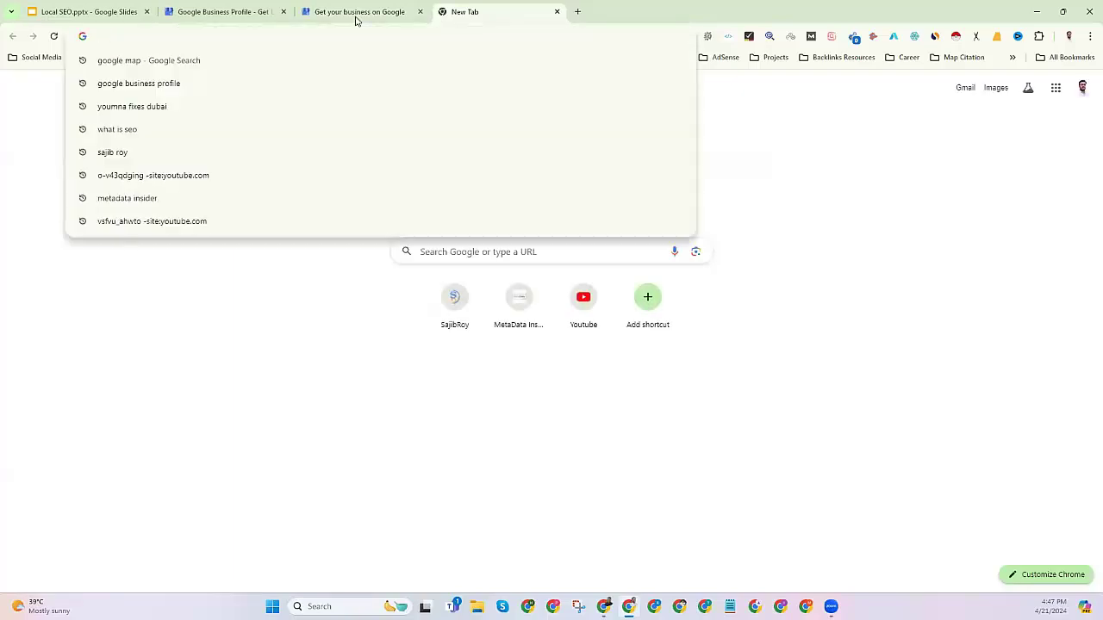
Switch back to the 'Get your business on Google' tab.
left_click(356, 12)
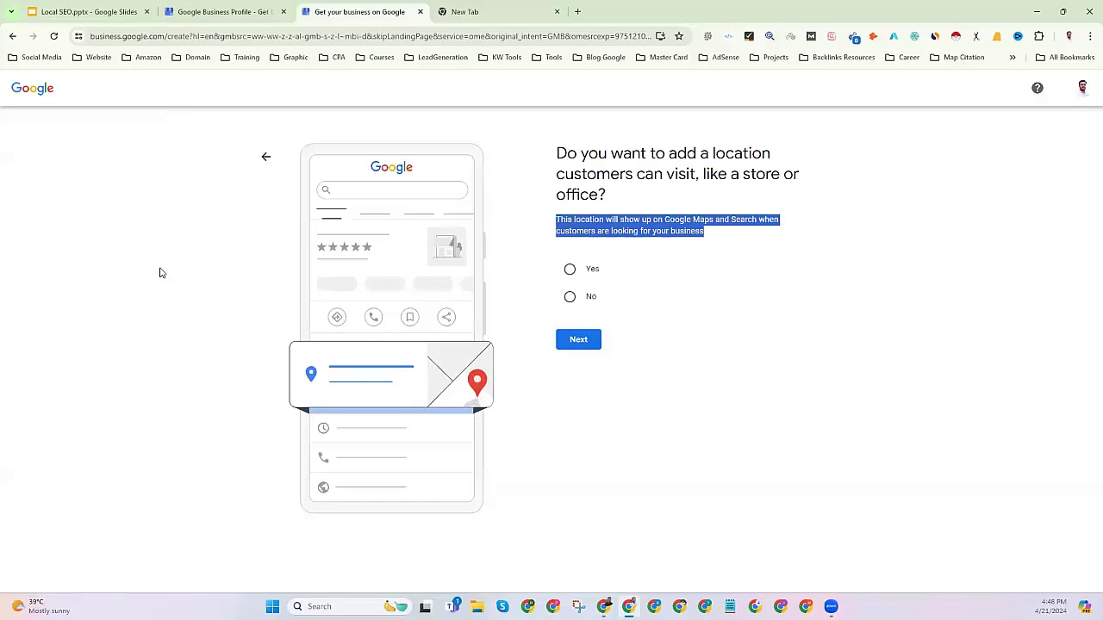
Answer Yes to adding a visitable location and continue to the address form.
left_click(573, 273)
left_click(589, 341)
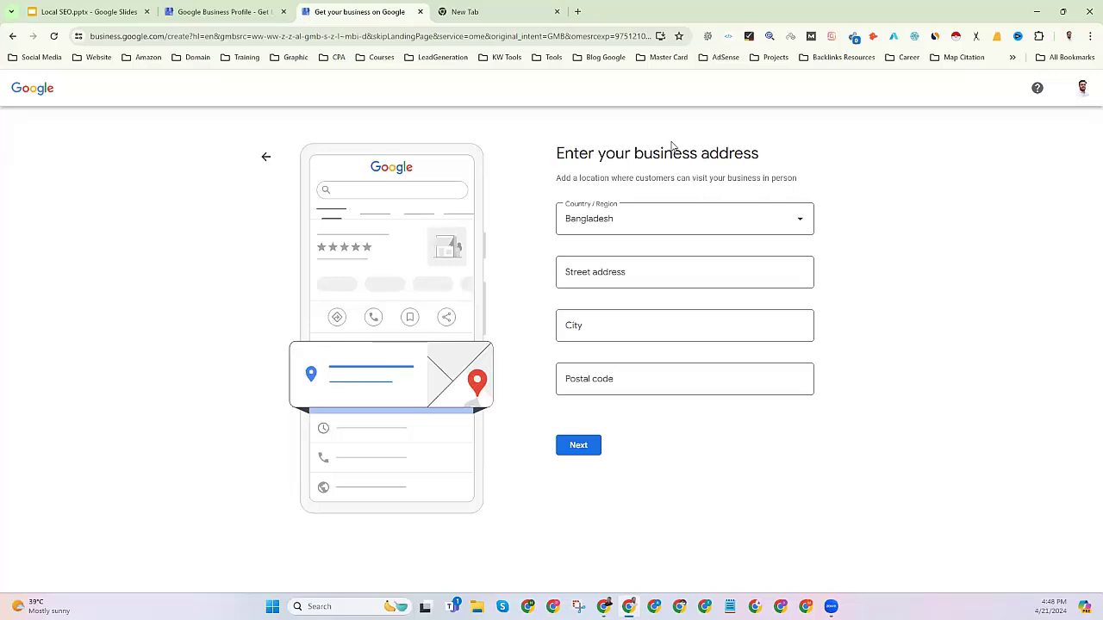
left_click_drag(557, 153, 767, 189)
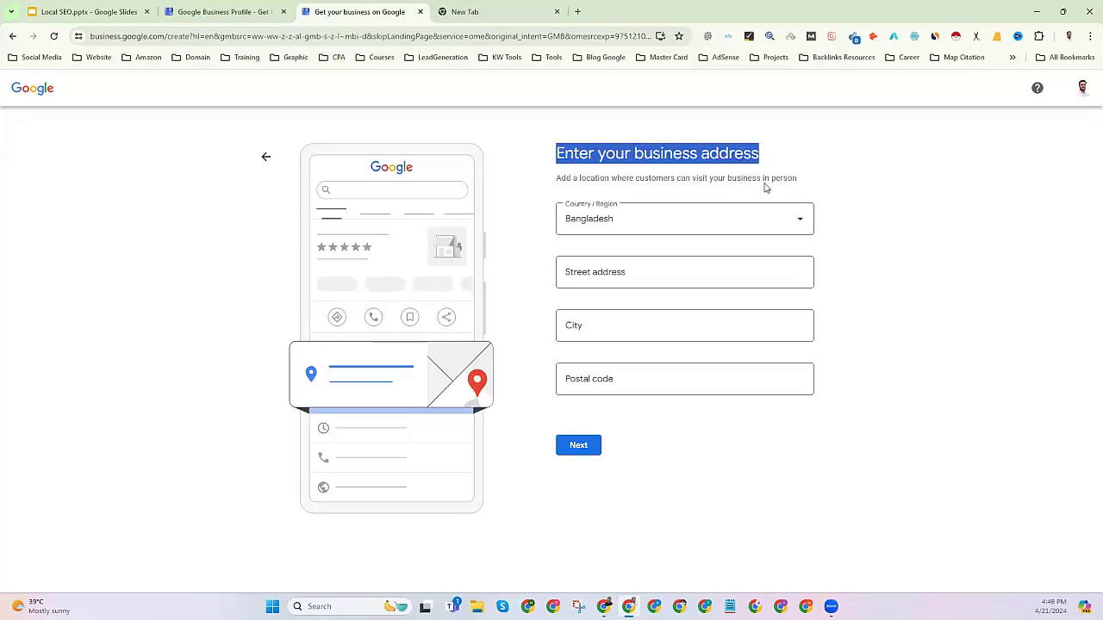
Autofill the saved Satkhira address, change the postal code to 9400, and clear the street line.
left_click(610, 273)
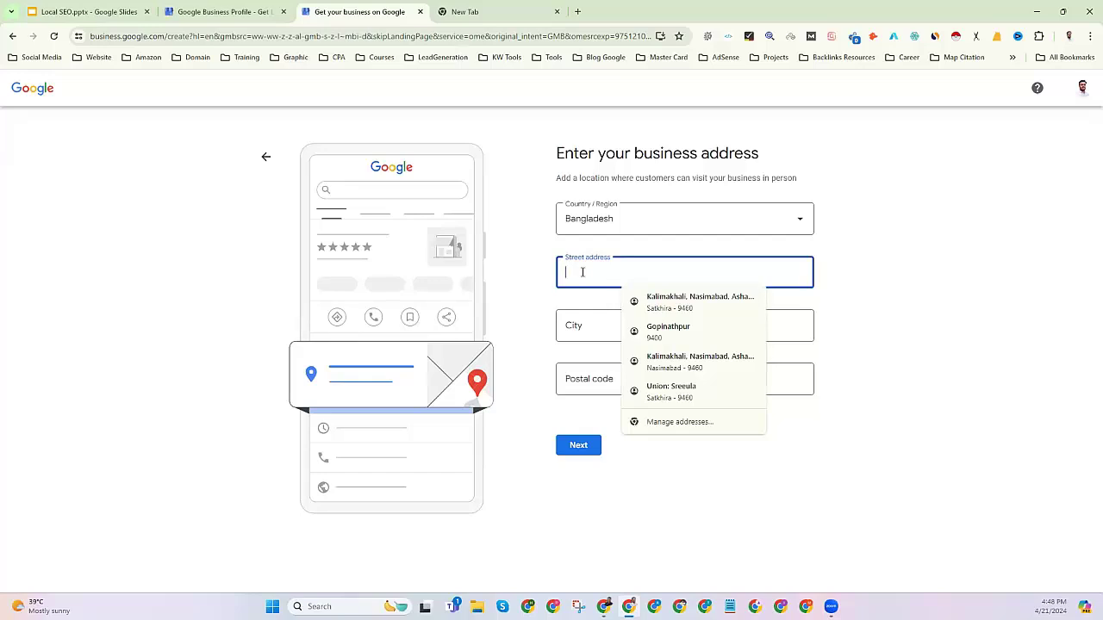
left_click(522, 305)
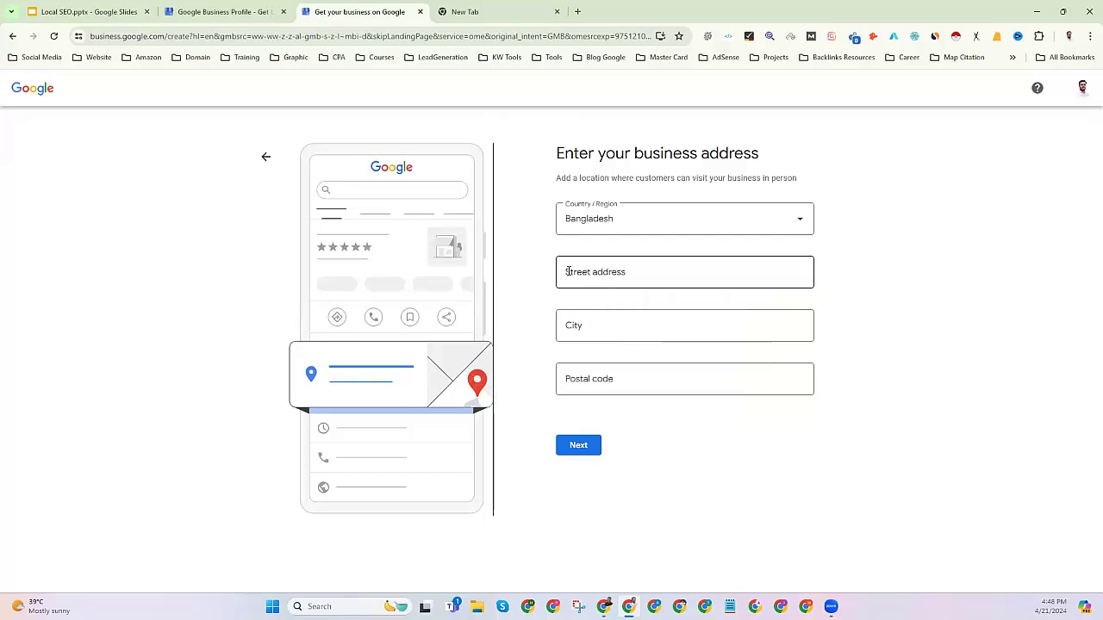
left_click(573, 325)
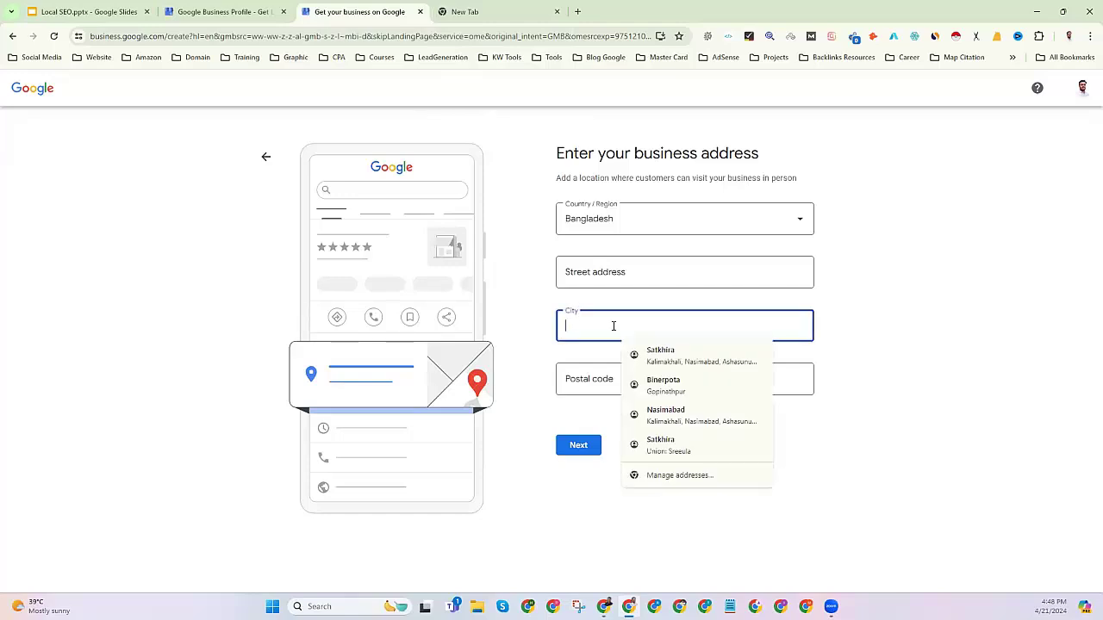
left_click(659, 355)
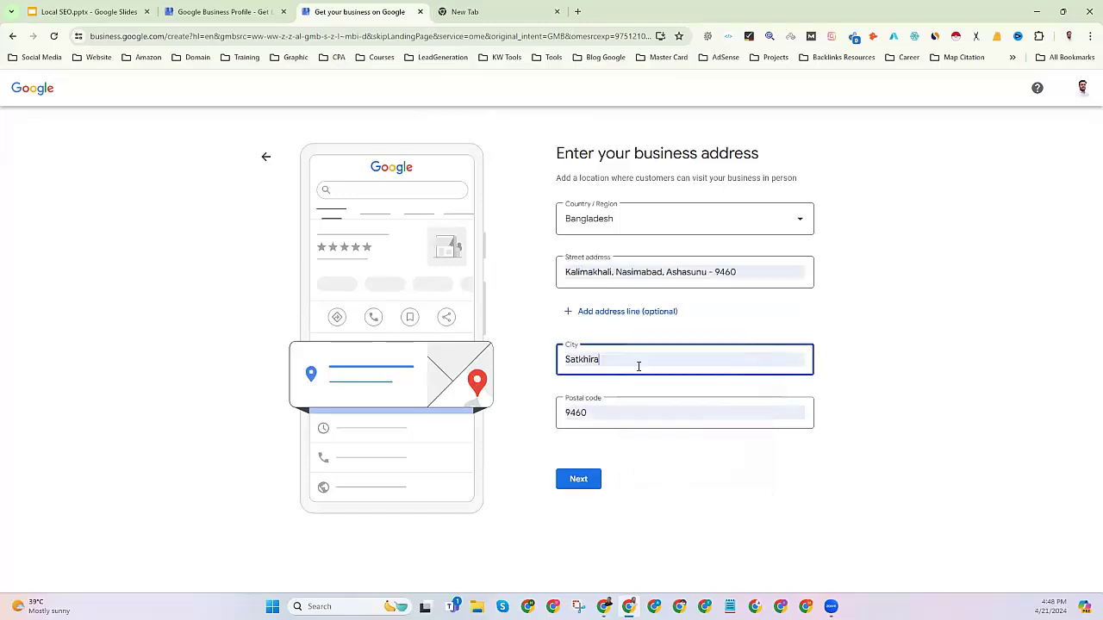
left_click(597, 412)
left_click_drag(603, 411, 576, 414)
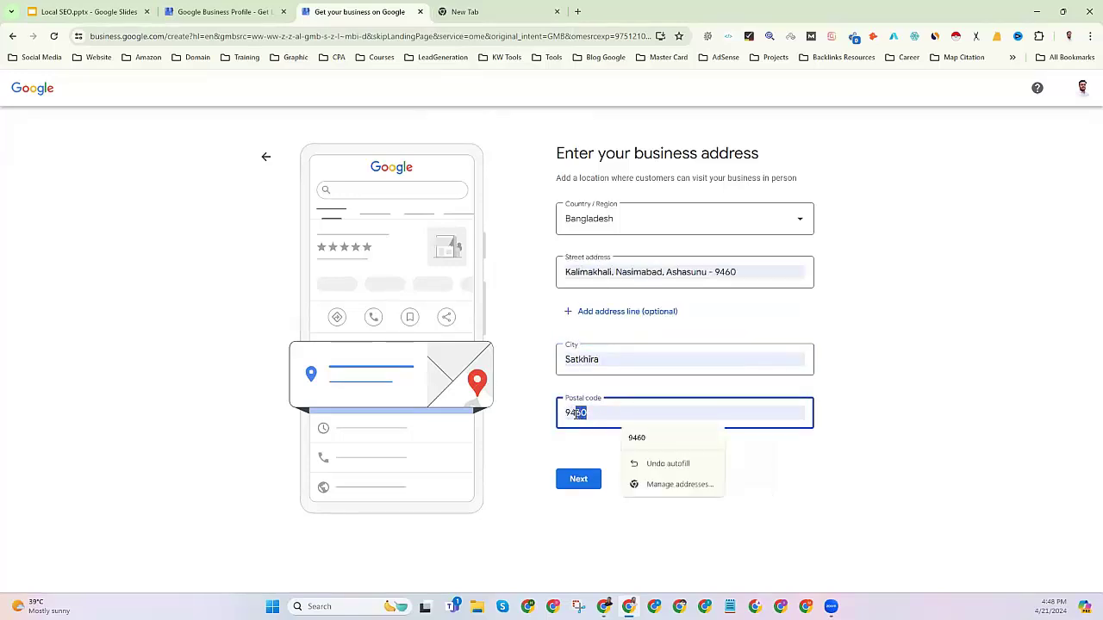
type("00")
triple_click(641, 272)
key("BackSpace")
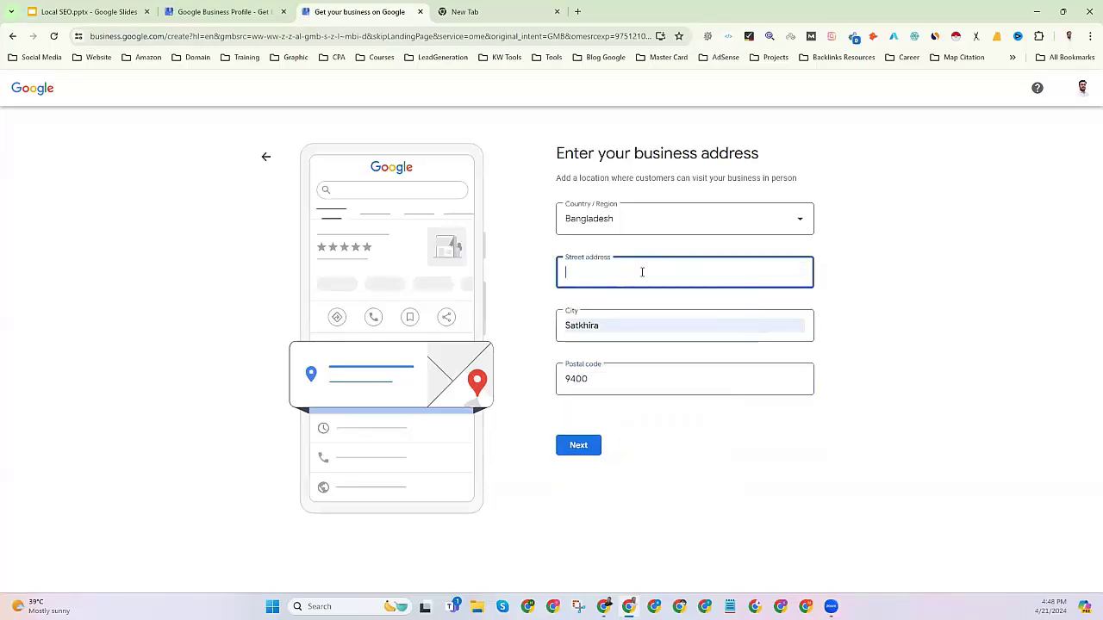
left_click(465, 12)
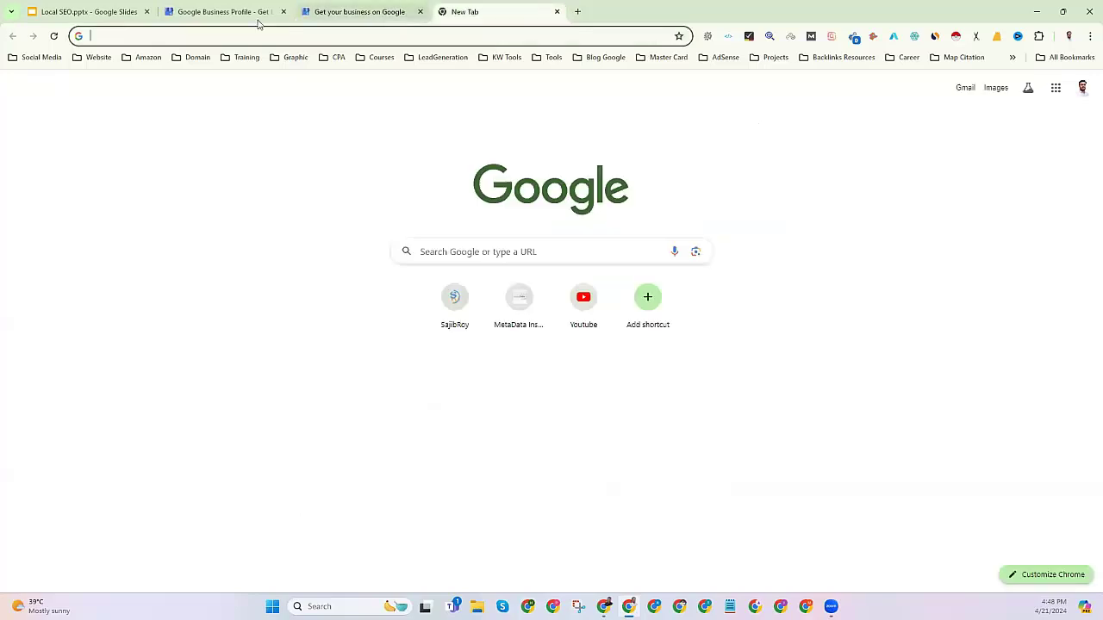
Paste the address into Notepad on two lines, fix the 'Rd No -' spacing, and copy line 1.
left_click(134, 33)
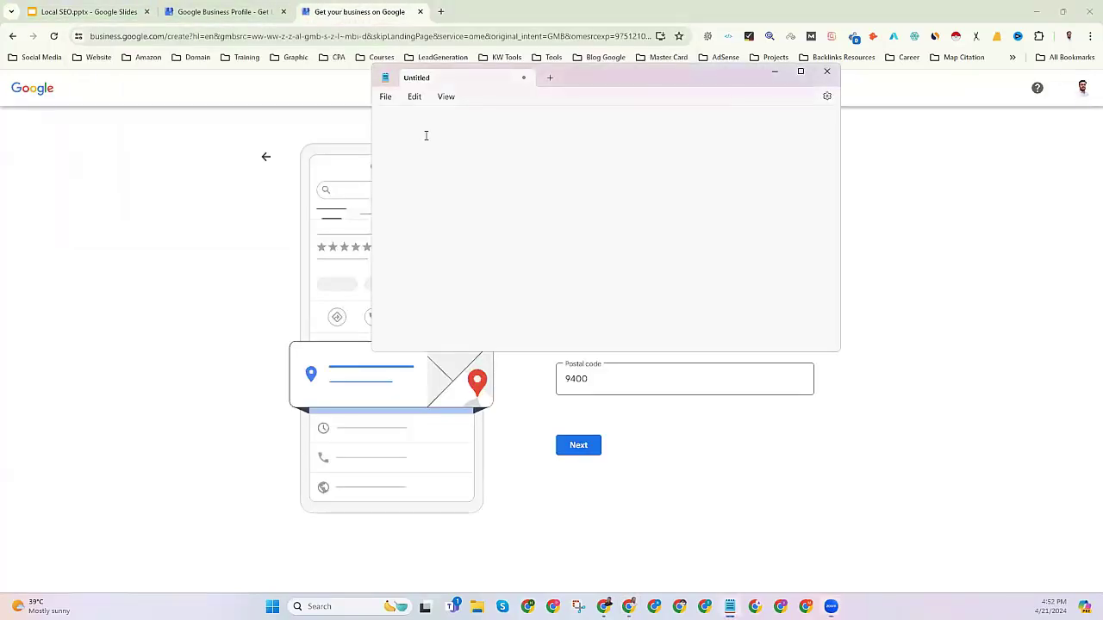
left_click(384, 147)
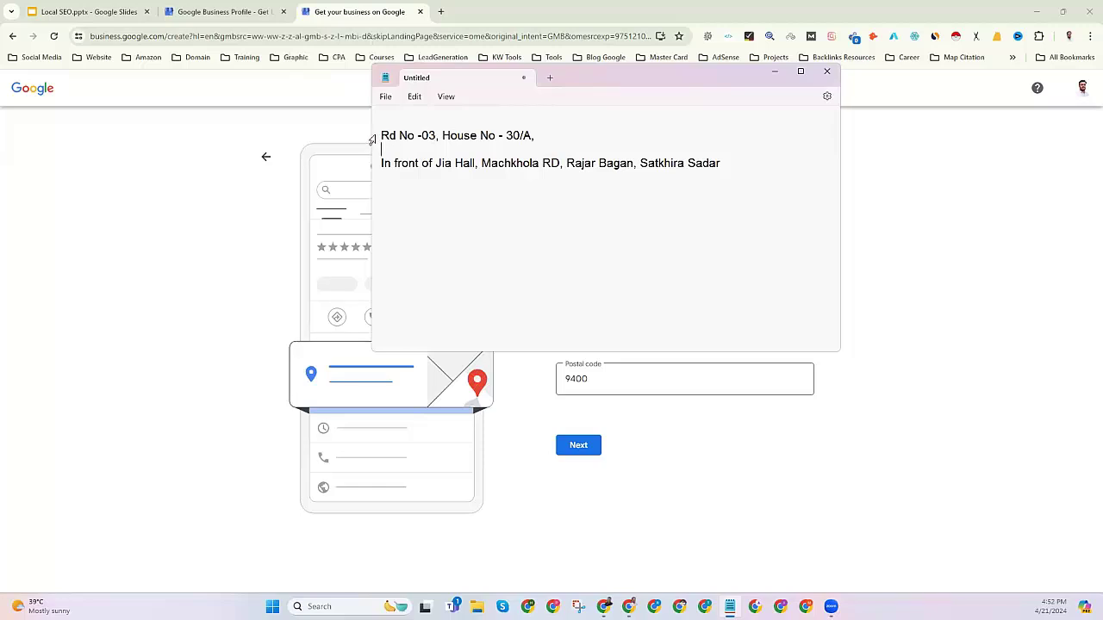
left_click(420, 135)
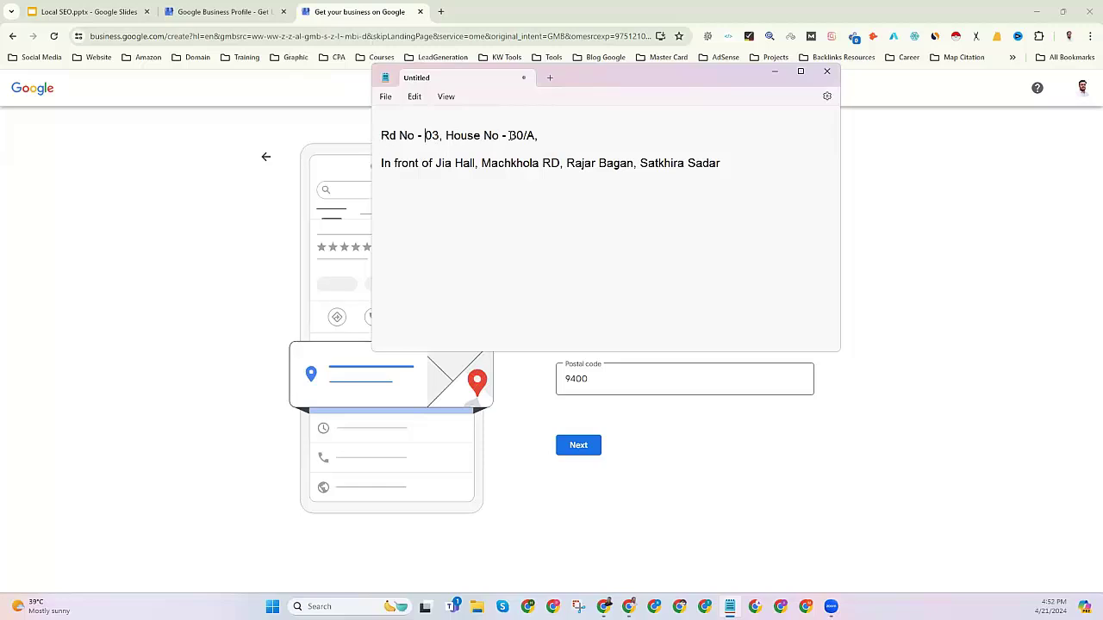
key("shift+End")
triple_click(382, 136)
right_click(403, 138)
left_click(428, 195)
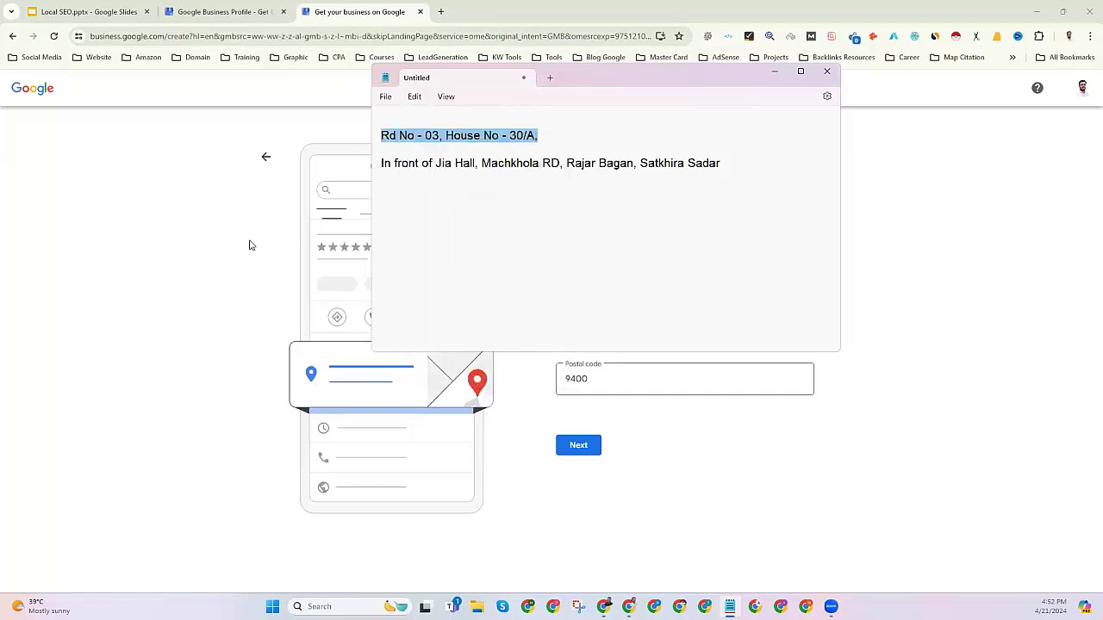
left_click(262, 248)
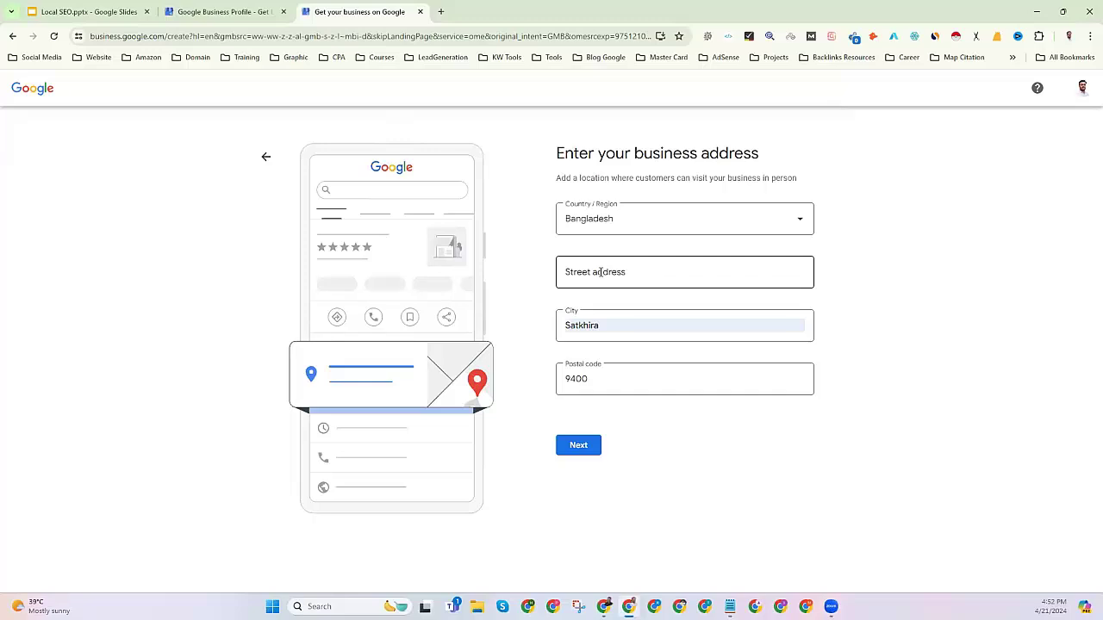
Paste the two Notepad address lines into street address lines 1 and 2.
left_click(600, 272)
key("ctrl+v")
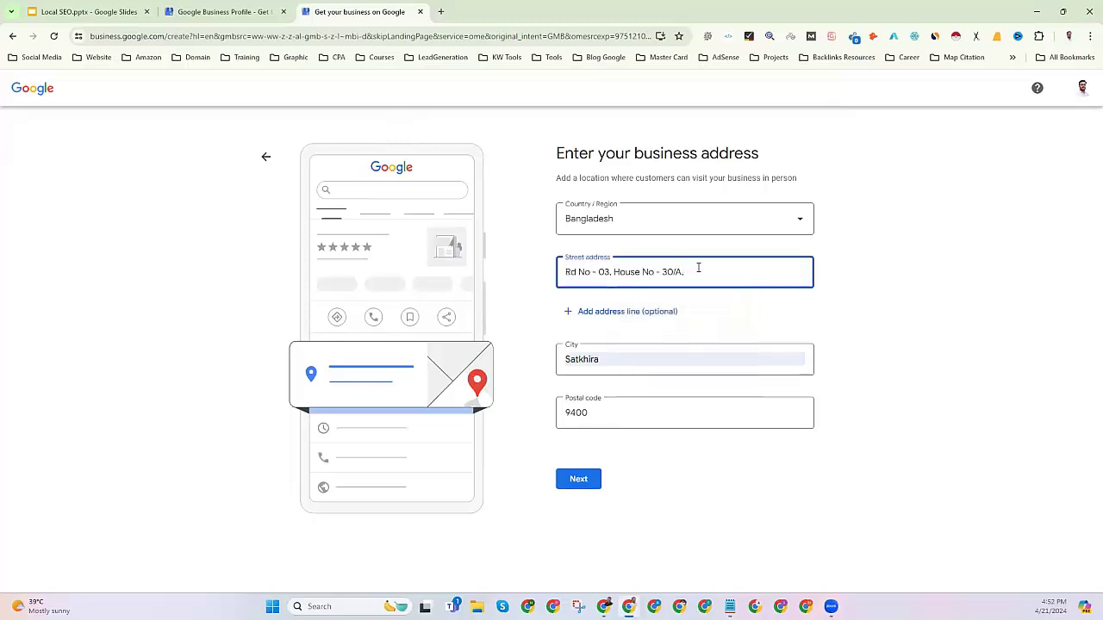
left_click(625, 312)
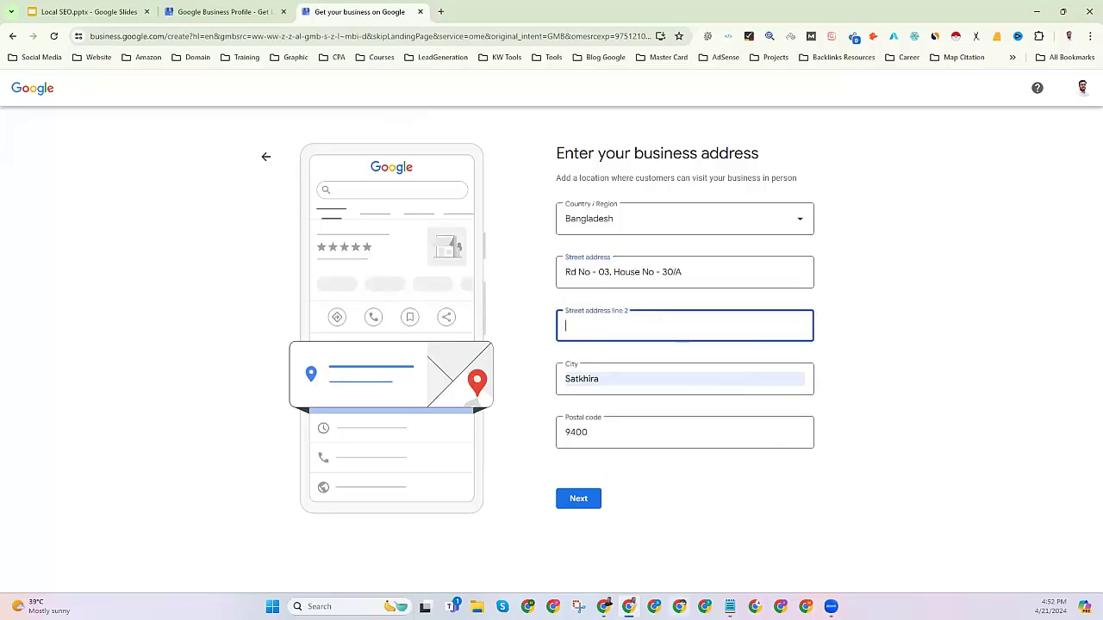
left_click(730, 606)
left_click_drag(382, 164, 726, 163)
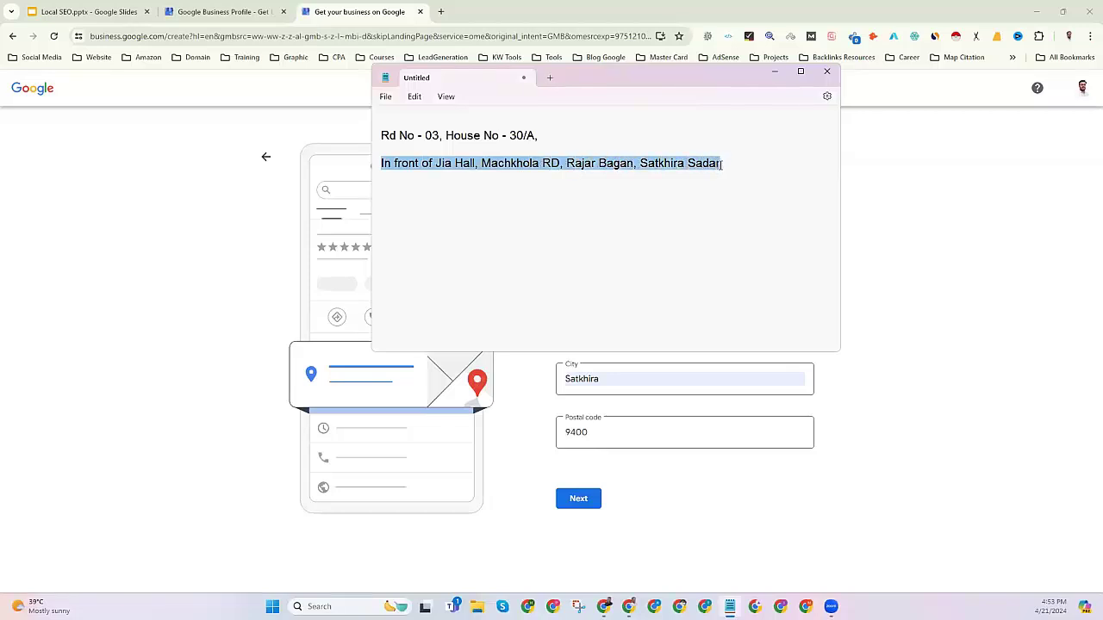
right_click(716, 166)
left_click(747, 224)
left_click(317, 9)
key("ctrl+v")
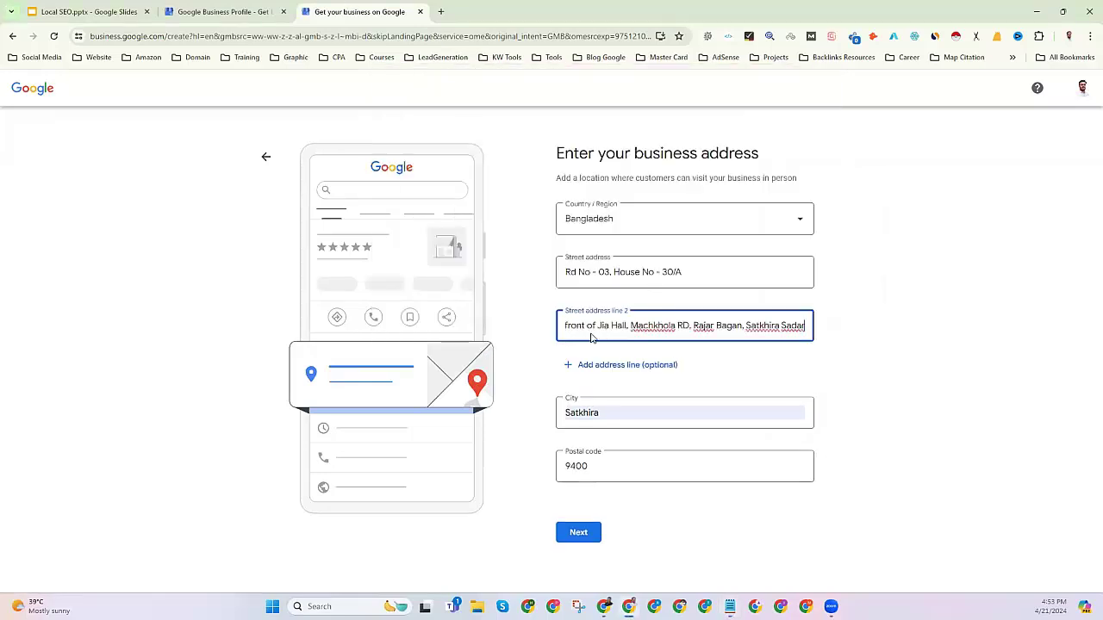
Replace 'In front of' with 'Near By' and move 'Satkhira Sadar' to address line 3.
left_click_drag(595, 326, 507, 328)
type("Near By")
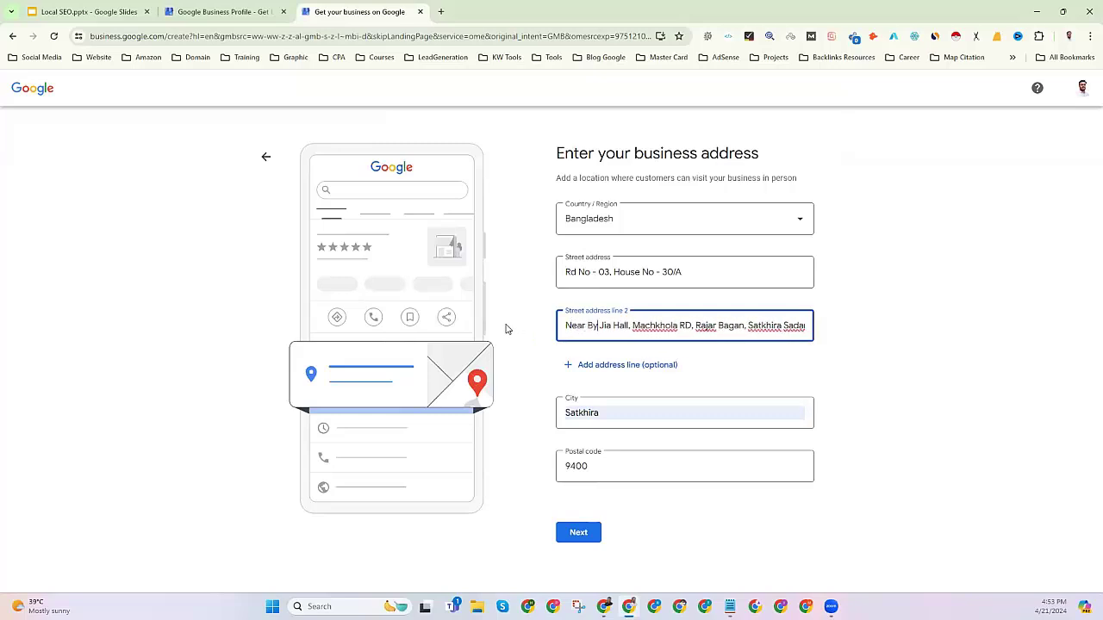
left_click_drag(748, 326, 805, 326)
right_click(787, 326)
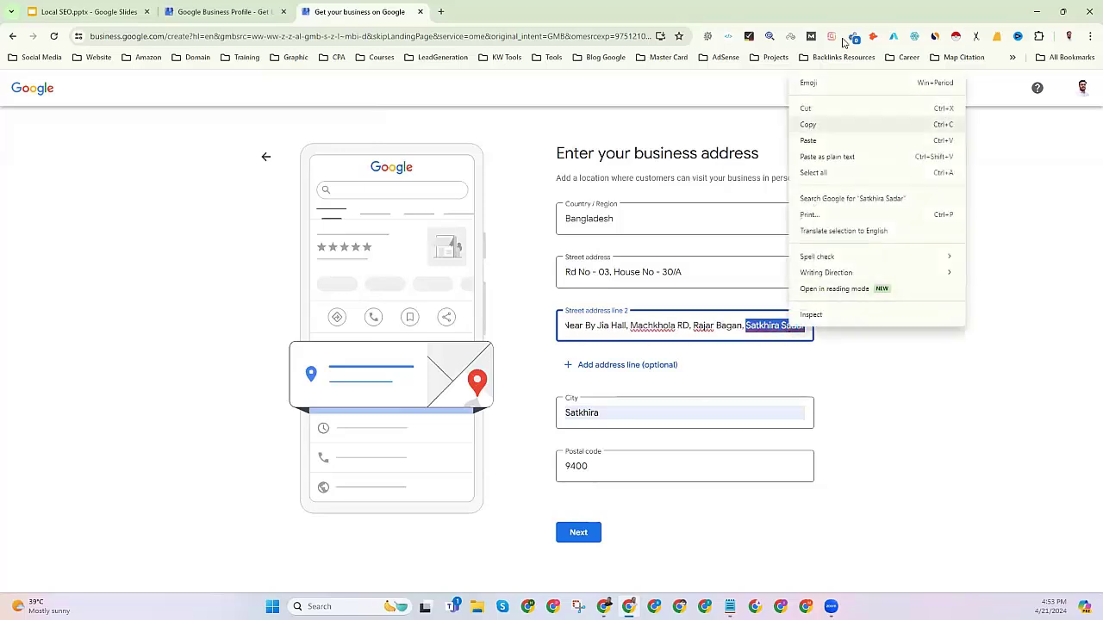
left_click(814, 108)
key("BackSpace")
left_click(583, 367)
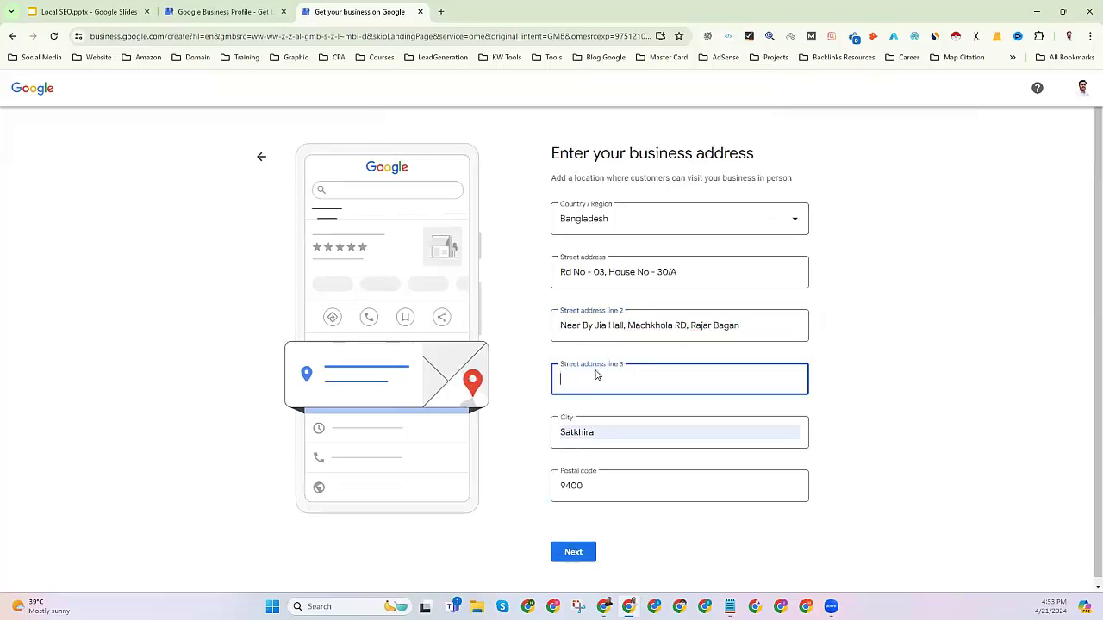
key("ctrl+v")
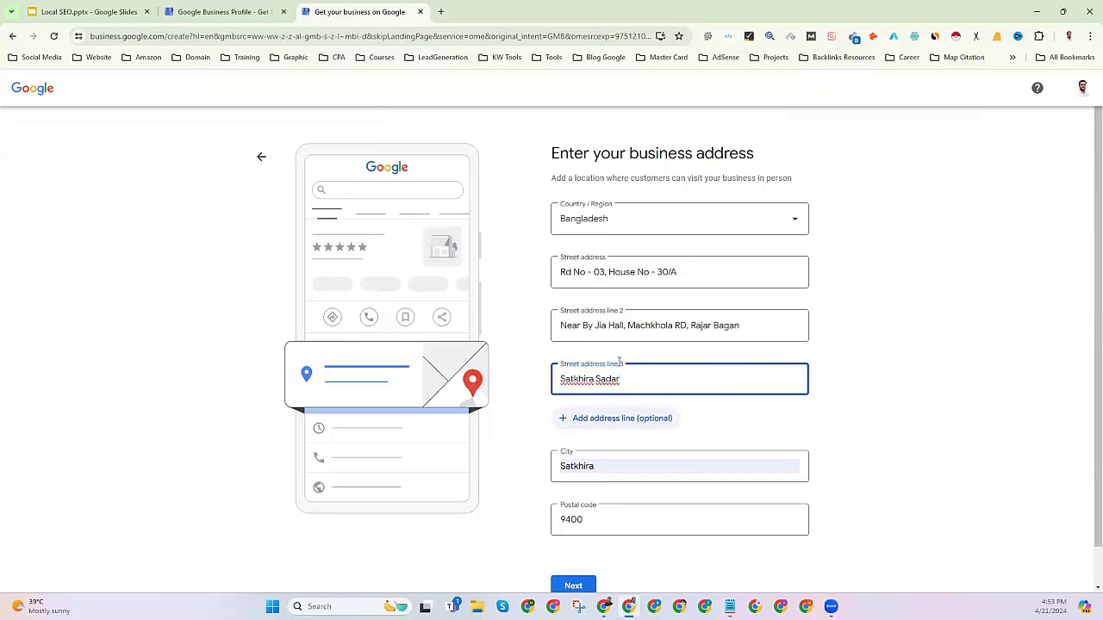
left_click(863, 278)
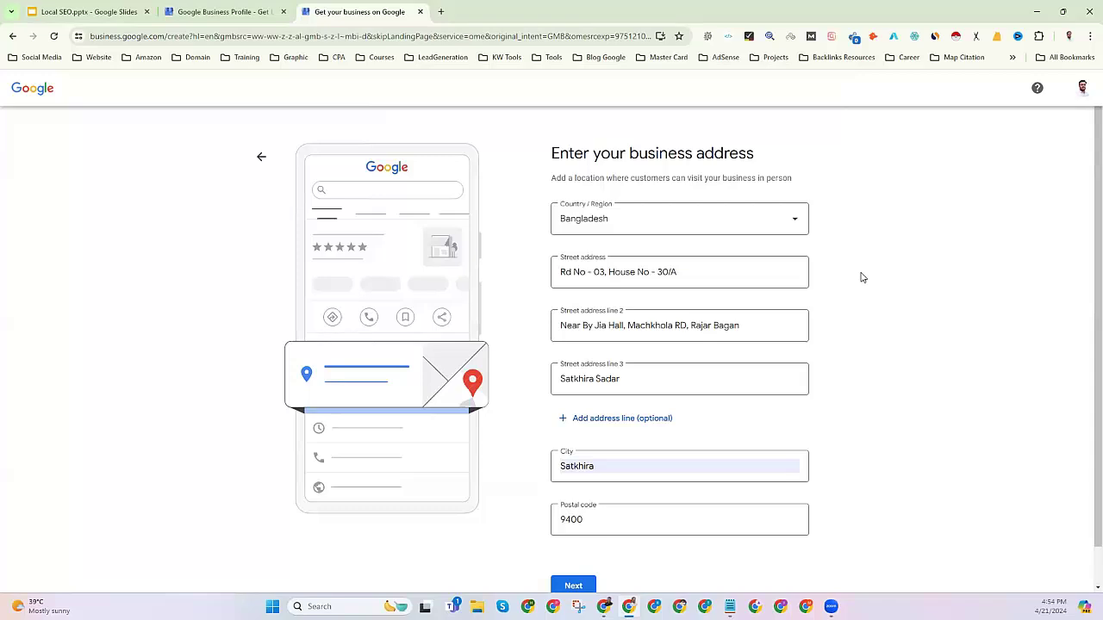
Review the second street line, the City entry and the postal code 9400.
scroll(583, 277, "down", 1)
scroll(582, 276, "down", 1)
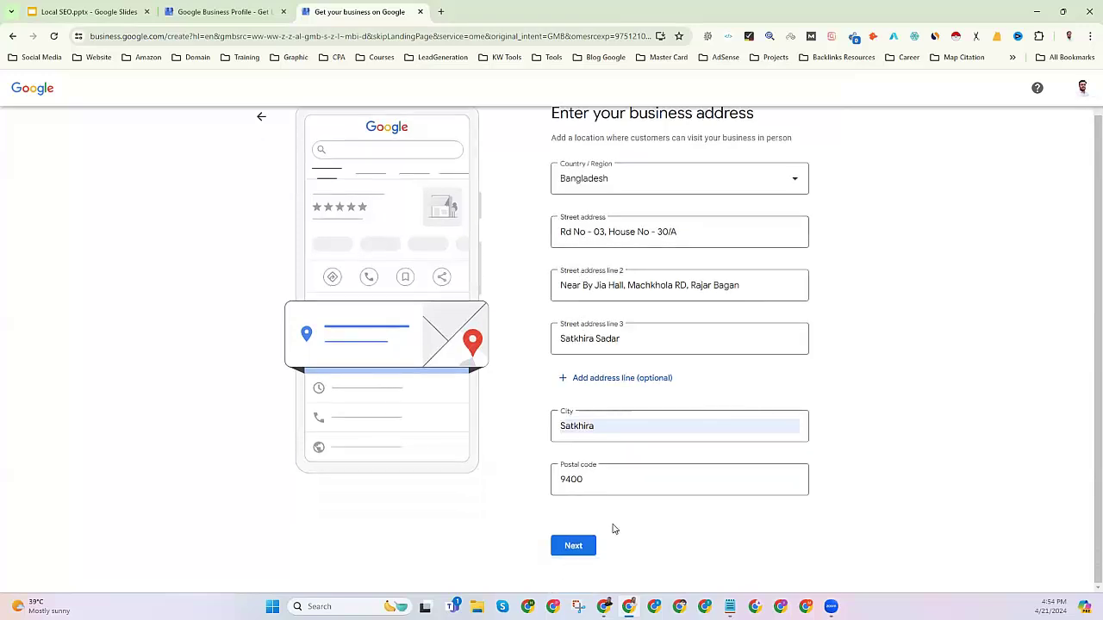
scroll(548, 431, "up", 1)
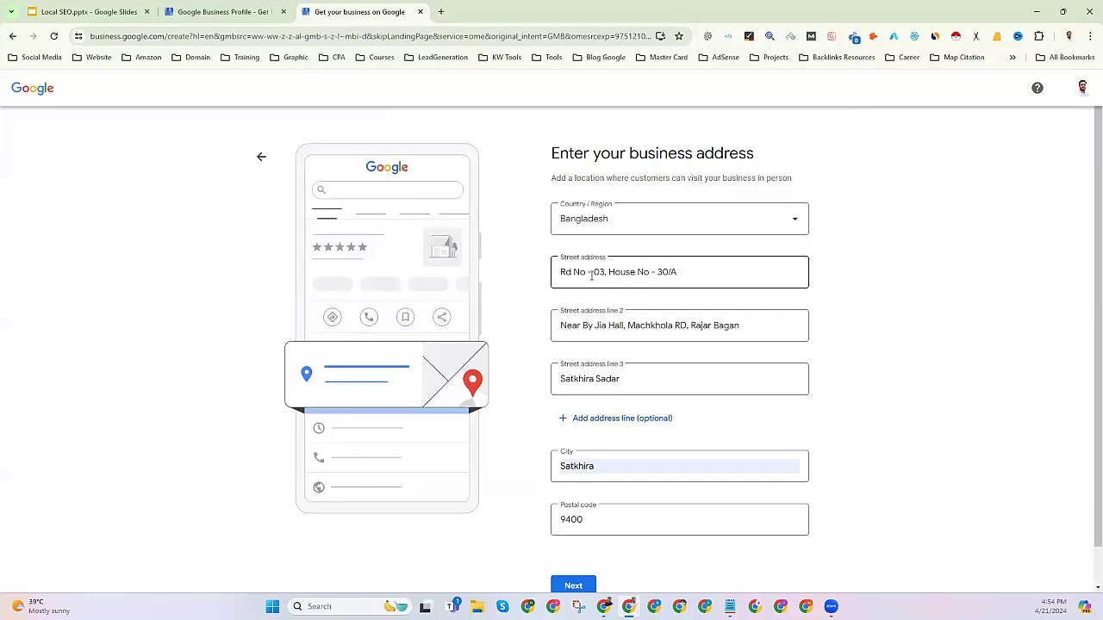
left_click(574, 322)
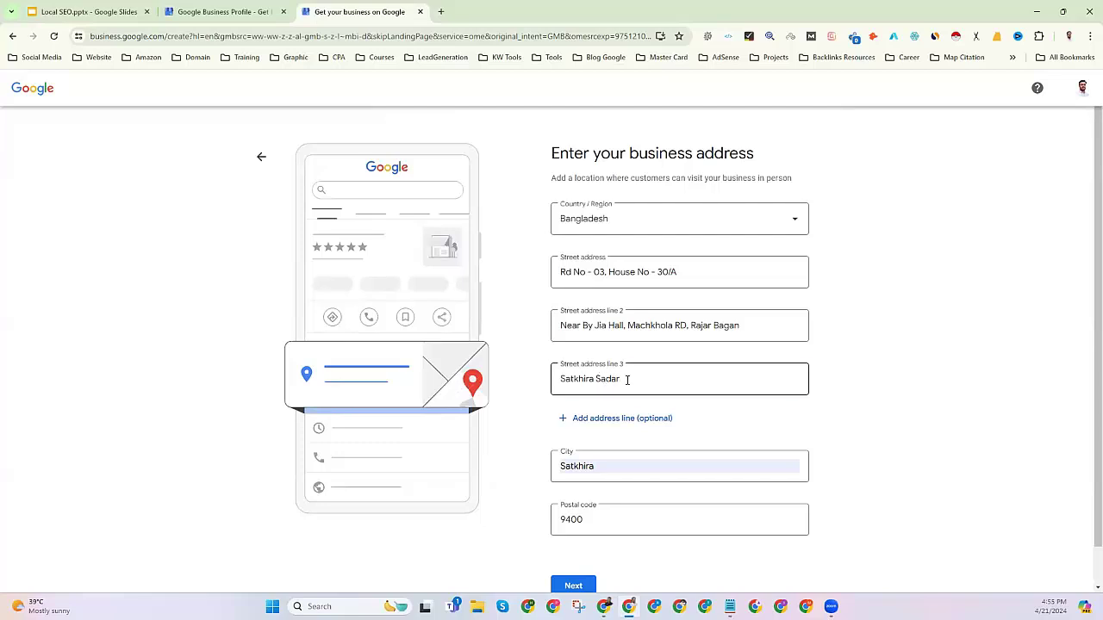
left_click_drag(626, 379, 560, 381)
scroll(500, 411, "down", 1)
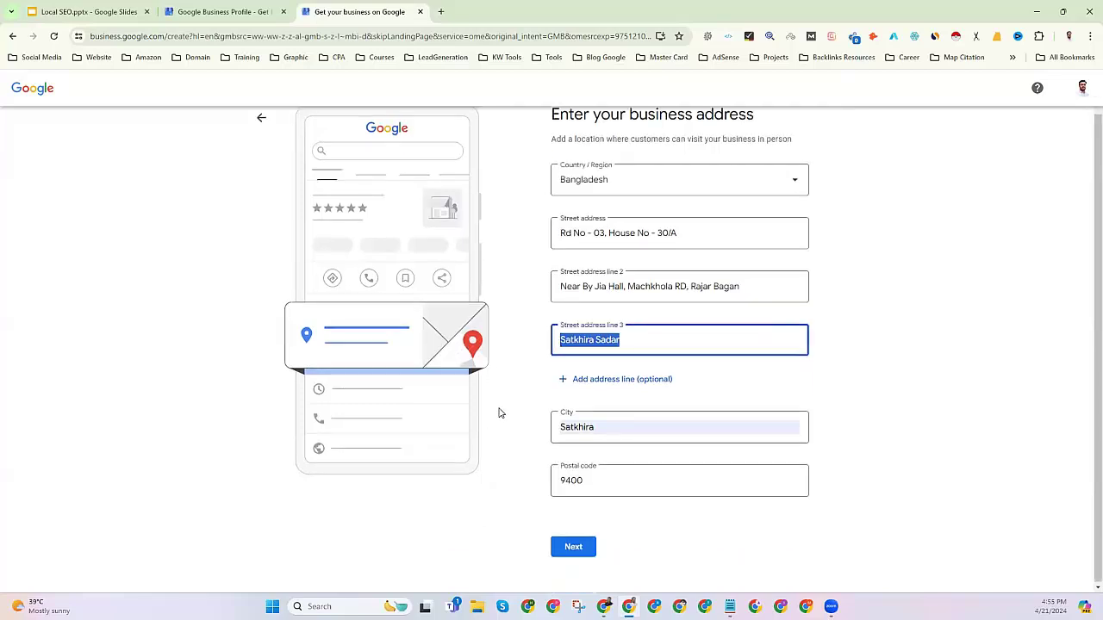
left_click(571, 425)
left_click(487, 524)
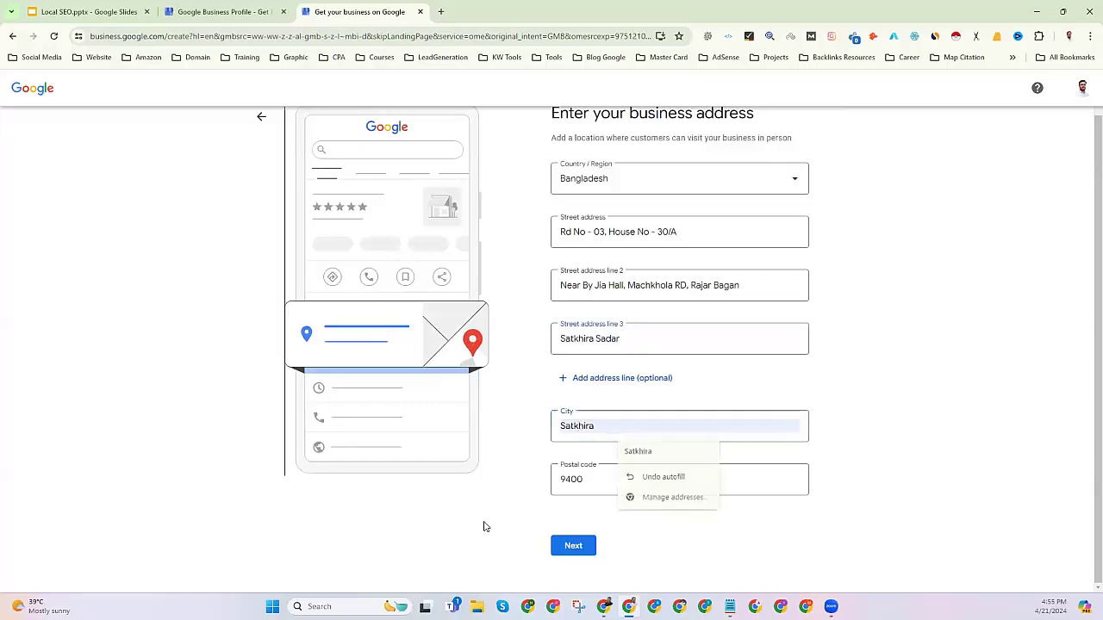
double_click(594, 479)
left_click(481, 521)
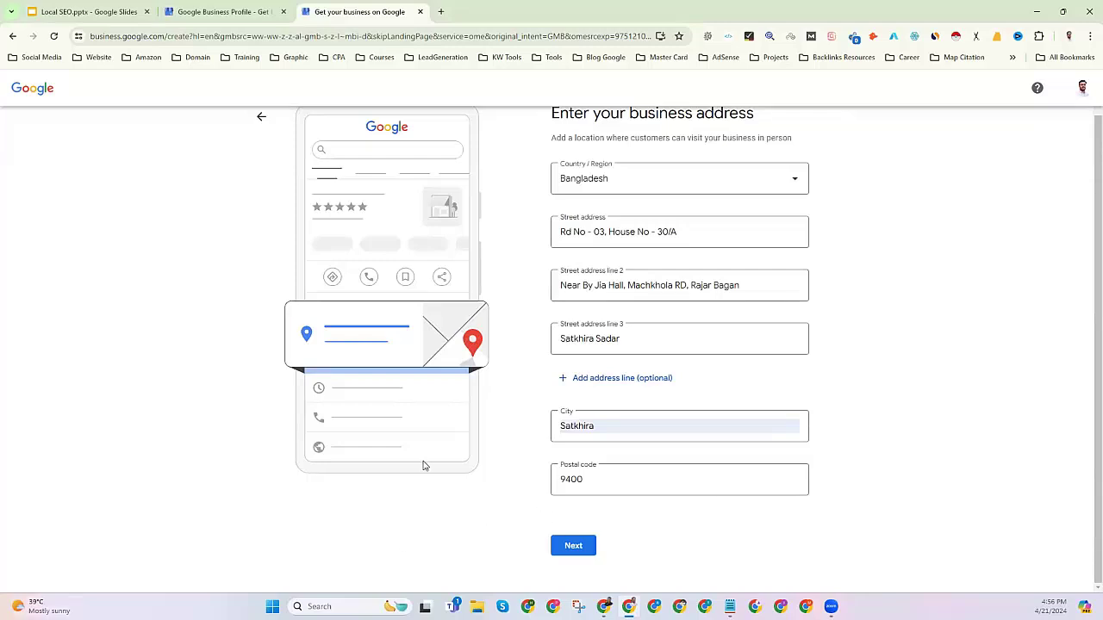
Scroll over the completed address form and submit it with Next.
scroll(484, 472, "up", 1)
scroll(484, 472, "down", 1)
left_click(589, 548)
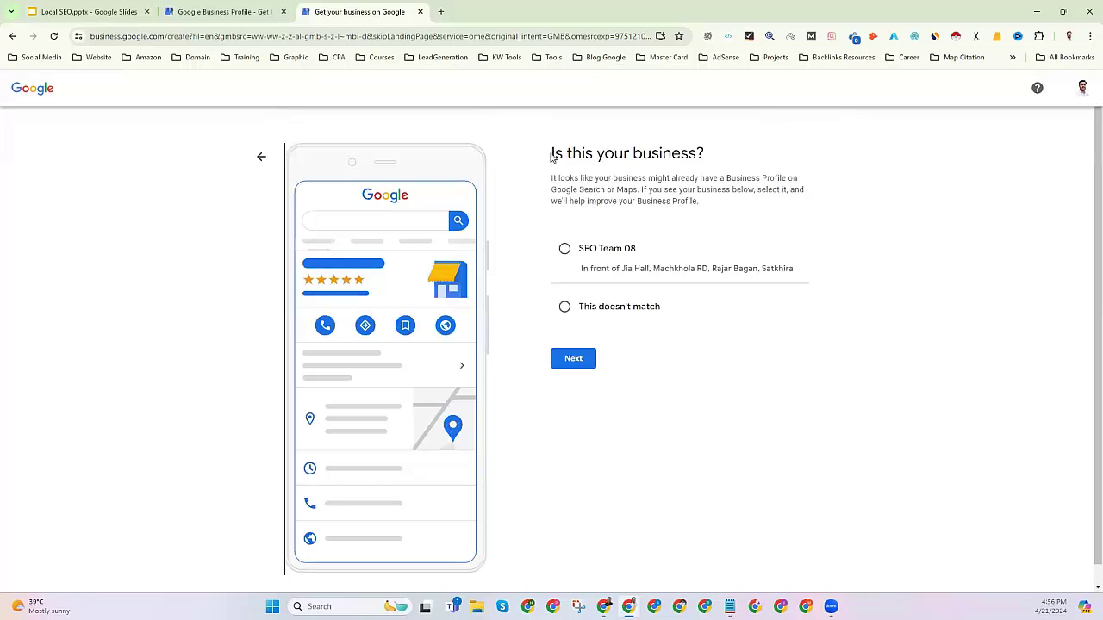
Point out the suggested SEO Team 08 listing, then choose 'This doesn't match'.
left_click_drag(552, 154, 731, 158)
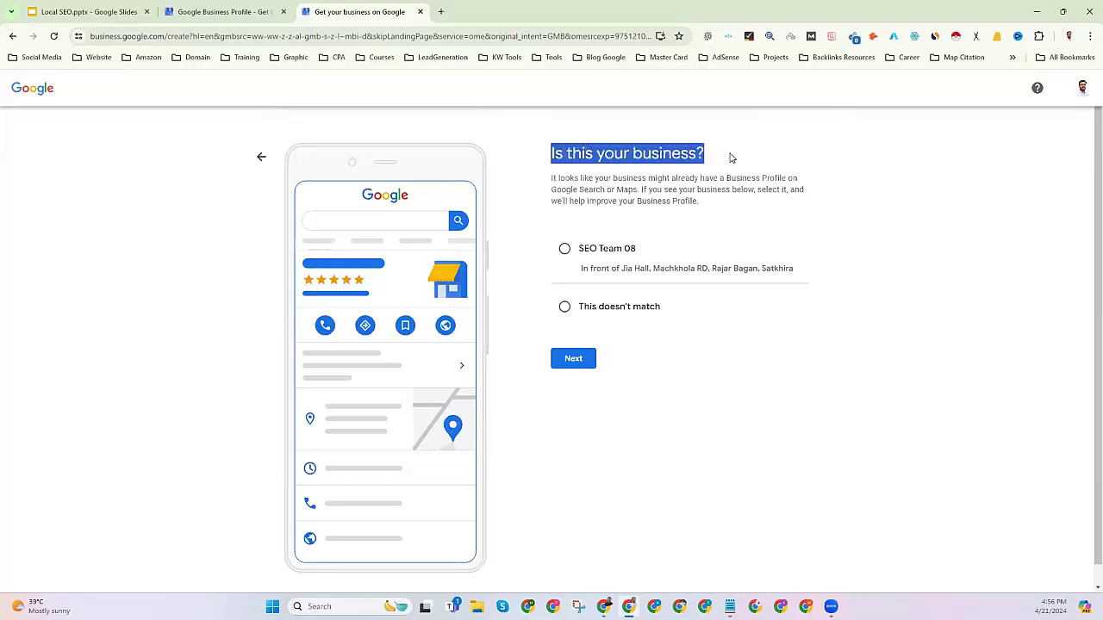
left_click_drag(550, 181, 726, 222)
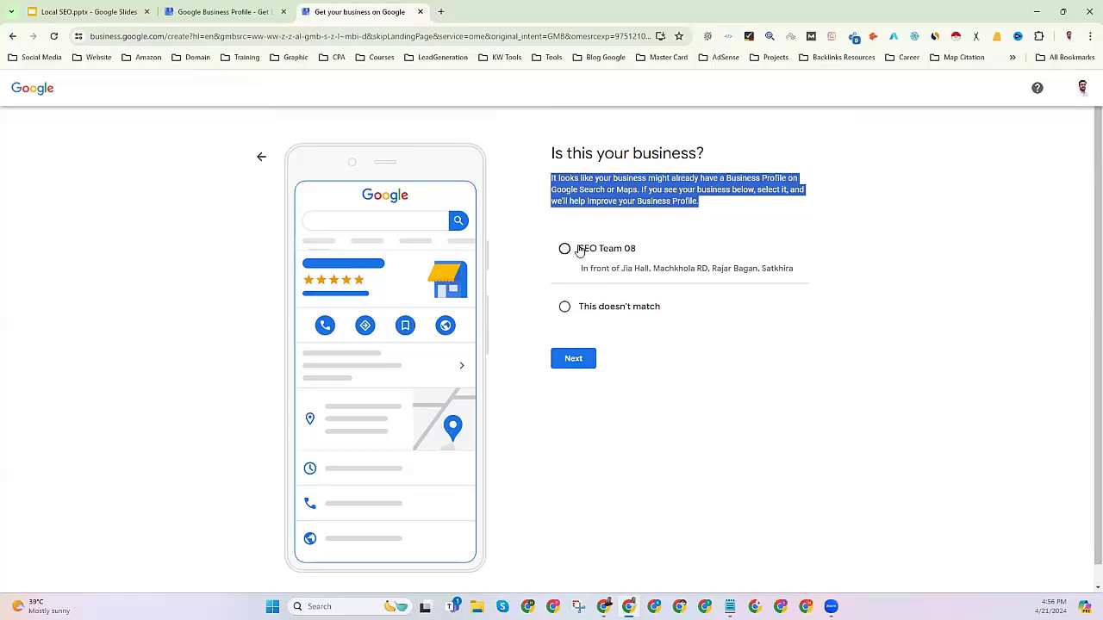
left_click_drag(638, 252, 580, 249)
left_click(624, 243)
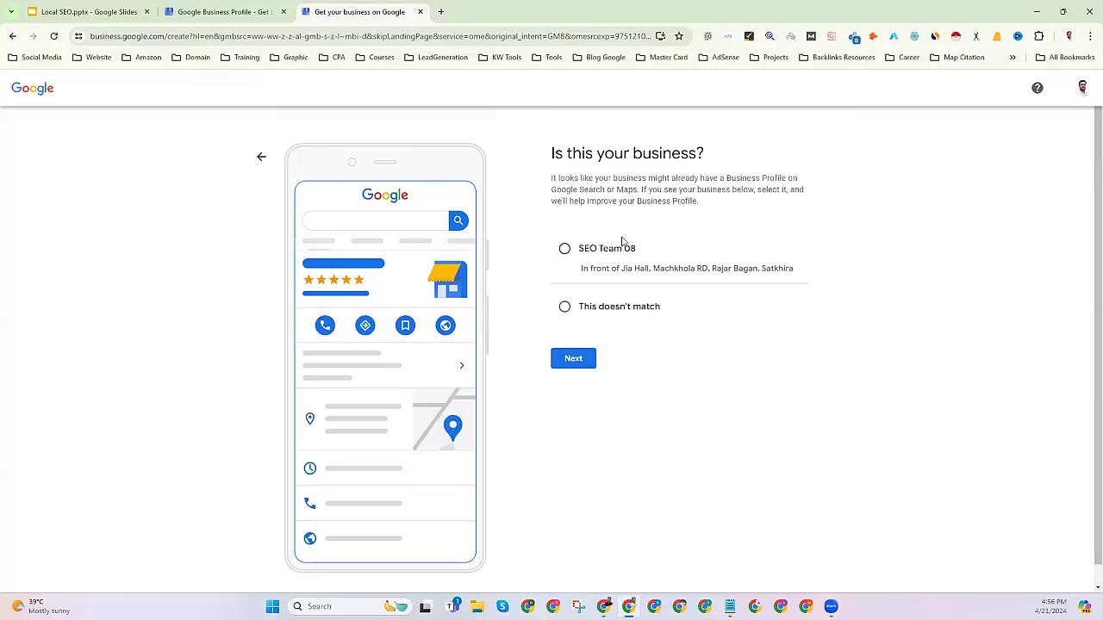
left_click_drag(641, 254, 562, 249)
left_click(697, 429)
left_click_drag(635, 250, 566, 249)
left_click(671, 414)
left_click(565, 306)
Continue to the 'Where are you located?' map step and open a new browser tab.
left_click(574, 357)
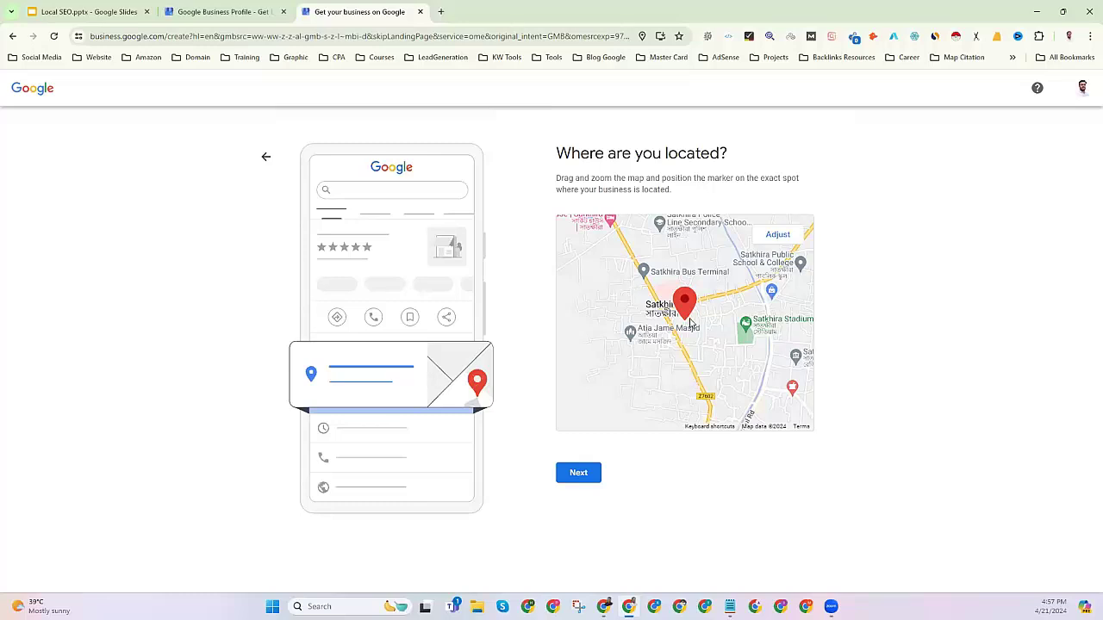
left_click(440, 12)
Open Google Maps through a 'google map' web search and search for the consultant's name.
left_click(245, 34)
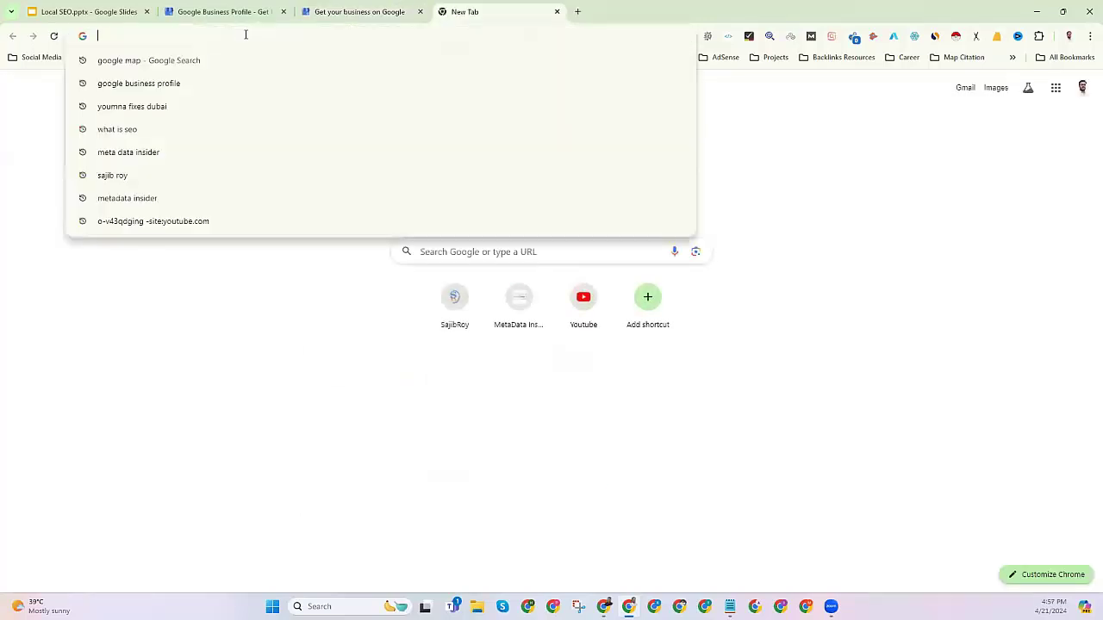
type("google ma")
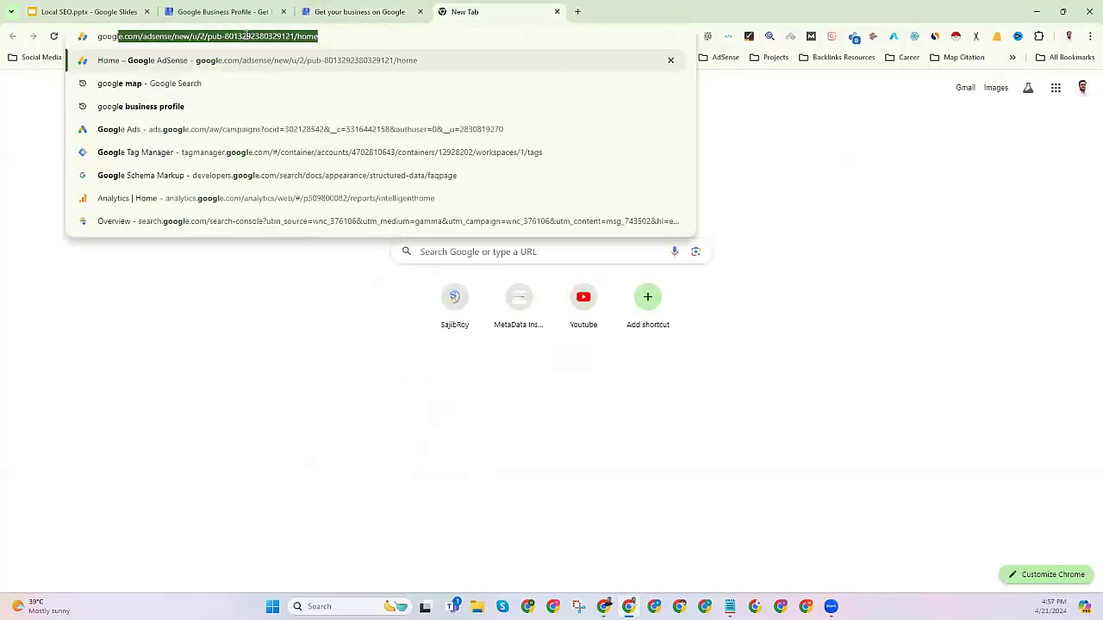
type("p")
key("Return")
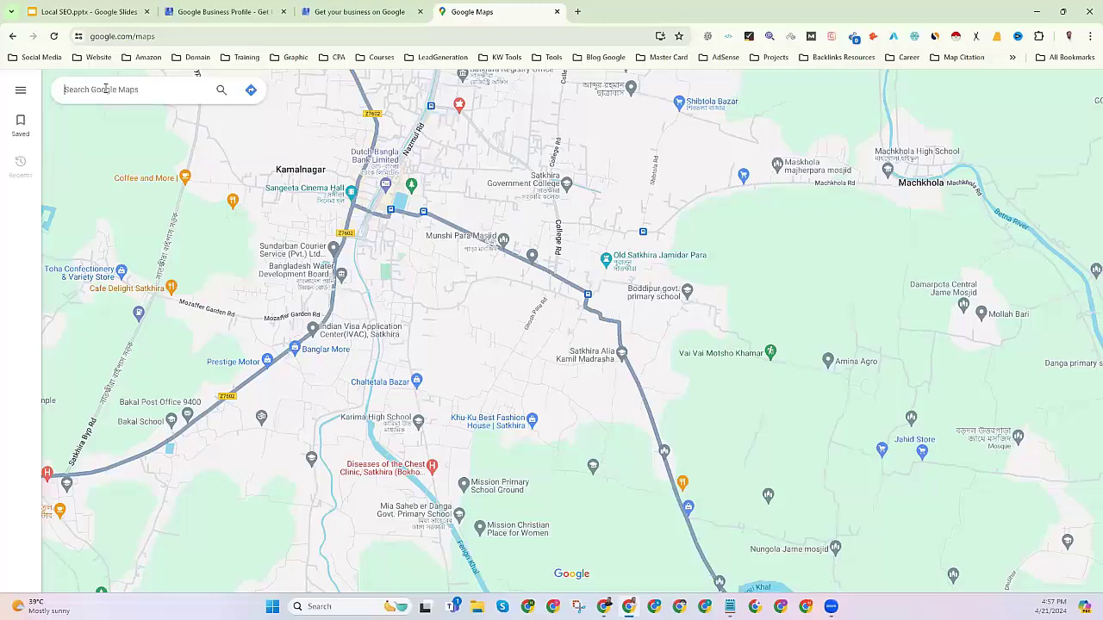
key("Return")
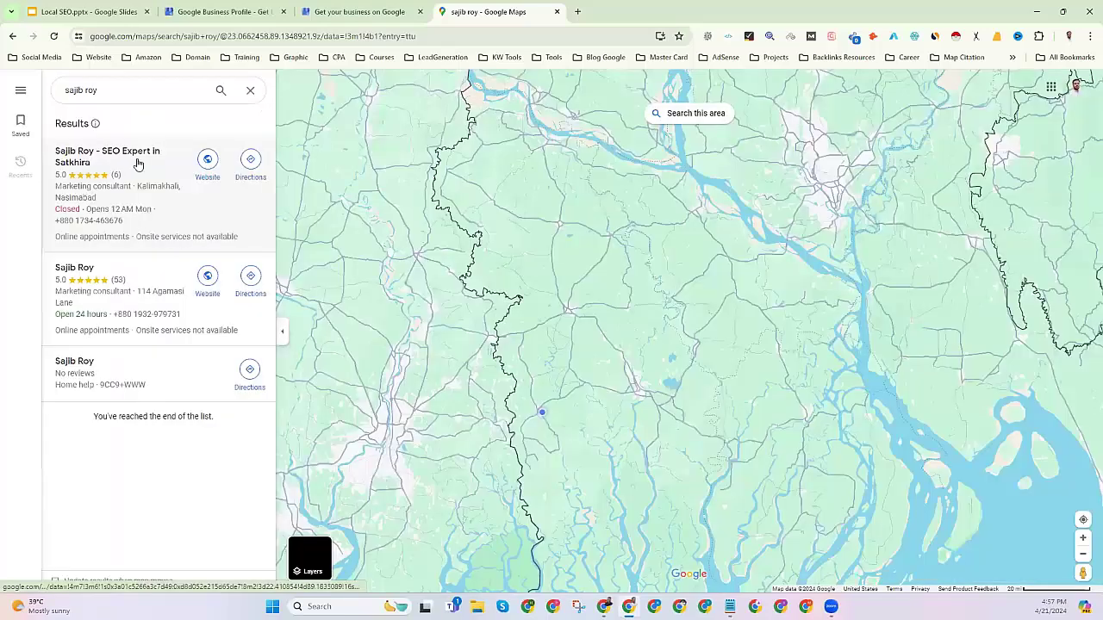
Inspect the Satkhira and Dhaka SEO expert listings, then return to the business setup tab.
left_click(163, 162)
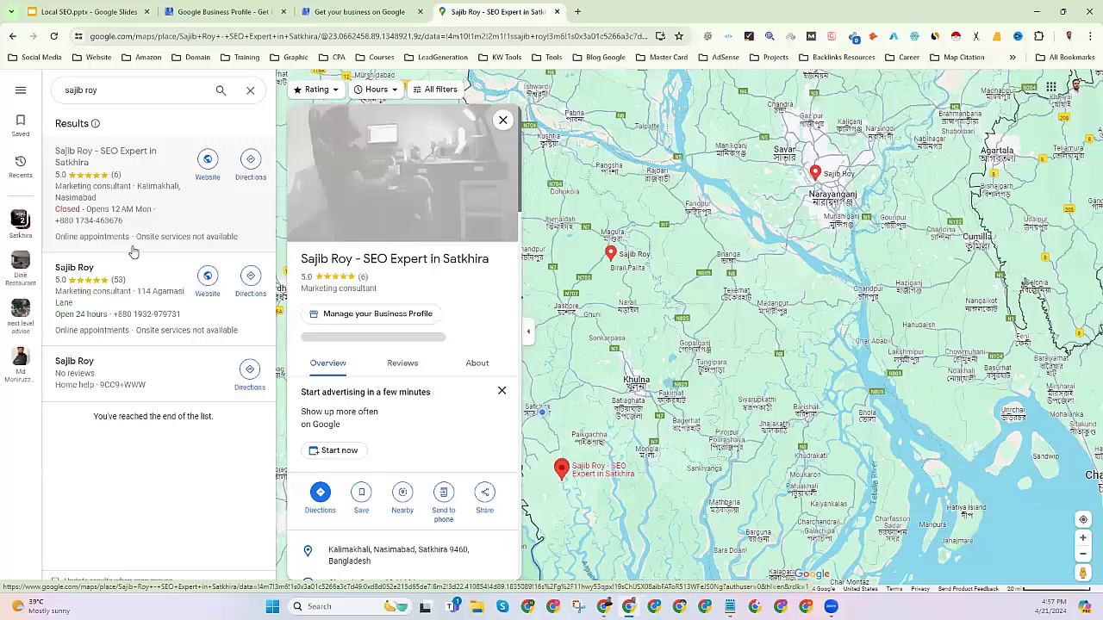
left_click(189, 305)
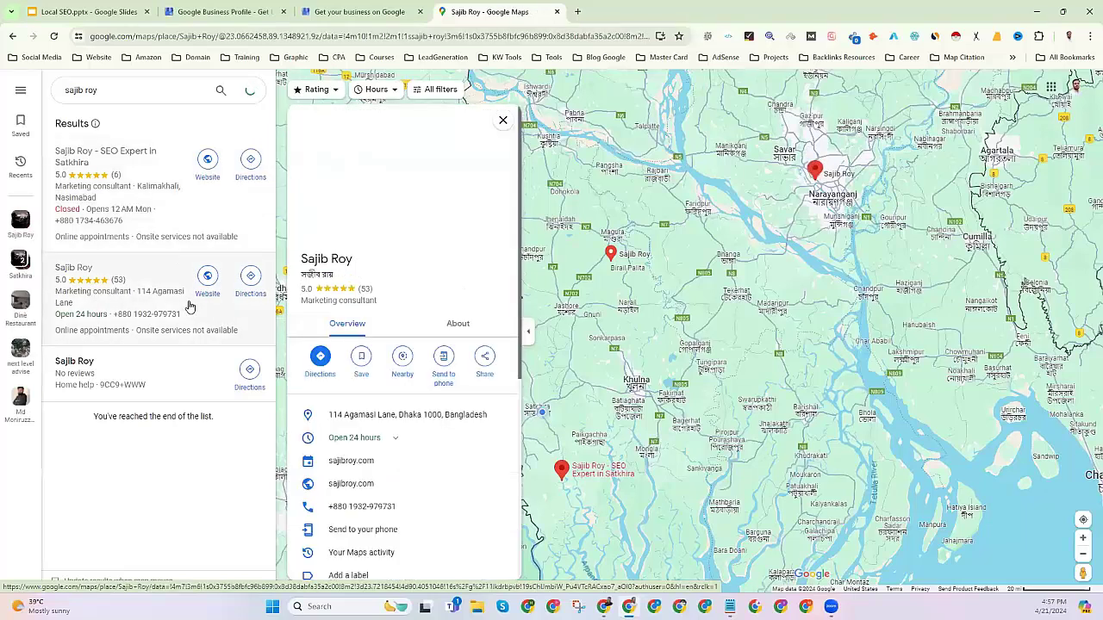
scroll(818, 191, "up", 1)
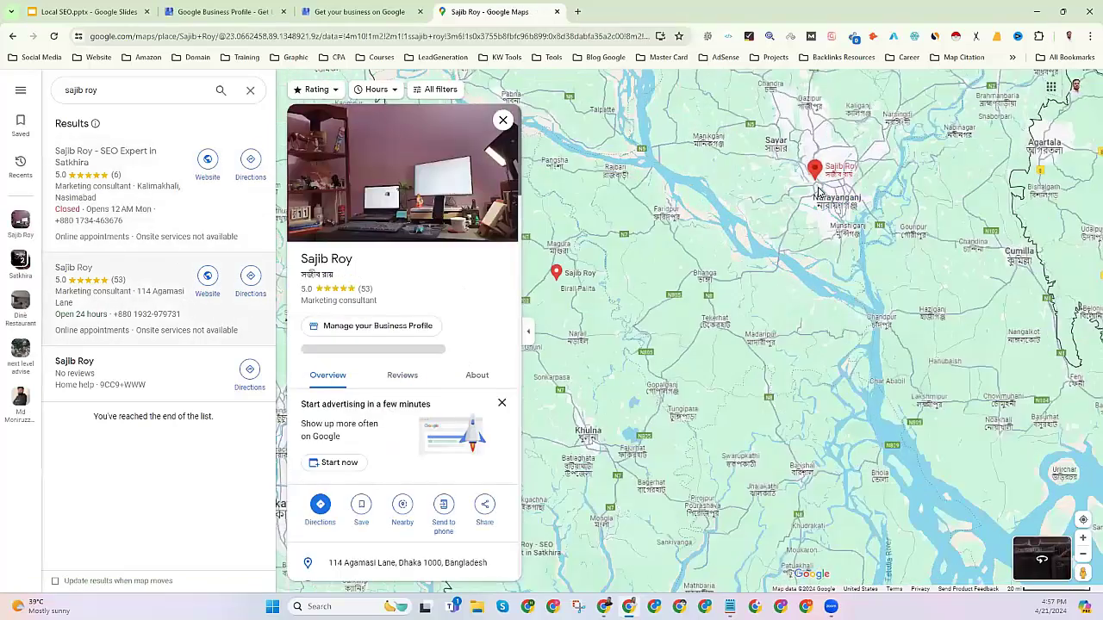
scroll(820, 192, "up", 3)
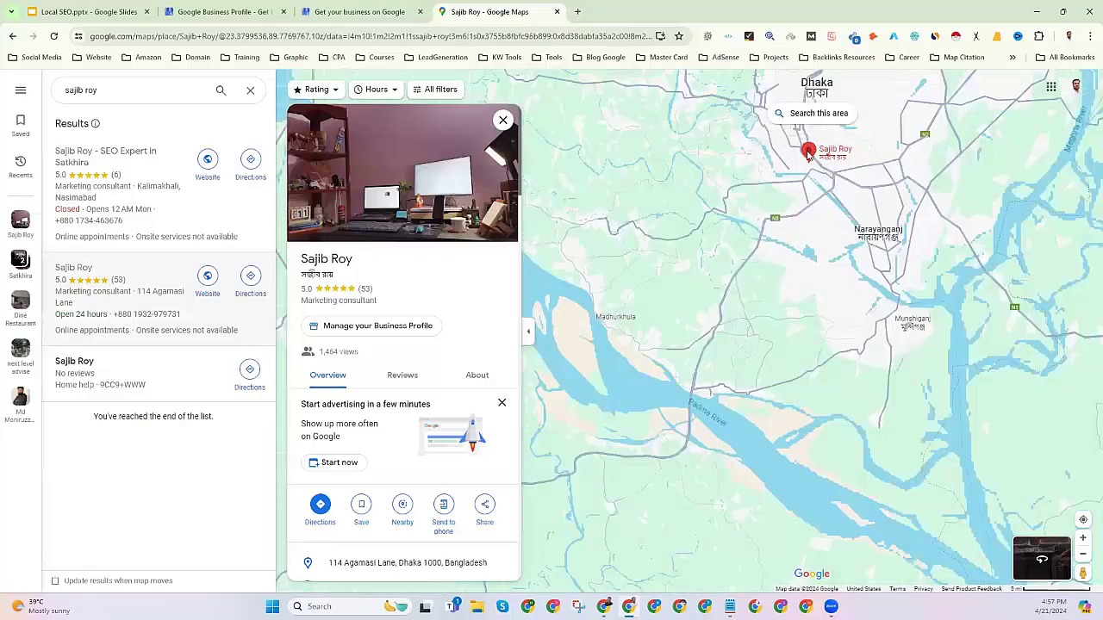
scroll(841, 266, "up", 3)
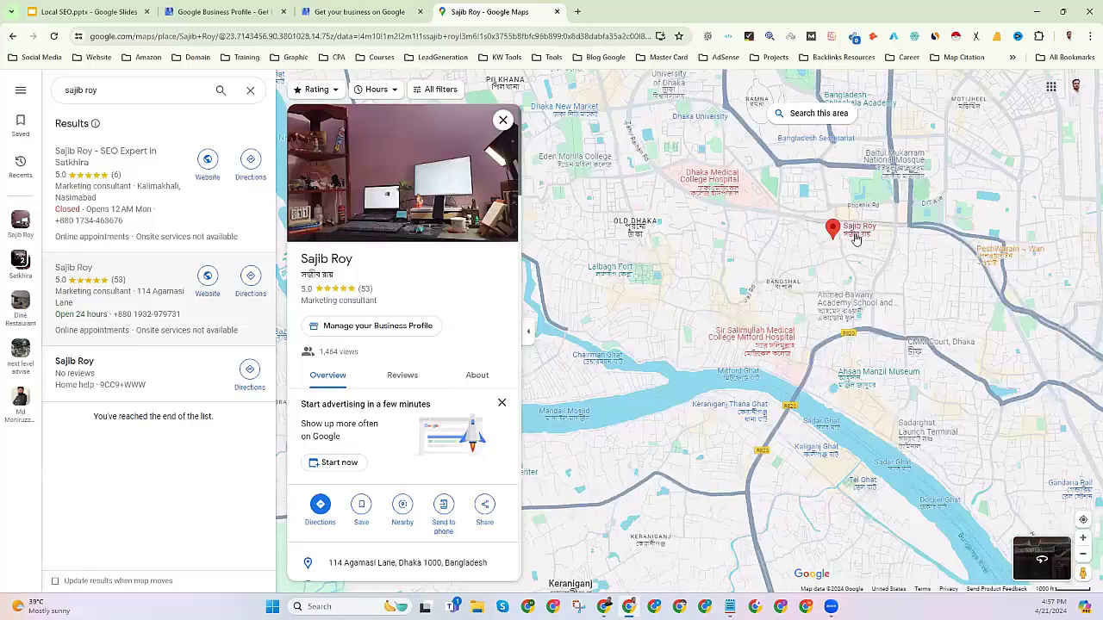
scroll(857, 235, "up", 2)
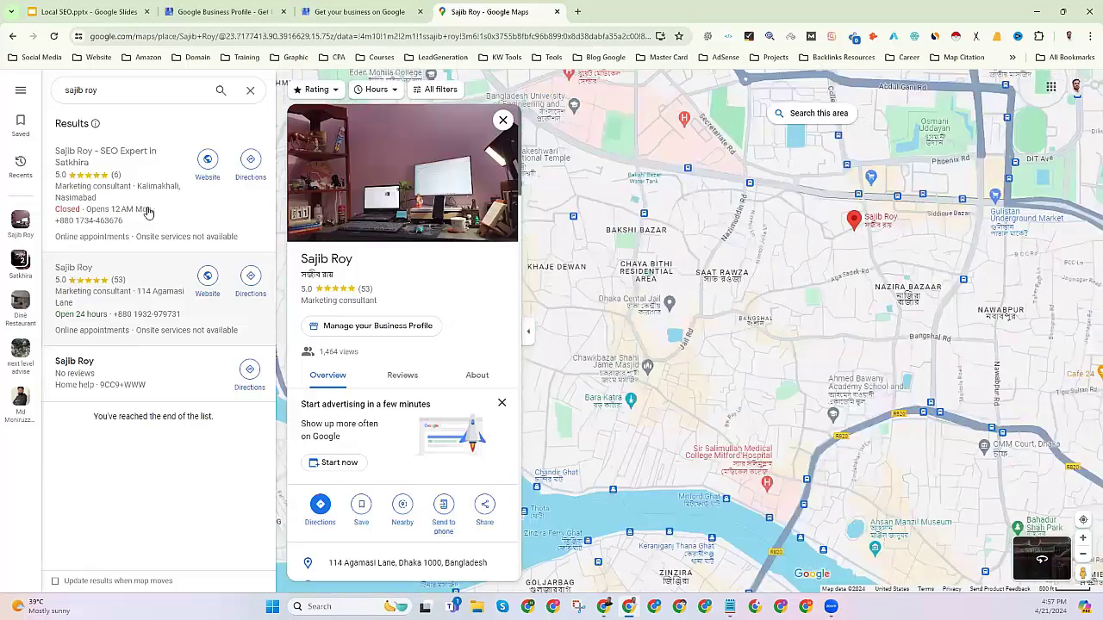
left_click(199, 225)
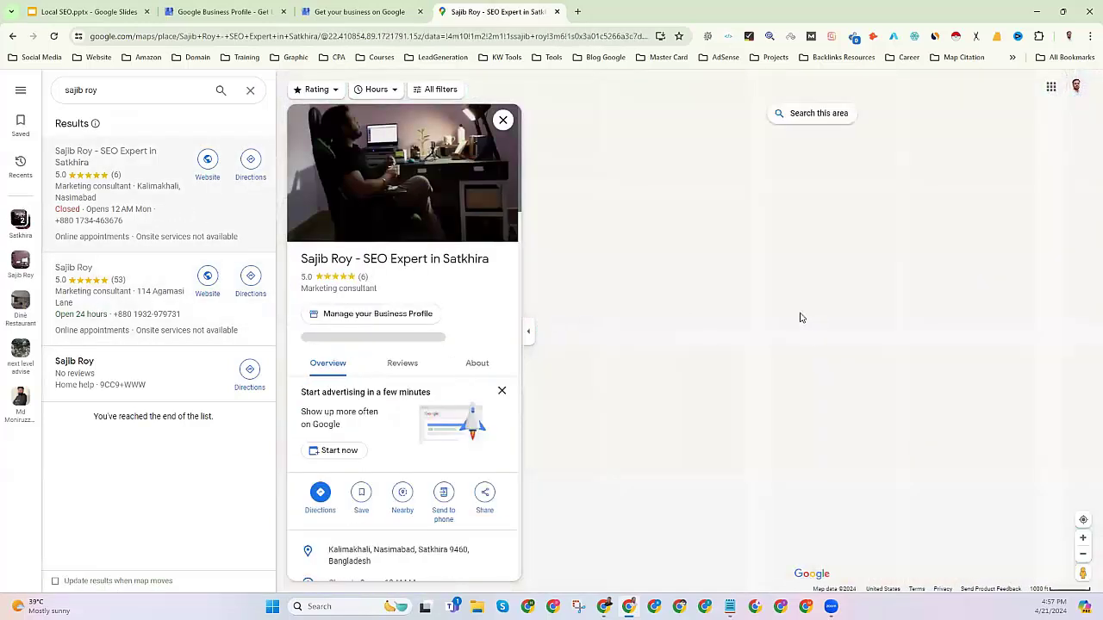
scroll(693, 337, "up", 2)
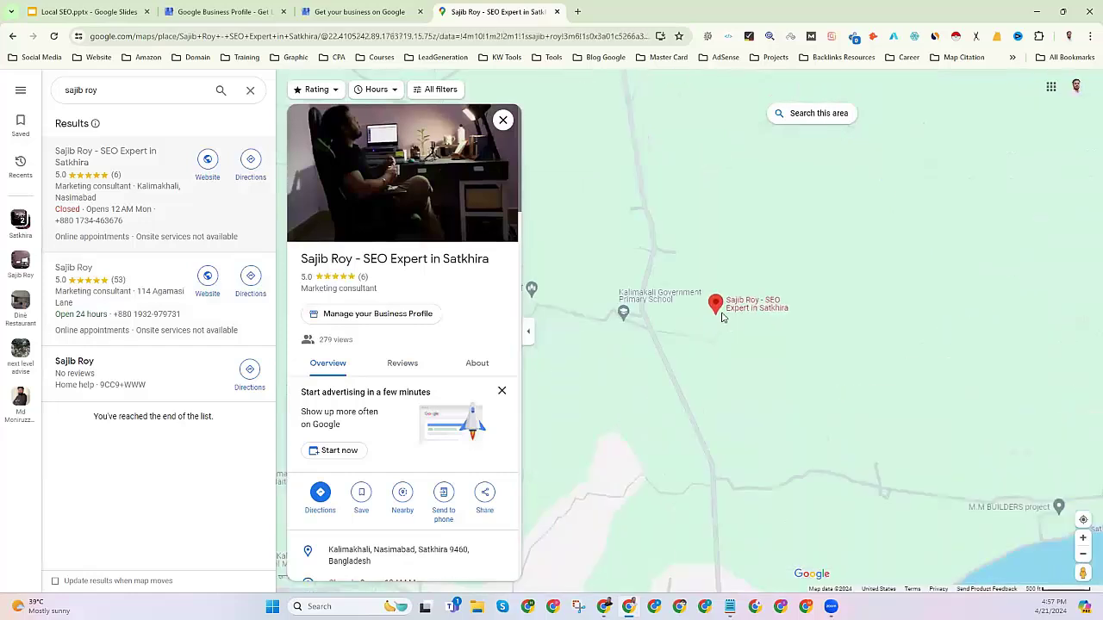
scroll(719, 319, "up", 1)
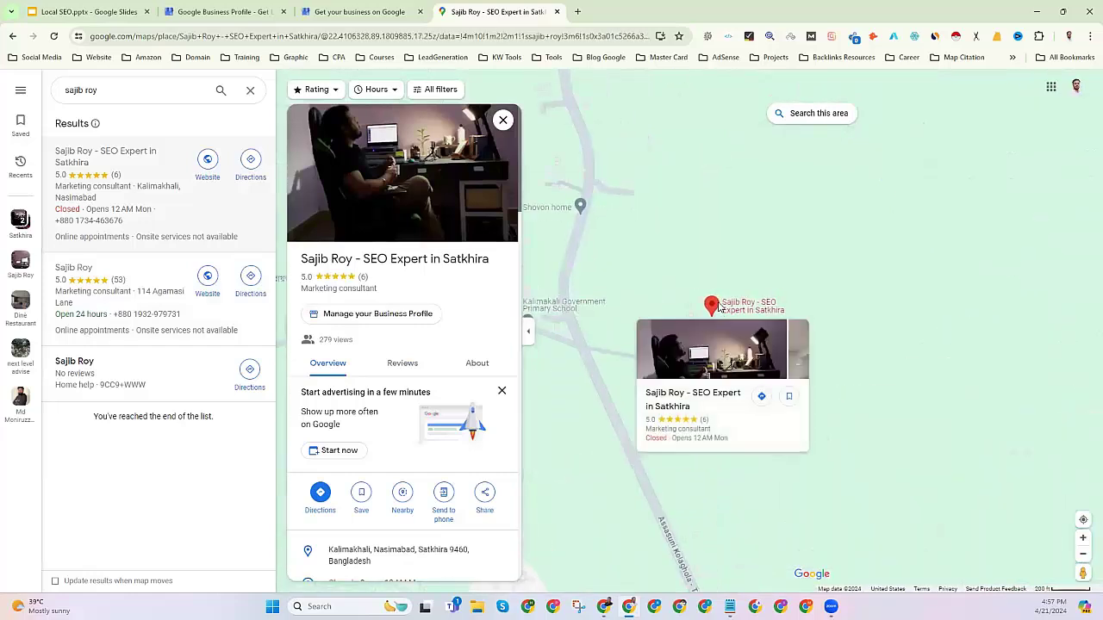
left_click(352, 9)
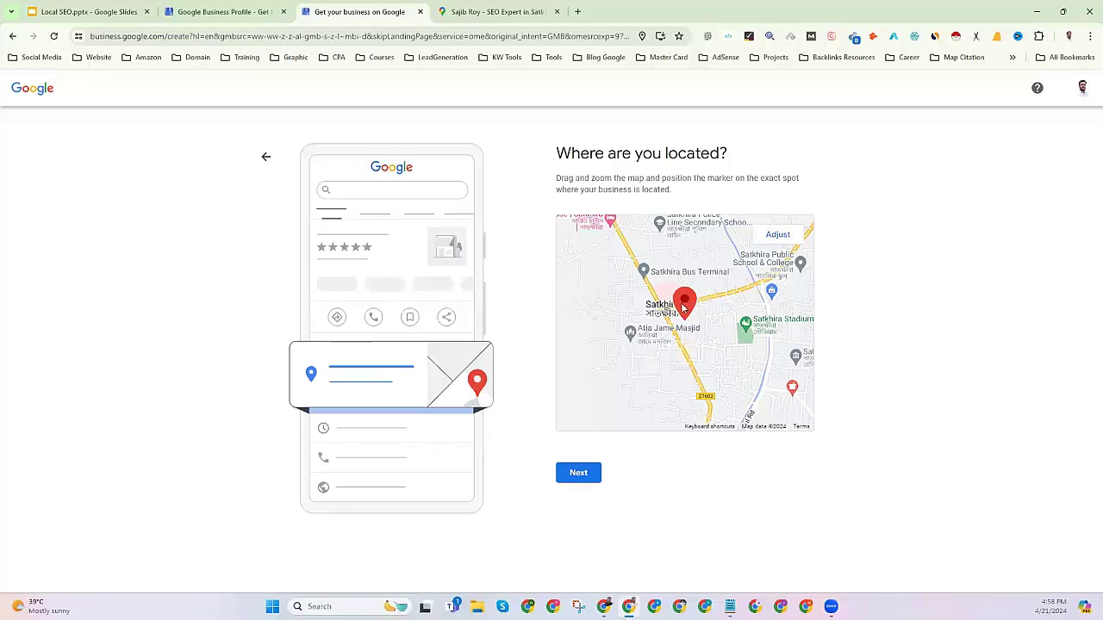
Make the location map adjustable and center it on the current location.
left_click(775, 238)
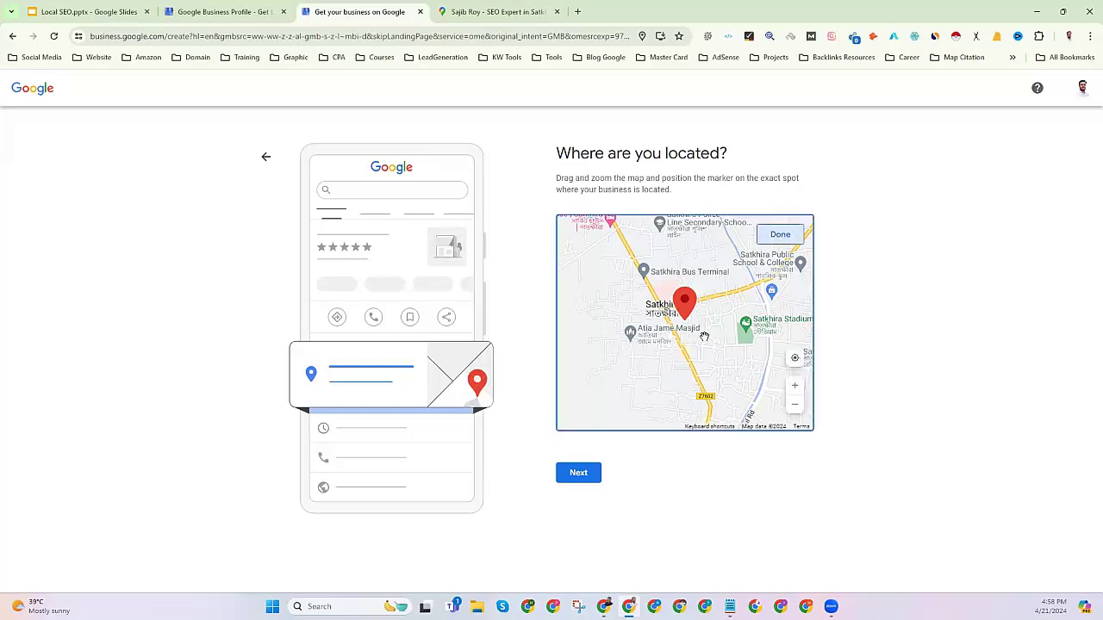
scroll(702, 336, "up", 3)
scroll(702, 336, "up", 5)
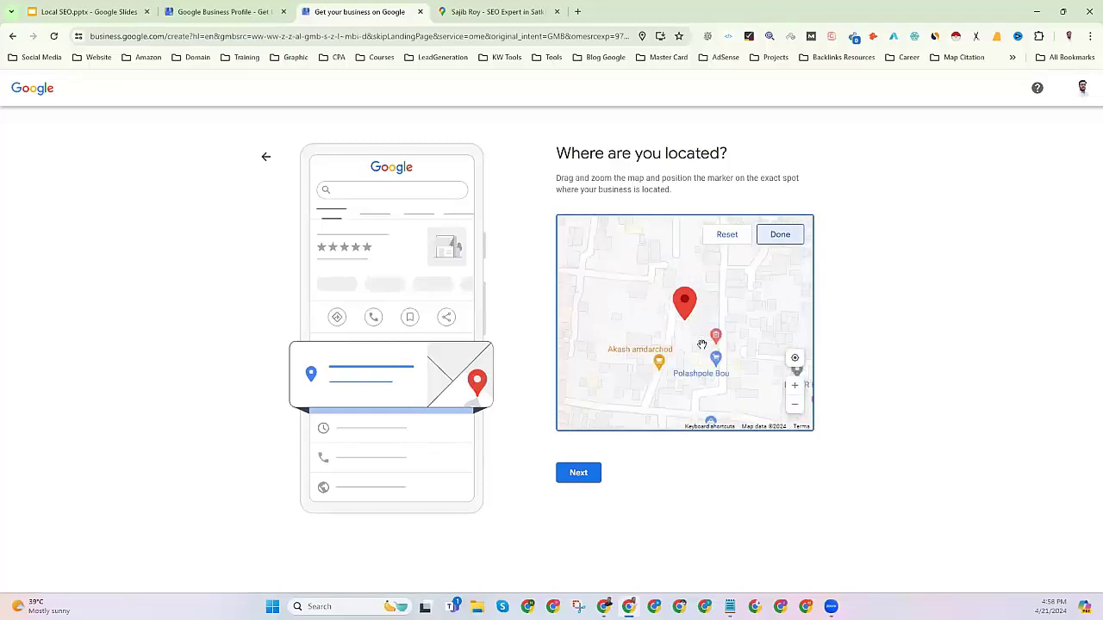
left_click_drag(703, 345, 683, 348)
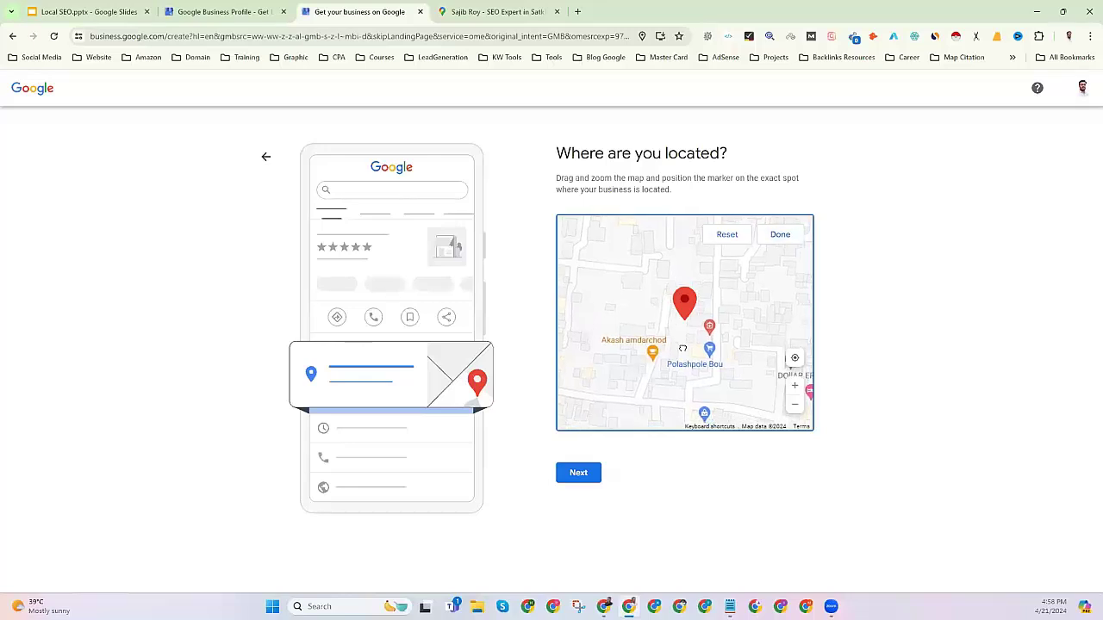
scroll(682, 348, "down", 4)
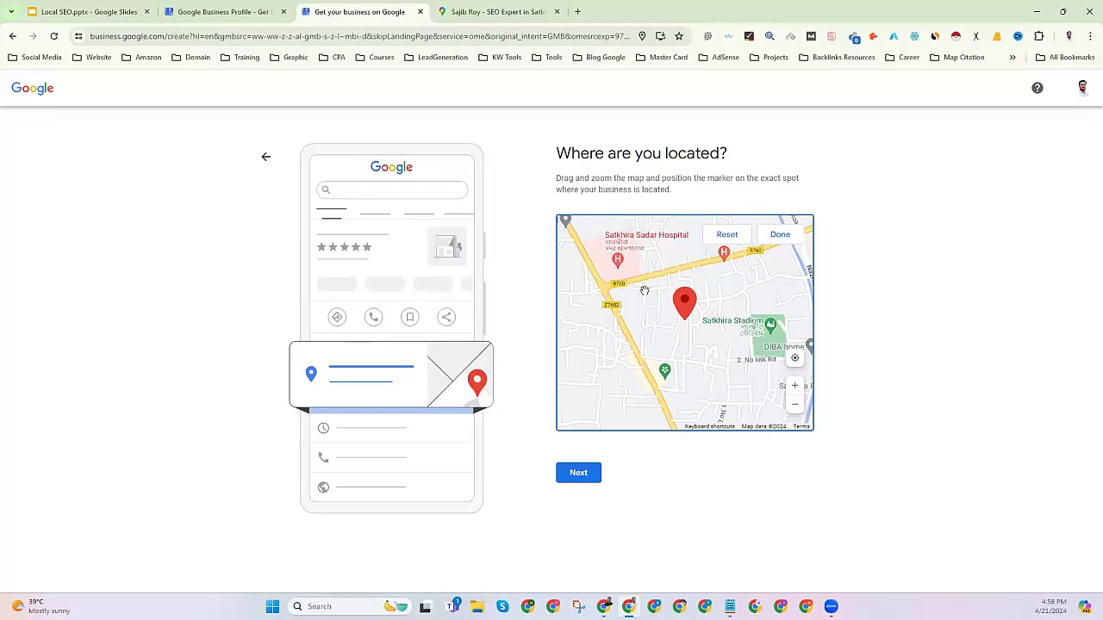
left_click_drag(663, 349, 665, 352)
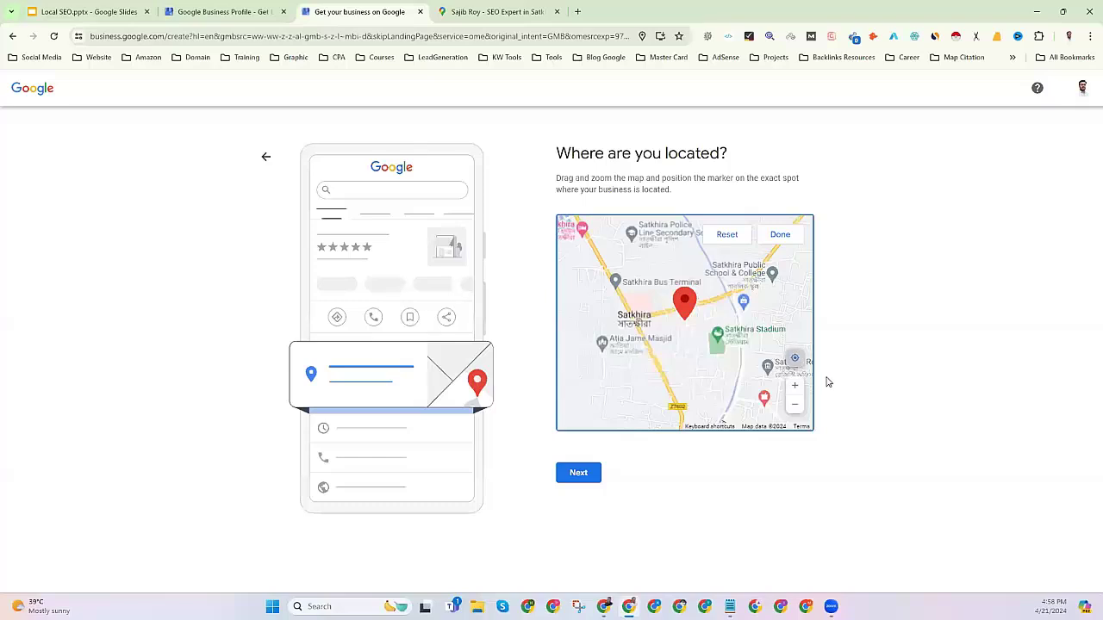
left_click(794, 358)
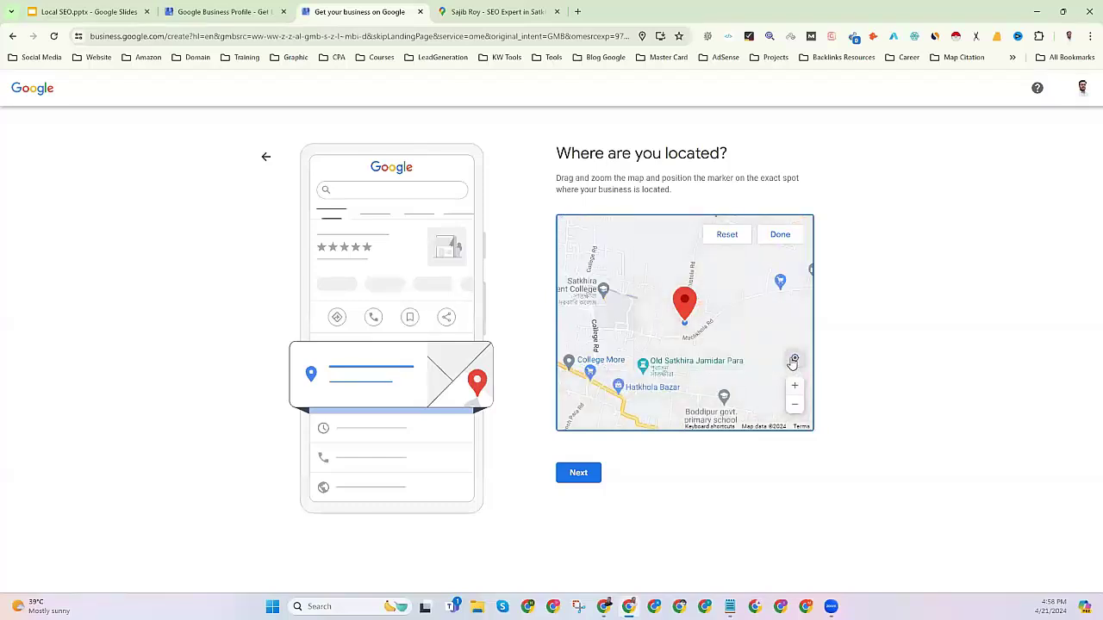
scroll(642, 301, "up", 2)
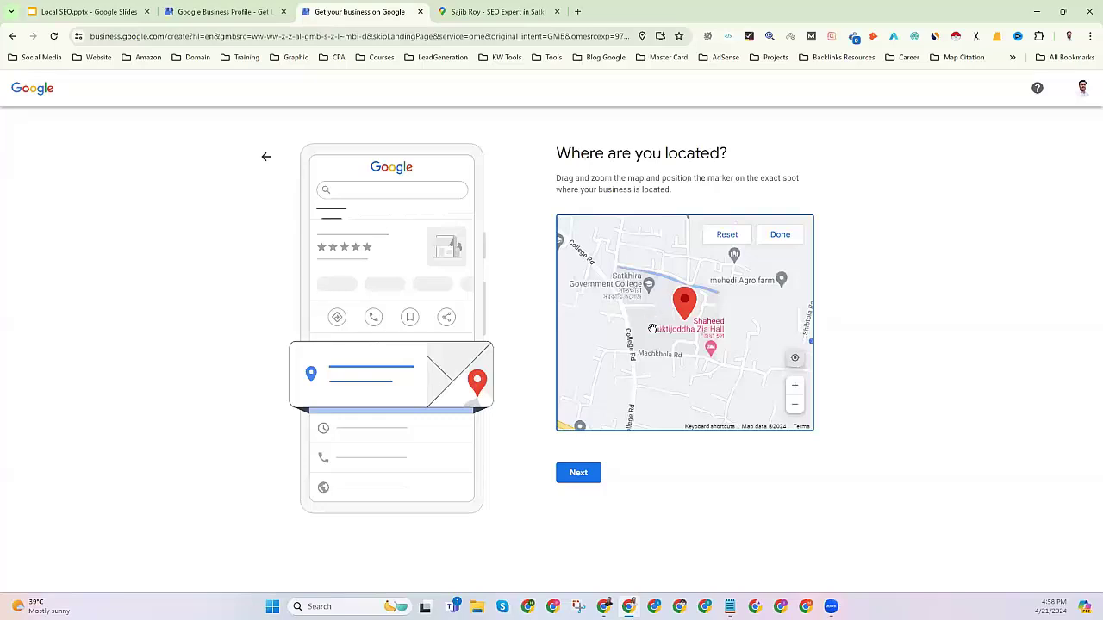
left_click_drag(647, 329, 627, 313)
scroll(627, 313, "up", 1)
scroll(663, 332, "up", 1)
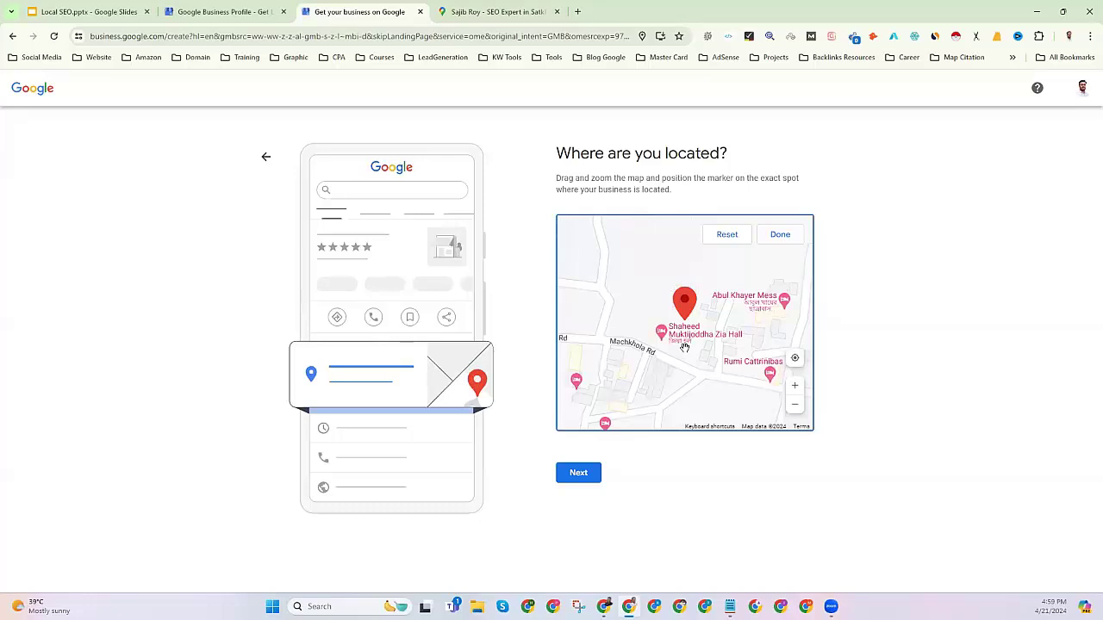
mouse_move(684, 347)
left_mouse_down()
mouse_move(635, 351)
mouse_move(662, 360)
mouse_move(595, 339)
left_mouse_up()
Position the pin on the building beside Shibtola Rd and confirm the location.
left_click_drag(775, 361, 671, 359)
left_click_drag(741, 355, 730, 396)
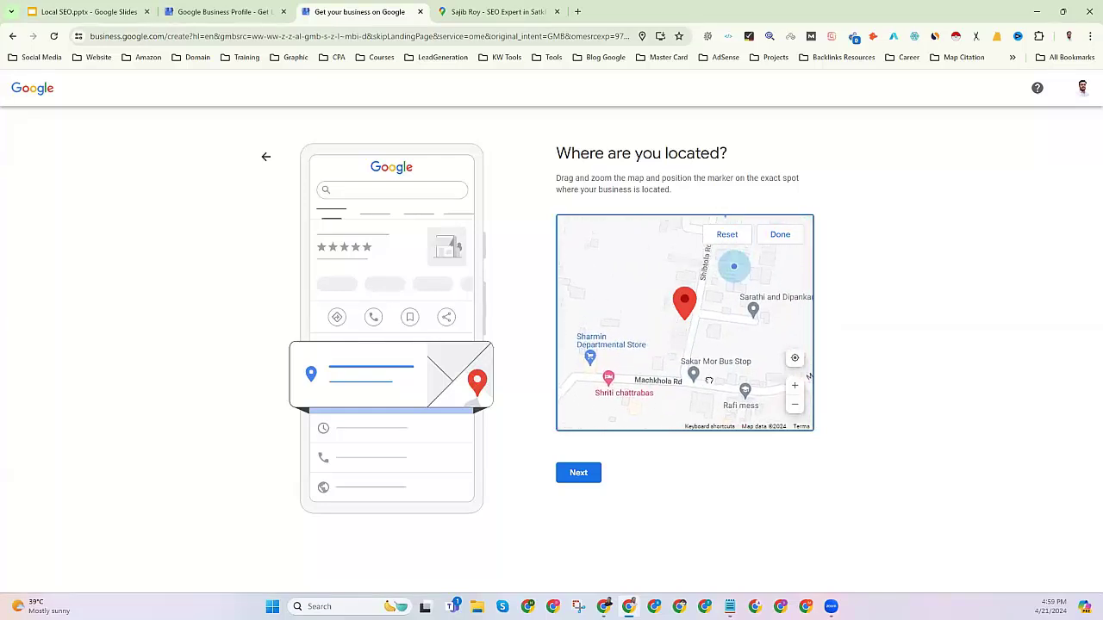
left_click_drag(724, 279, 713, 336)
scroll(714, 336, "up", 2)
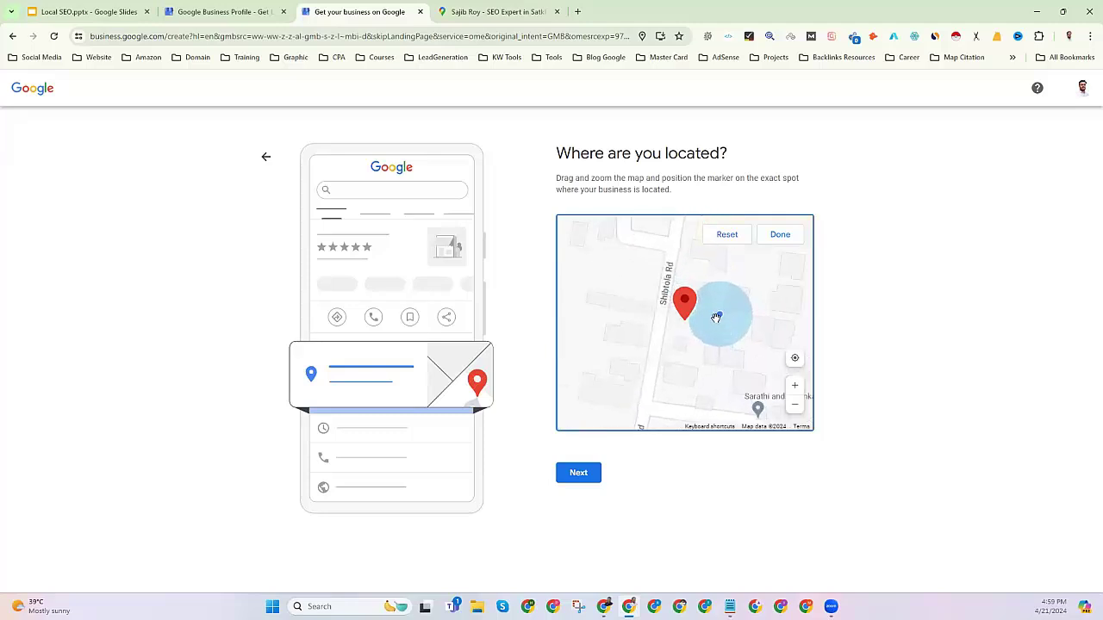
scroll(712, 326, "down", 2)
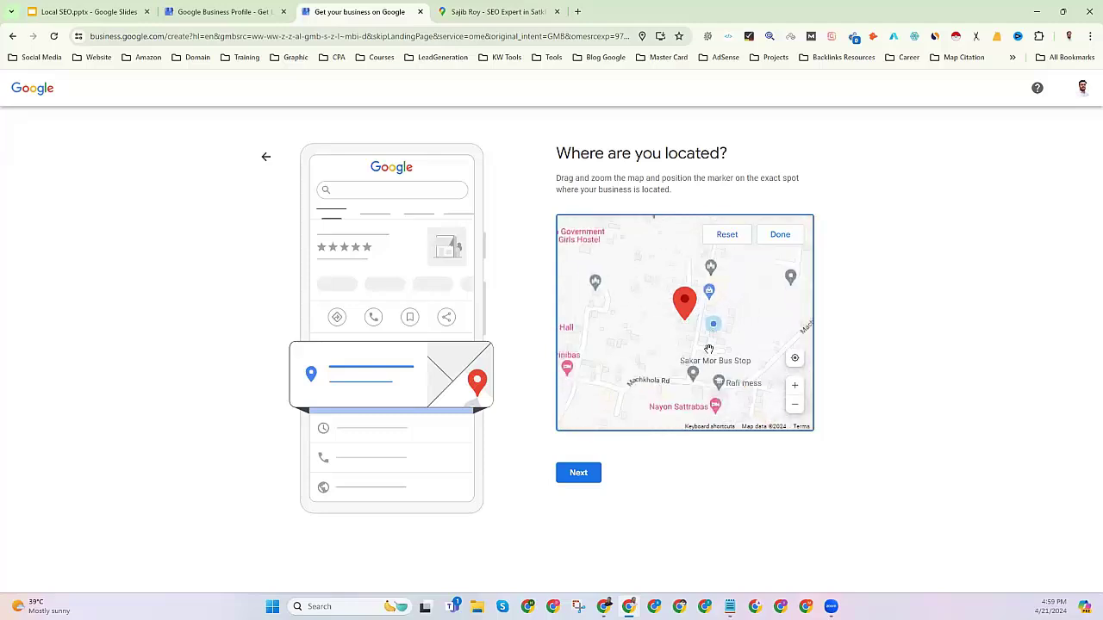
scroll(713, 342, "up", 3)
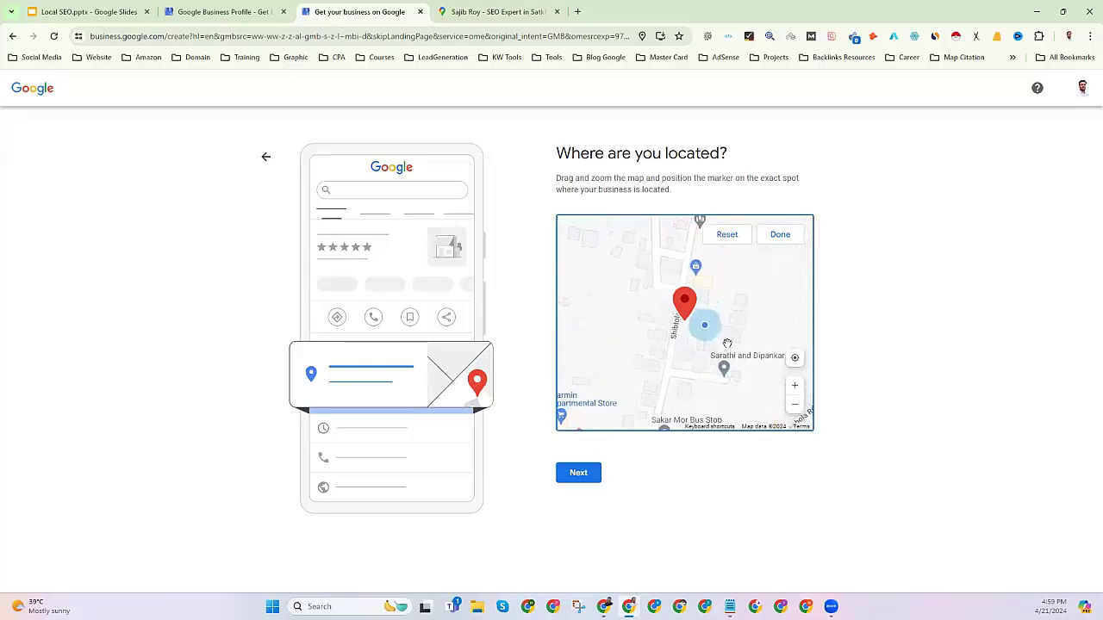
left_click_drag(724, 342, 720, 370)
scroll(720, 336, "down", 1)
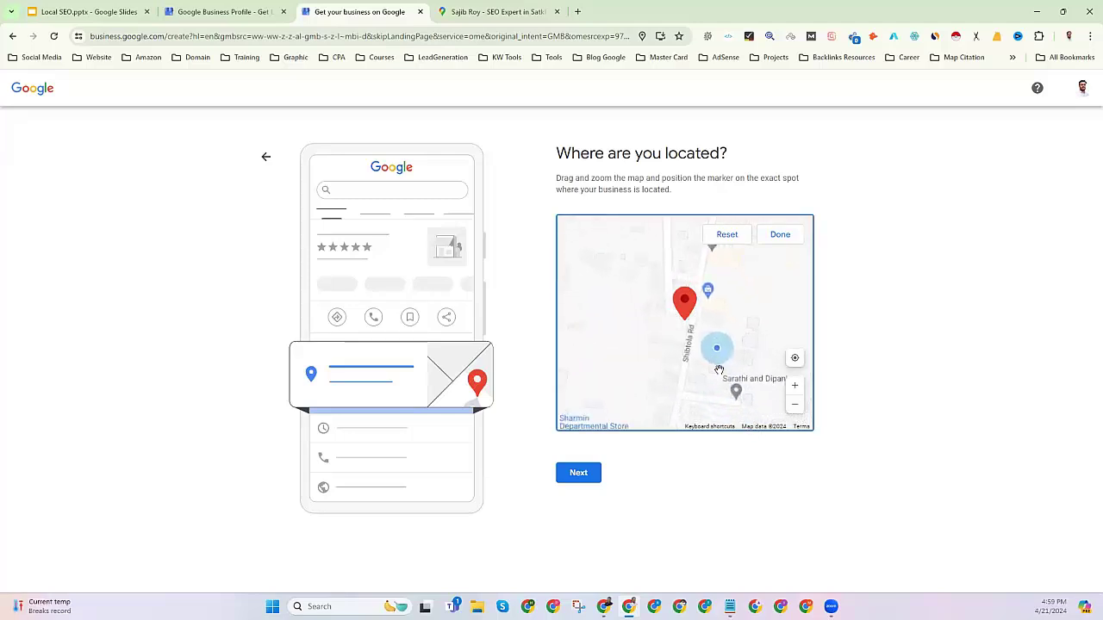
scroll(701, 358, "up", 3)
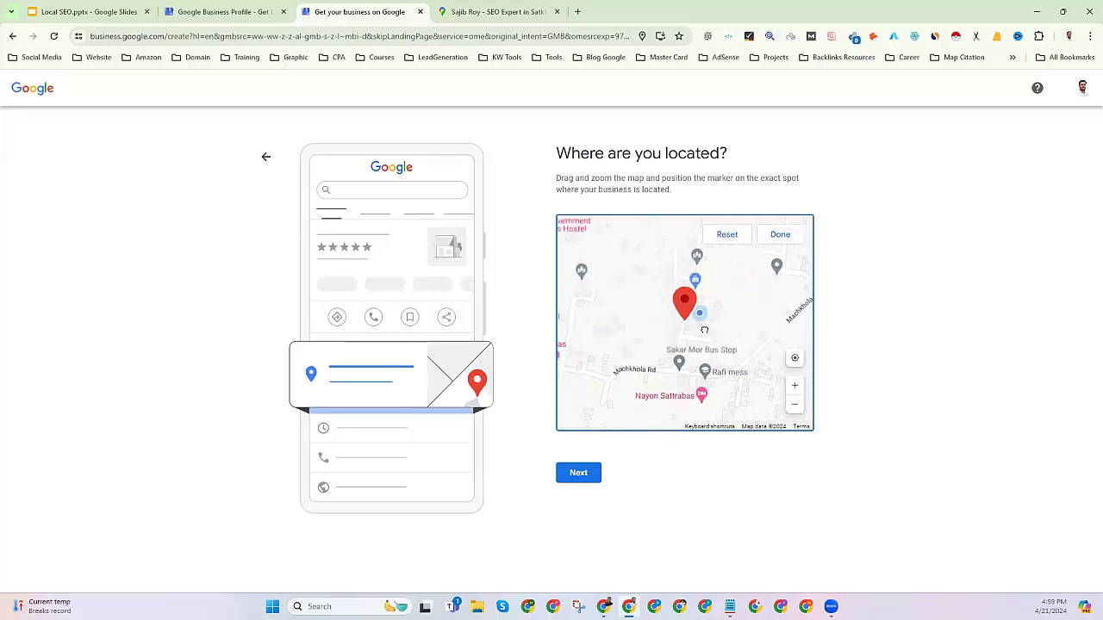
scroll(701, 344, "up", 1)
mouse_move(695, 358)
left_mouse_down()
mouse_move(723, 343)
mouse_move(710, 362)
left_mouse_up()
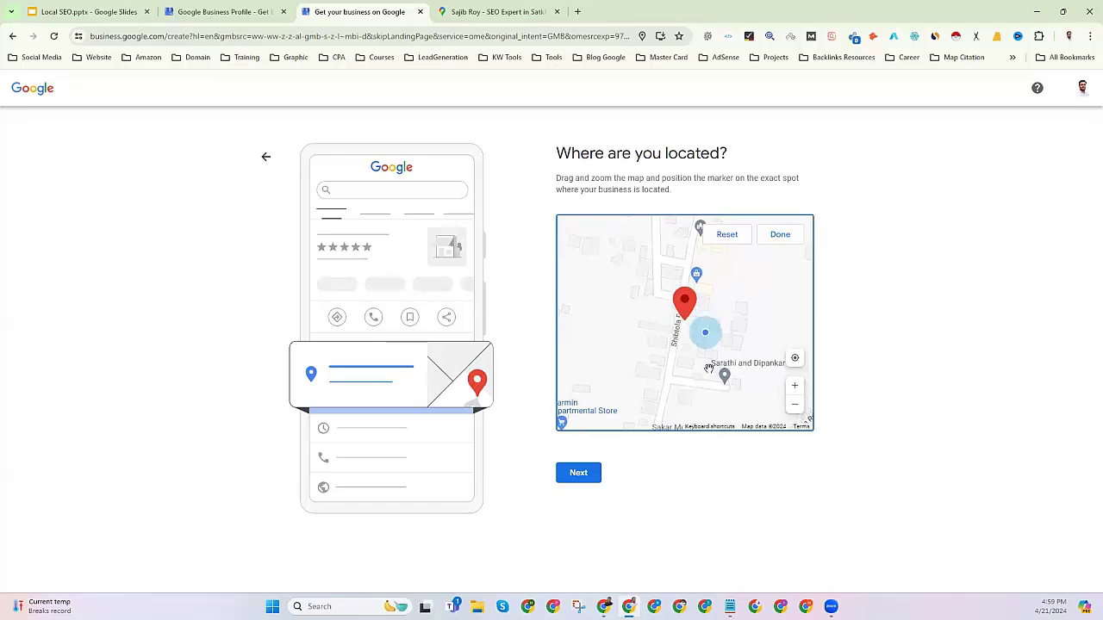
scroll(708, 371, "up", 1)
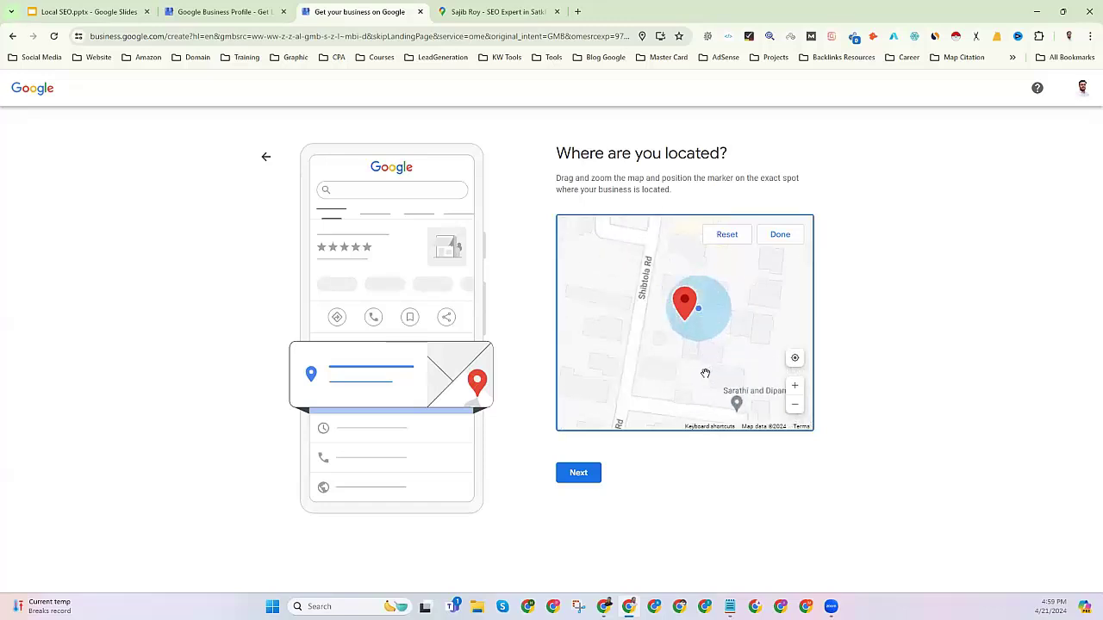
scroll(705, 373, "down", 1)
scroll(705, 373, "up", 2)
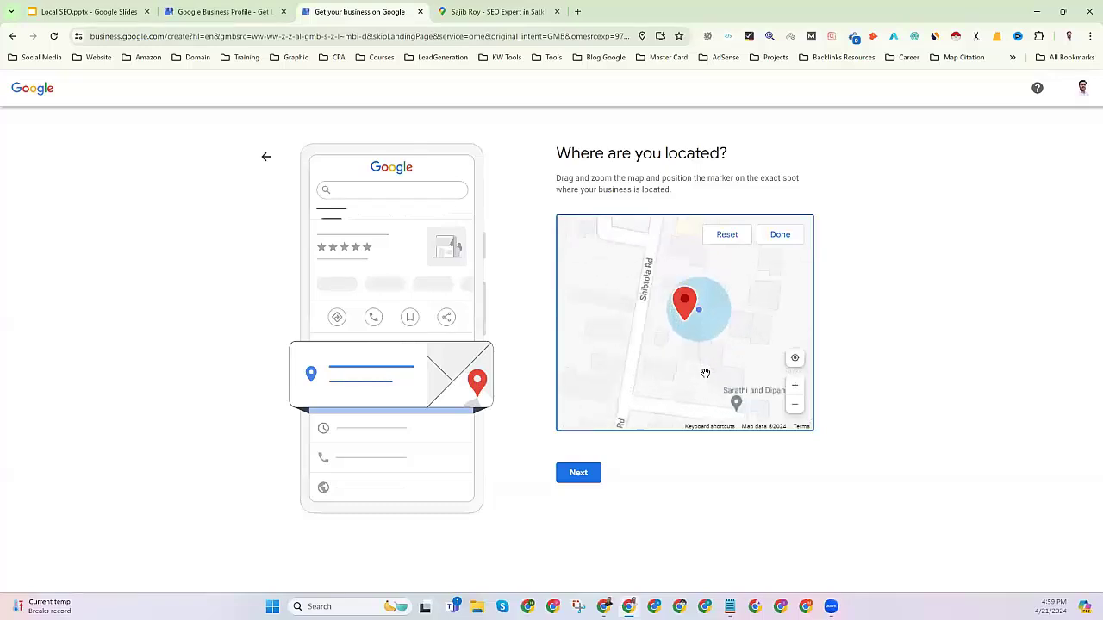
mouse_move(684, 348)
left_mouse_down()
mouse_move(712, 387)
mouse_move(672, 383)
mouse_move(675, 394)
left_mouse_up()
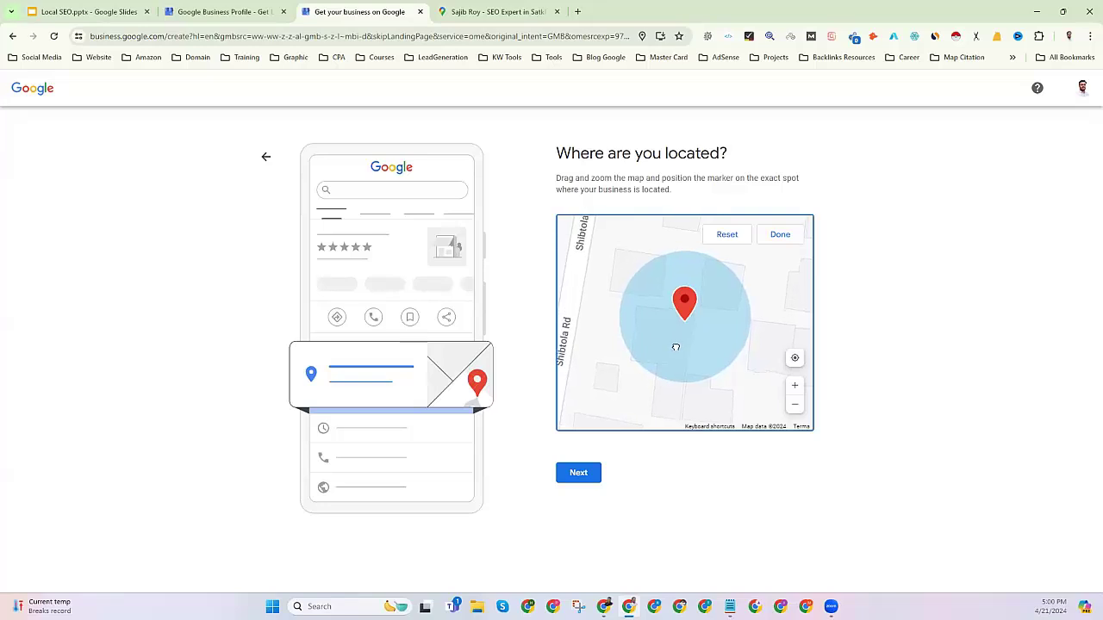
left_click(779, 235)
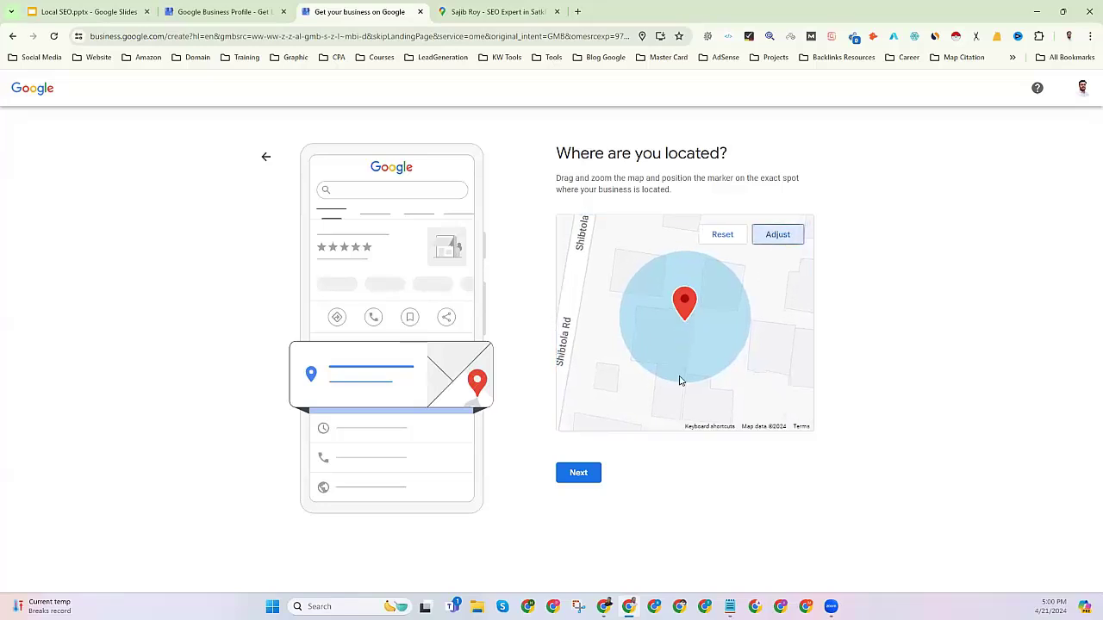
Move to the deliveries question and select Yes for offering deliveries or home and office visits.
left_click(580, 473)
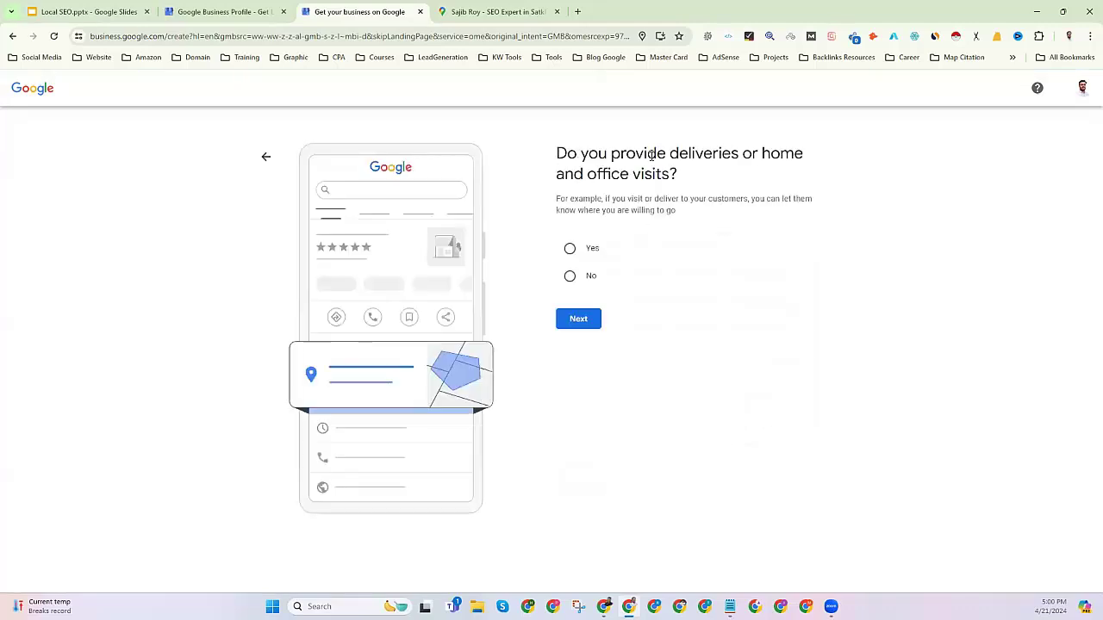
left_click_drag(564, 174, 692, 178)
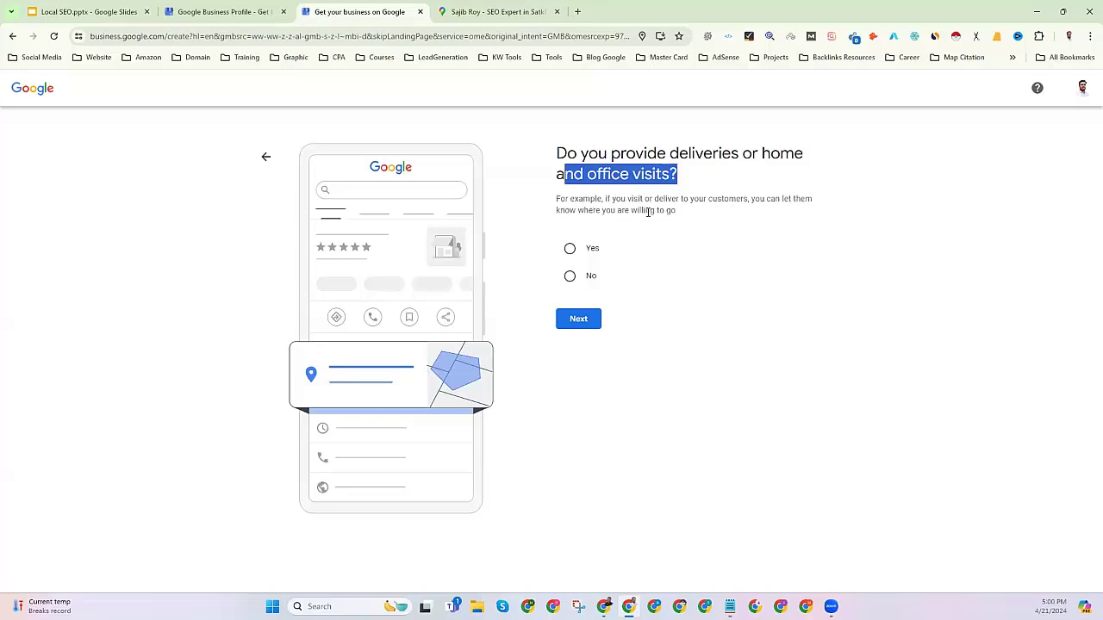
left_click(570, 249)
Continue past the deliveries question and click into the 'Search and select areas' field.
left_click(585, 325)
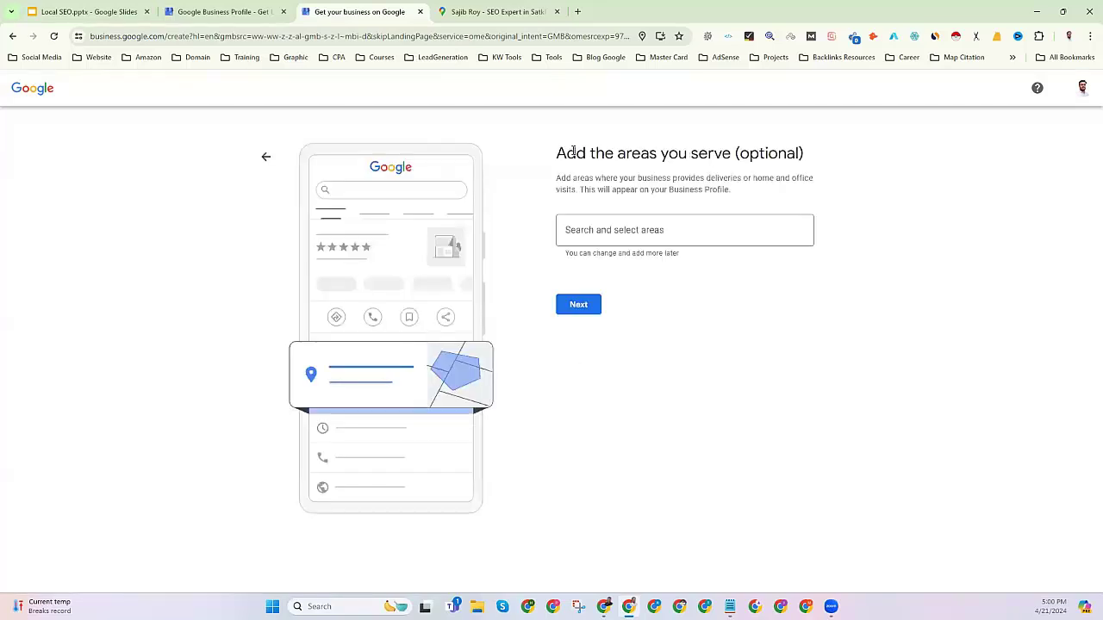
left_click(613, 235)
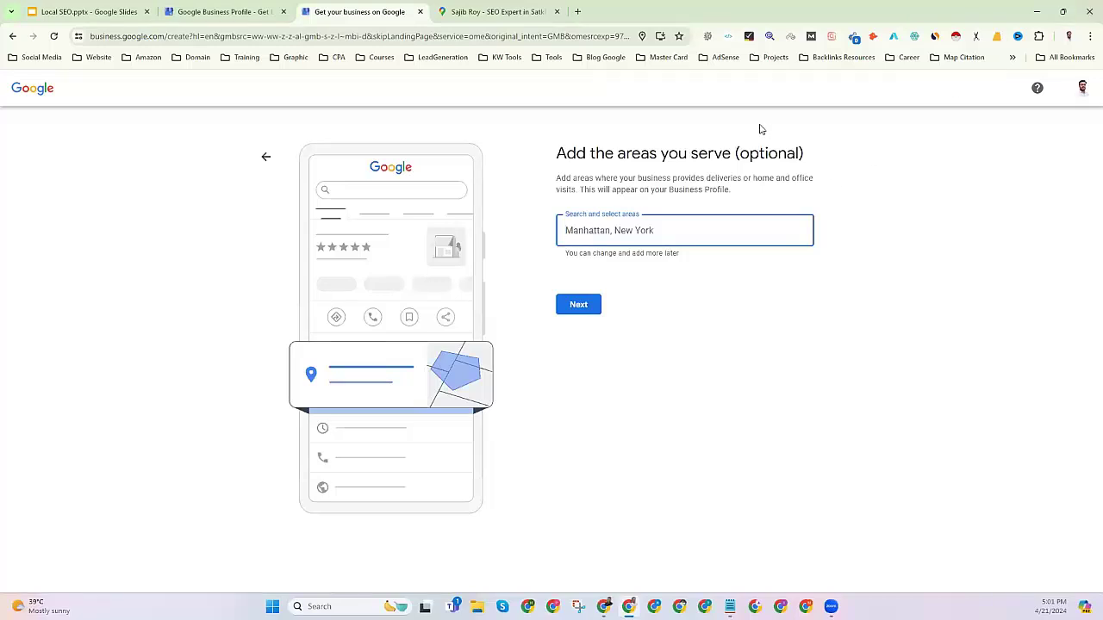
Leave the service areas search empty and continue to the contact details step.
left_click(740, 153)
left_click_drag(740, 153, 801, 153)
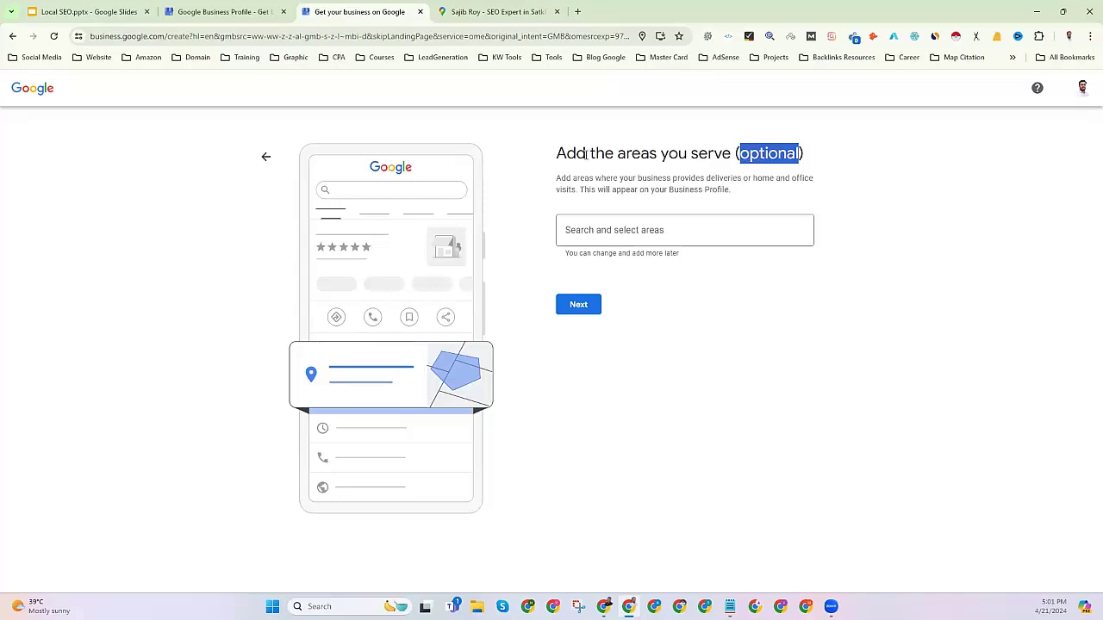
triple_click(786, 157)
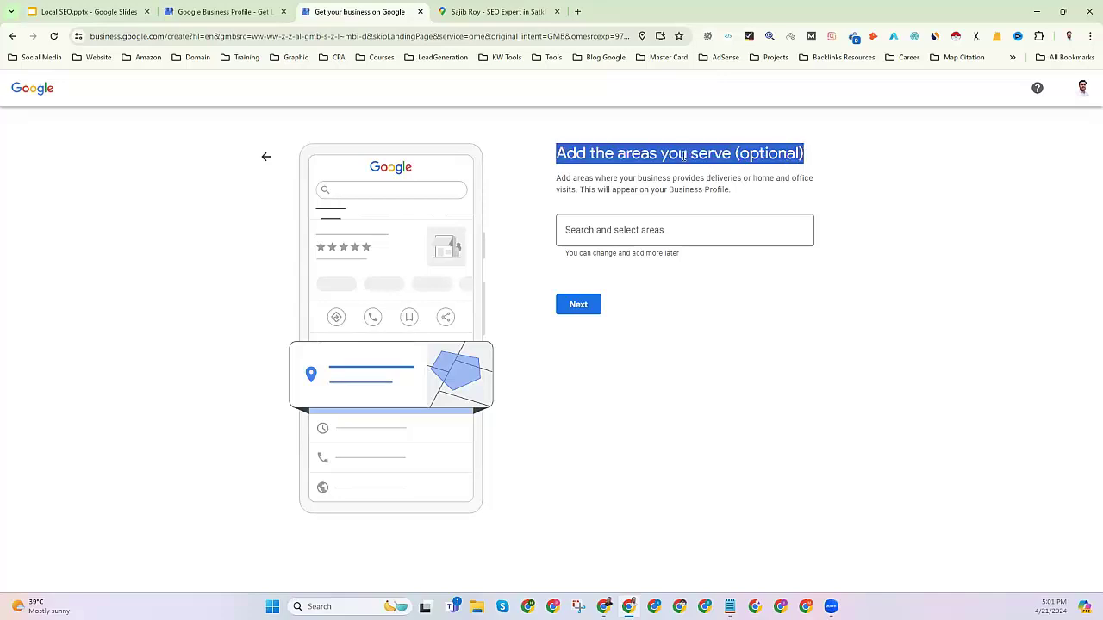
double_click(568, 151)
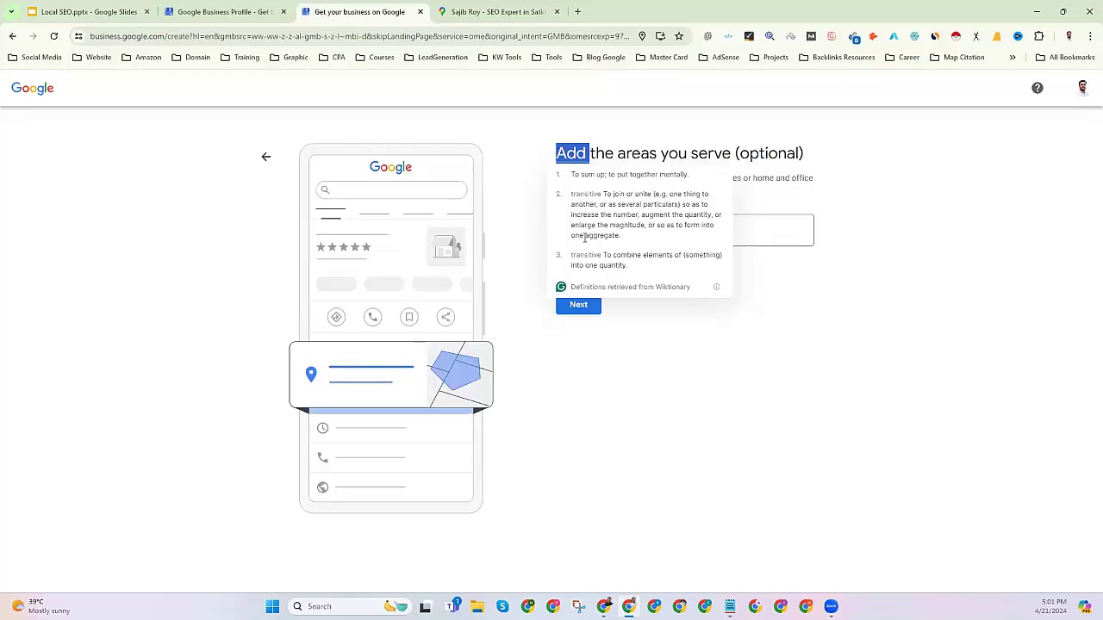
left_click(764, 153)
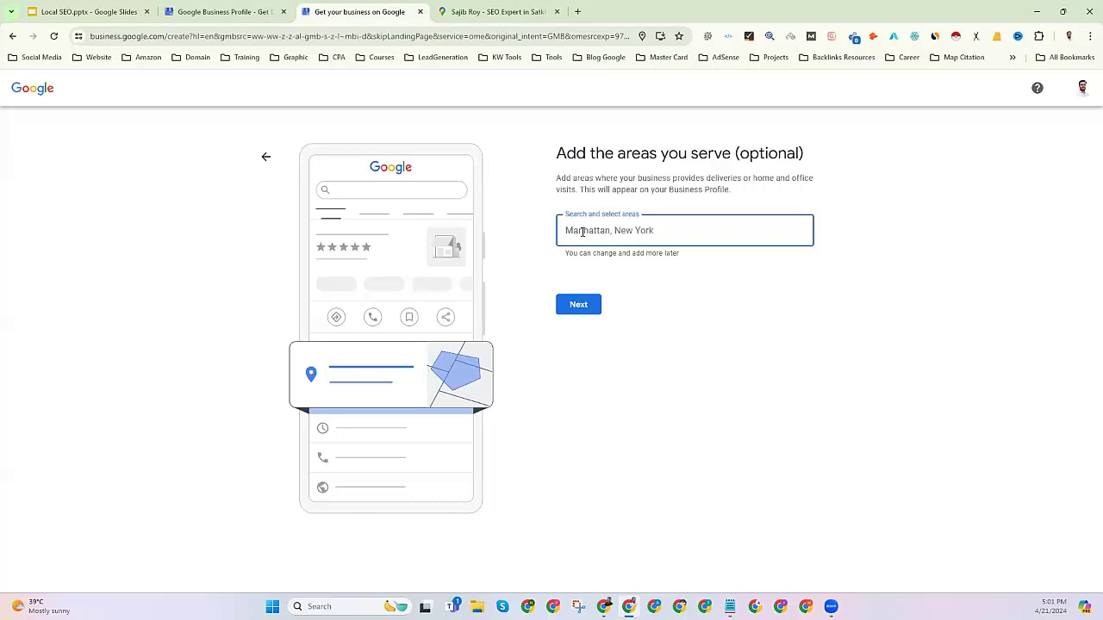
left_click(732, 396)
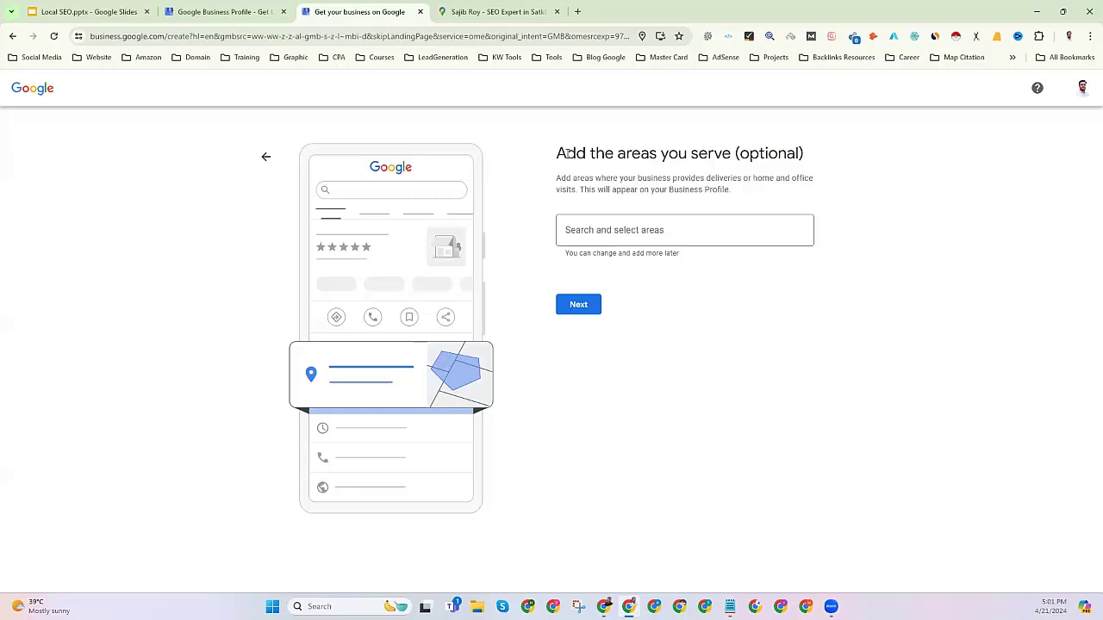
left_click(577, 307)
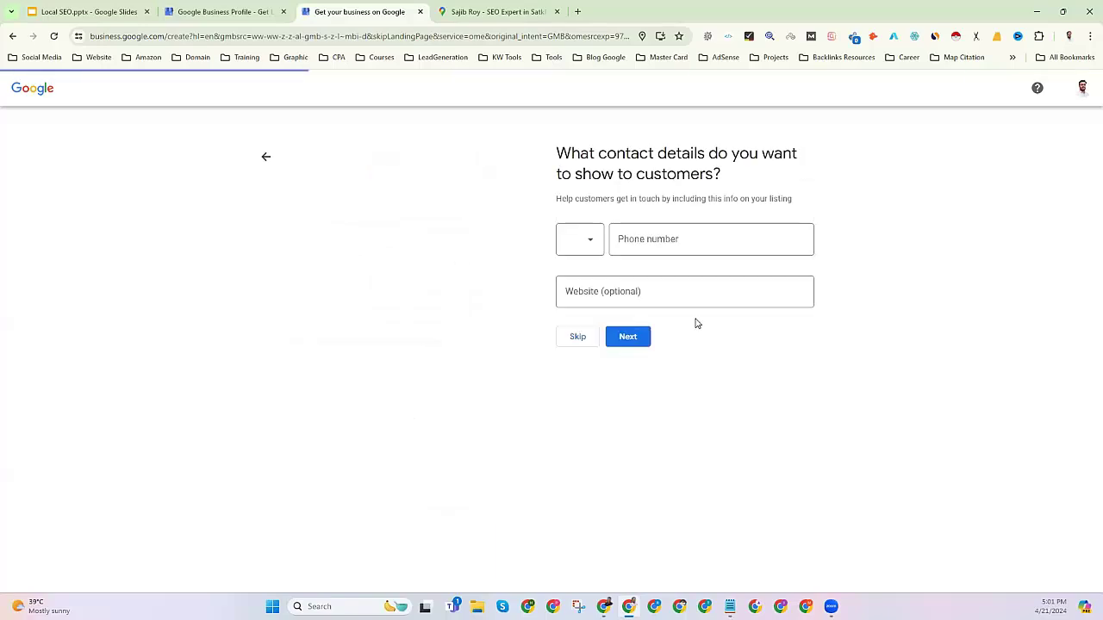
Type the business phone number into the Phone number field, leaving Website blank.
left_click_drag(556, 153, 804, 160)
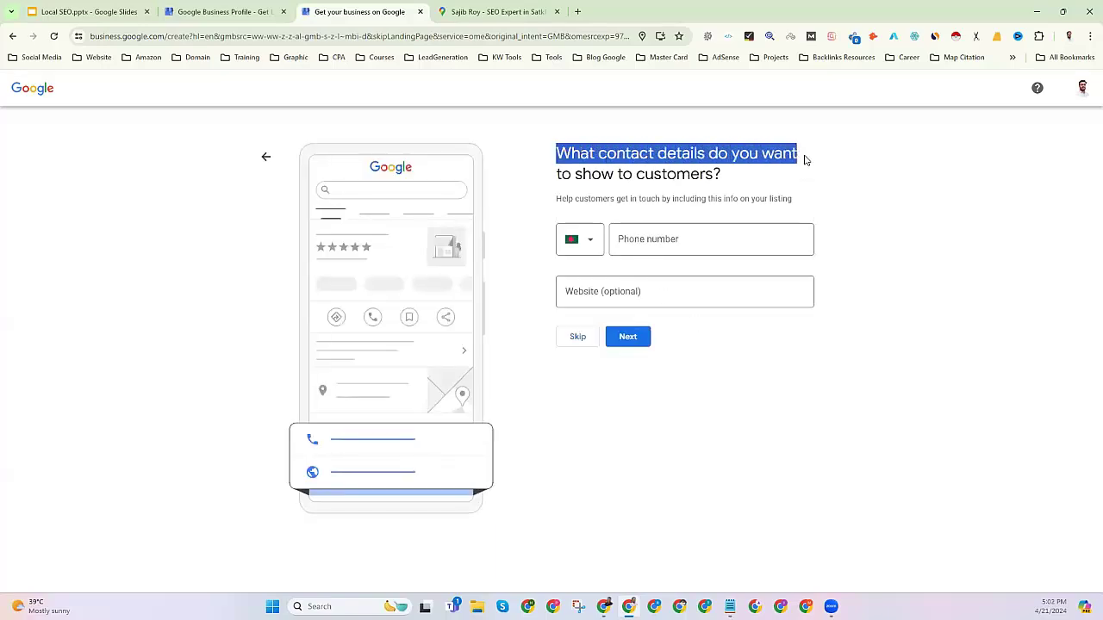
left_click(660, 174)
left_click(646, 242)
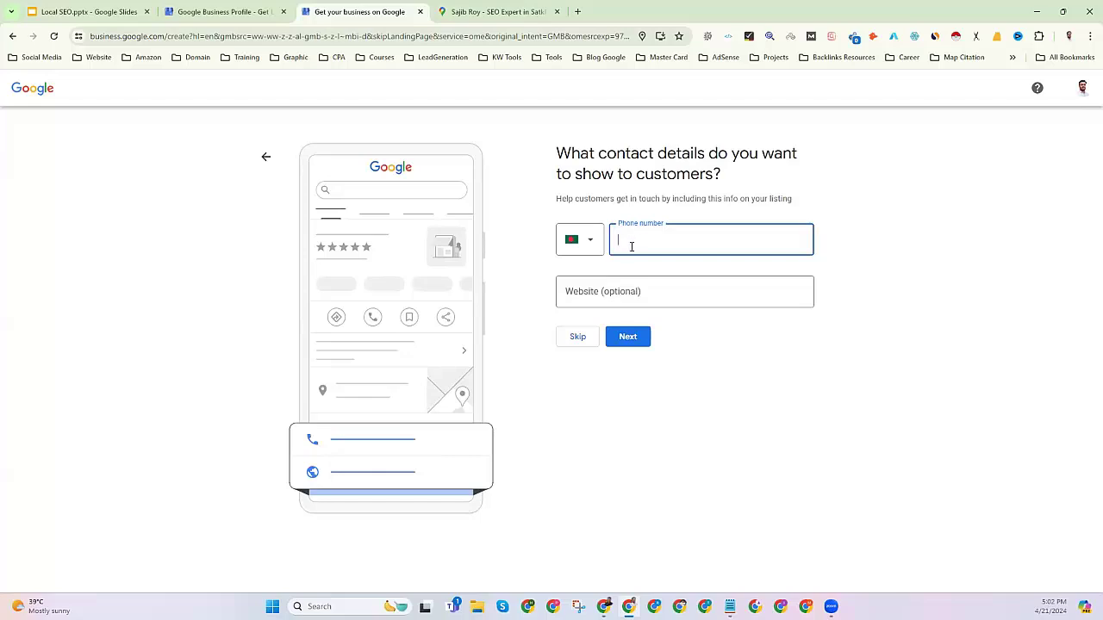
left_click(613, 299)
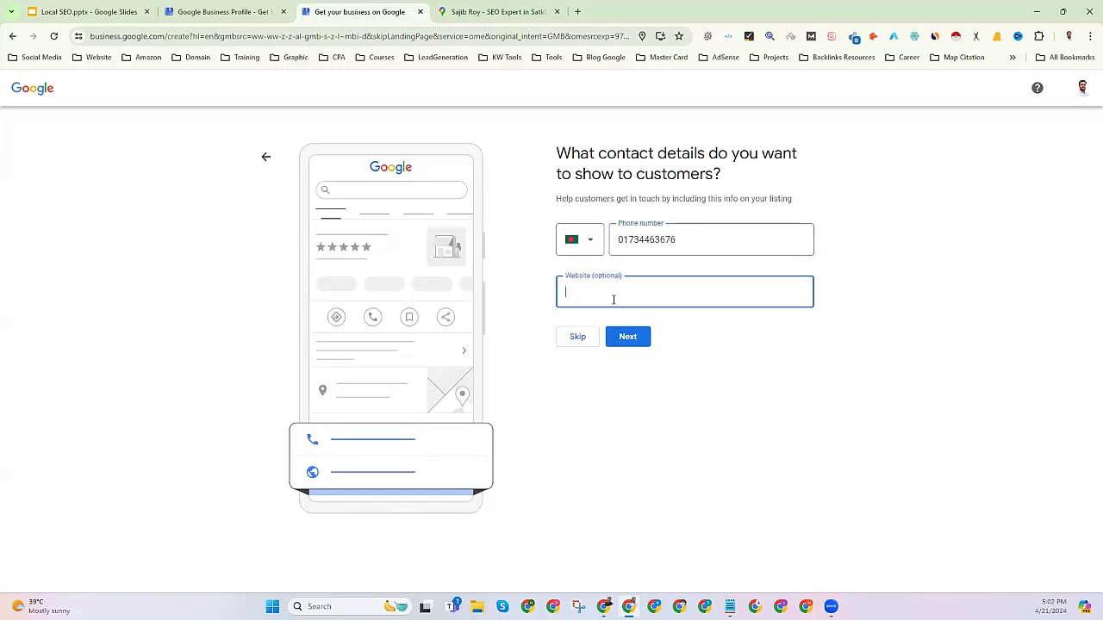
double_click(673, 240)
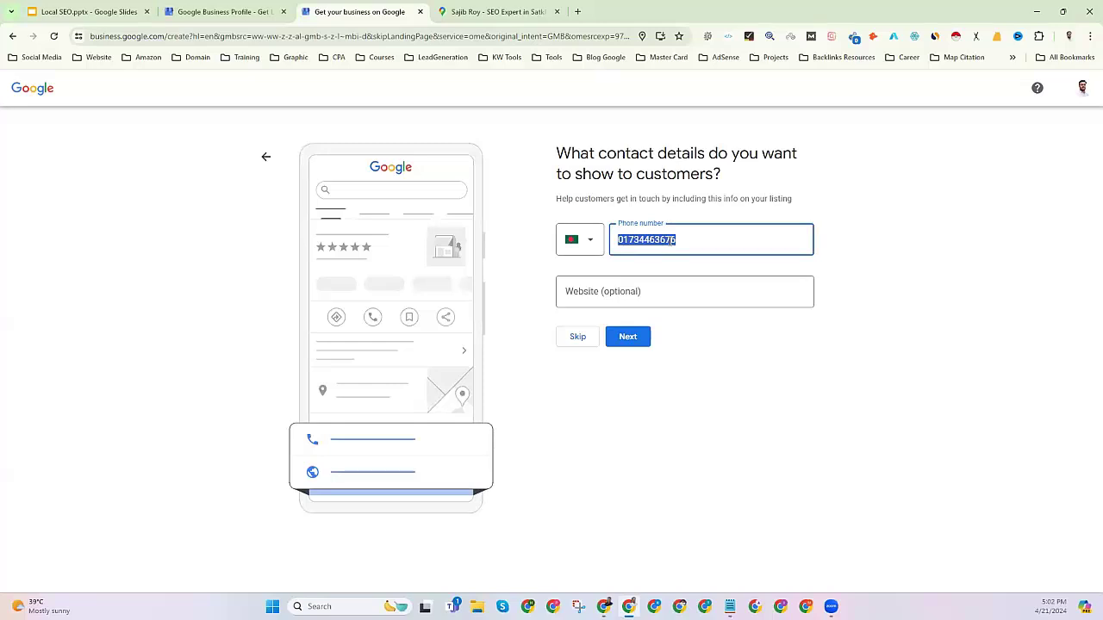
left_click(618, 289)
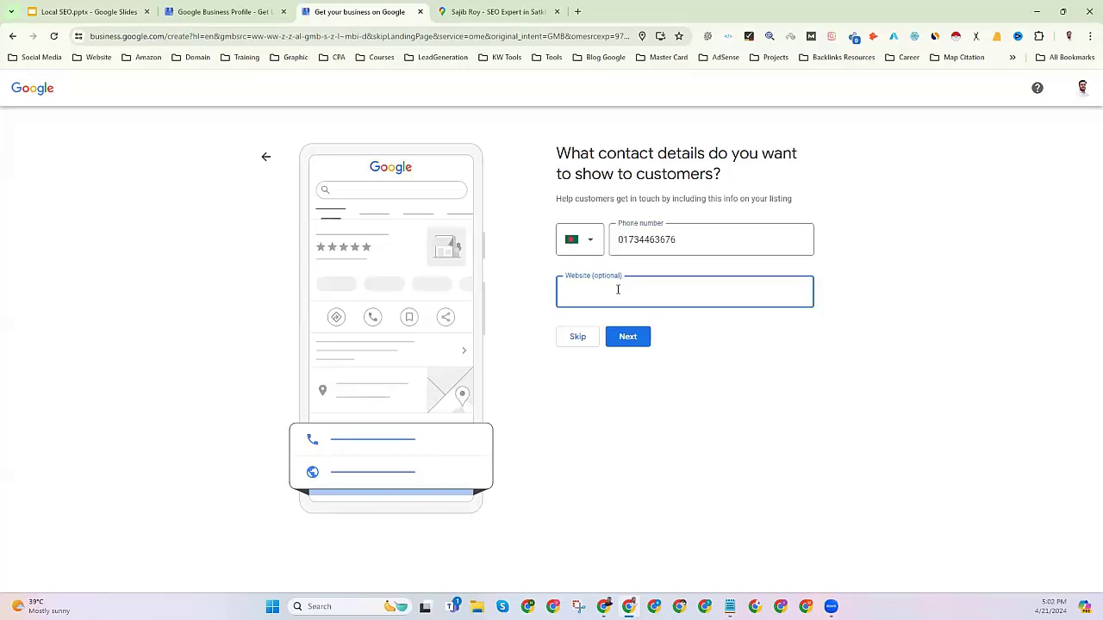
left_click(578, 11)
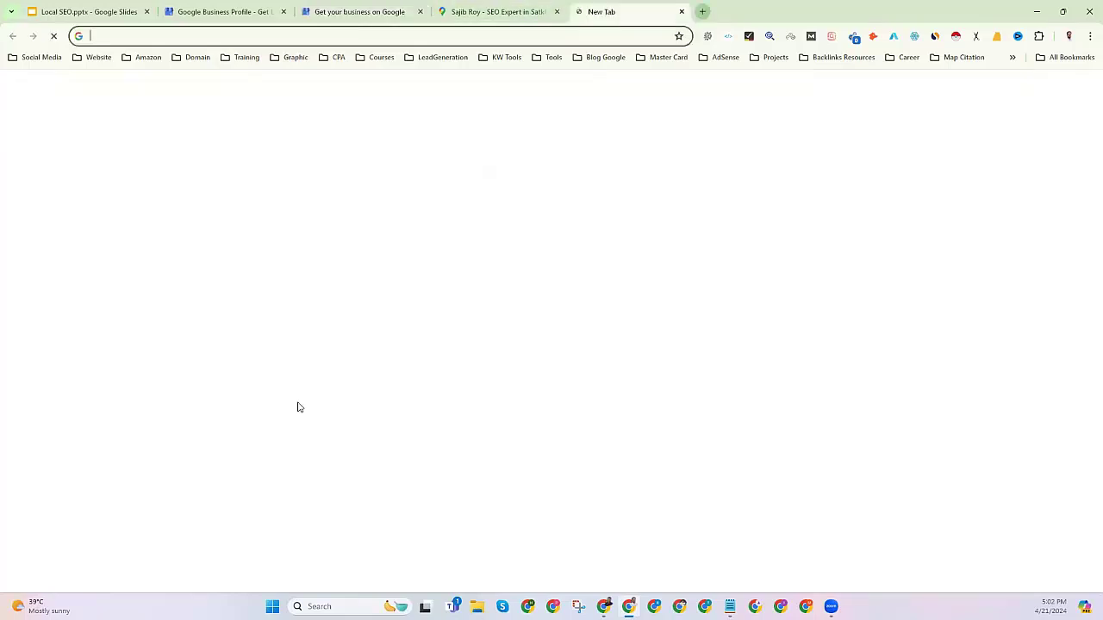
Load metadatainsider.com in a new tab, copy its address, and return to the setup form.
left_click(118, 35)
type("metadatainsider.com")
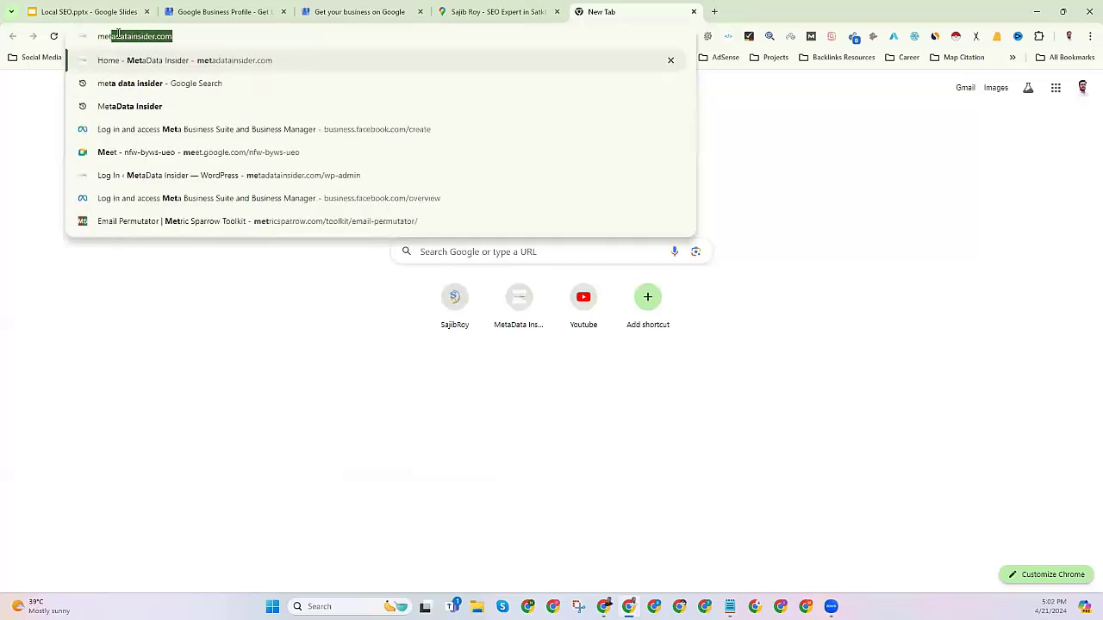
key("Return")
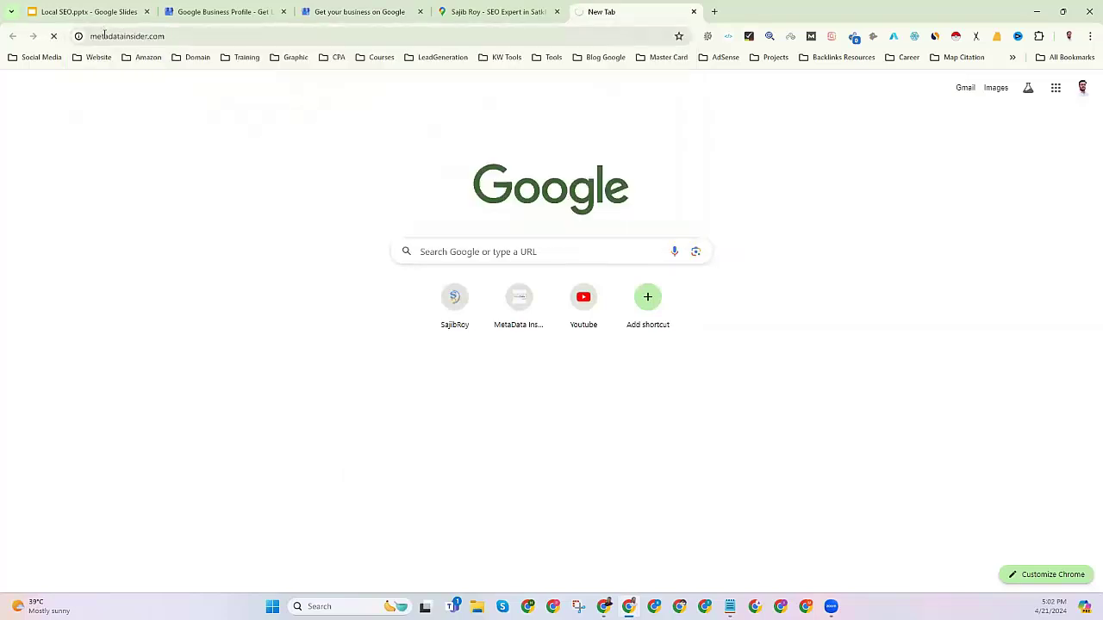
left_click(100, 35)
right_click(104, 37)
left_click(136, 113)
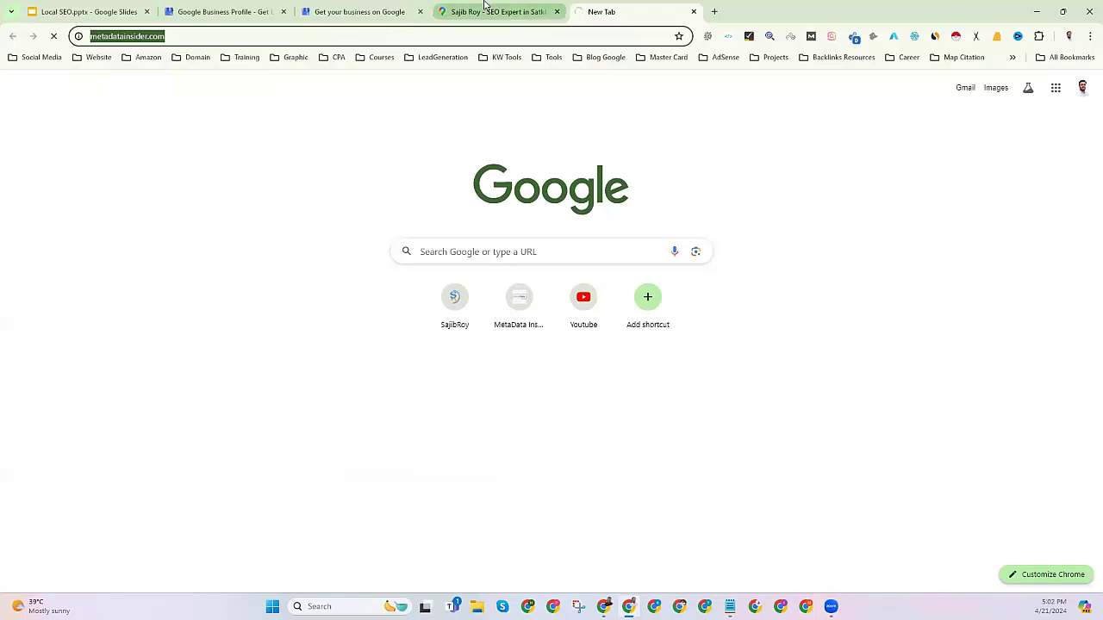
left_click(487, 11)
key("ctrl+shift+Tab")
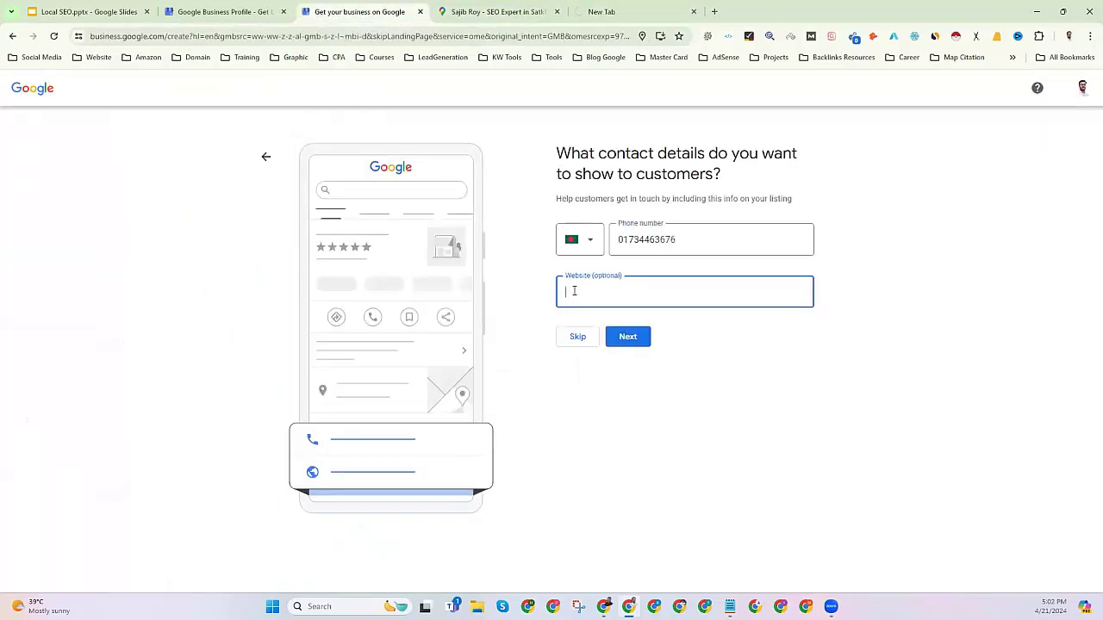
key("ctrl+v")
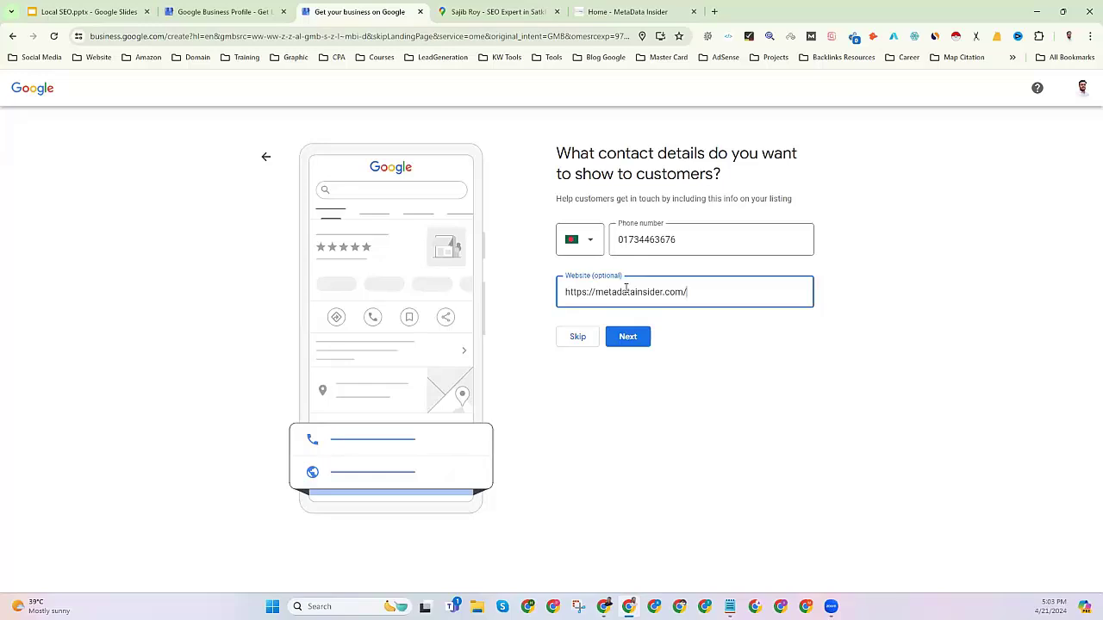
triple_click(596, 294)
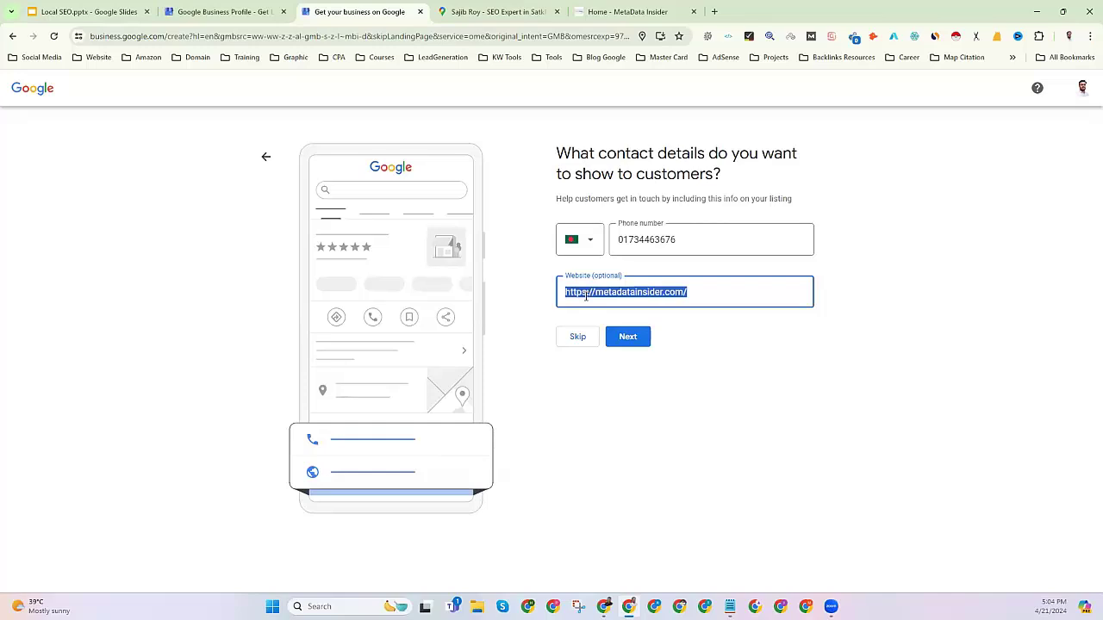
left_click(603, 292)
triple_click(603, 292)
left_click(627, 292)
double_click(626, 292)
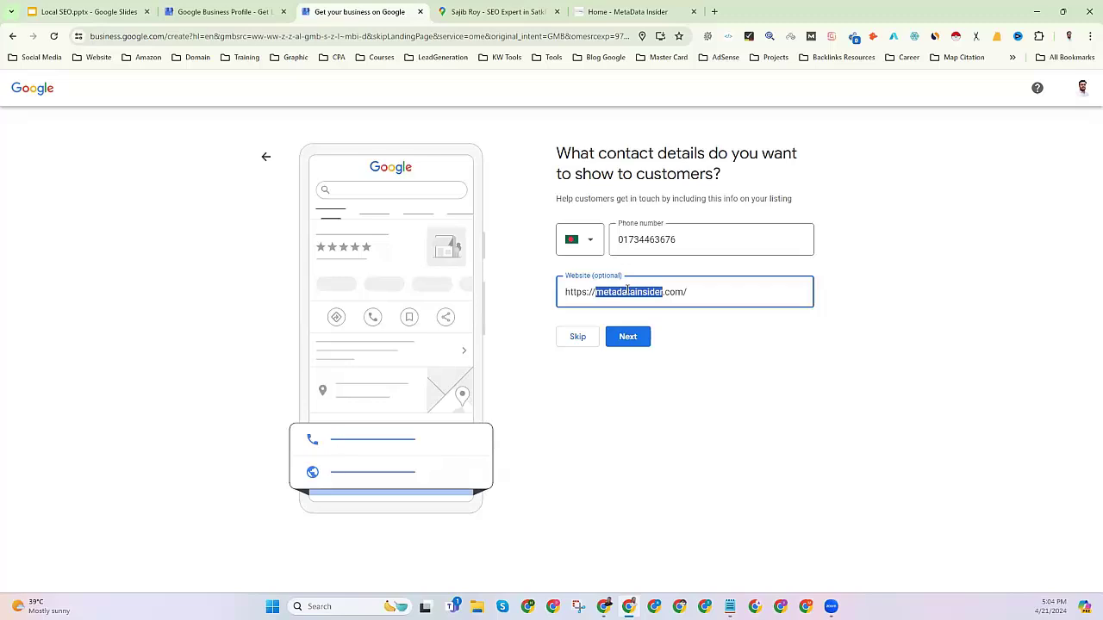
left_click(641, 292)
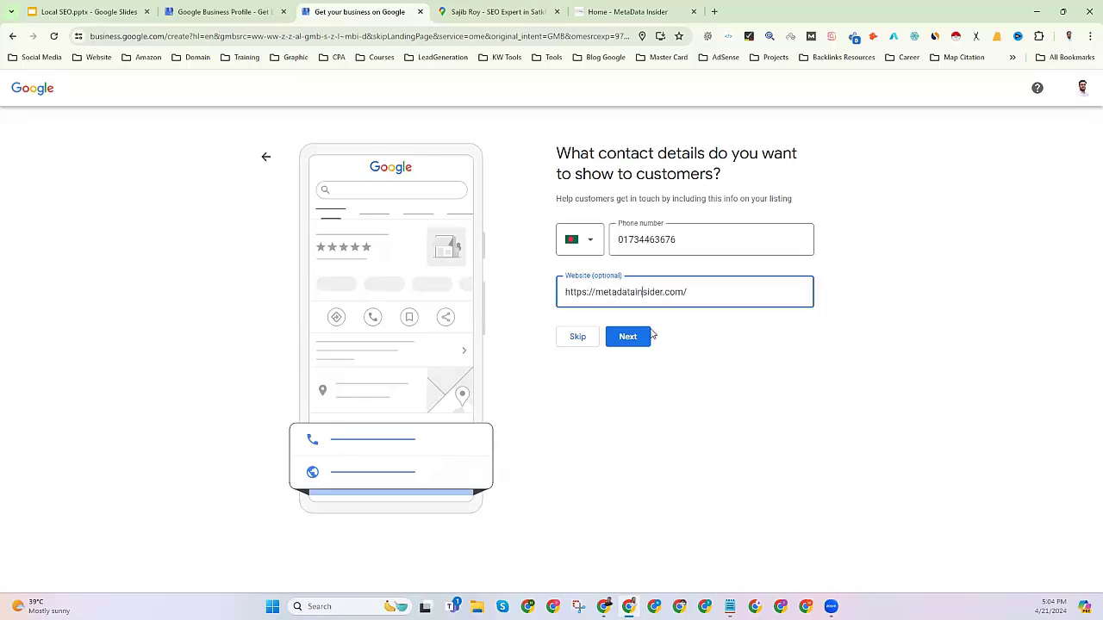
left_click(625, 341)
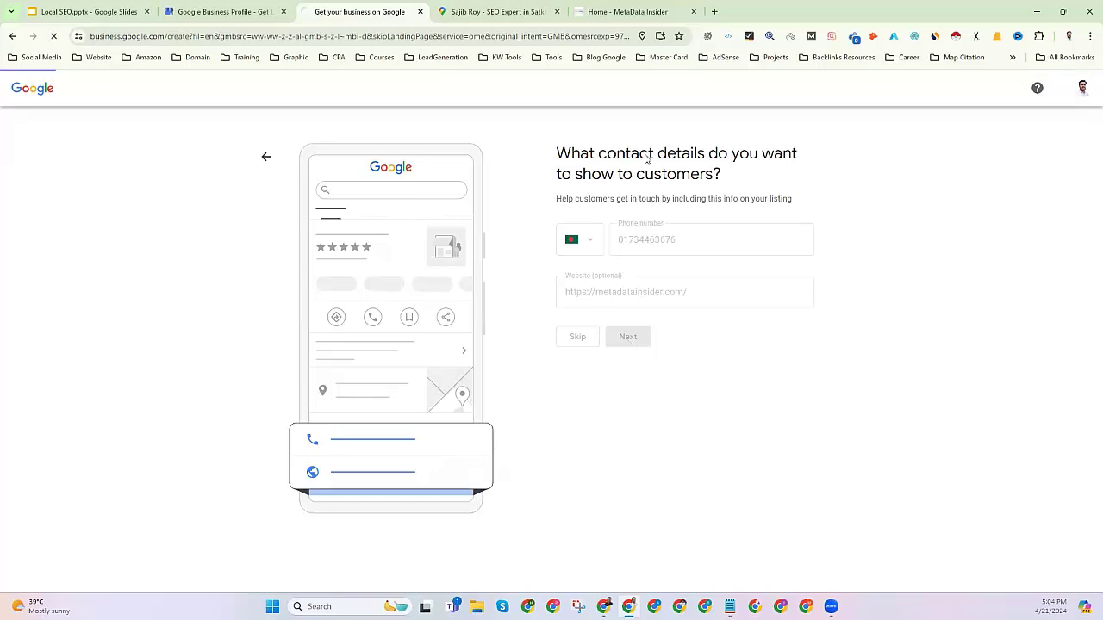
left_click(556, 12)
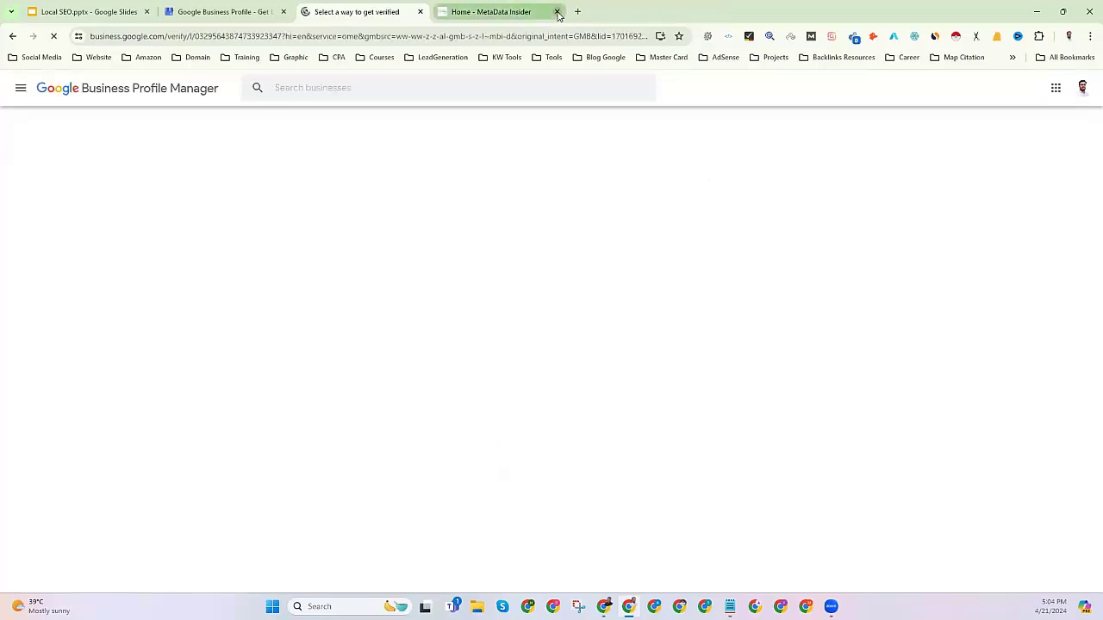
Close the MetaData Insider tab and review the Phone code verification description.
left_click(556, 12)
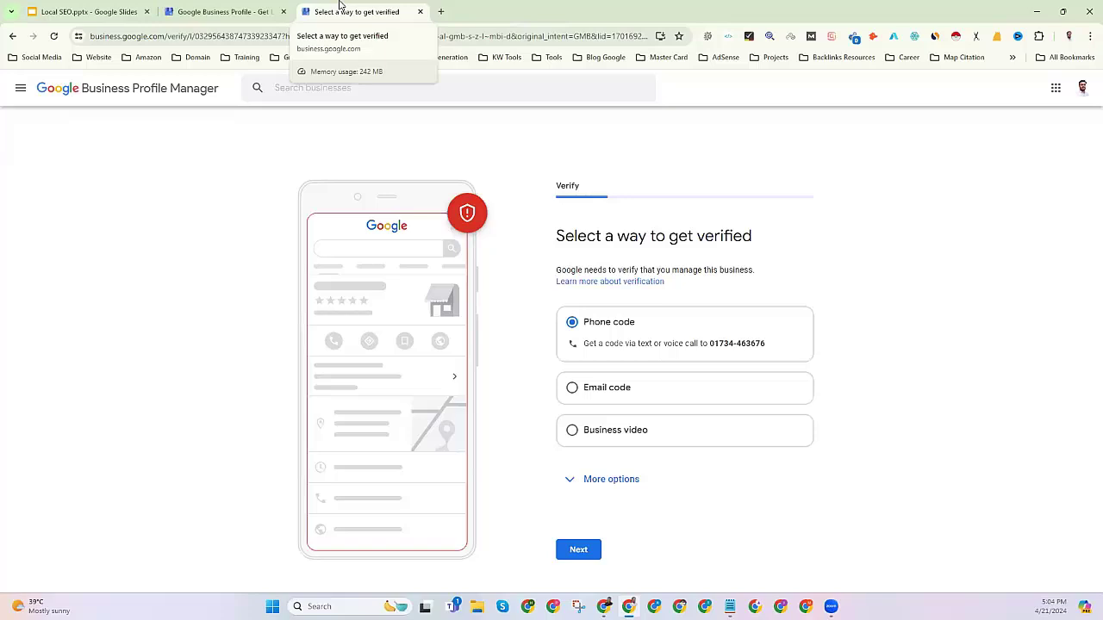
left_click_drag(557, 235, 759, 238)
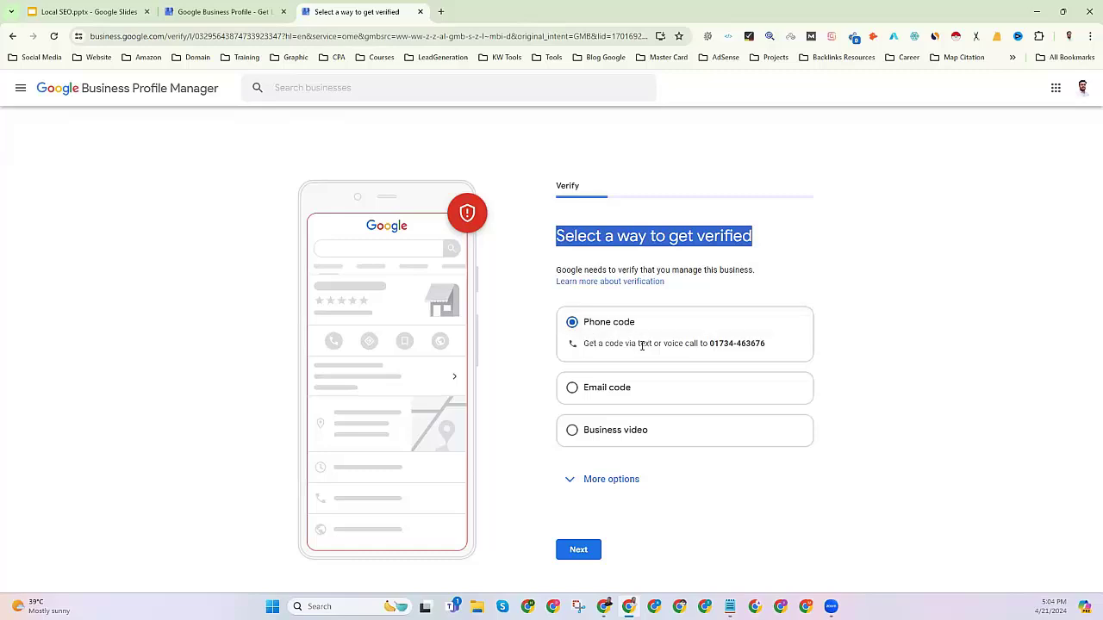
left_click_drag(584, 343, 767, 348)
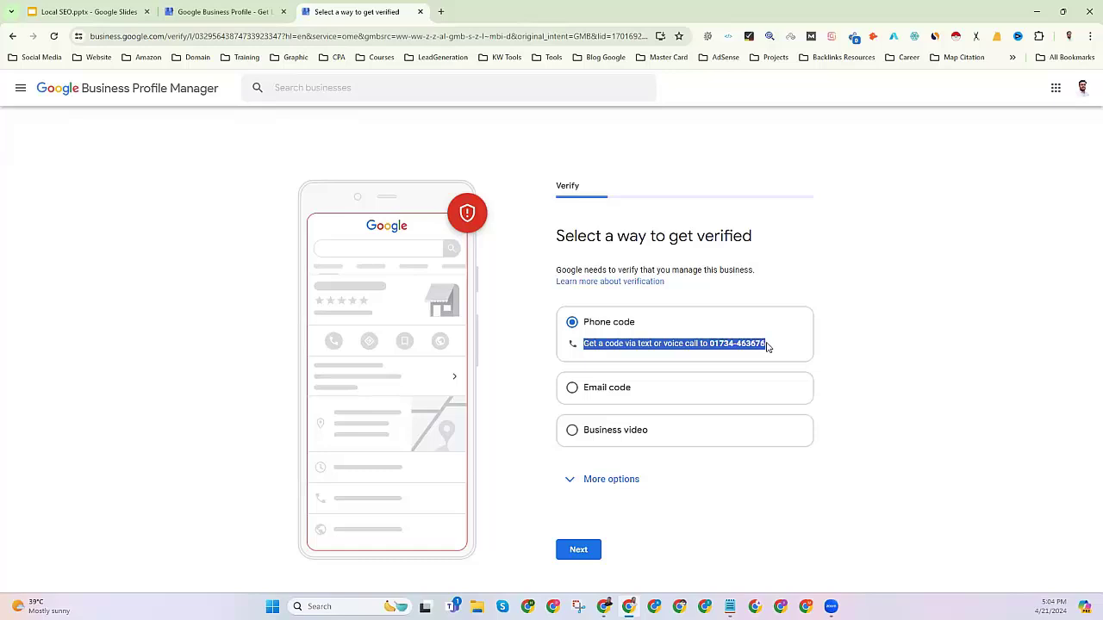
double_click(677, 342)
triple_click(678, 342)
Preview the Email code and Business video options, then reselect Phone code.
left_click(622, 399)
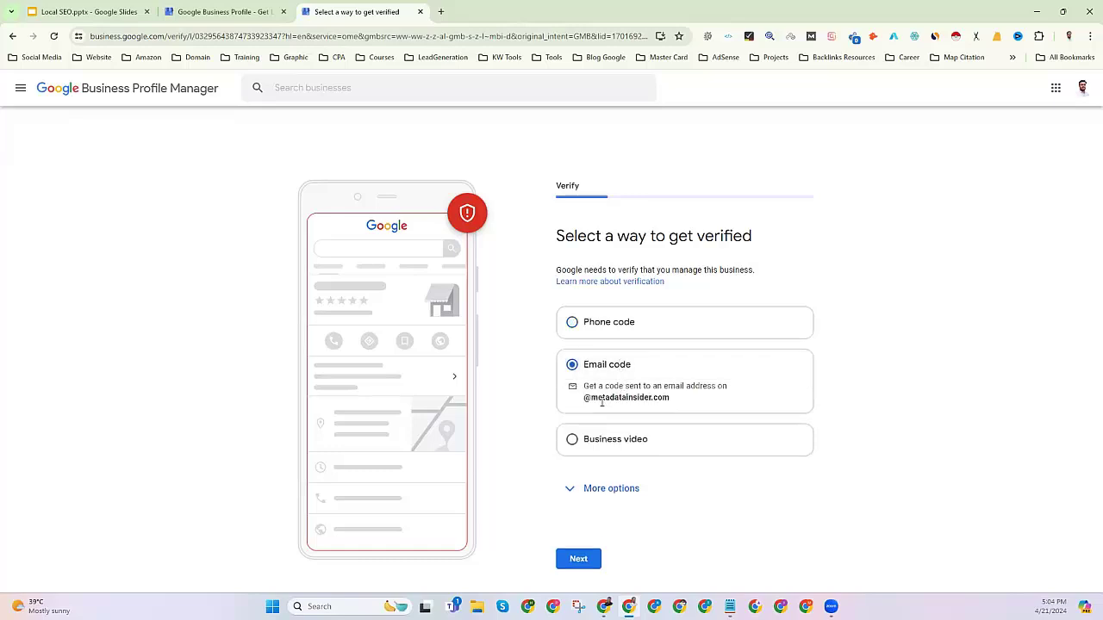
left_click_drag(585, 397, 677, 402)
triple_click(673, 401)
left_click(671, 401)
left_click_drag(671, 400, 583, 403)
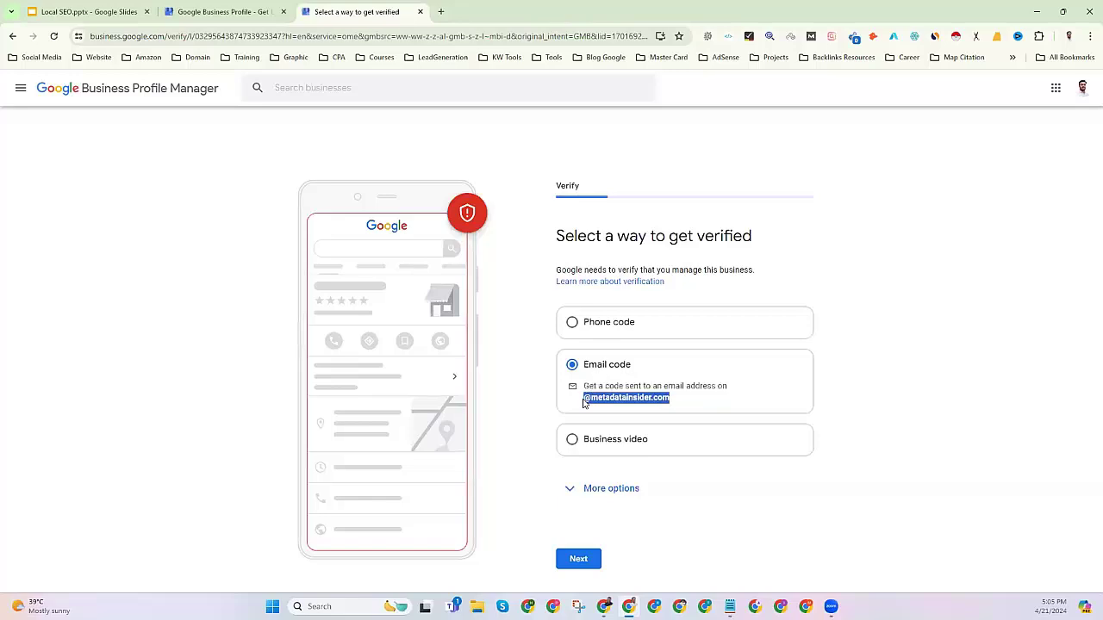
left_click(613, 440)
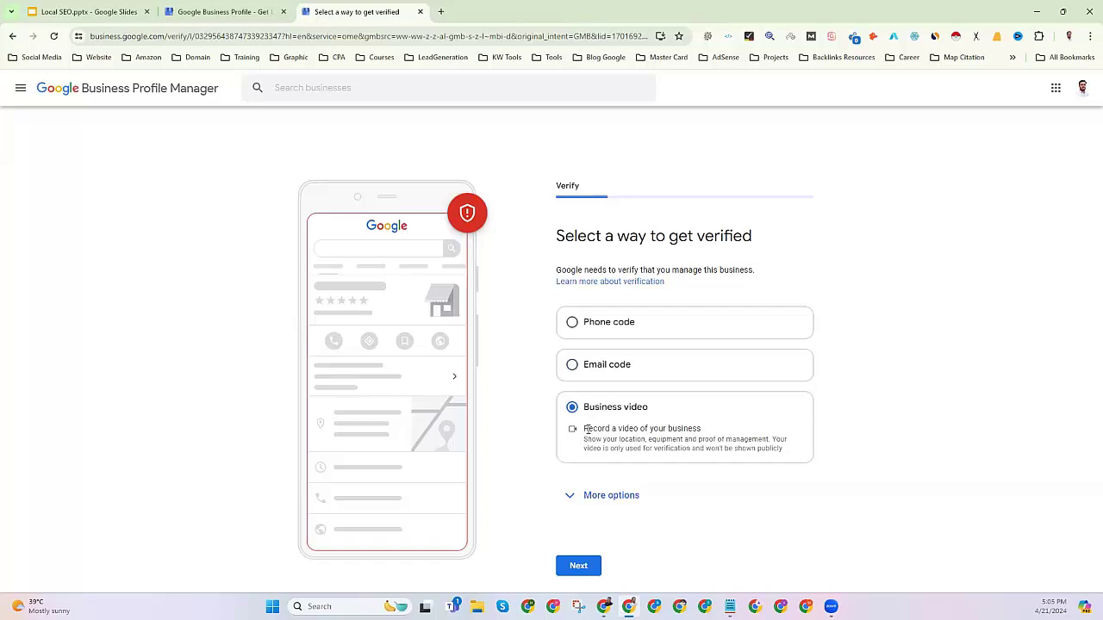
left_click_drag(587, 428, 691, 429)
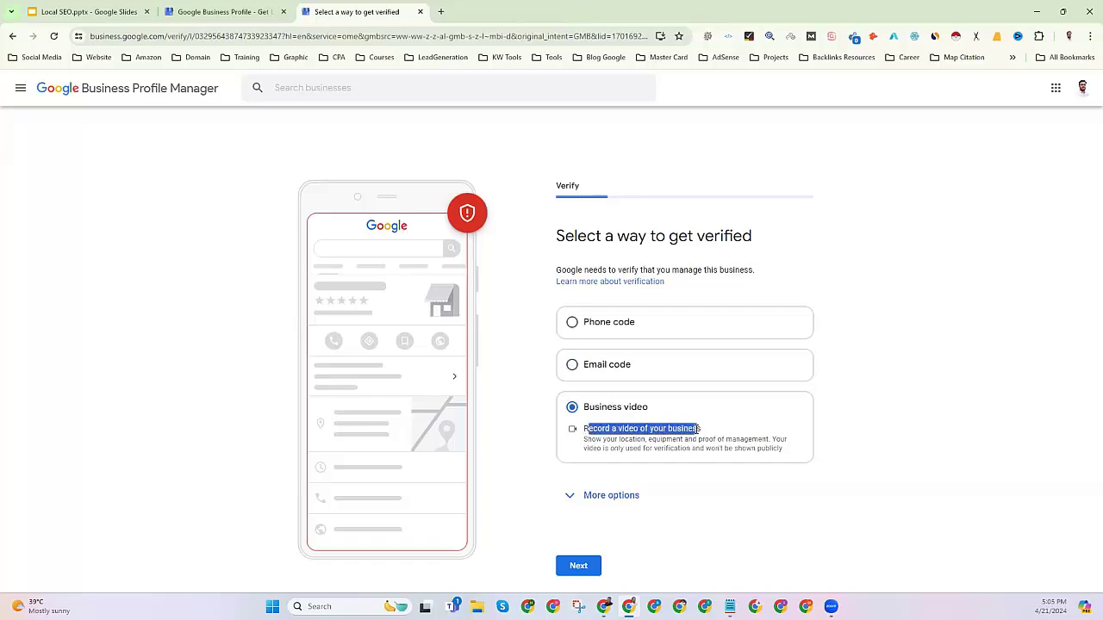
left_click_drag(585, 441, 770, 439)
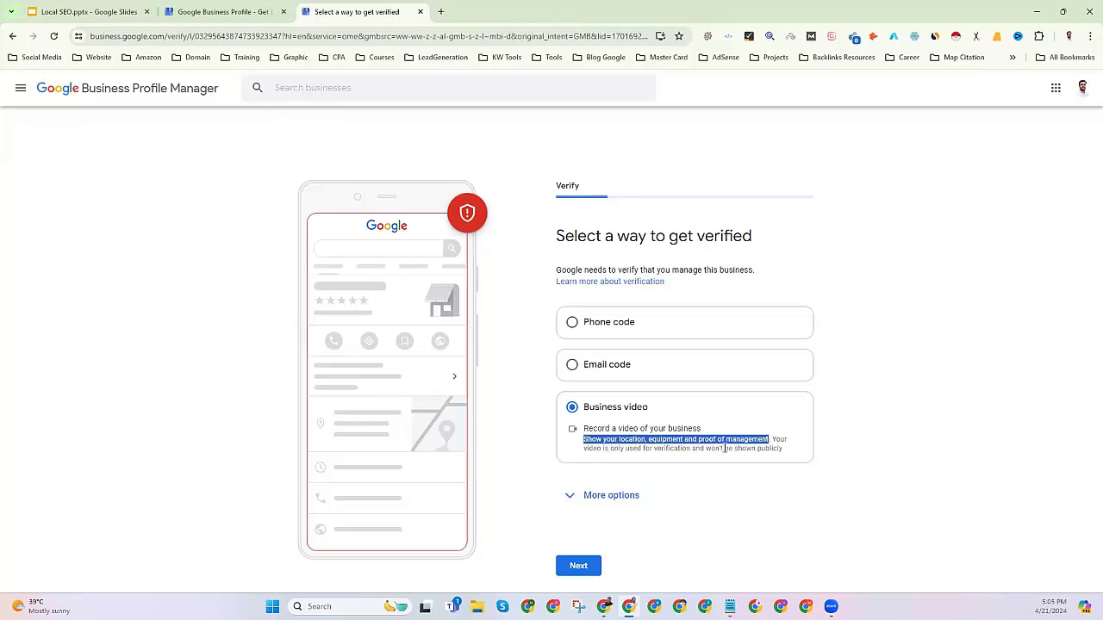
left_click_drag(772, 439, 792, 457)
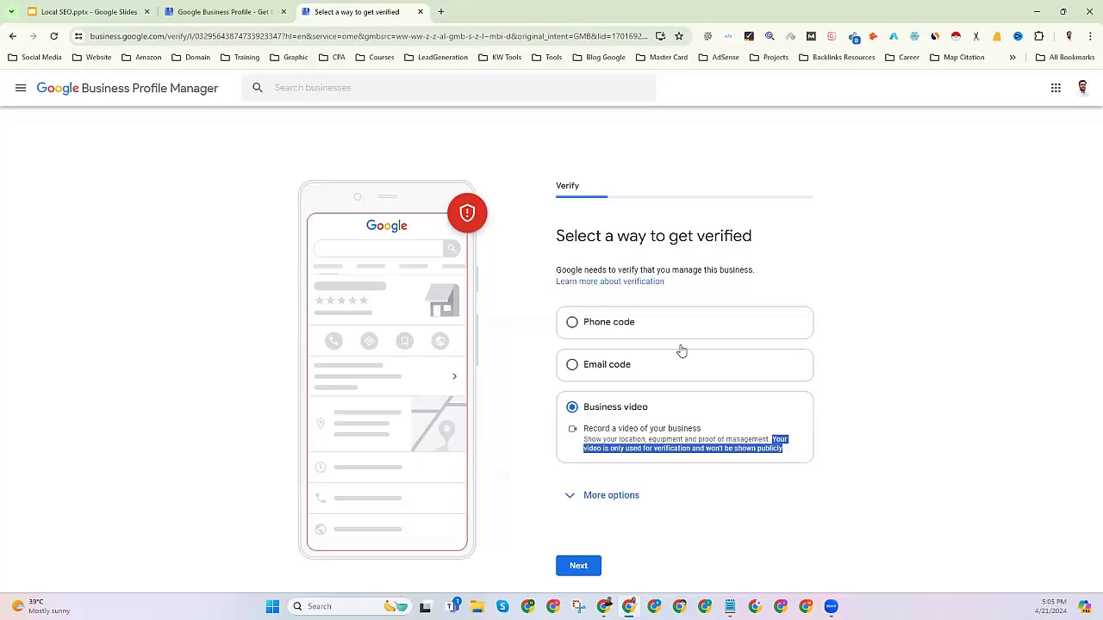
left_click(632, 326)
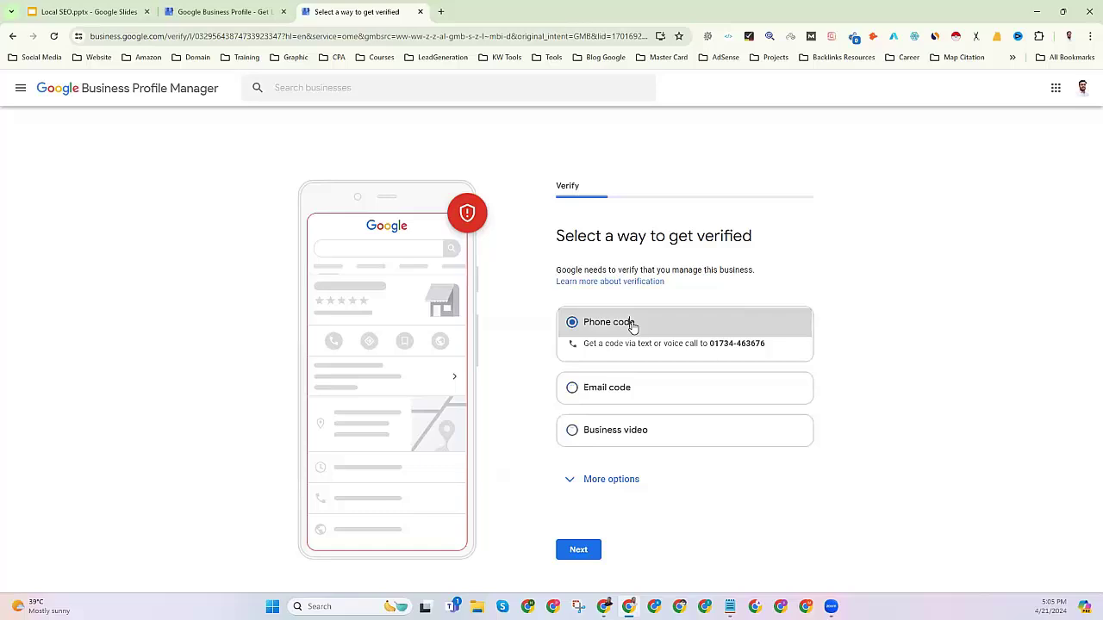
Request the verification code by voice call and ready the 6-digit code field.
left_click(579, 557)
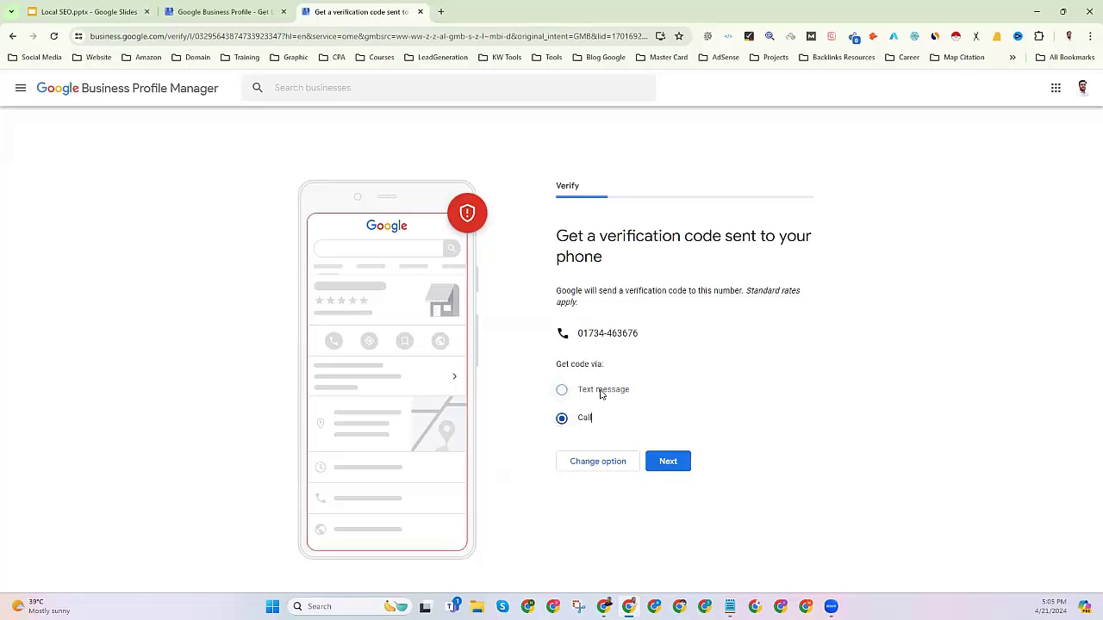
left_click(666, 465)
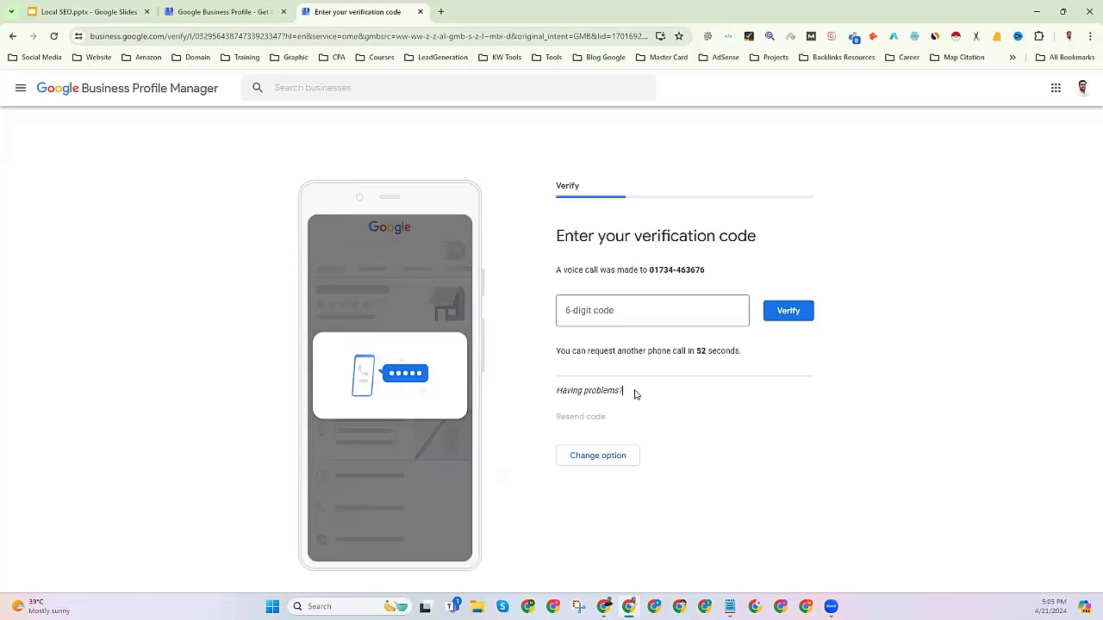
left_click(599, 315)
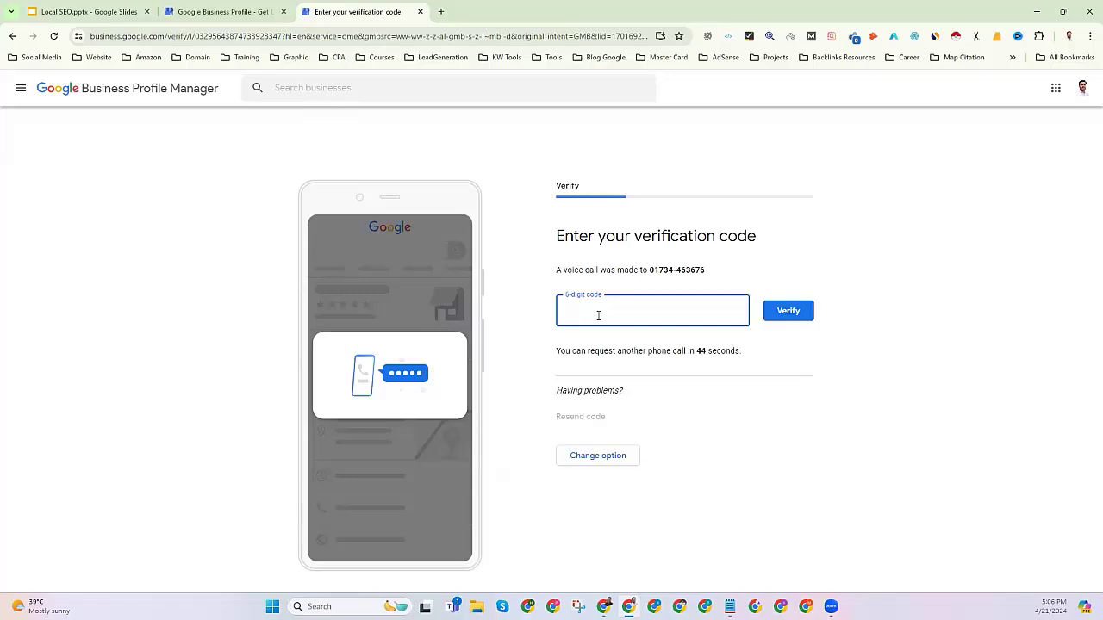
triple_click(702, 352)
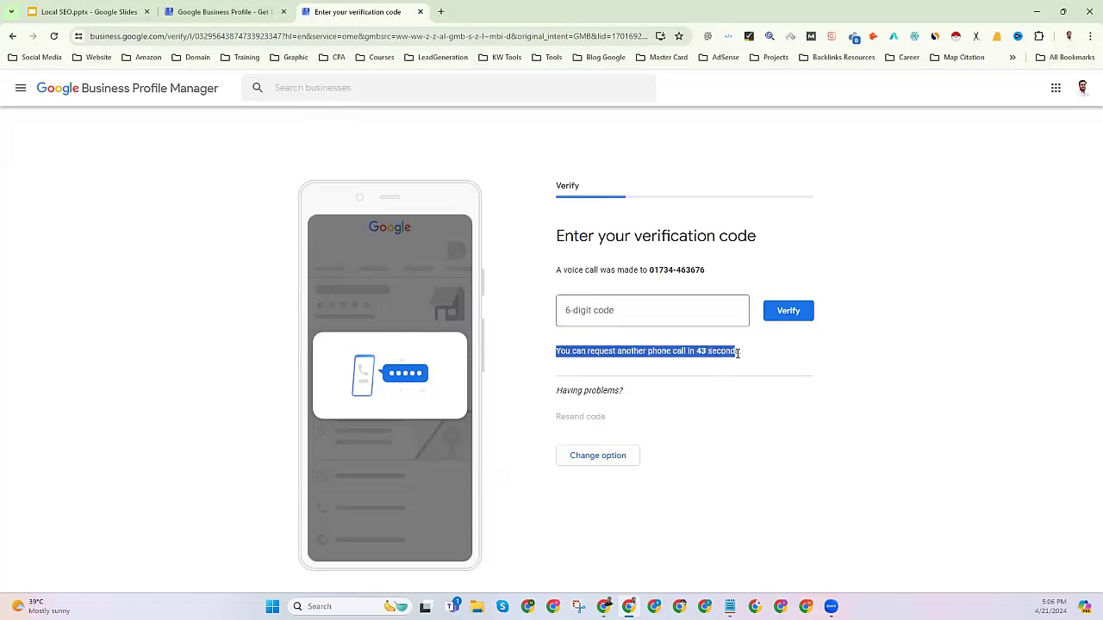
left_click(729, 362)
left_click(589, 314)
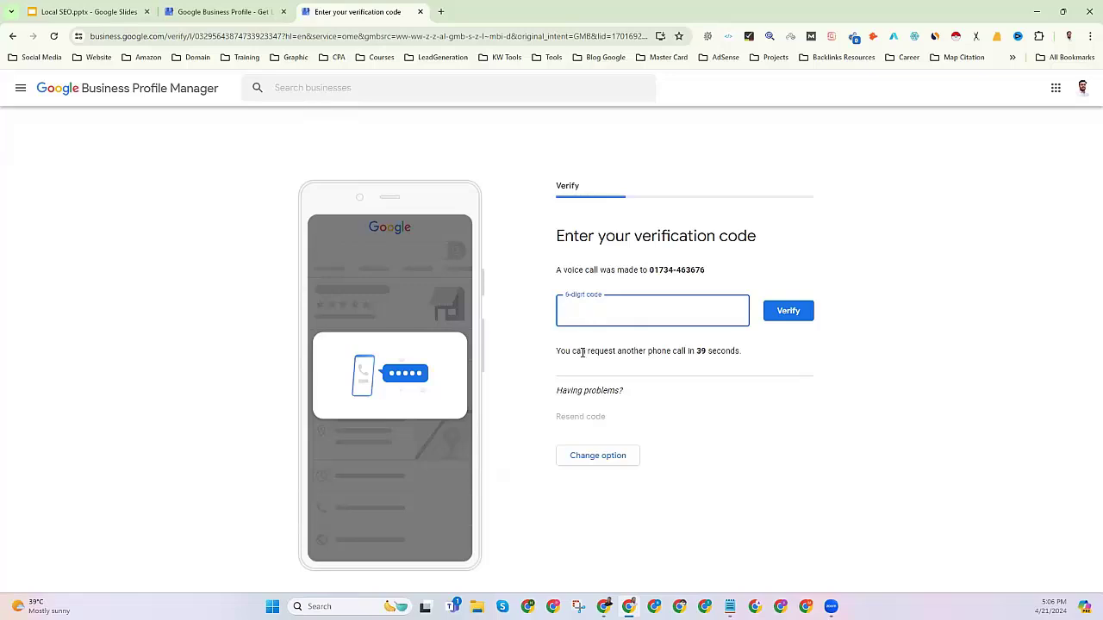
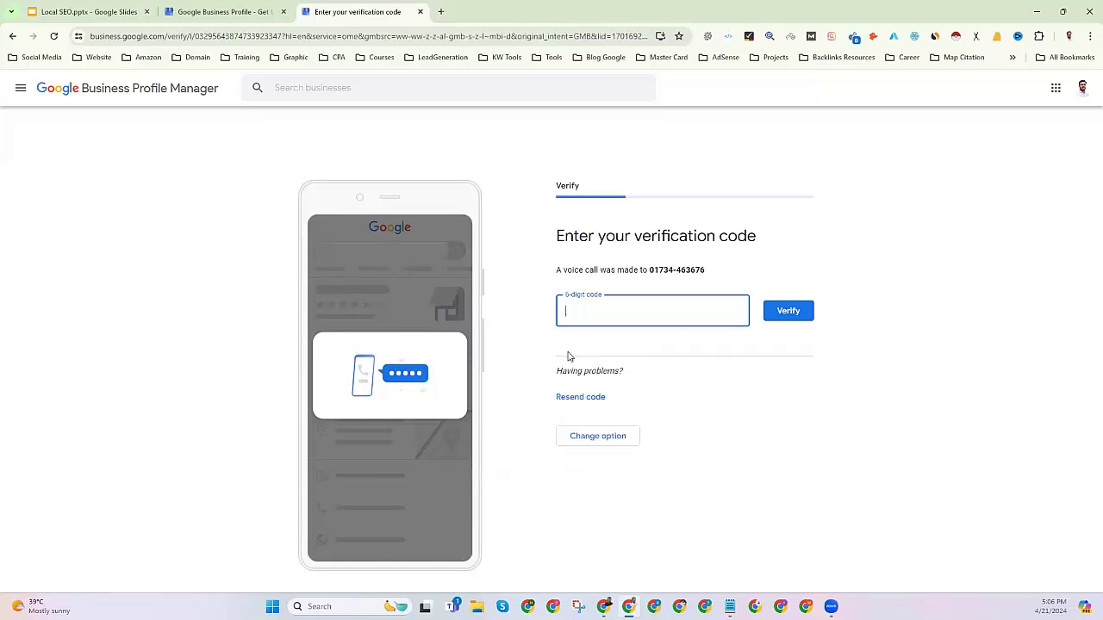
Request a new verification voice call to the business phone and ready the 6-digit code field.
left_click(572, 397)
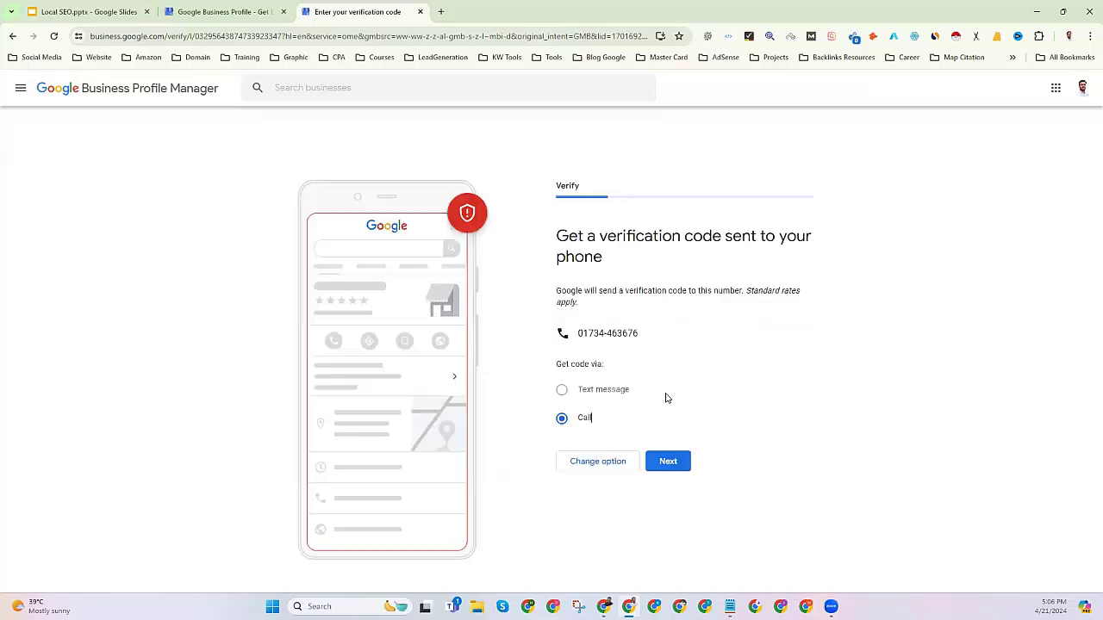
left_click(669, 461)
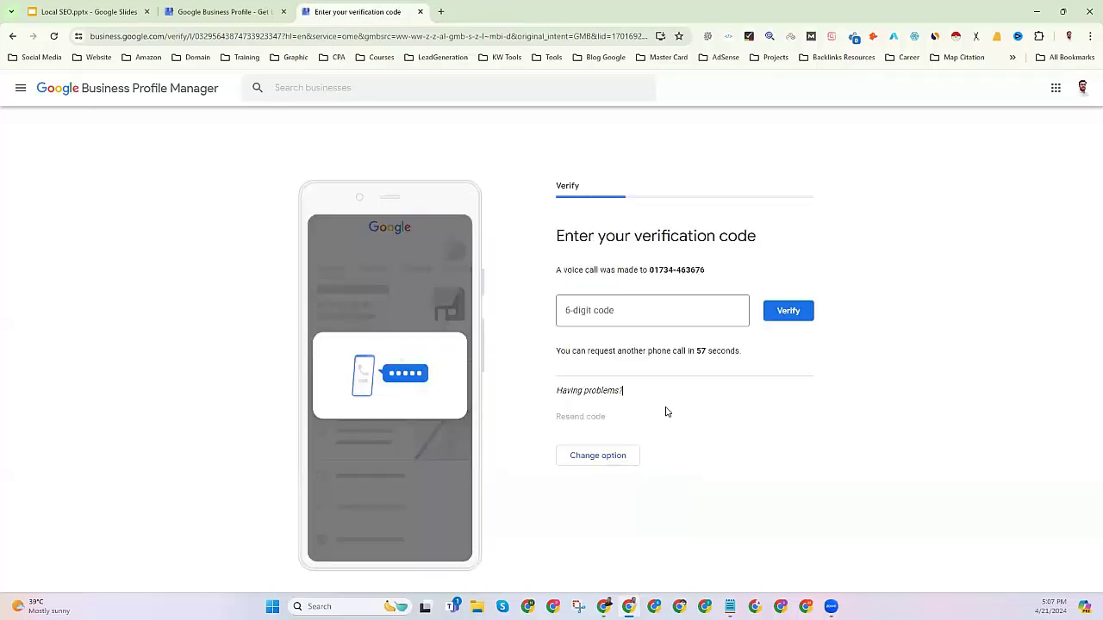
left_click(586, 313)
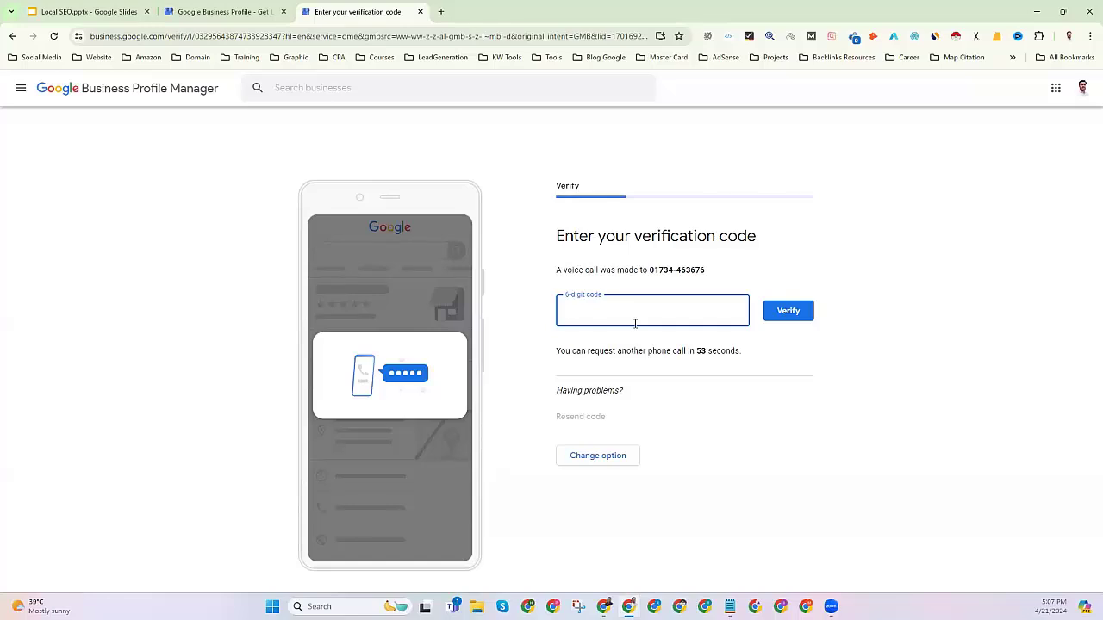
Open Gmail in a new browser tab from the bookmarks.
left_click(440, 11)
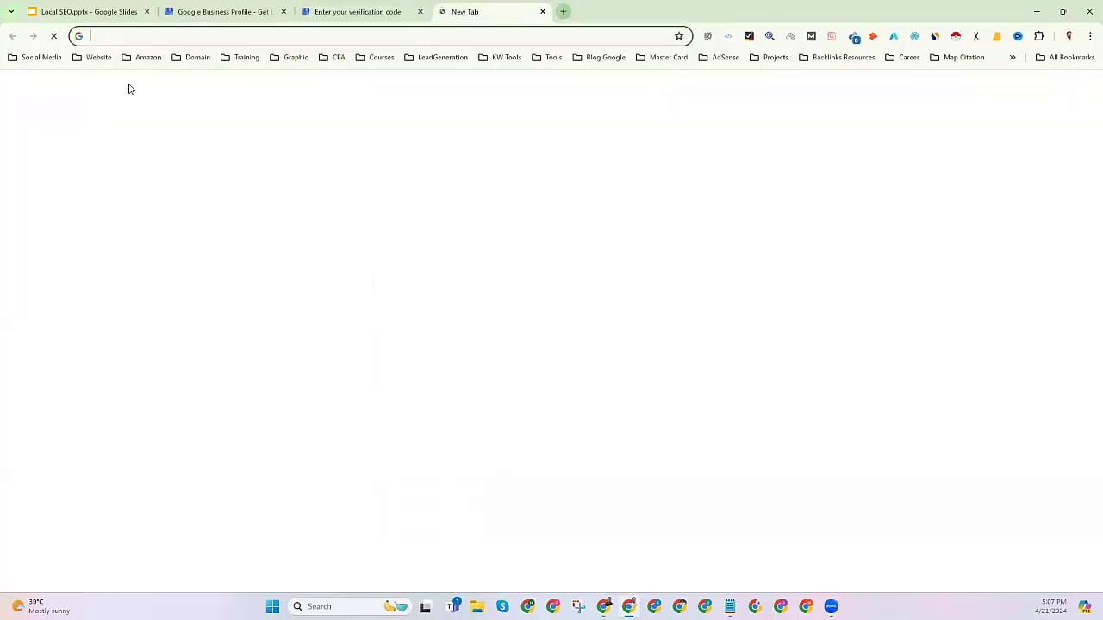
left_click(95, 57)
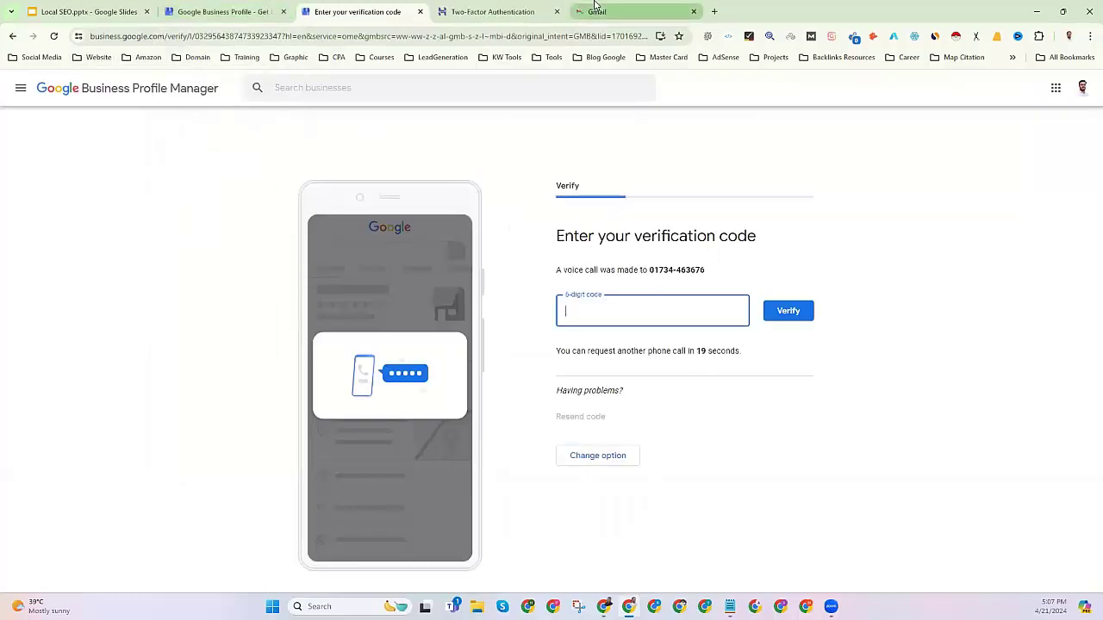
left_click(595, 12)
key("ctrl+shift+Tab")
left_click(513, 331)
key("ctrl+Tab")
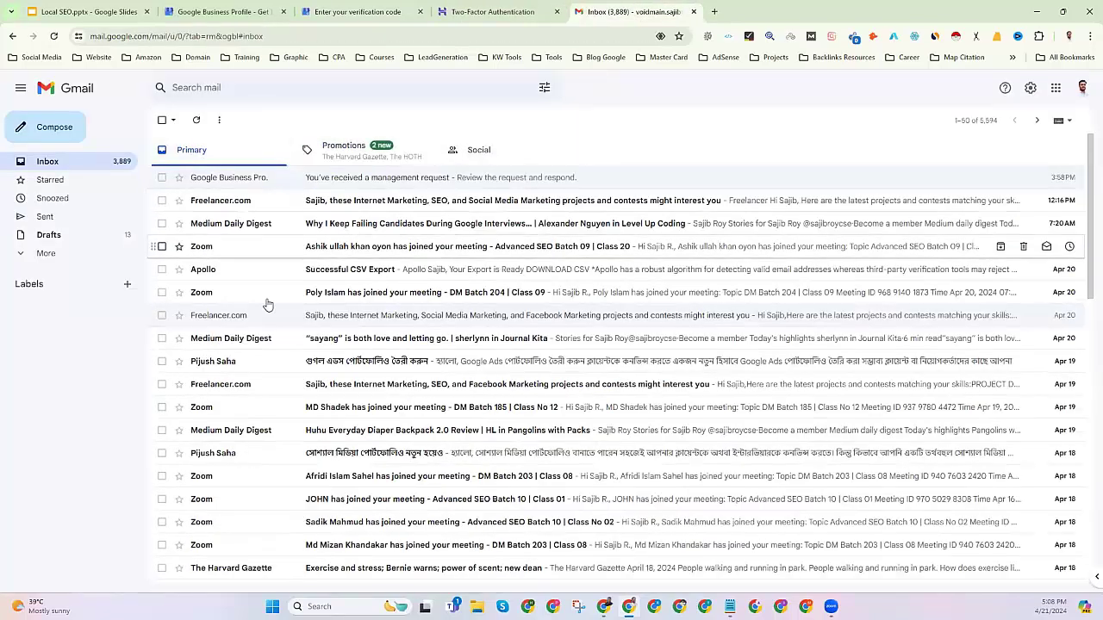
Copy the code from Hostinger's 'Your login verification code' email in Spam for the Hostinger sign-in page.
left_click(45, 252)
left_click(47, 344)
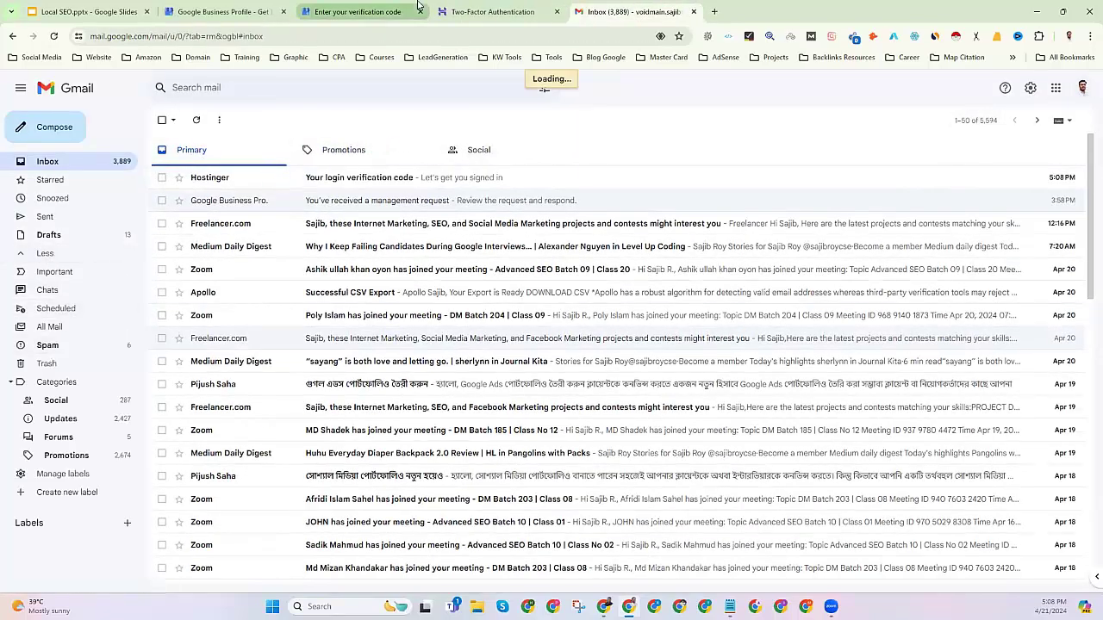
left_click(239, 179)
double_click(514, 325)
right_click(514, 324)
left_click(528, 334)
left_click(375, 10)
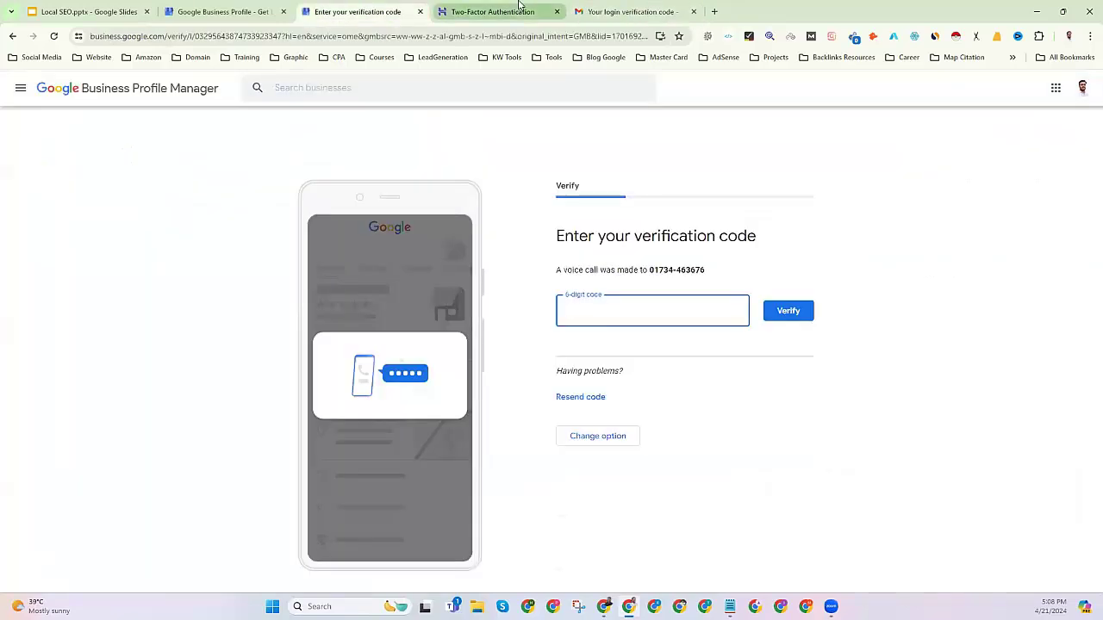
left_click(519, 11)
right_click(473, 319)
Paste the code to finish Hostinger two-factor sign-in and open the Emails section.
left_click(496, 429)
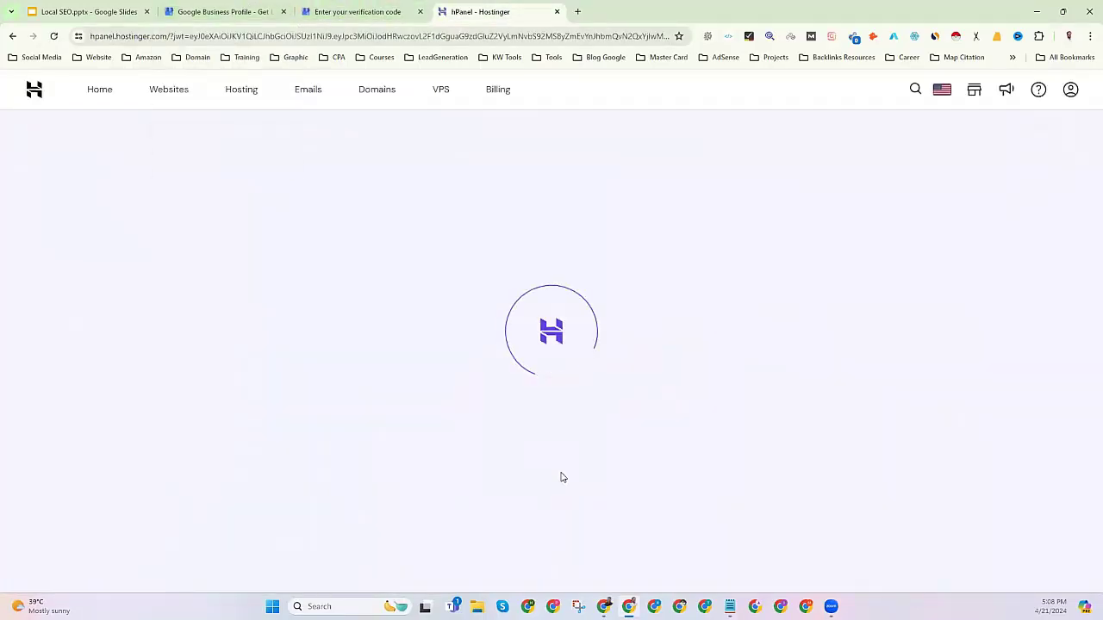
left_click(311, 97)
left_click(239, 9)
left_click(356, 11)
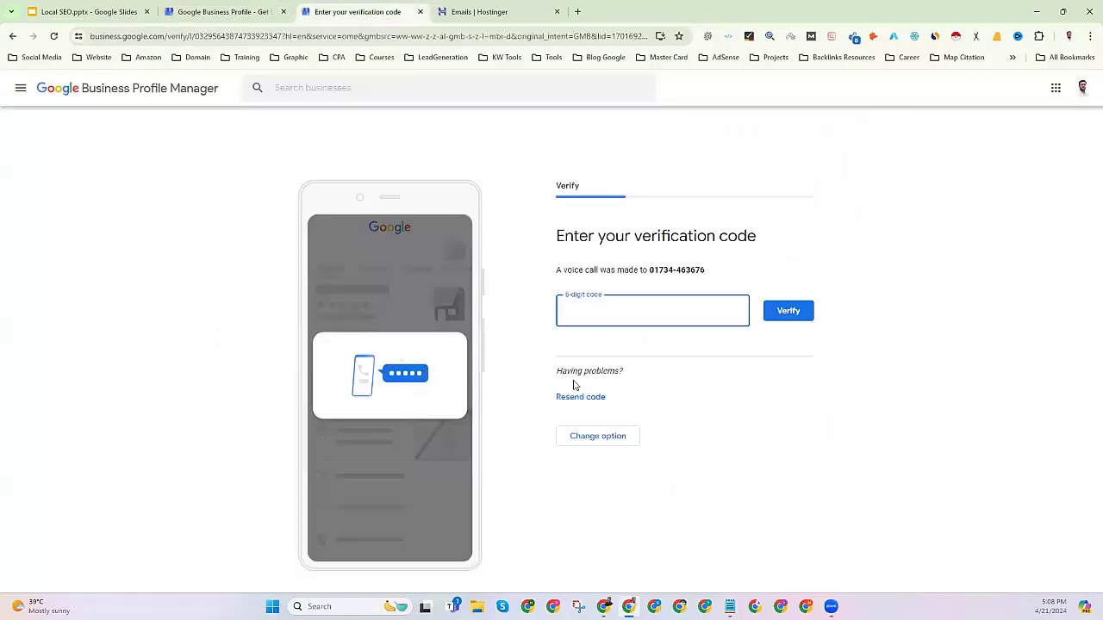
left_click(483, 11)
Open the business mailbox inbox in webmail, dismiss the Grammar popup, and return to the verification page.
left_click(342, 259)
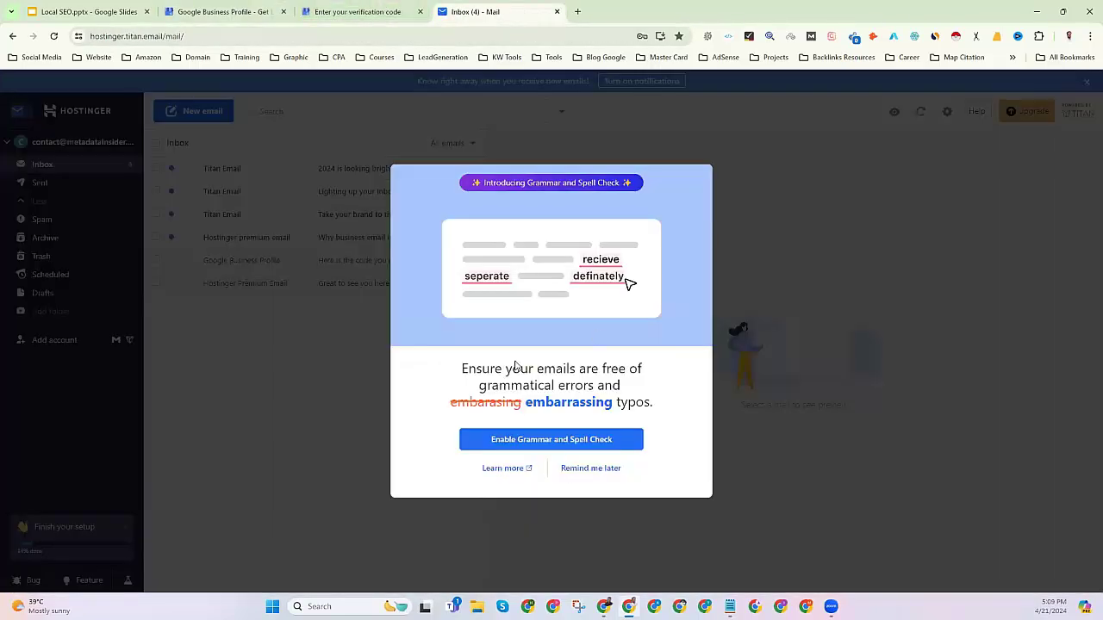
left_click(524, 443)
left_click(25, 89)
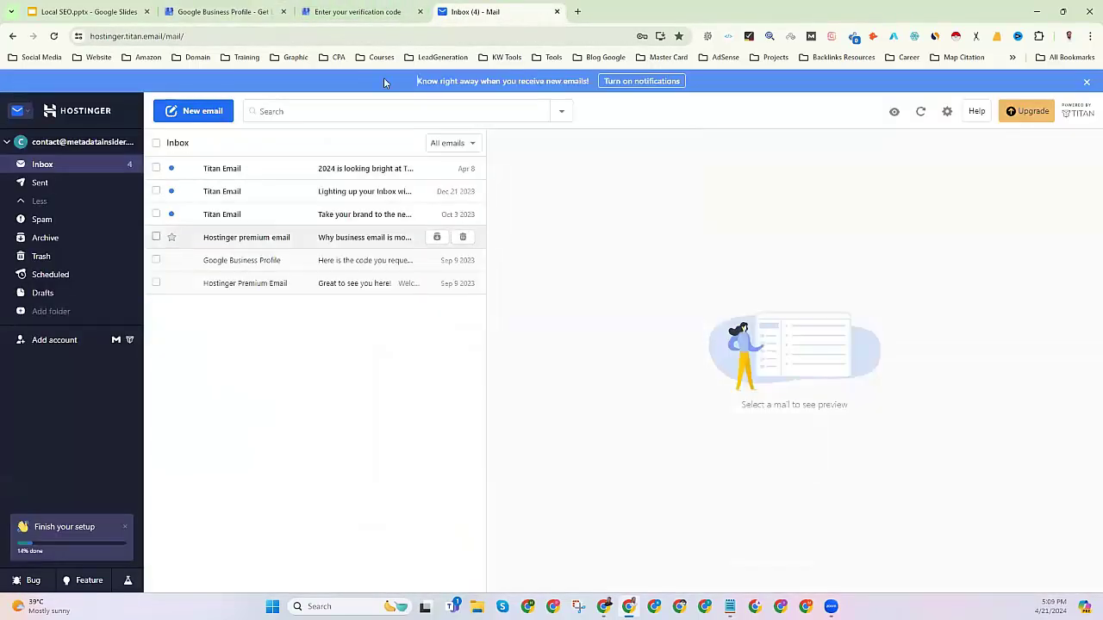
left_click(356, 11)
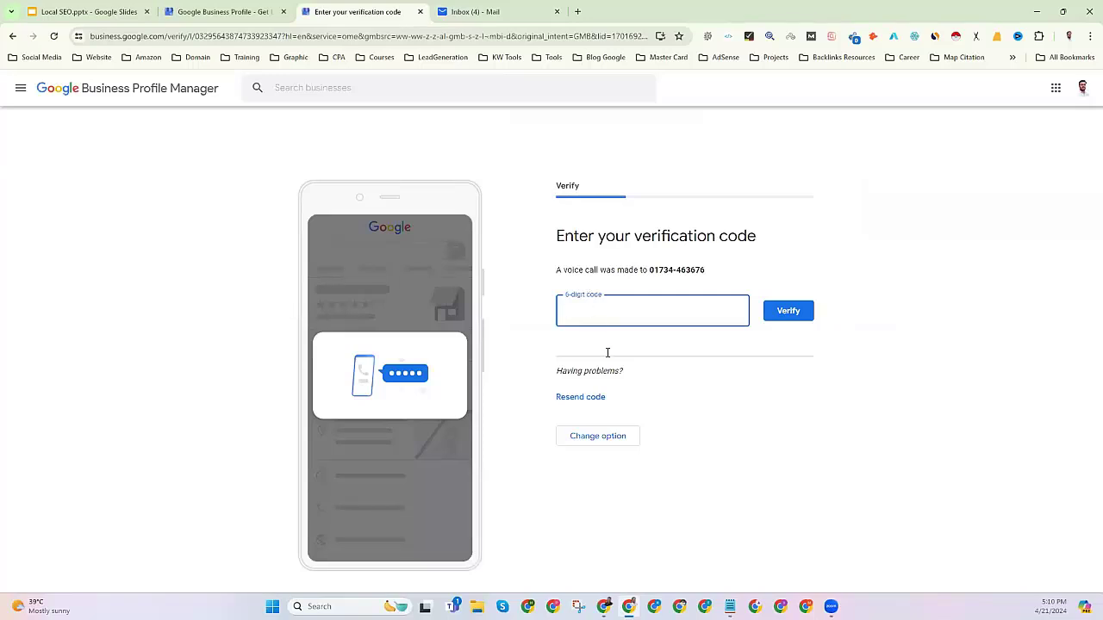
Switch verification to Email code, sent to the 'contact' address instead of 'info'.
left_click(586, 443)
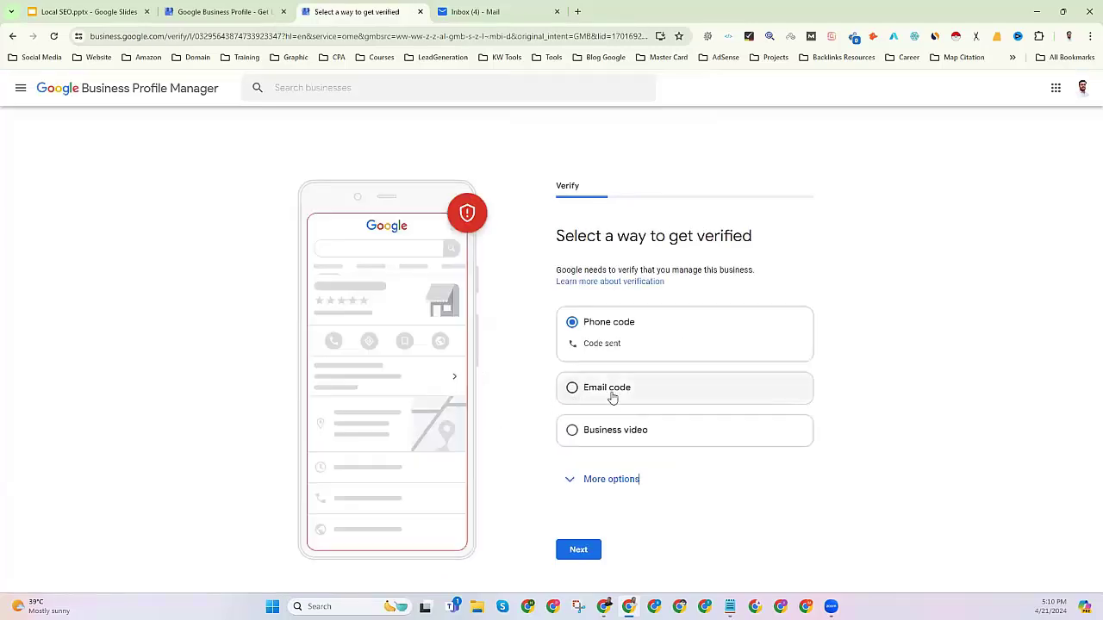
left_click(611, 392)
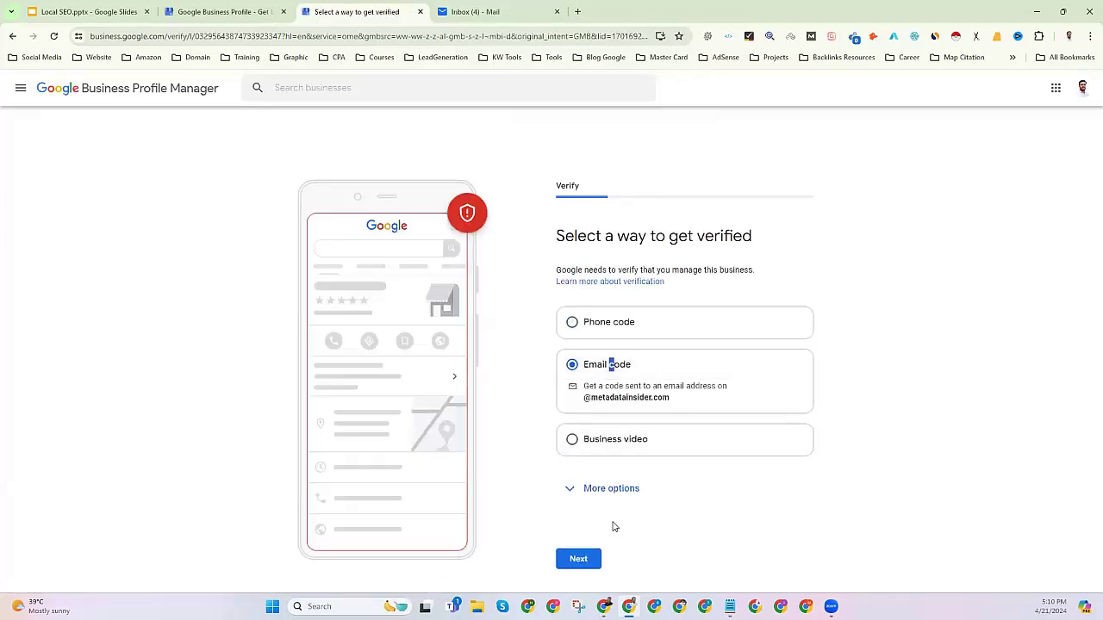
left_click(579, 560)
left_click(561, 341)
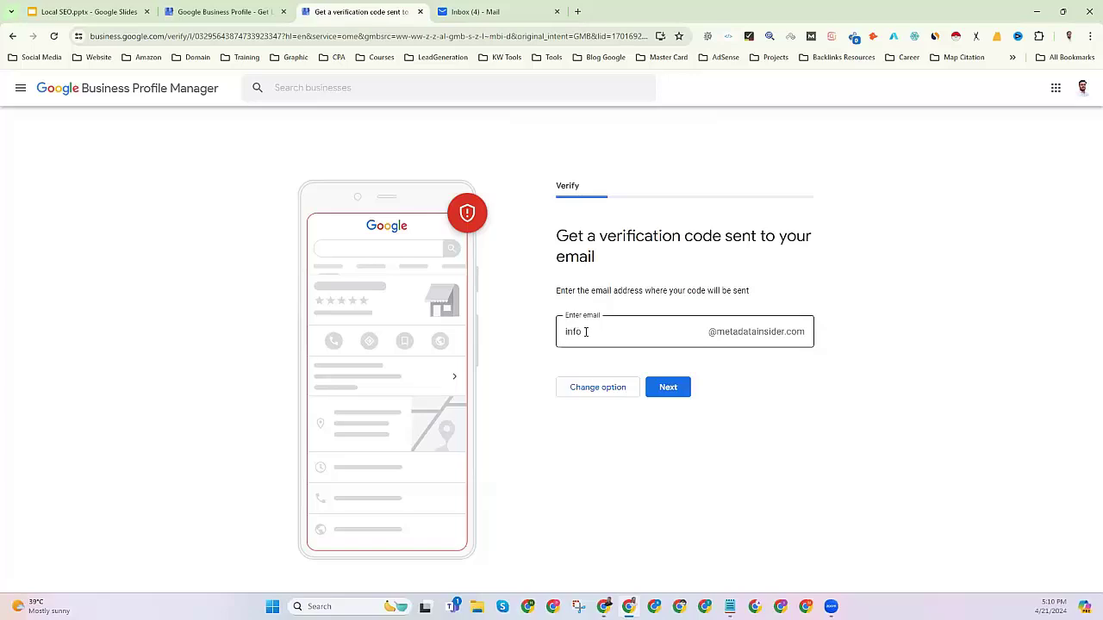
left_click_drag(561, 332, 676, 328)
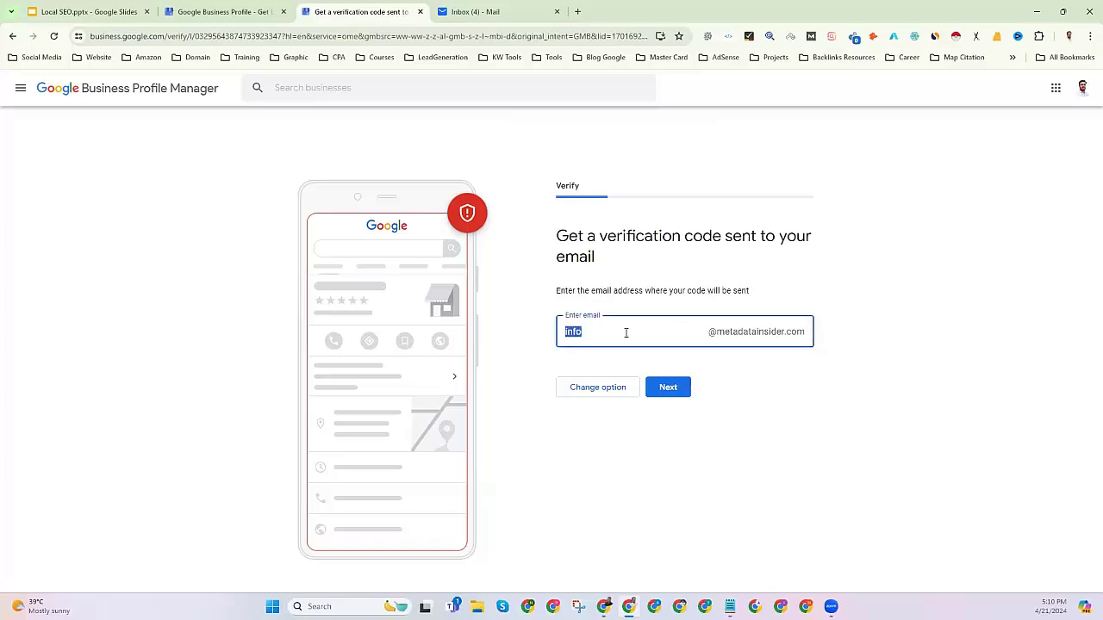
type("contact")
left_click(665, 389)
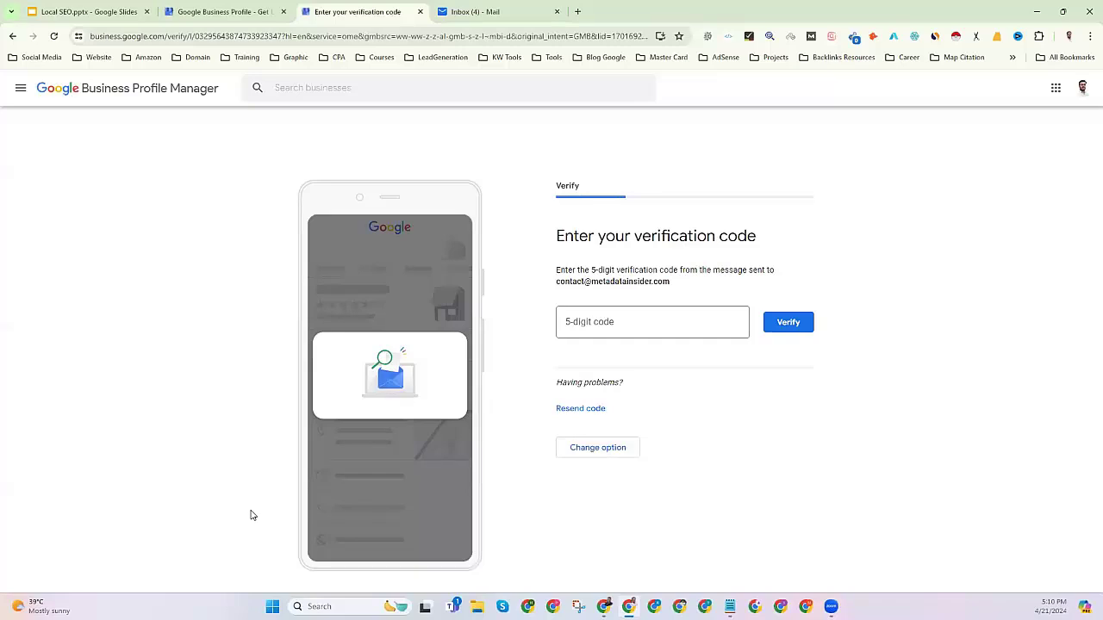
left_click(567, 326)
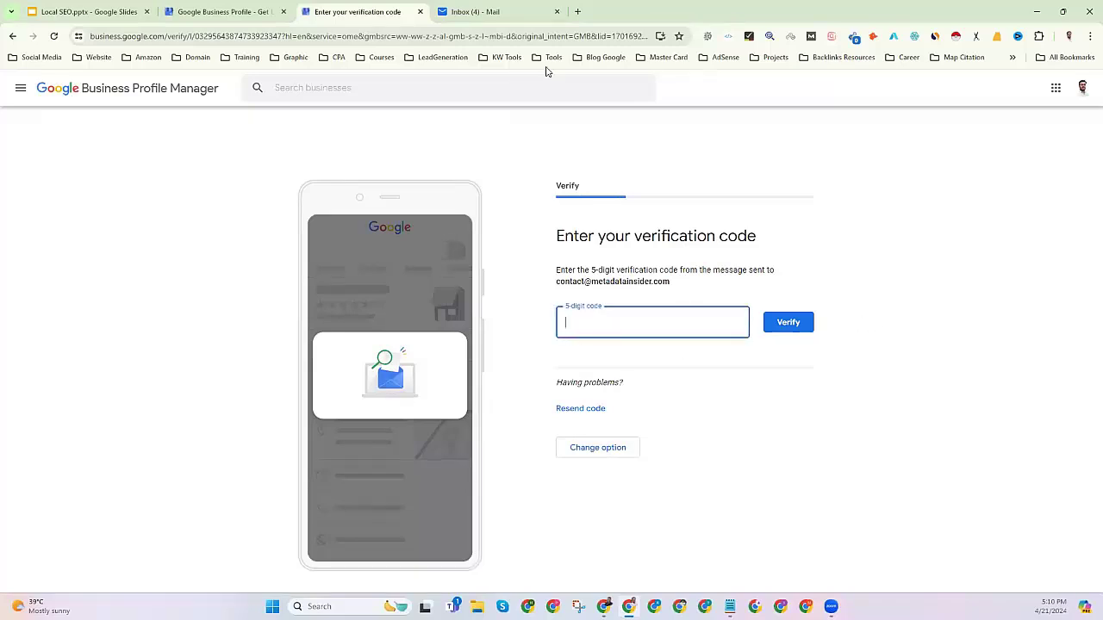
Copy the 5-digit code from the Google Business Profile email and paste it into the verification page.
left_click(483, 11)
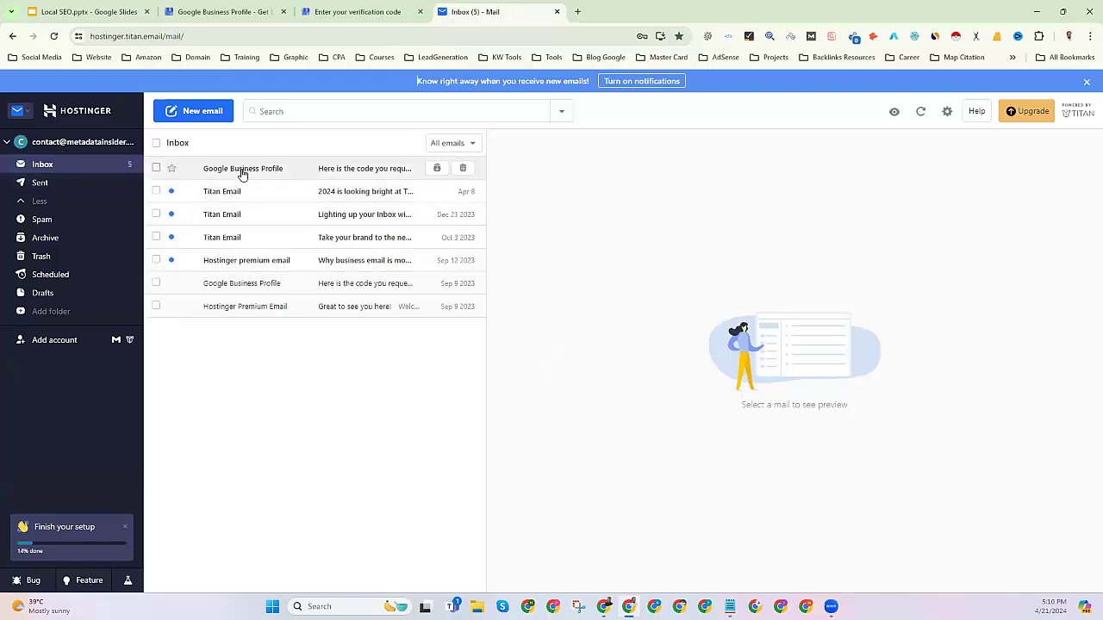
left_click(243, 171)
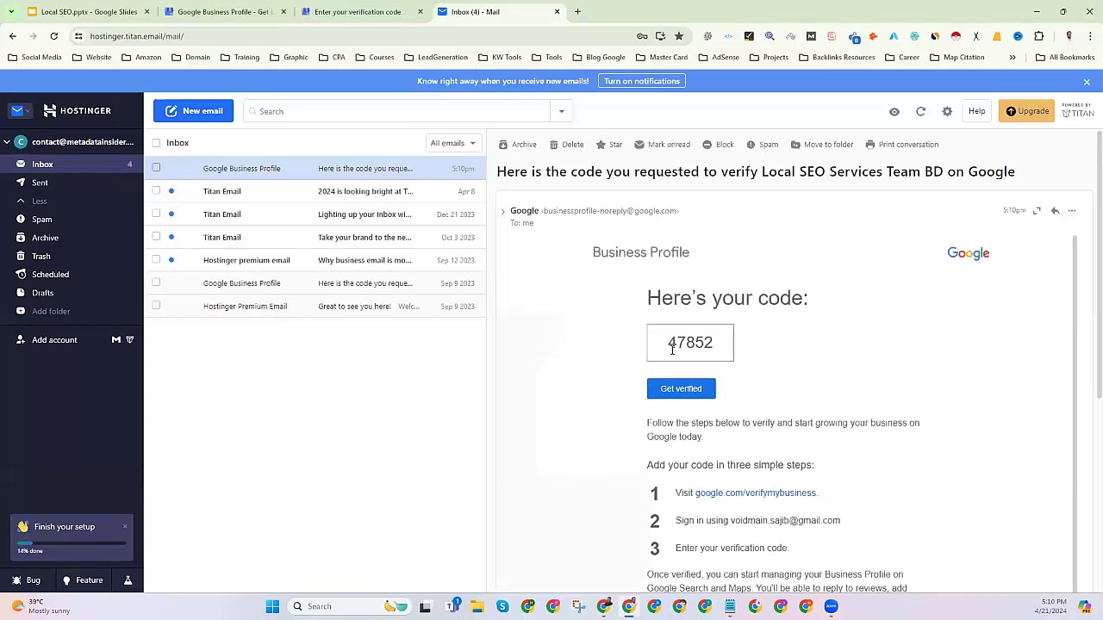
double_click(674, 343)
right_click(686, 350)
left_click(694, 358)
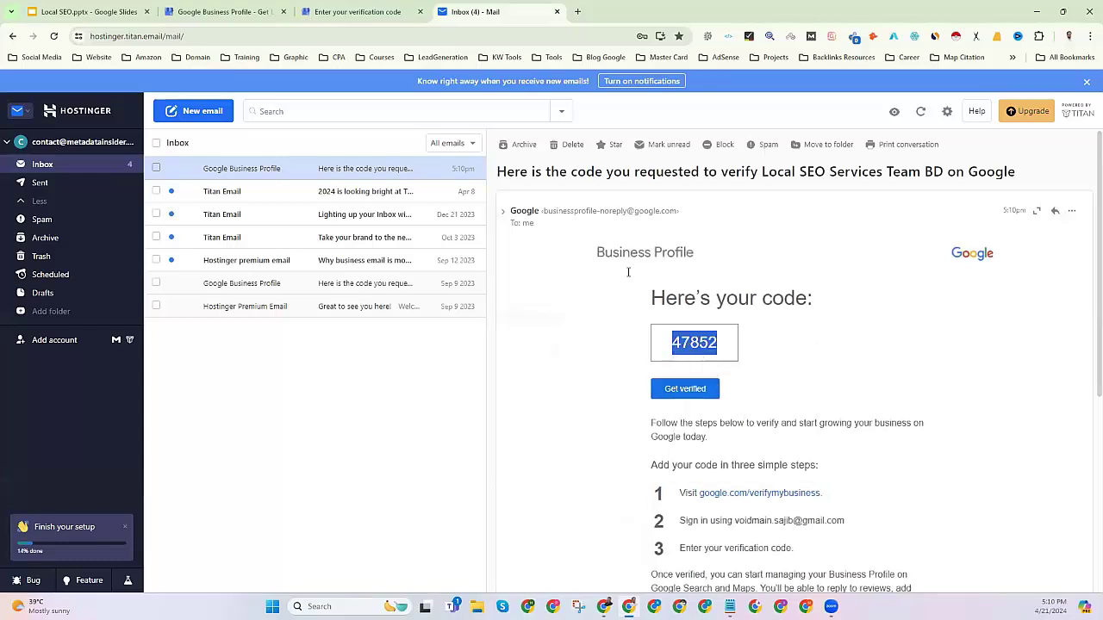
left_click(380, 12)
key("ctrl+v")
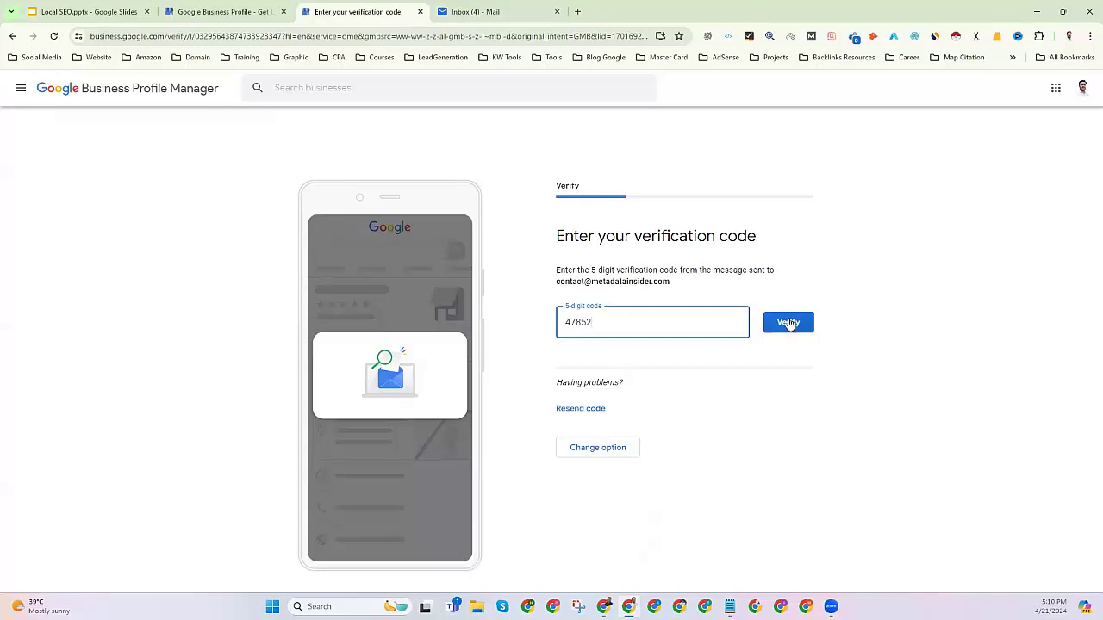
Submit the 5-digit code and continue past the 'You're now verified' confirmation.
left_click(789, 324)
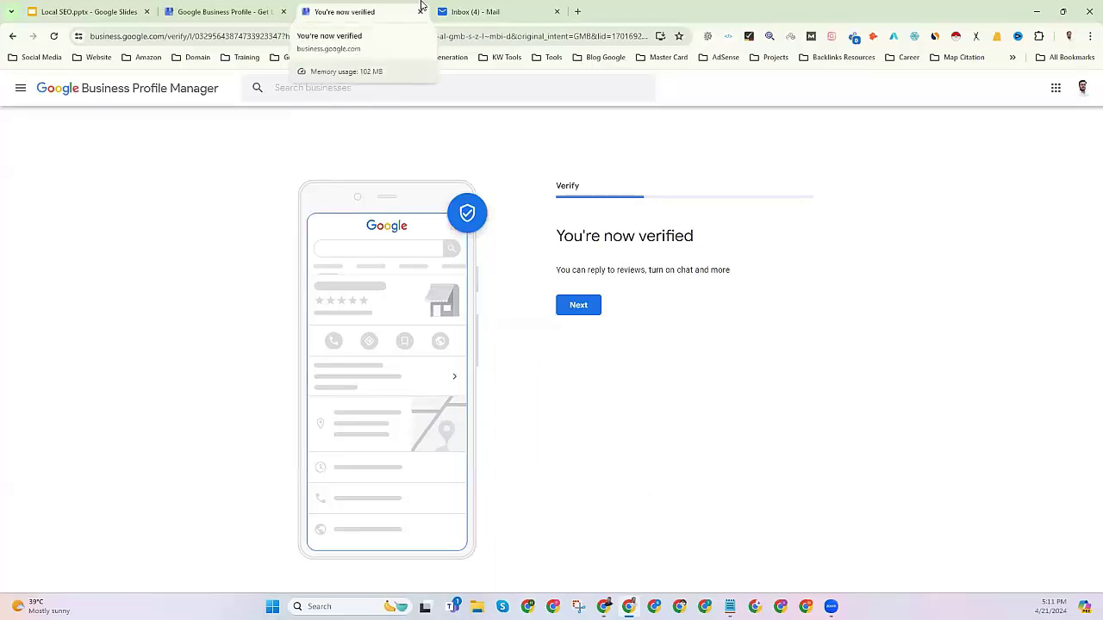
left_click_drag(561, 235, 706, 244)
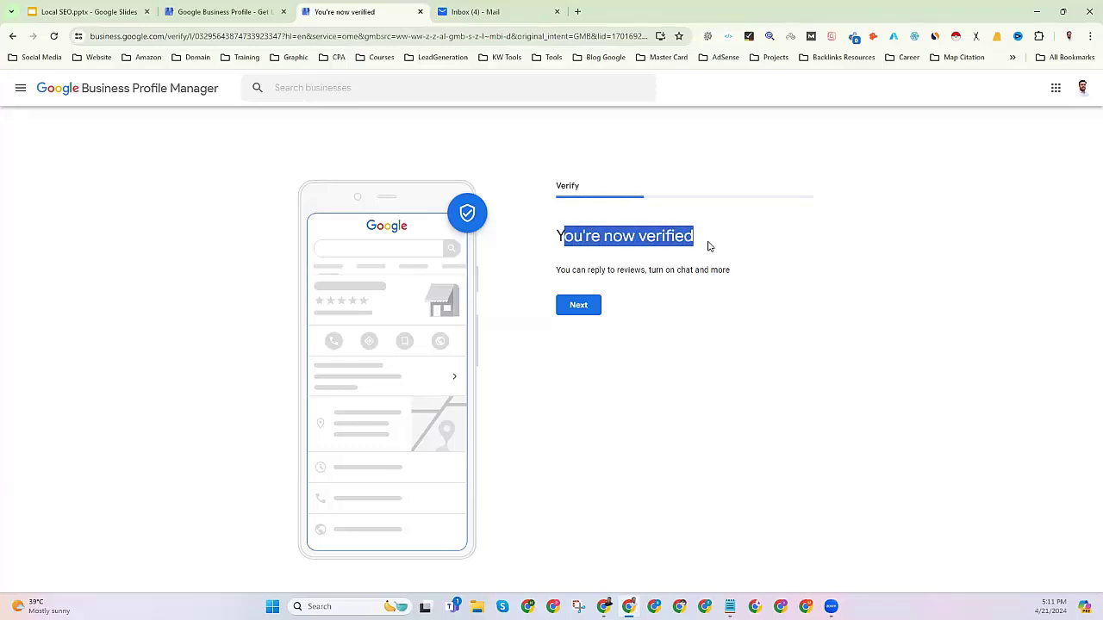
left_click(577, 308)
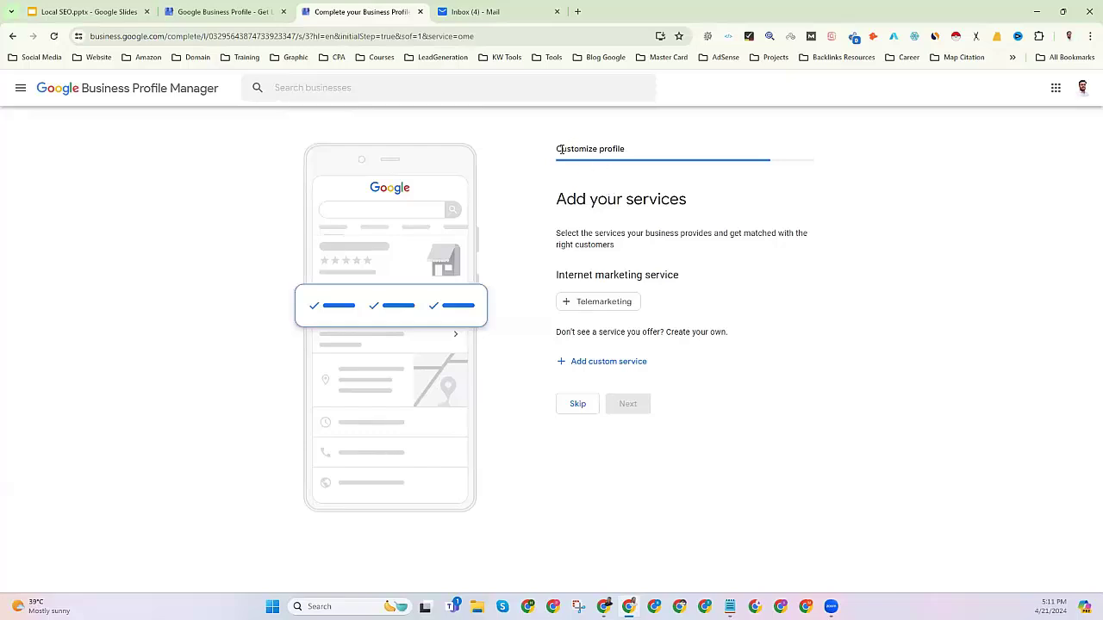
Add 'Organic SEO' and 'Local SEO' as custom services and continue.
left_click_drag(566, 199, 686, 199)
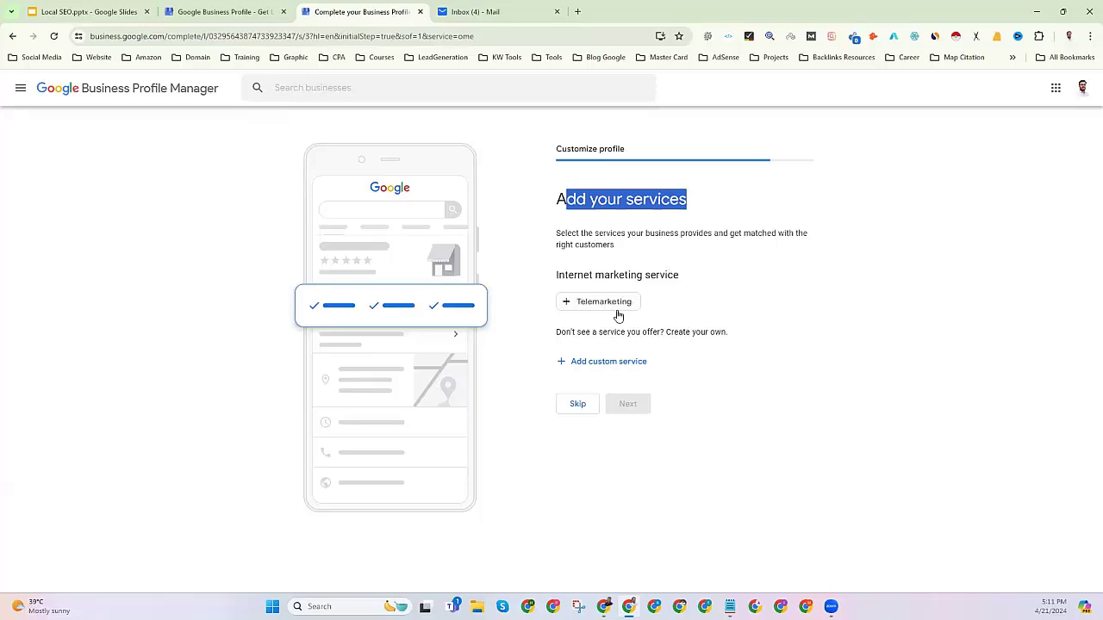
left_click(587, 363)
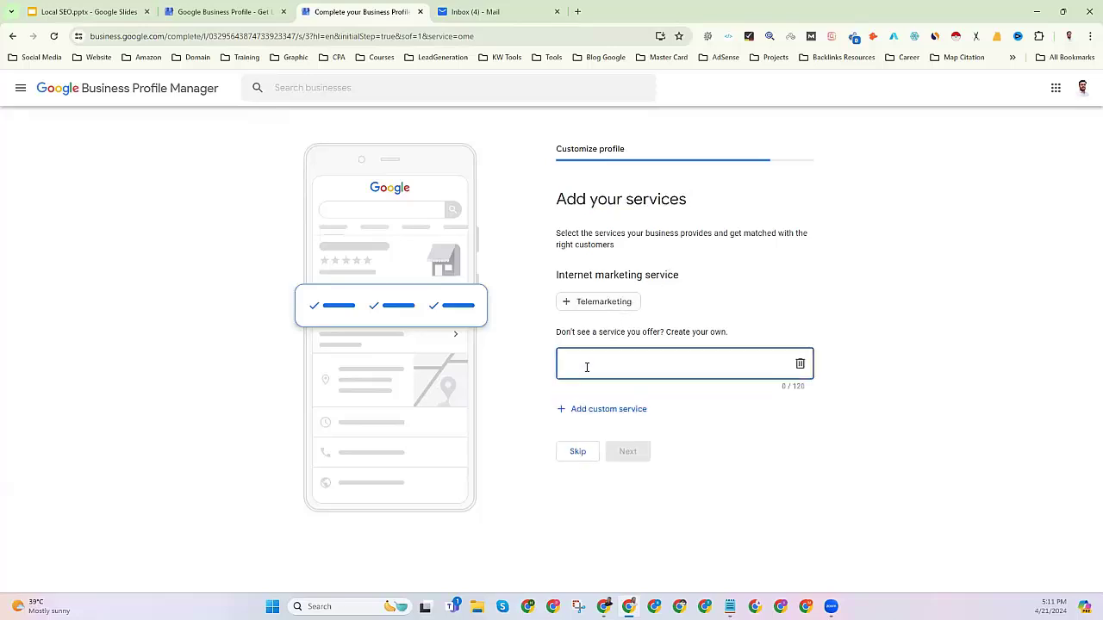
type("Organic S")
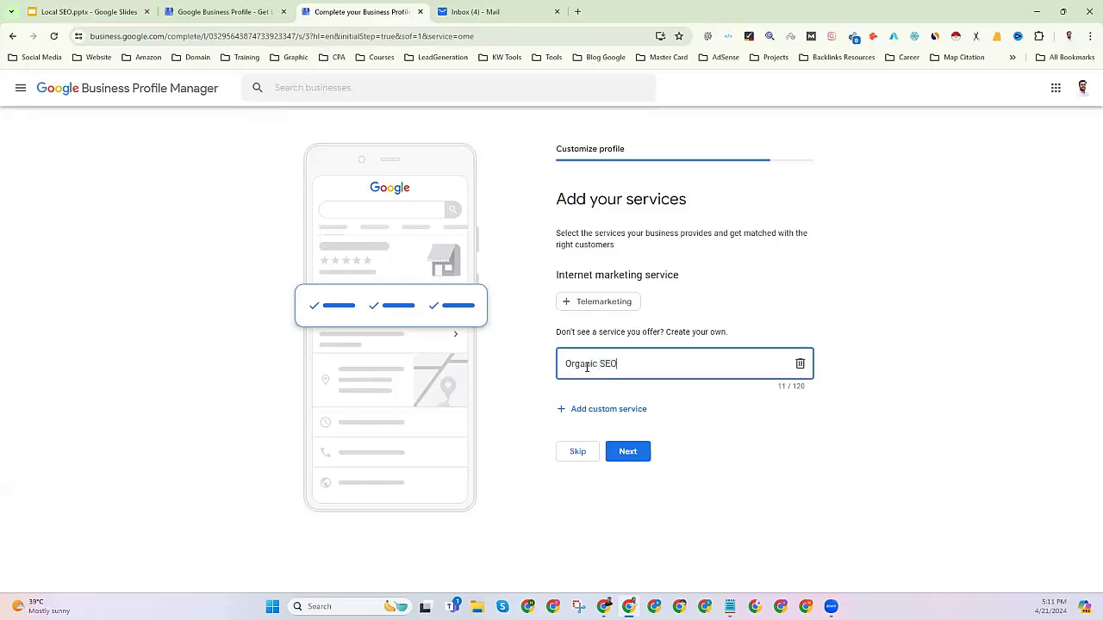
type("EO")
left_click(586, 411)
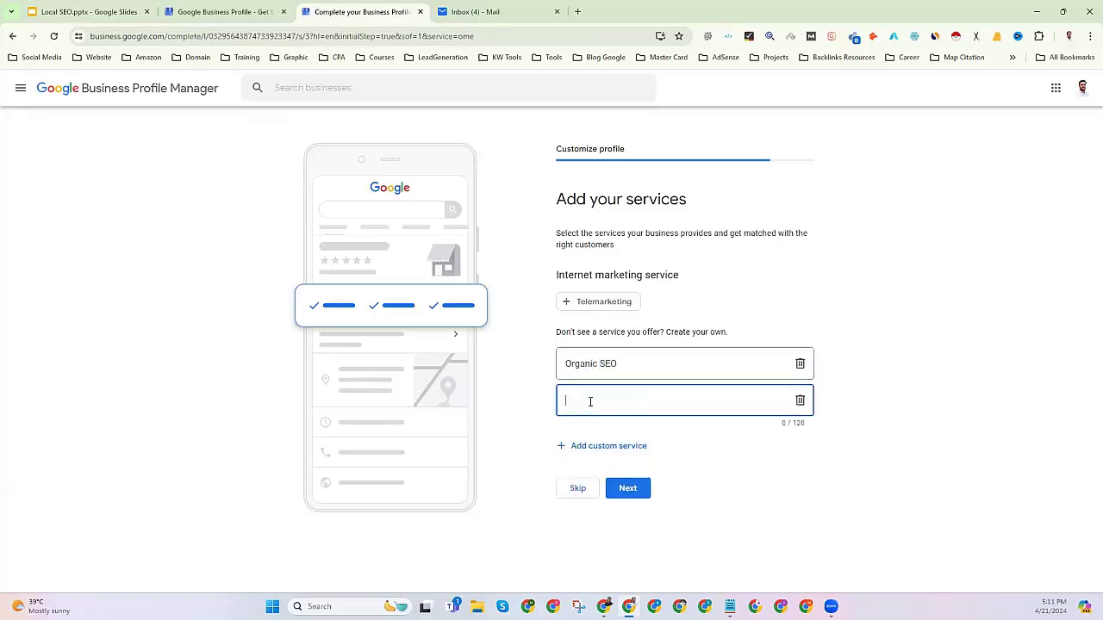
type("Local SEO")
left_click(627, 489)
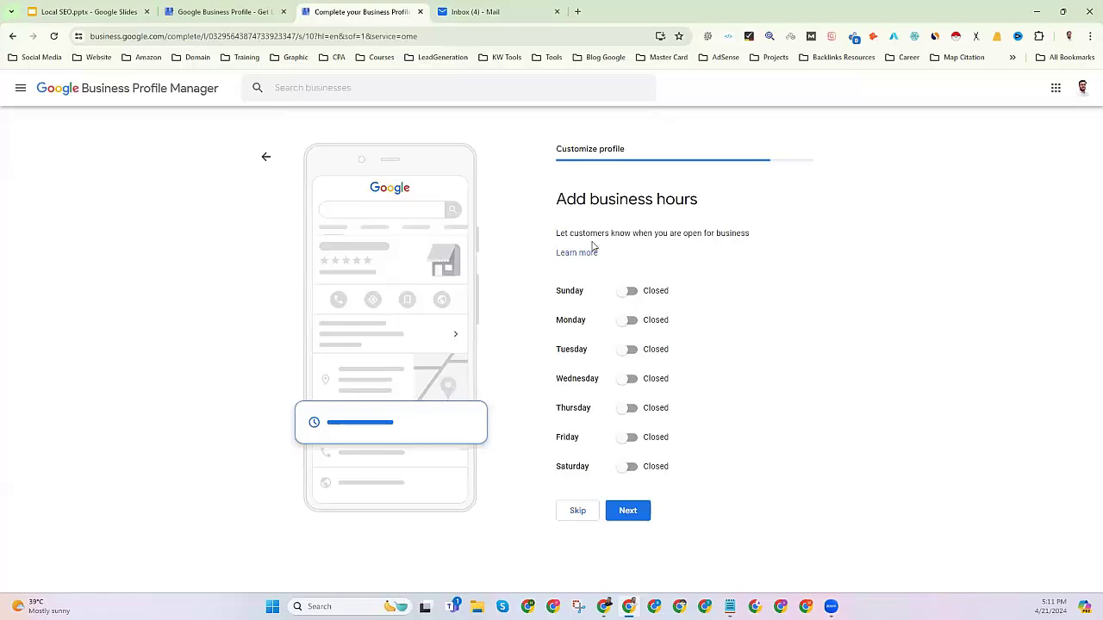
Mark every day Sunday through Saturday as open, with Sunday set to 24 hours.
left_click(630, 291)
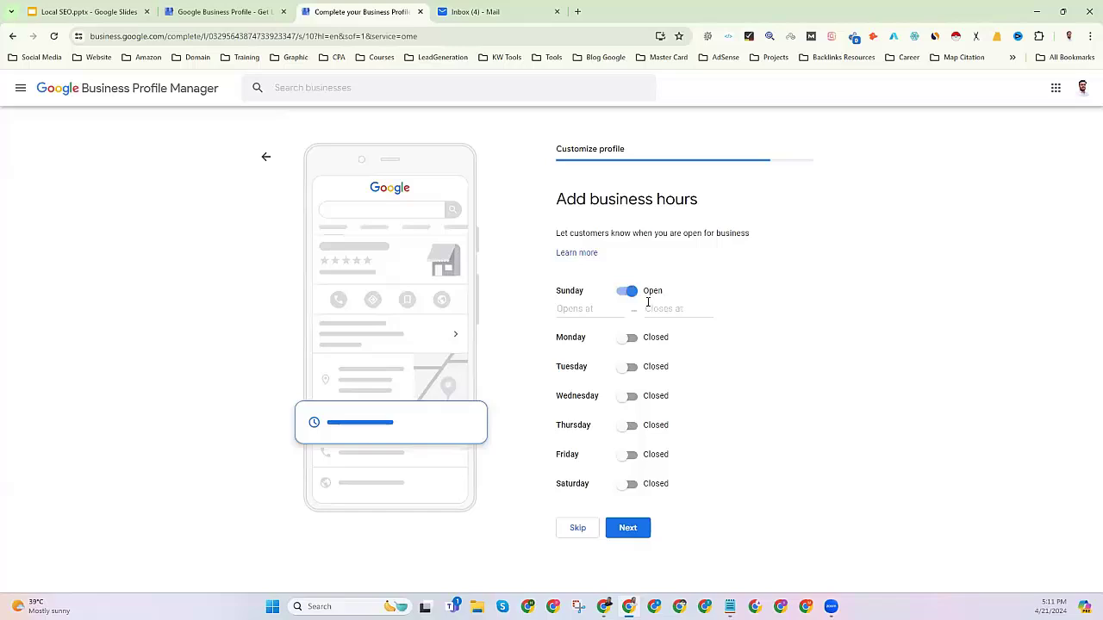
left_click(573, 307)
scroll(586, 387, "down", 11)
scroll(599, 419, "up", 4)
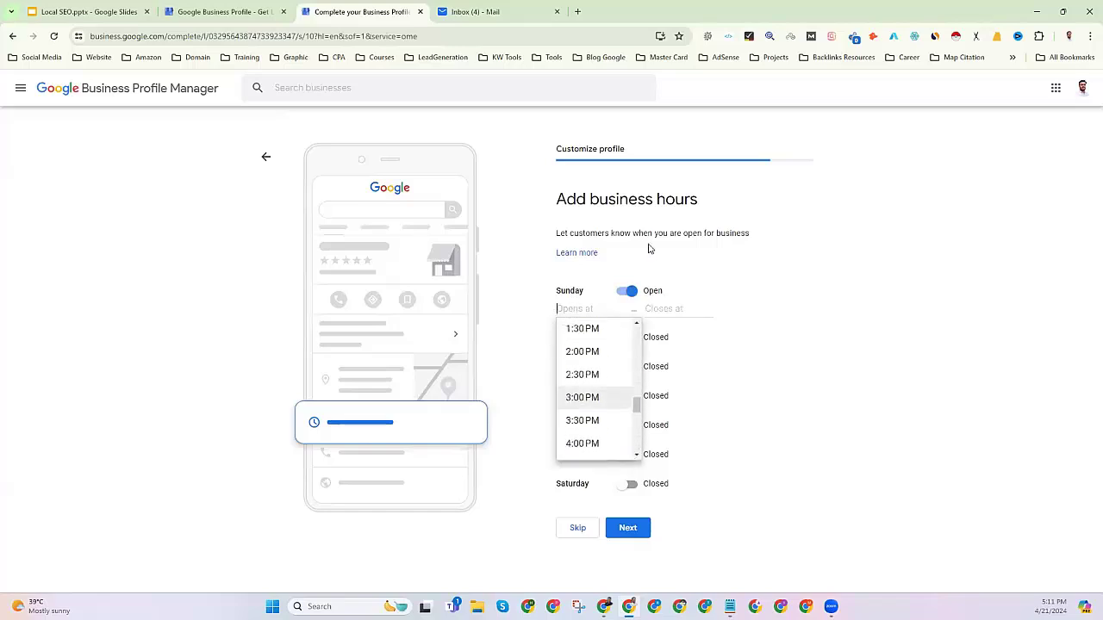
left_click(579, 310)
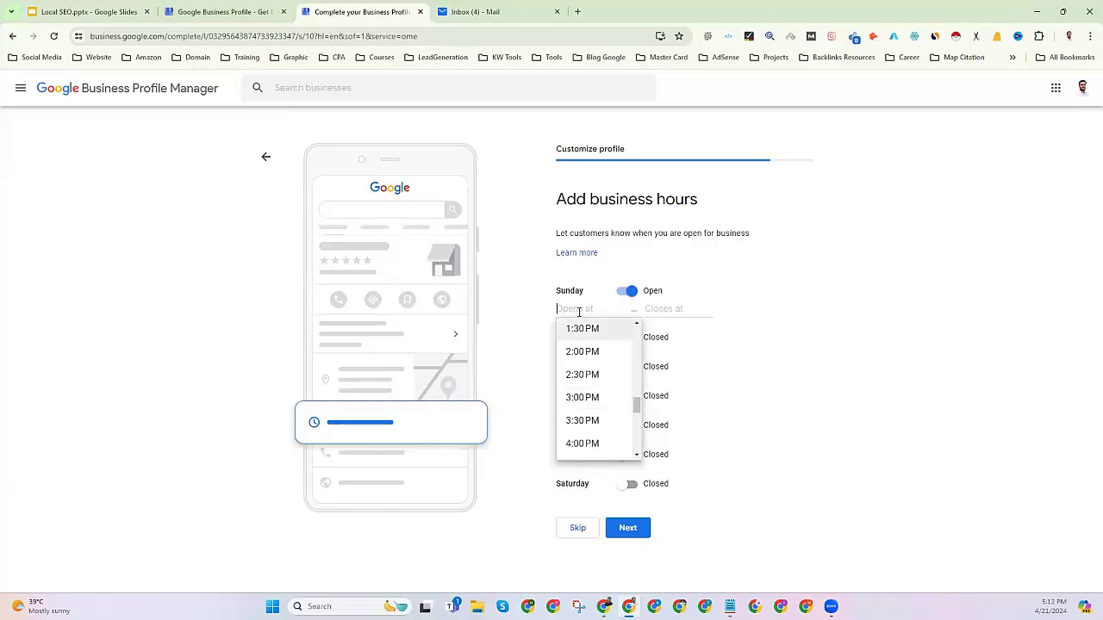
scroll(610, 423, "up", 9)
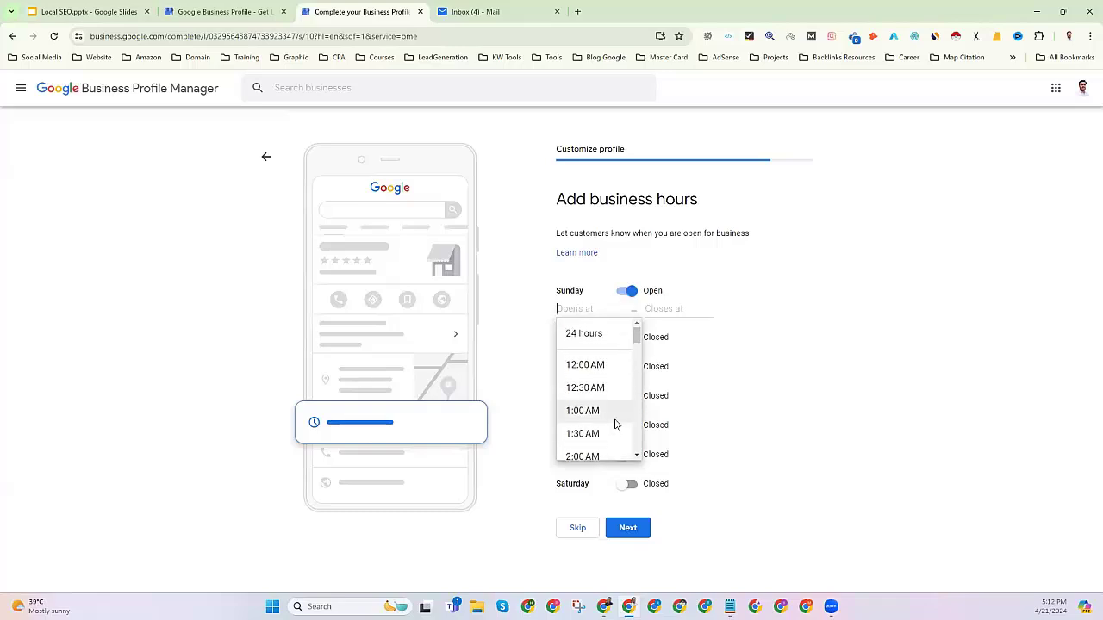
left_click(592, 346)
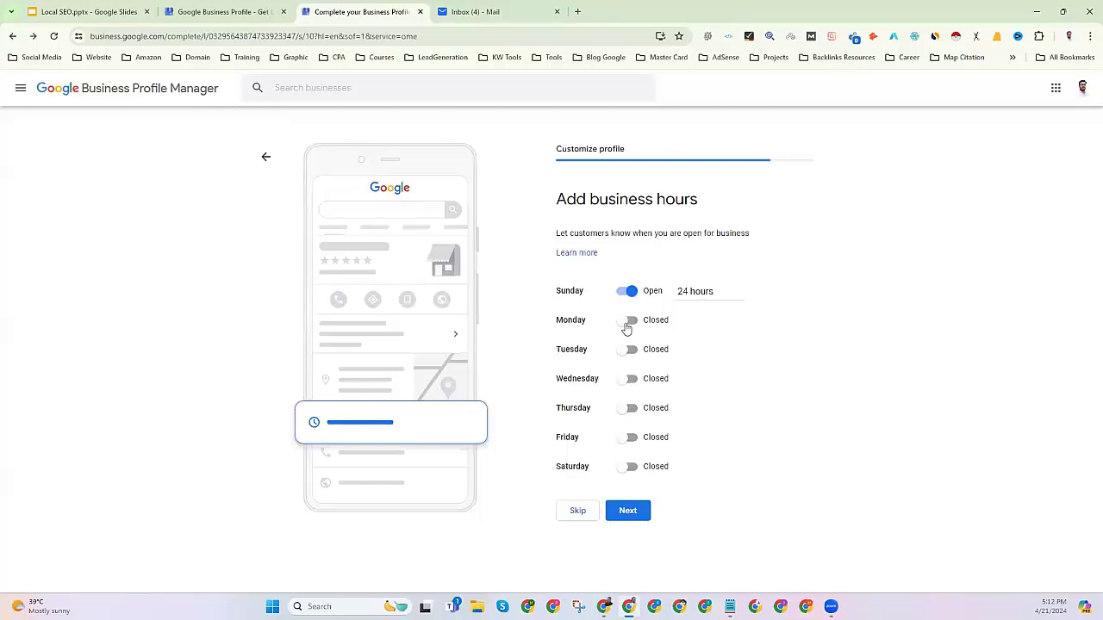
left_click(628, 321)
left_click(626, 369)
left_click(616, 415)
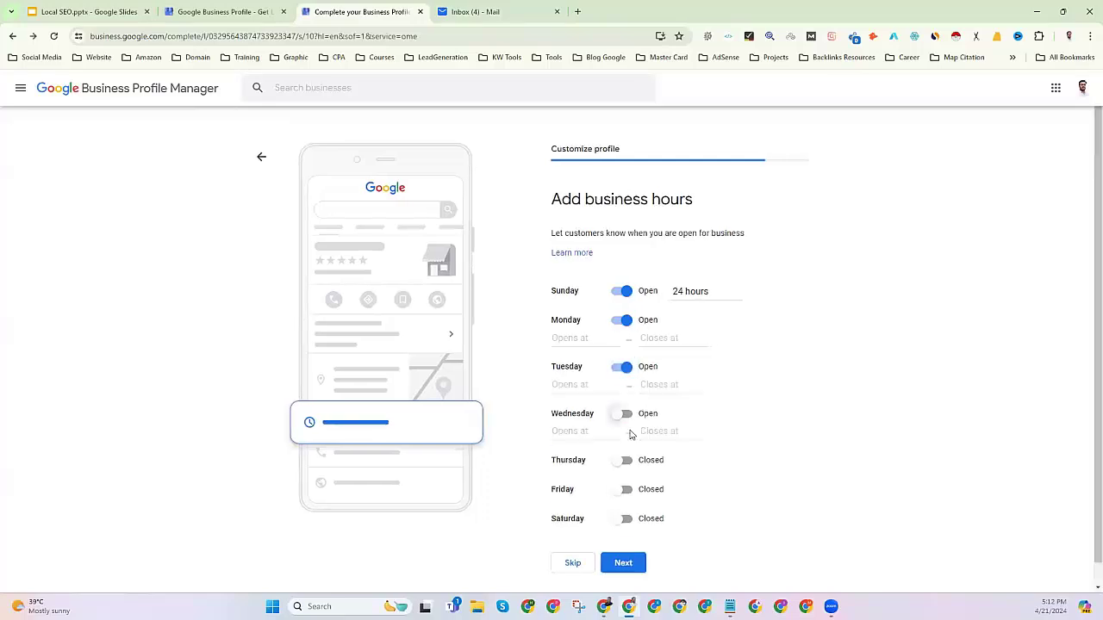
left_click(624, 463)
left_click(622, 508)
scroll(627, 517, "down", 1)
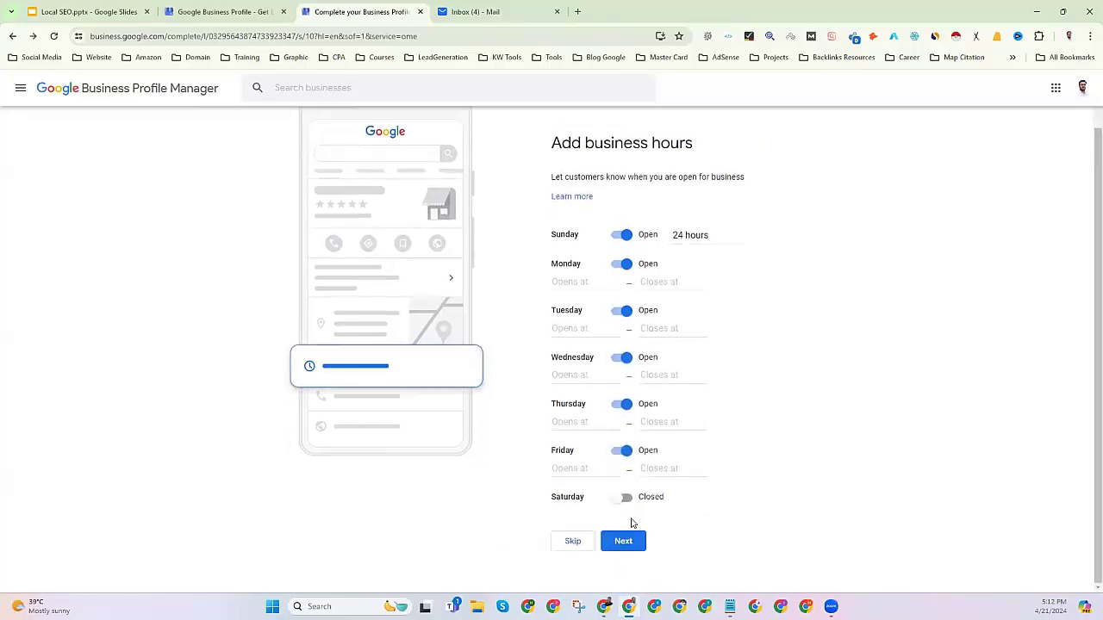
left_click(618, 501)
Set Monday through Saturday to open 24 hours, switch Sunday back to Closed, and save.
left_click(570, 284)
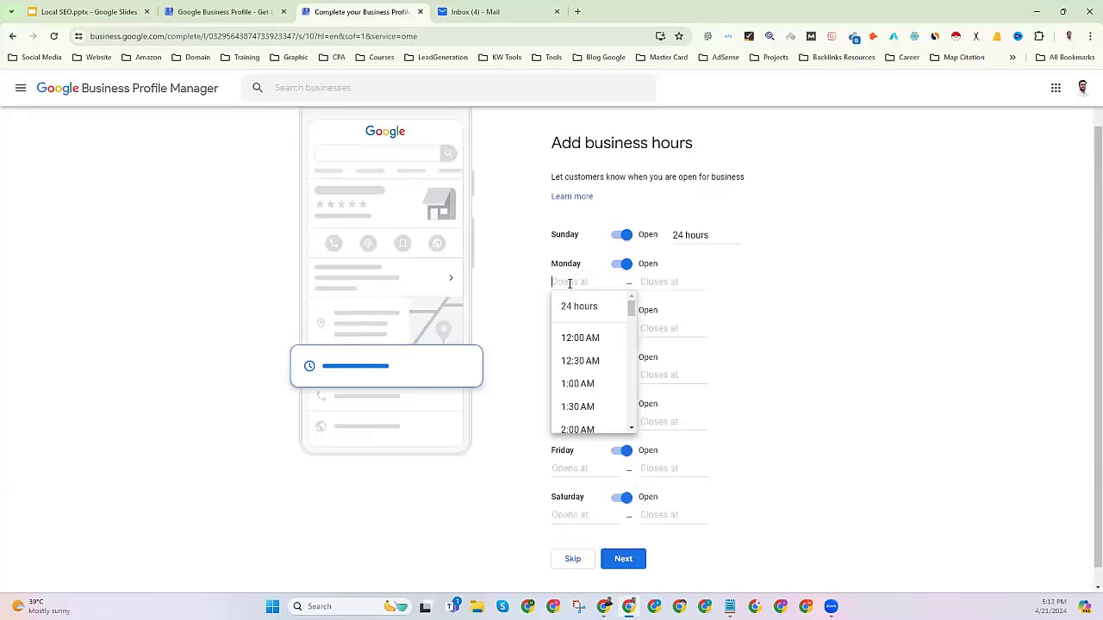
left_click(579, 309)
left_click(577, 316)
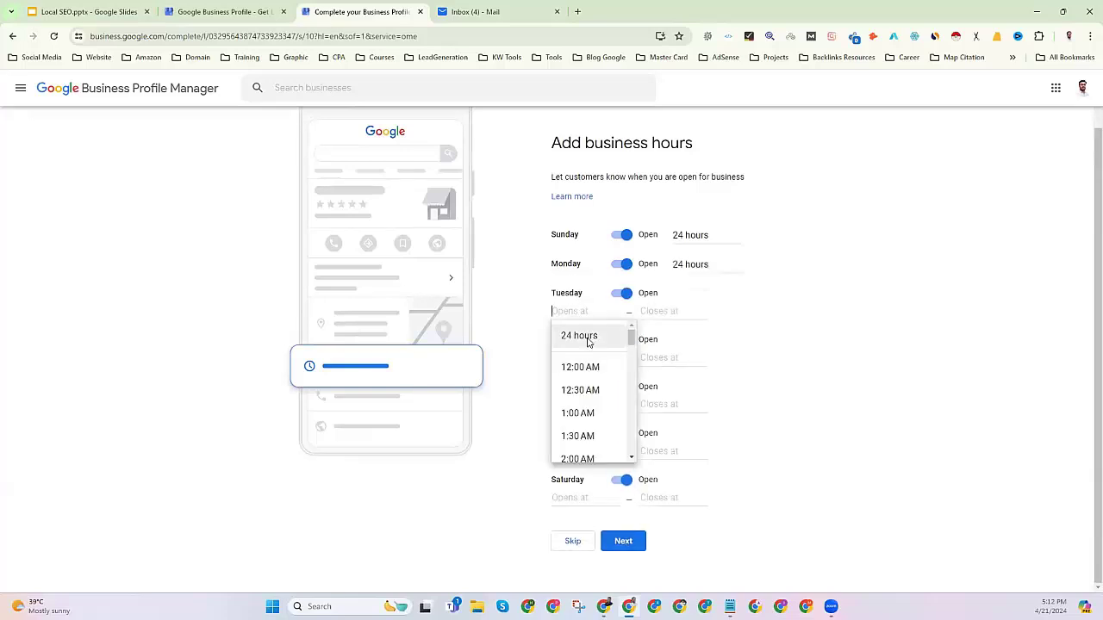
left_click(580, 334)
left_click(587, 363)
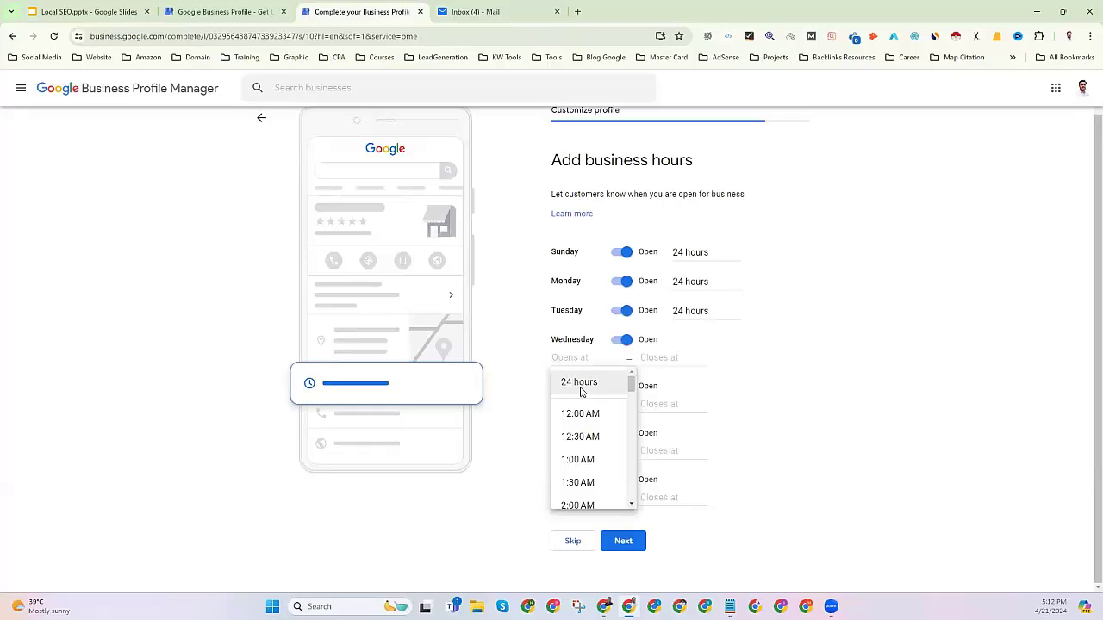
left_click(580, 385)
left_click(583, 404)
left_click(585, 427)
left_click(576, 447)
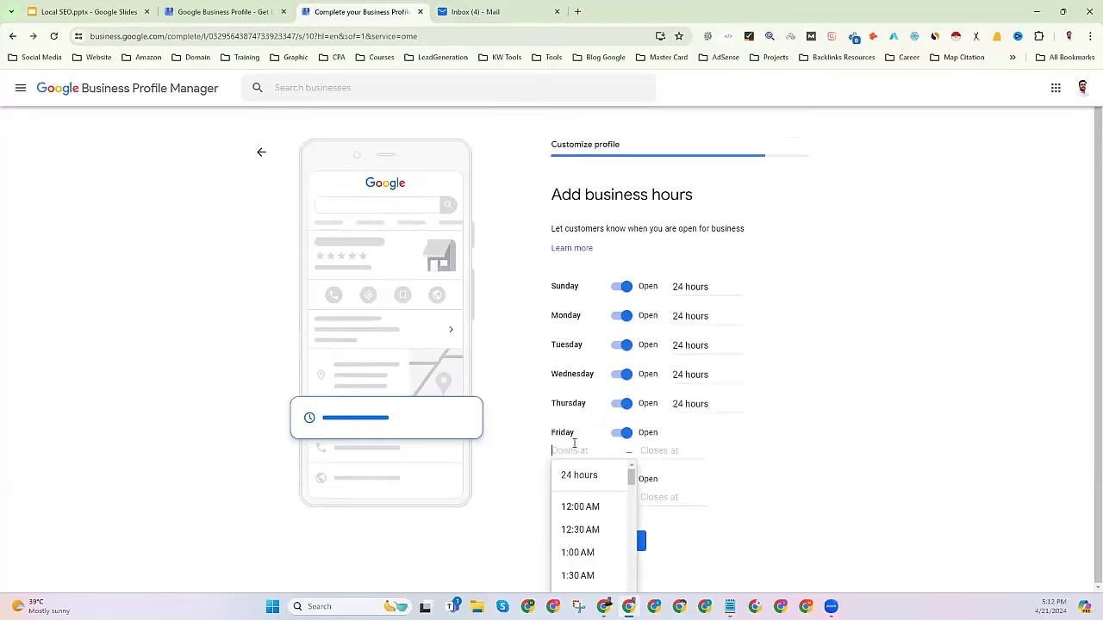
left_click(579, 472)
left_click(575, 485)
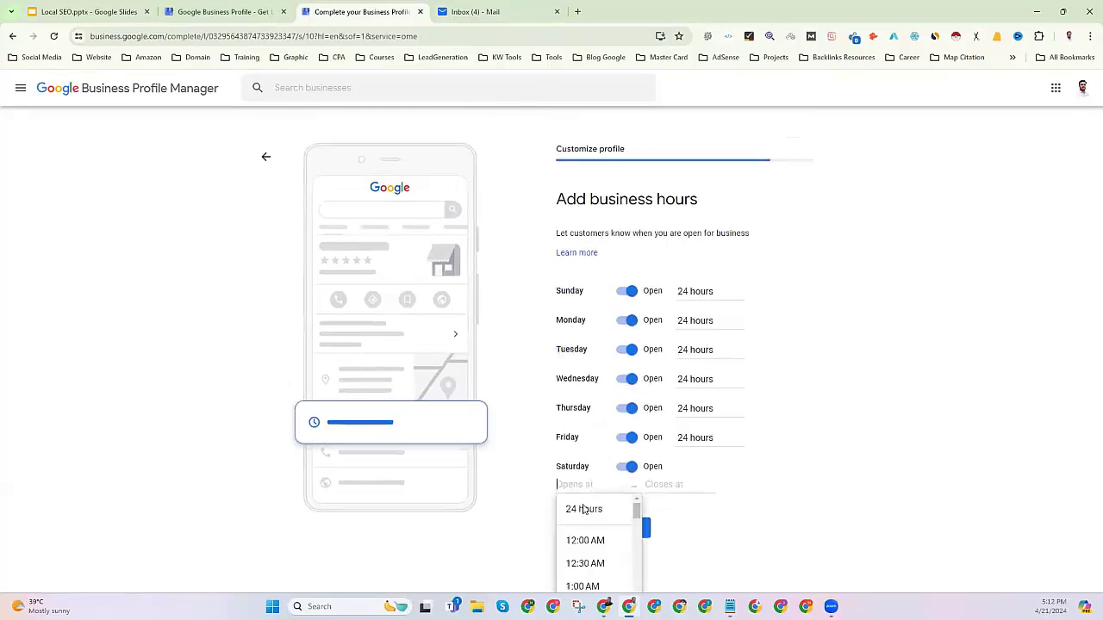
left_click(583, 509)
left_click(632, 292)
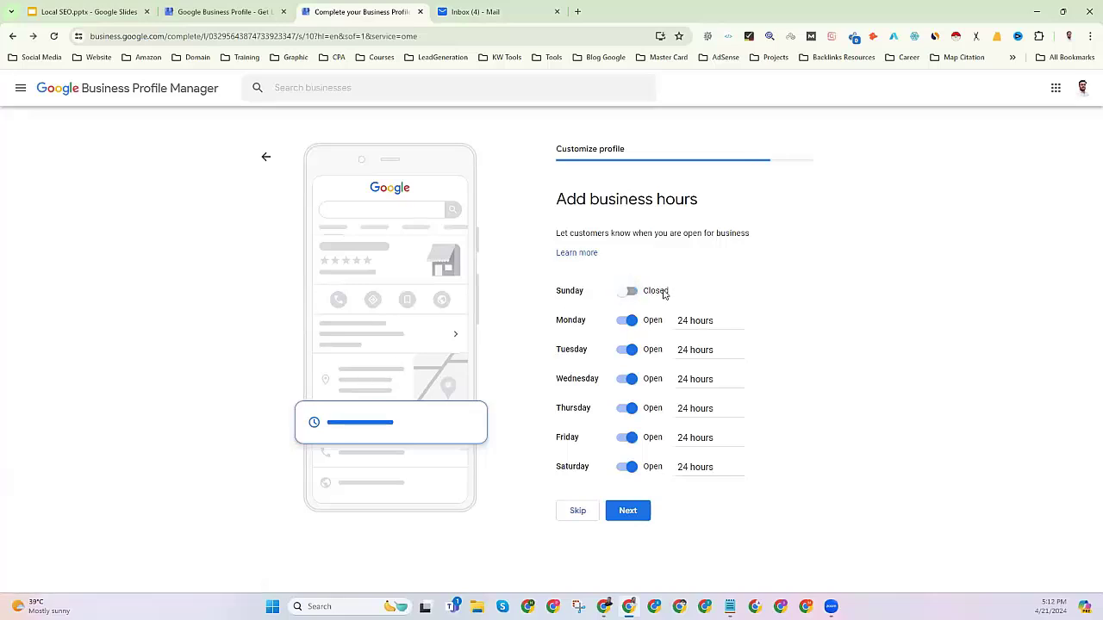
left_click(627, 514)
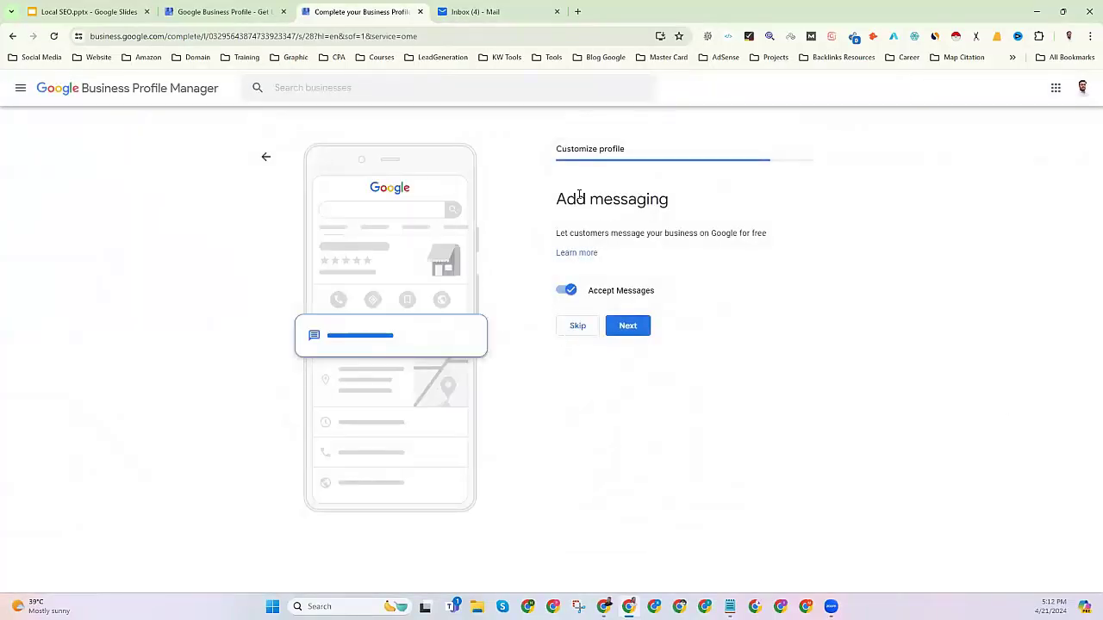
Leave Accept Messages turned on and submit the Add messaging step.
left_click_drag(558, 200, 706, 201)
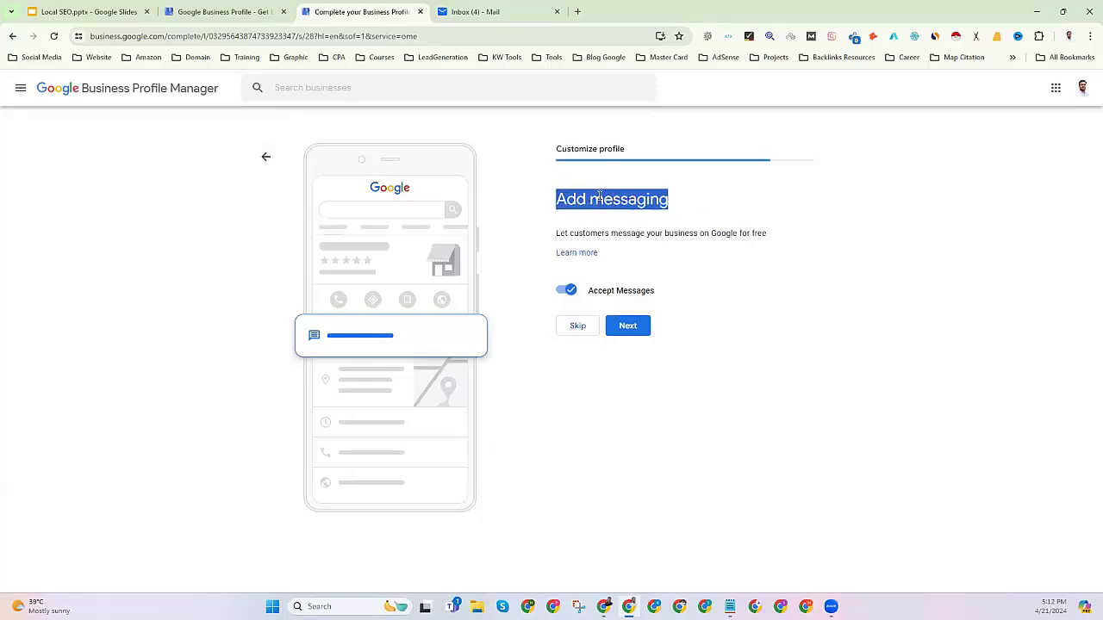
left_click(574, 279)
left_click(566, 291)
left_click(566, 291)
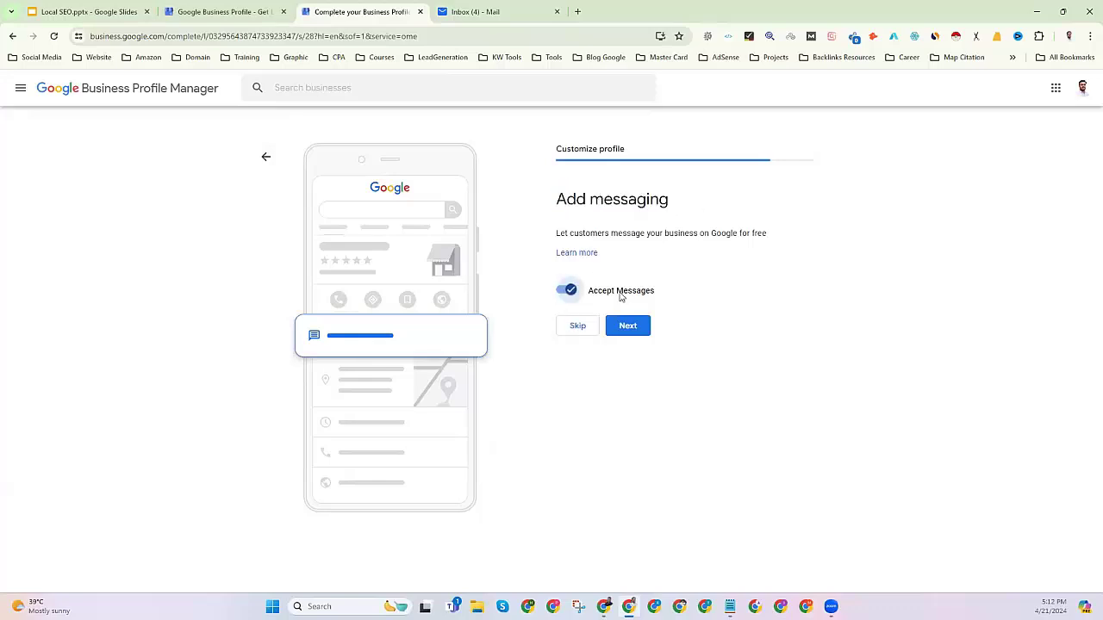
triple_click(602, 203)
left_click(630, 333)
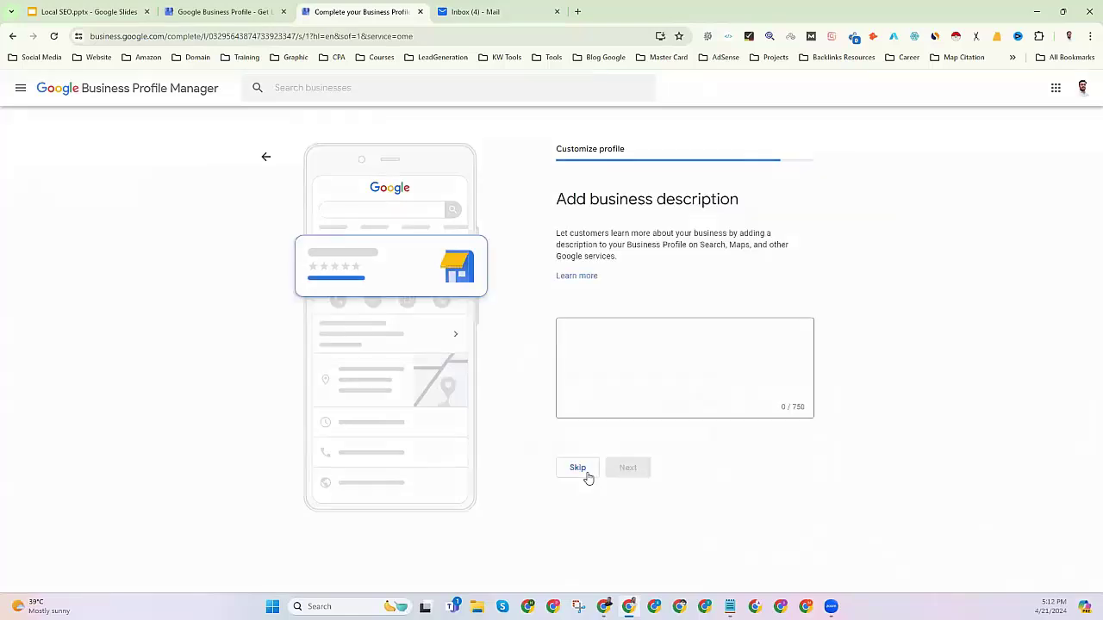
Type a description about the SEO expert team with over 3 years' experience and 30+ members.
left_click_drag(557, 199, 743, 203)
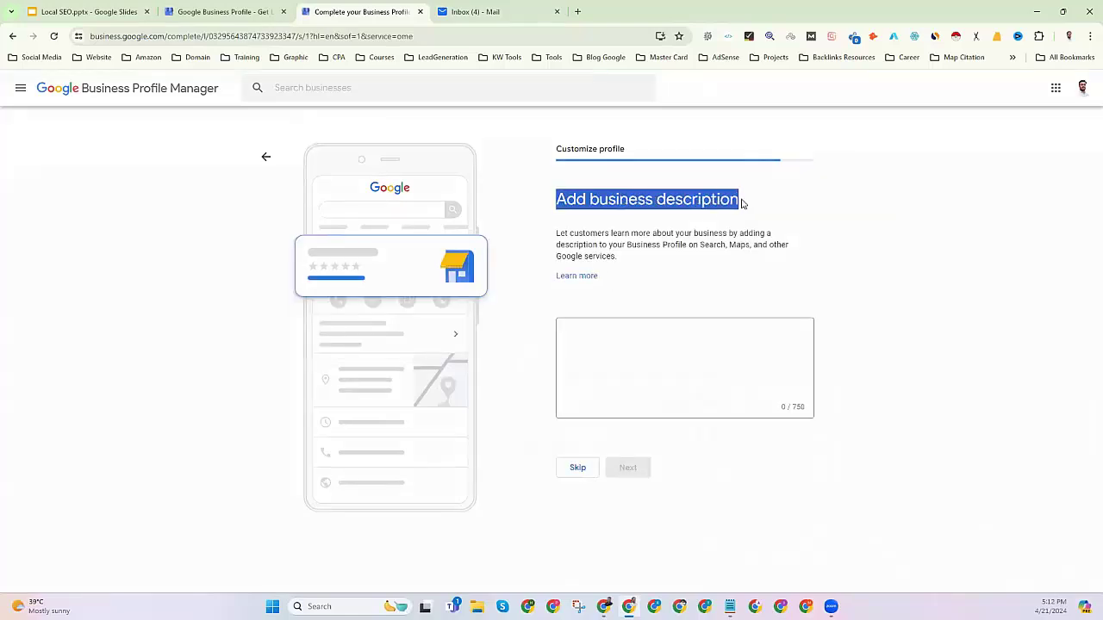
left_click(609, 351)
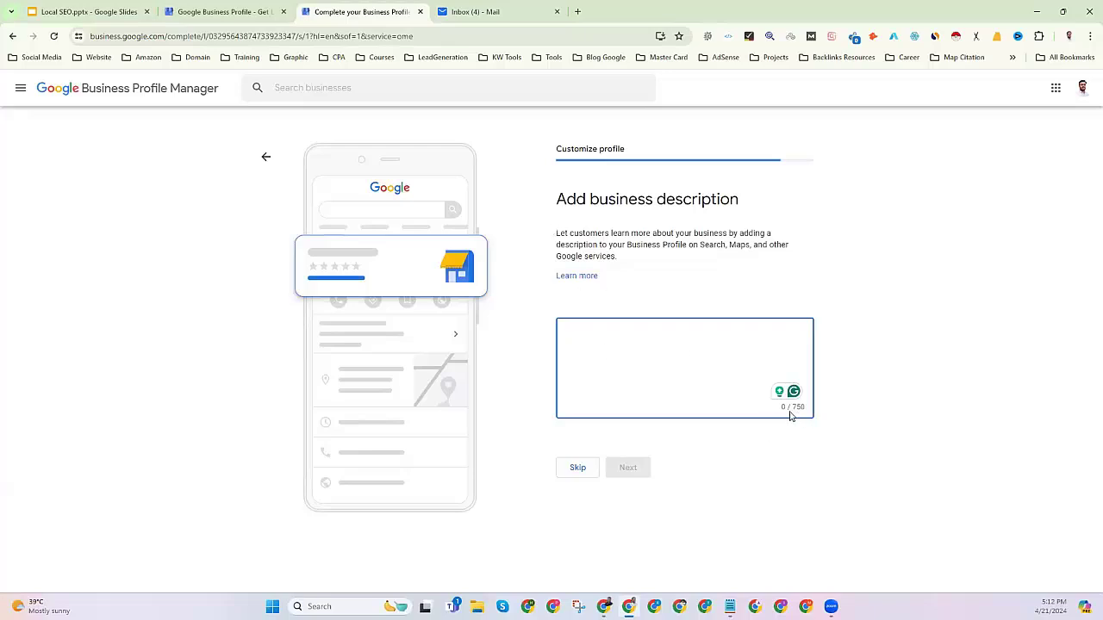
left_click_drag(790, 412, 807, 413)
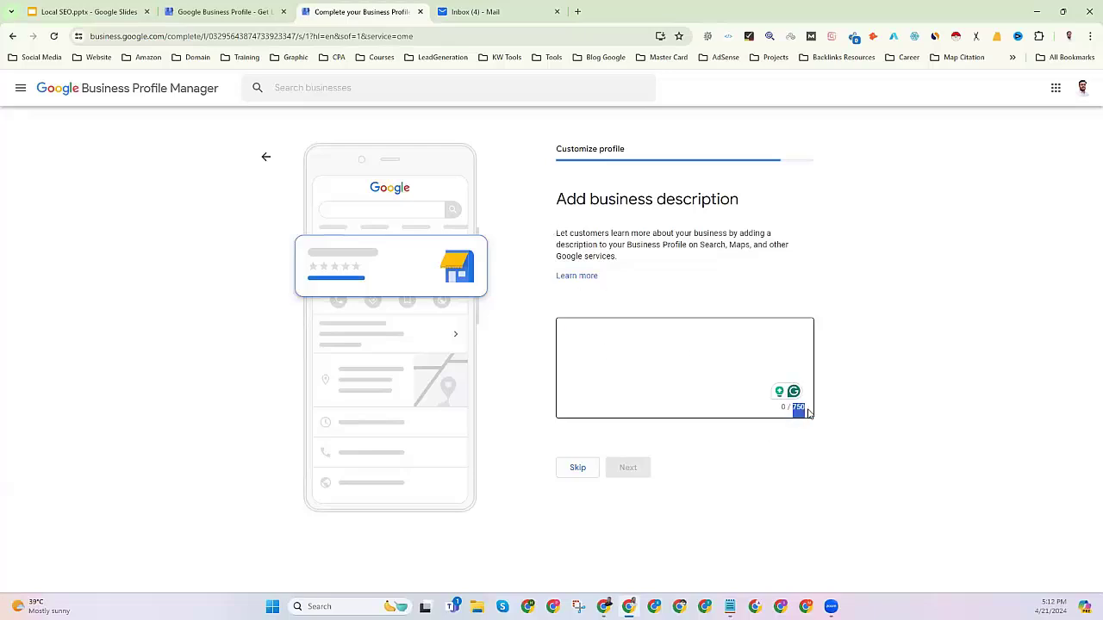
left_click(617, 347)
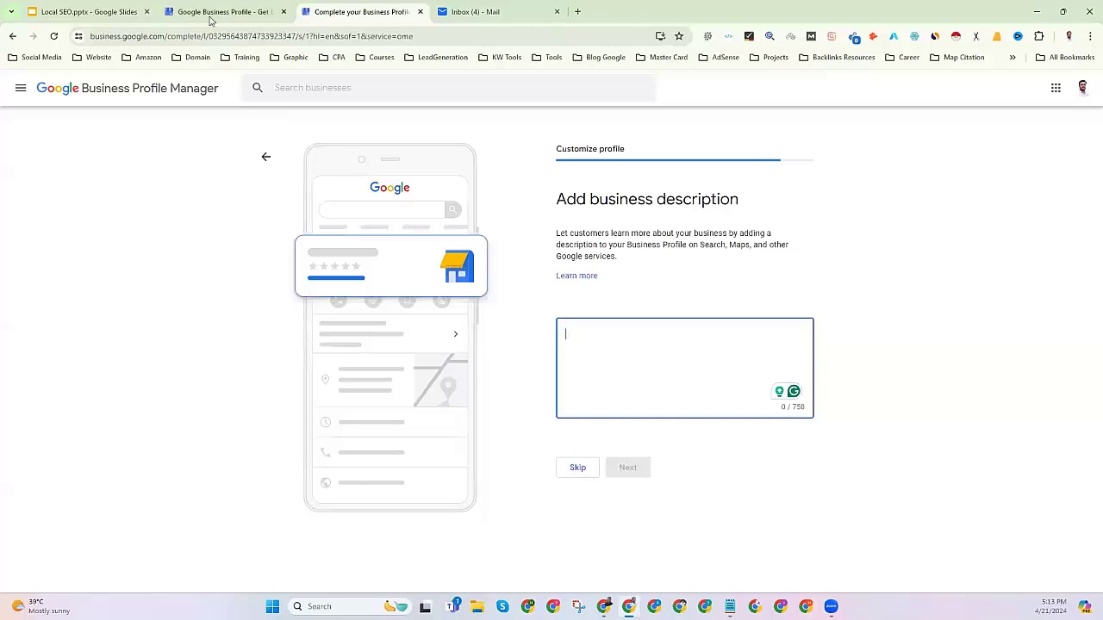
left_click(248, 7)
left_click(346, 10)
type("We're")
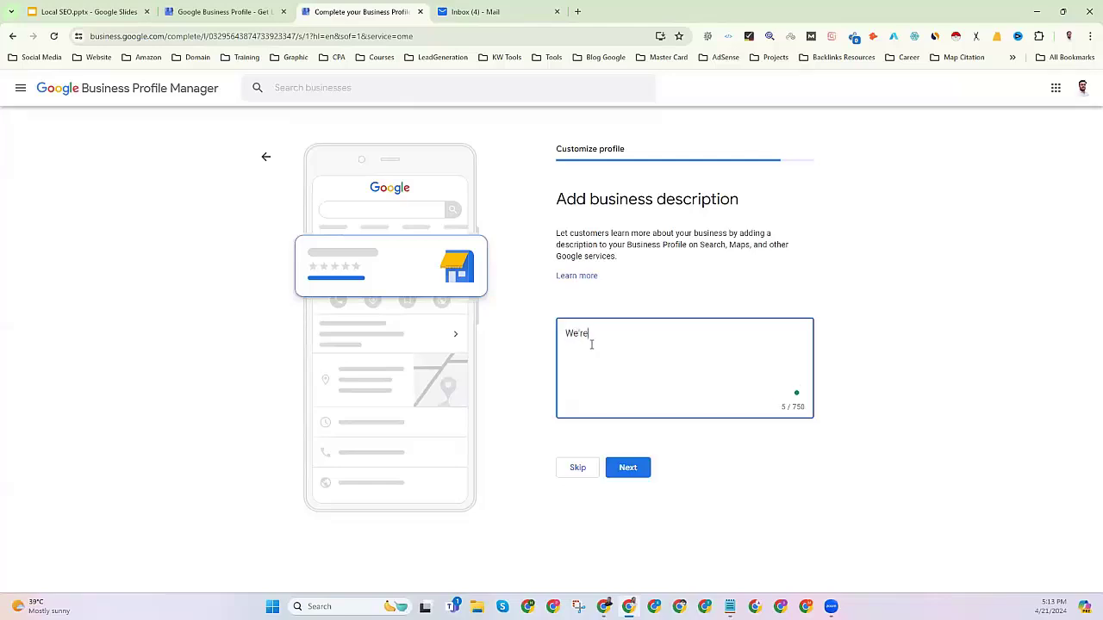
type(" SEO exper team with over 3 years of experiences, habve 30")
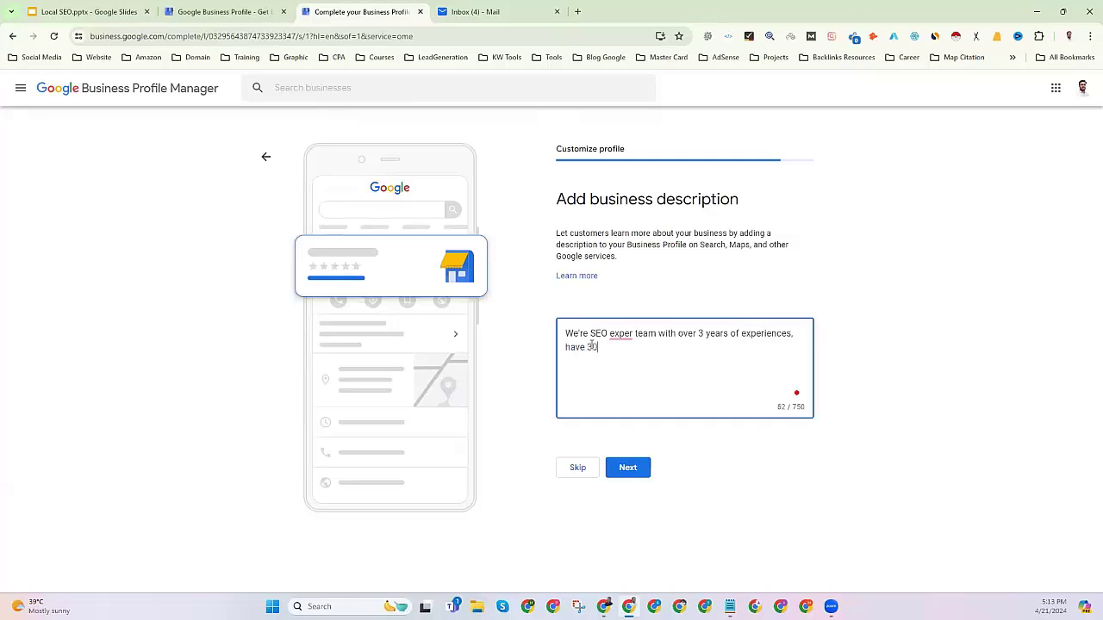
type("+ SEO expert members in our team.")
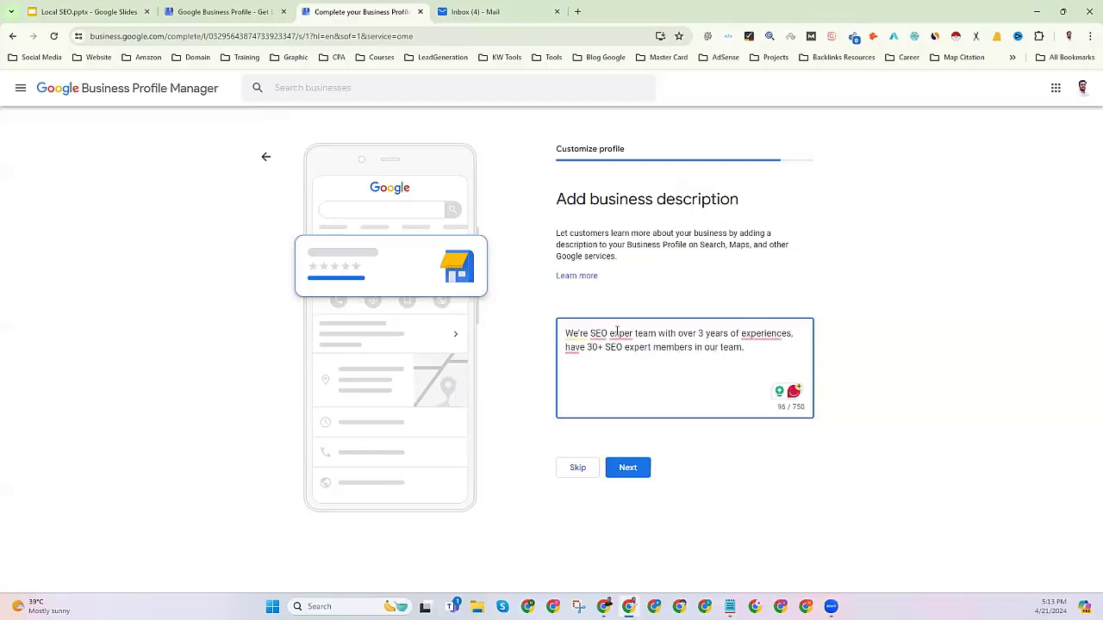
Apply Grammarly fixes (expert, and have, an SEO, experience) and submit the description.
left_click(621, 335)
left_click(623, 369)
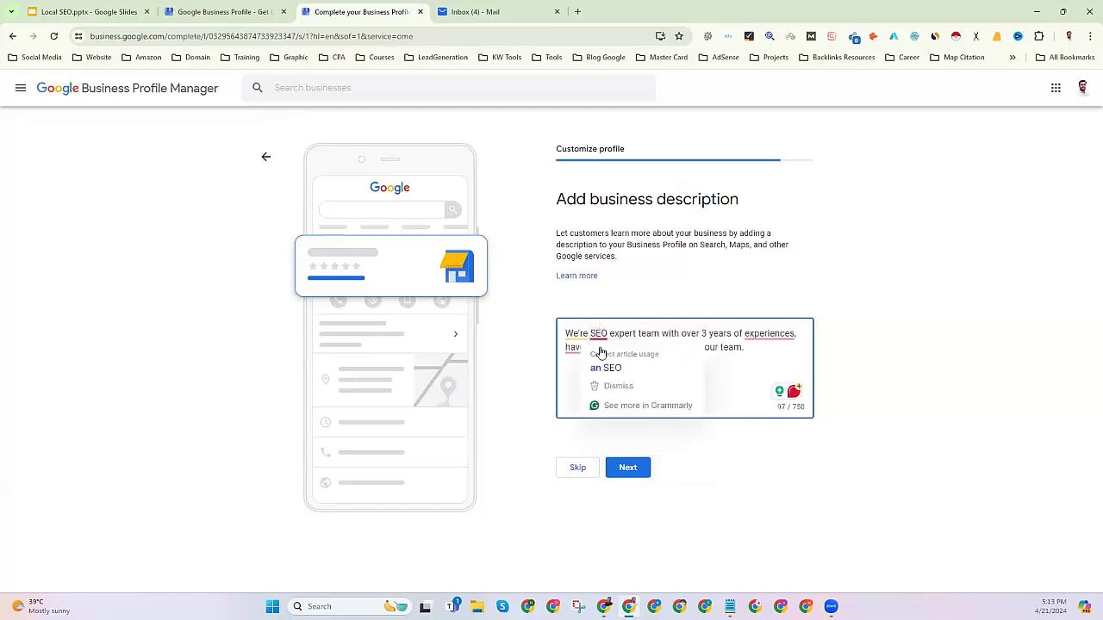
left_click(575, 347)
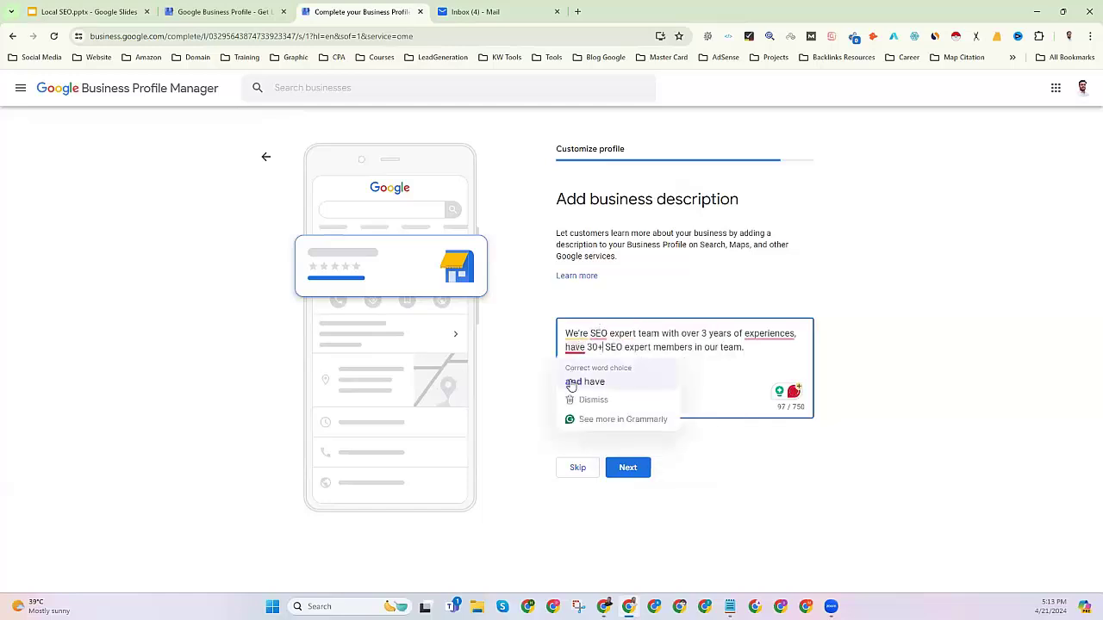
left_click(575, 381)
left_click(772, 336)
left_click(765, 385)
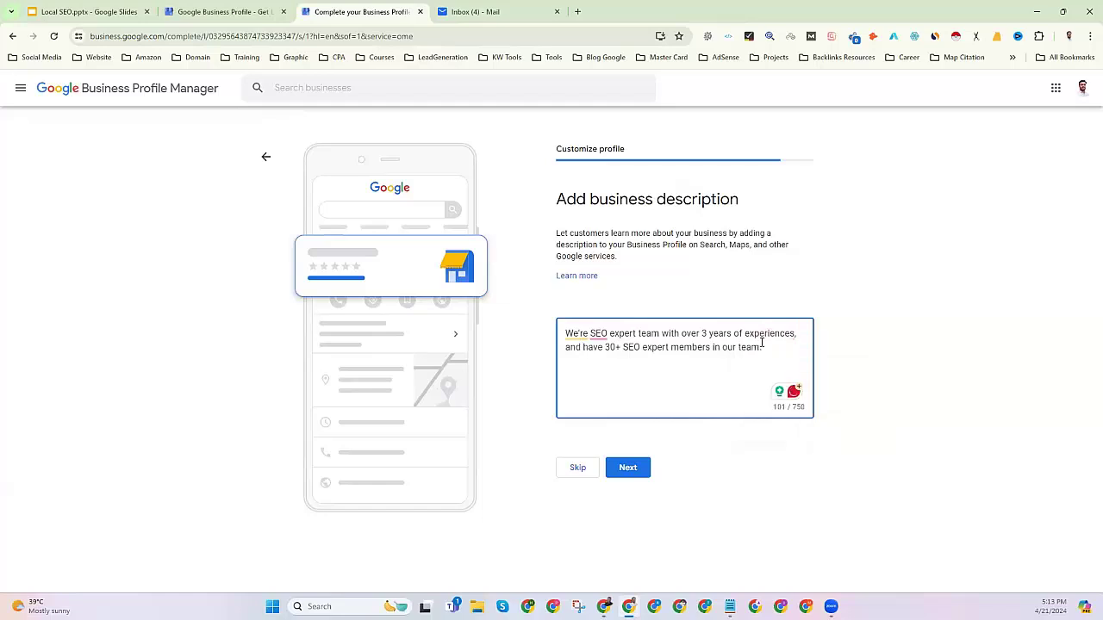
left_click(598, 335)
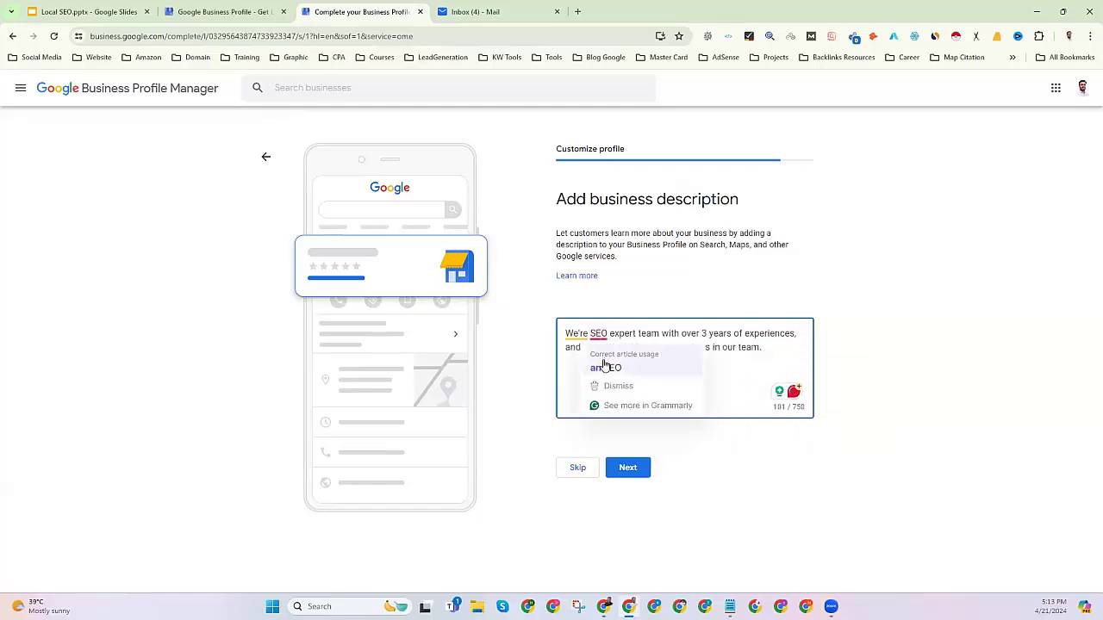
left_click(603, 365)
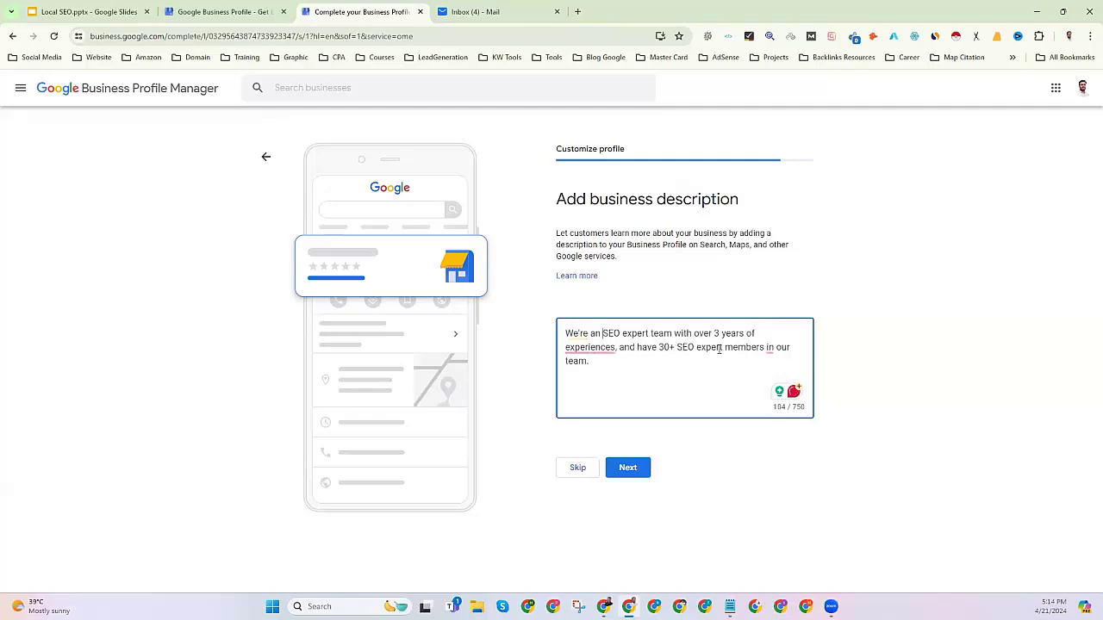
mouse_move(590, 347)
left_click(584, 373)
left_click(630, 467)
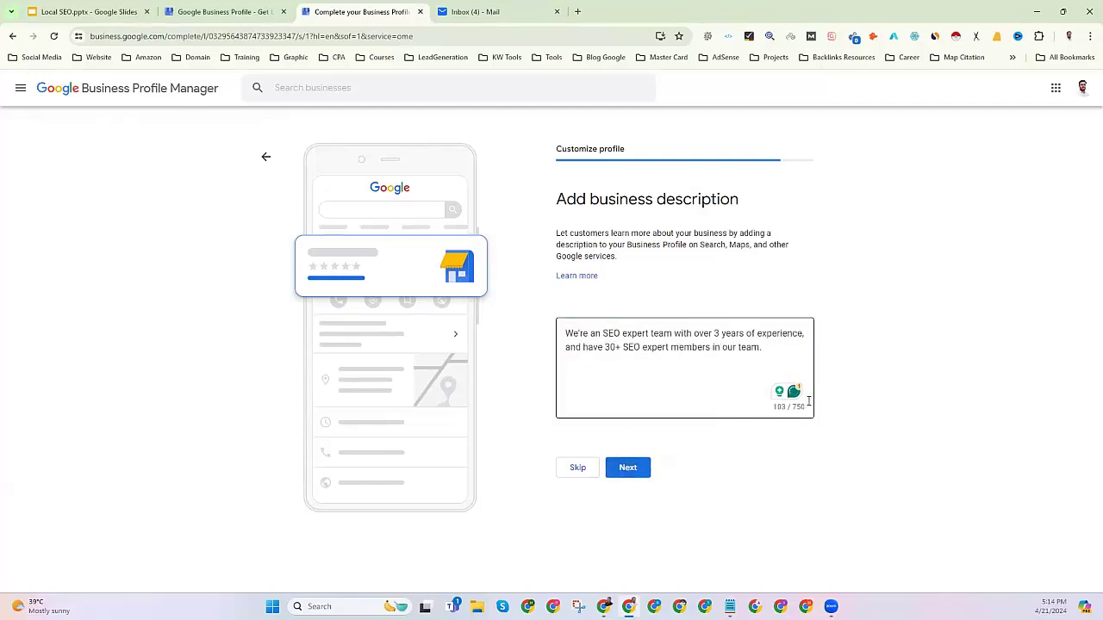
left_click_drag(777, 349, 583, 330)
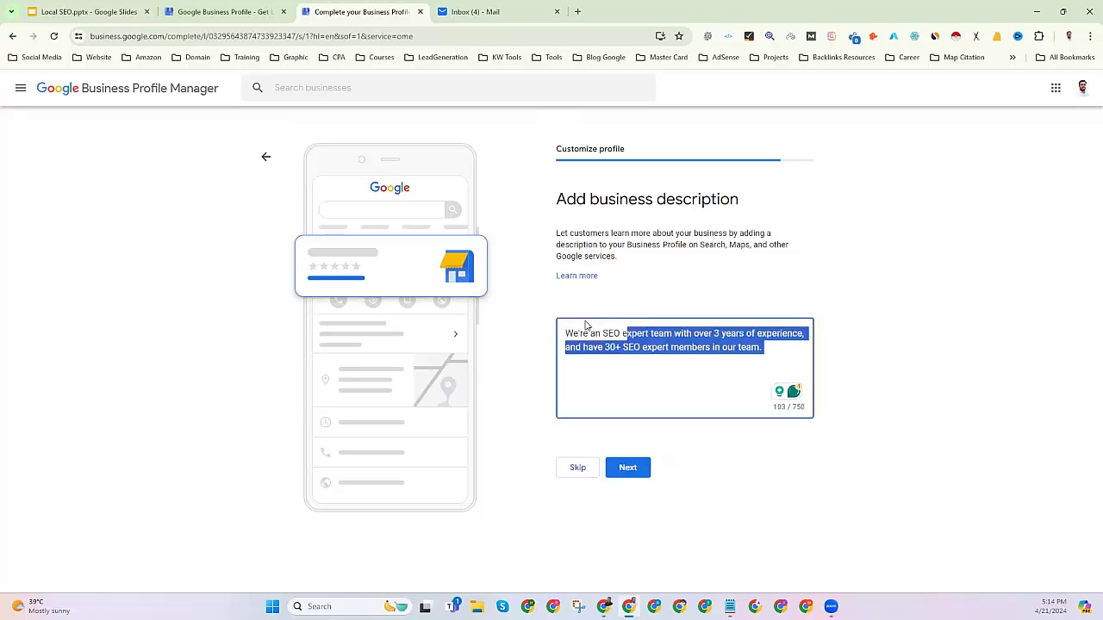
left_click(631, 473)
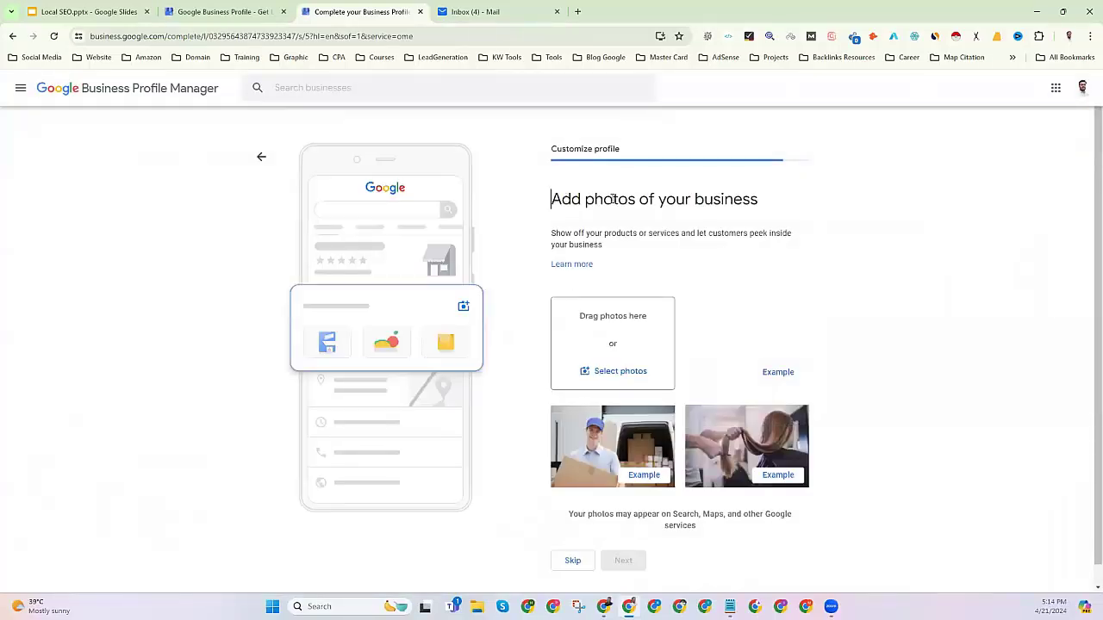
Skip the 'Add photos of your business' step, leaving the profile without photos.
left_click_drag(551, 199, 803, 204)
scroll(619, 412, "down", 1)
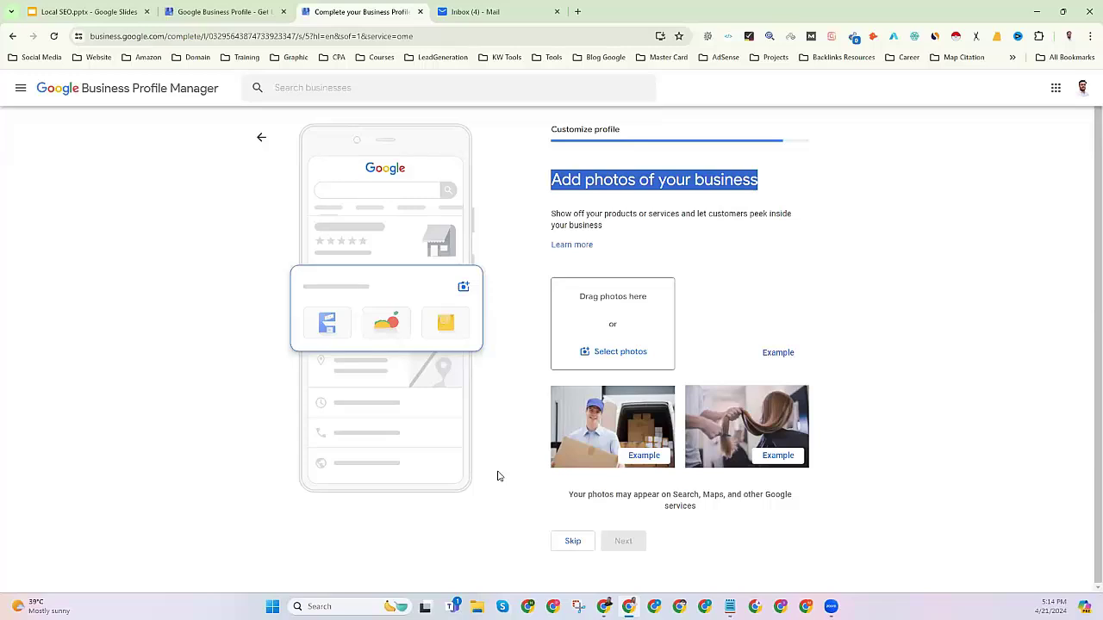
left_click(573, 545)
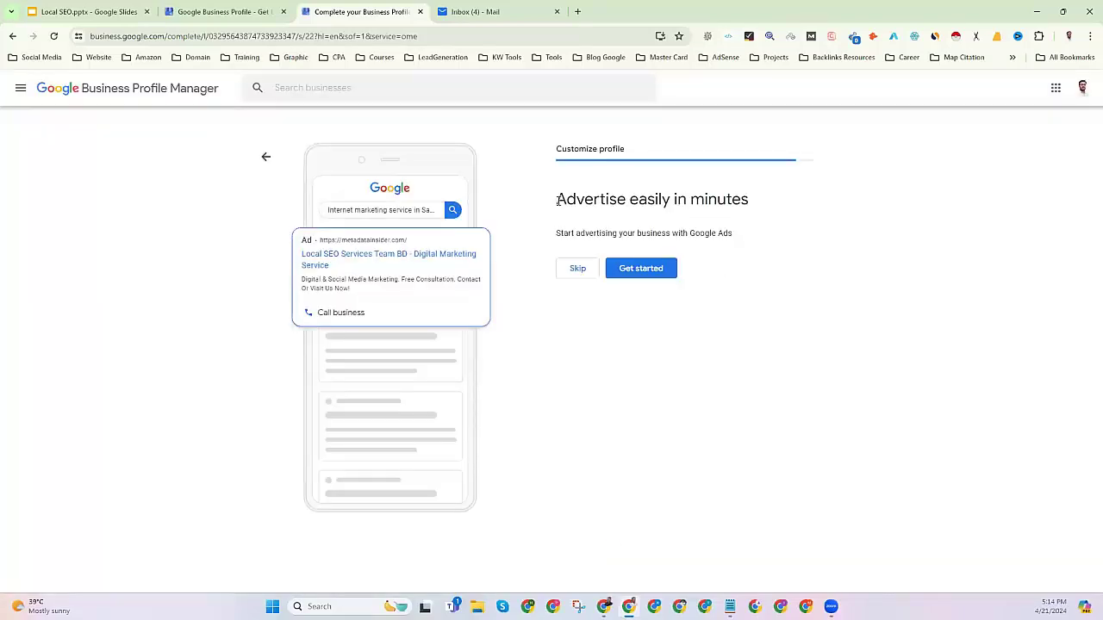
Skip both the Google Ads 'Advertise easily' offer and the Google Workspace custom email offer.
left_click_drag(557, 199, 756, 233)
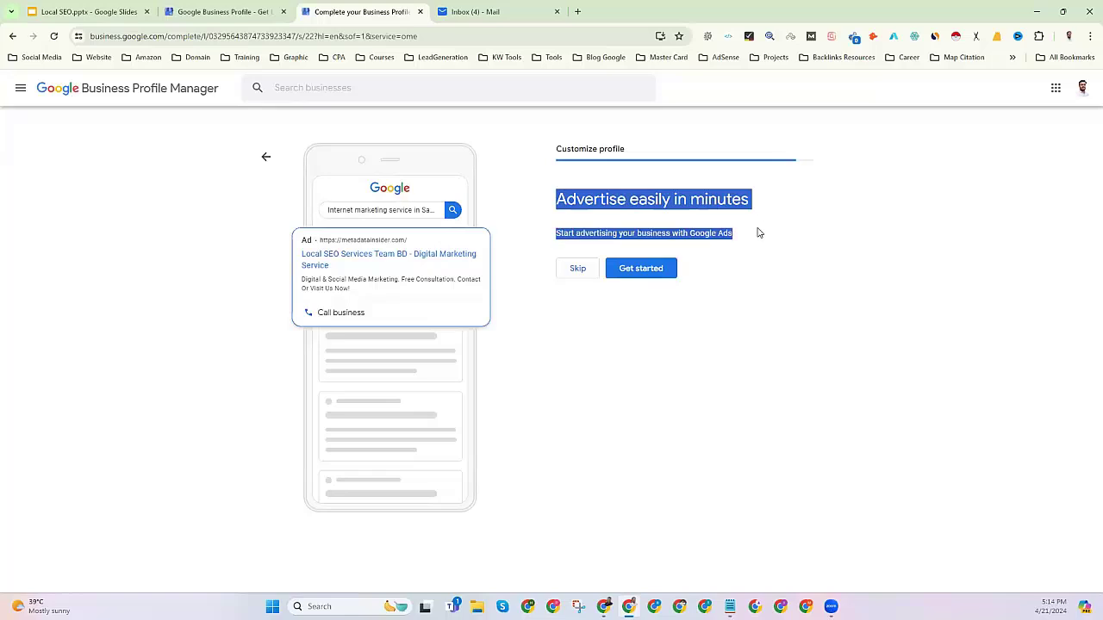
left_click(607, 397)
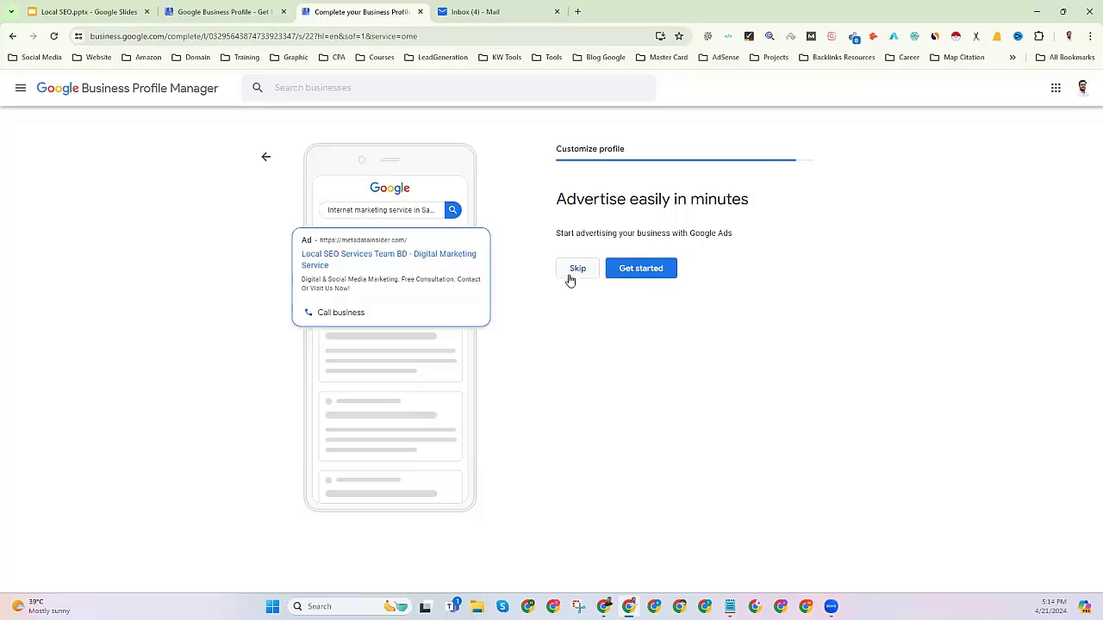
left_click(572, 277)
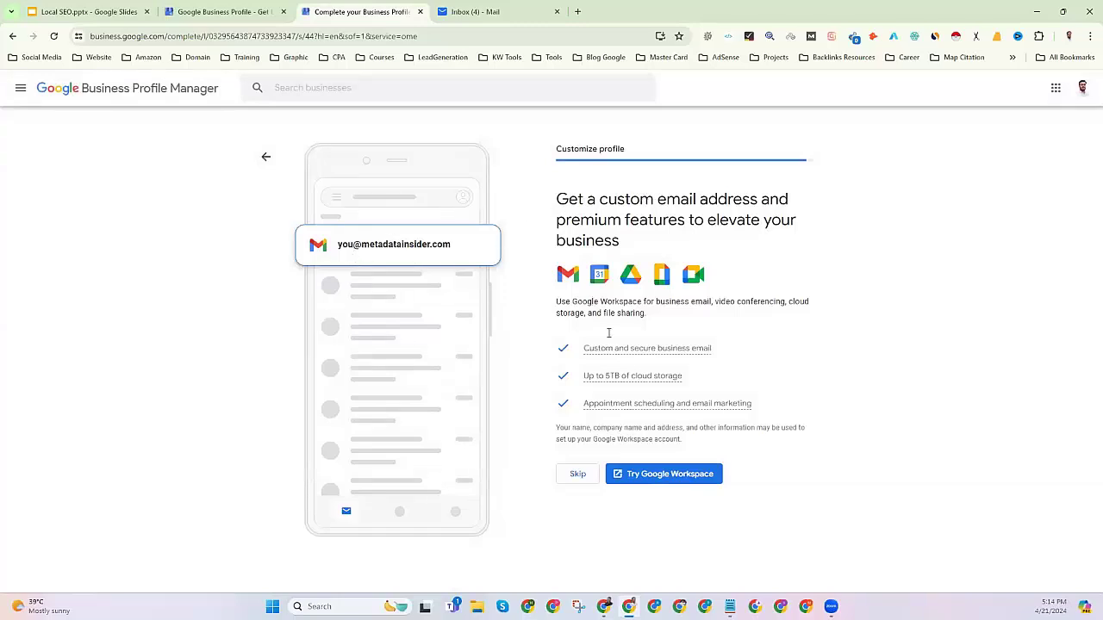
left_click(579, 472)
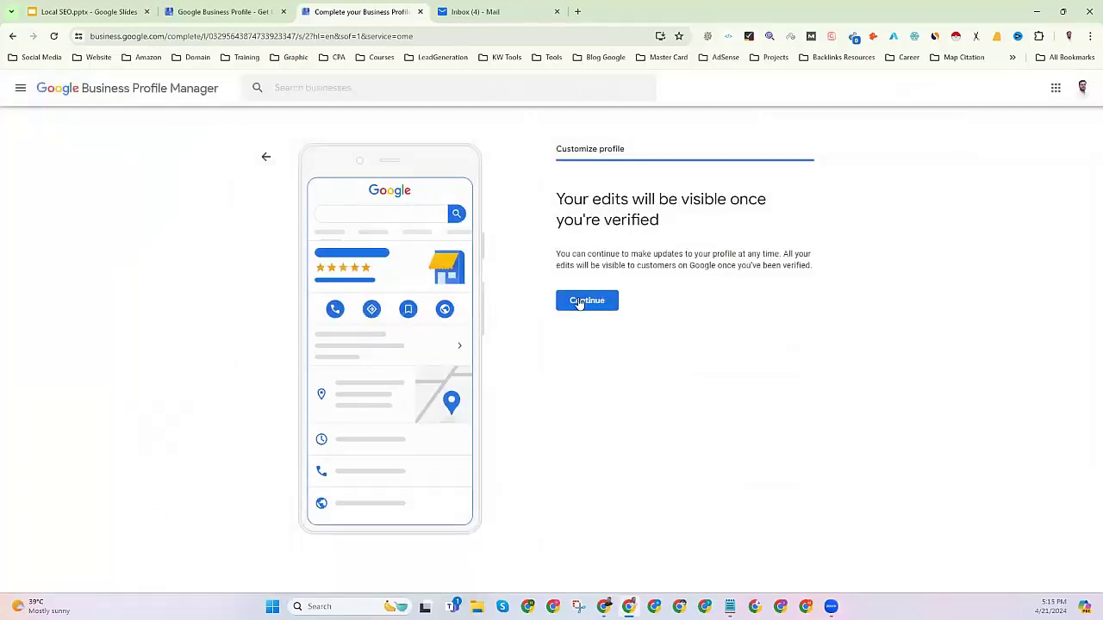
left_click_drag(559, 200, 797, 227)
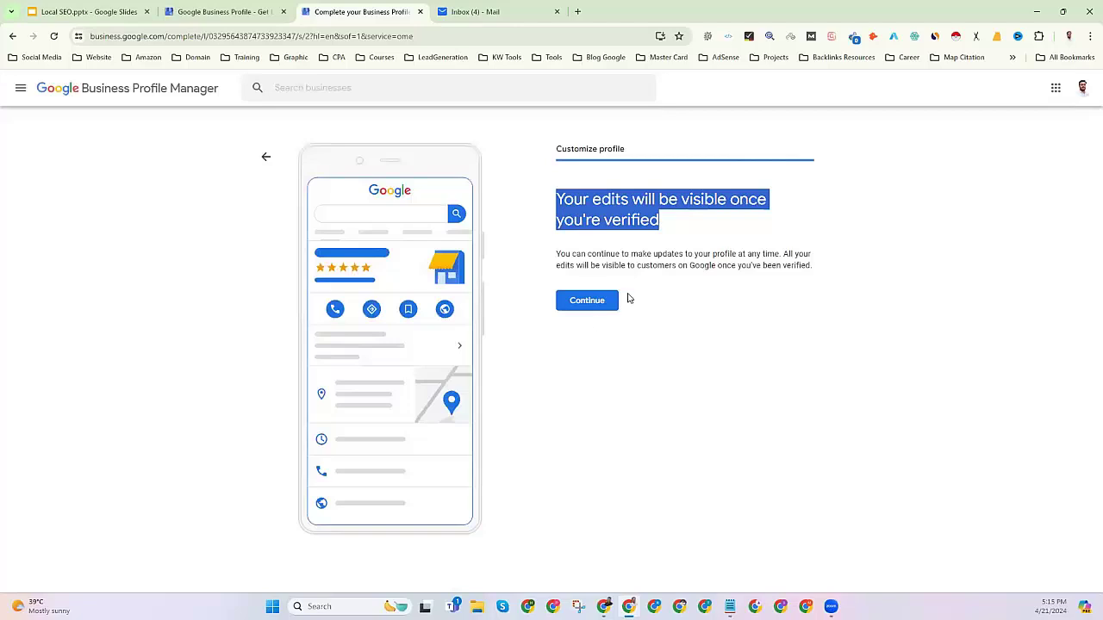
Finish the profile setup and bring up the live Local SEO Services Team BD search panel.
left_click(574, 301)
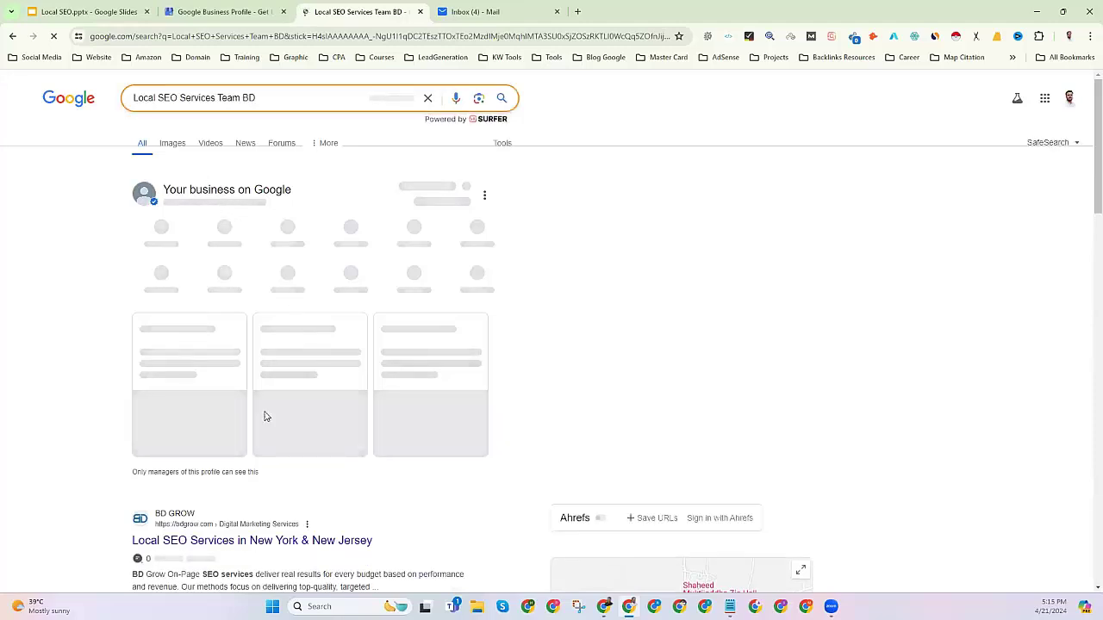
scroll(258, 419, "down", 1)
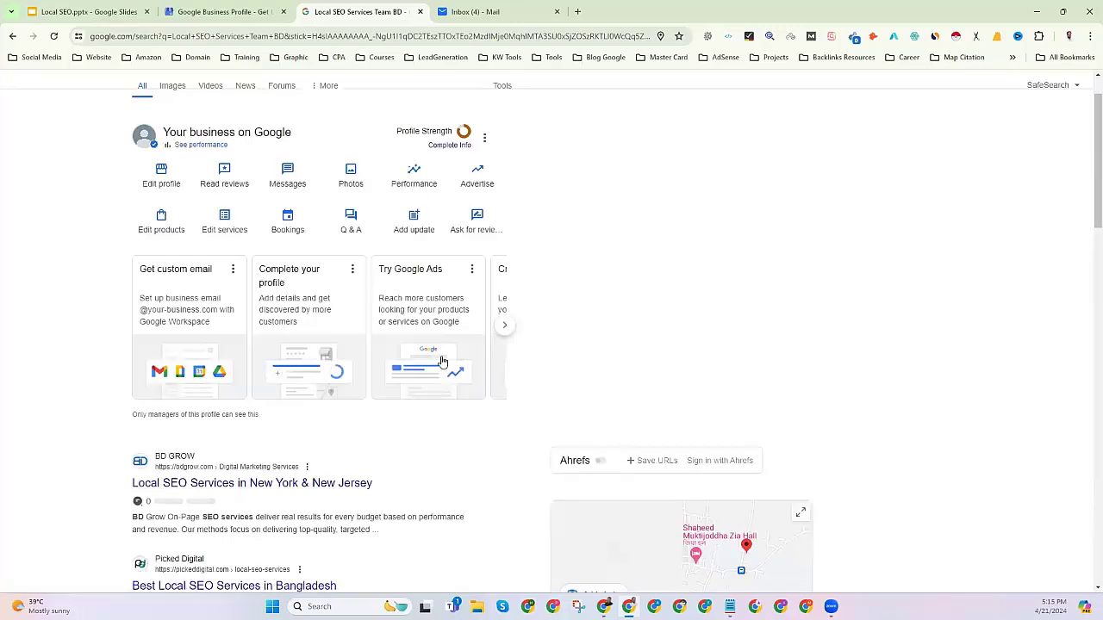
scroll(457, 376, "down", 5)
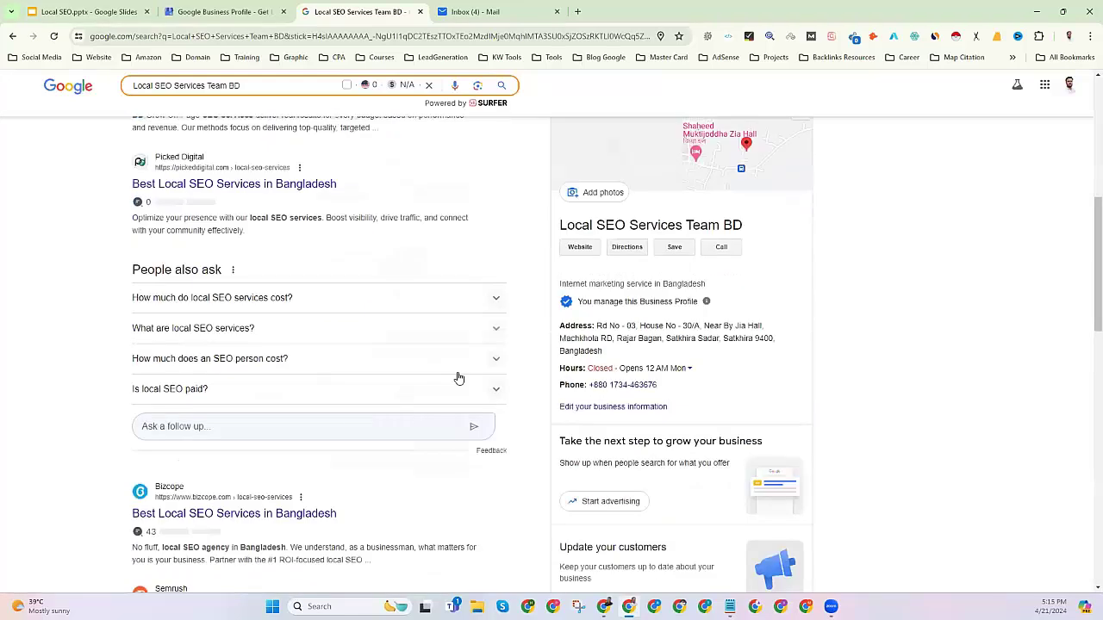
scroll(457, 377, "up", 3)
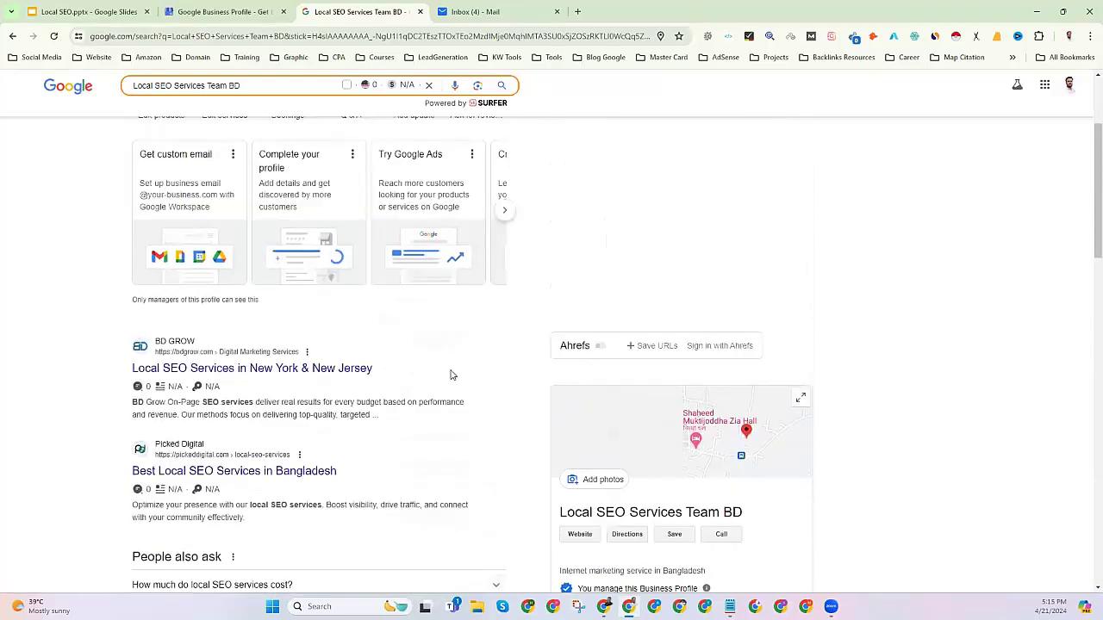
scroll(236, 215, "up", 2)
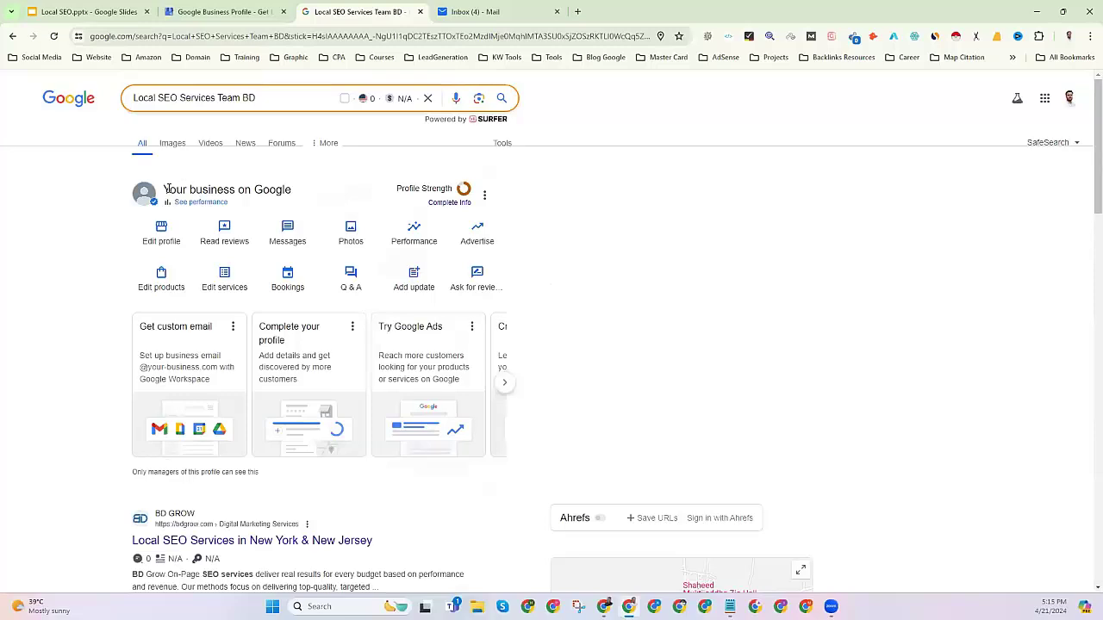
scroll(202, 276, "down", 5)
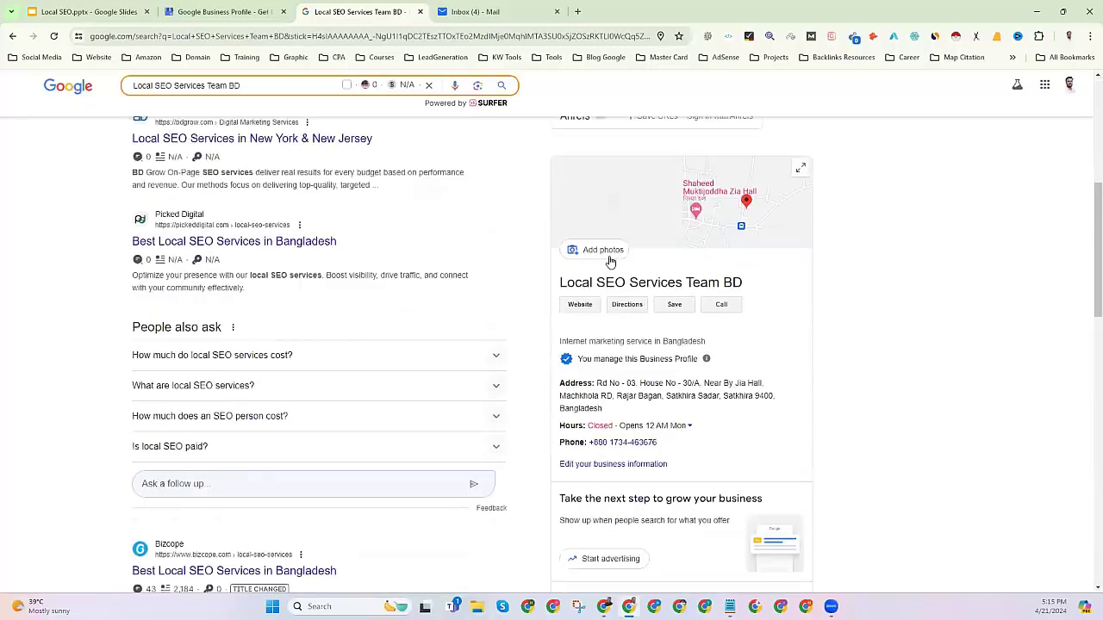
Check the business name, category and full address in the knowledge panel.
left_click_drag(560, 283, 749, 288)
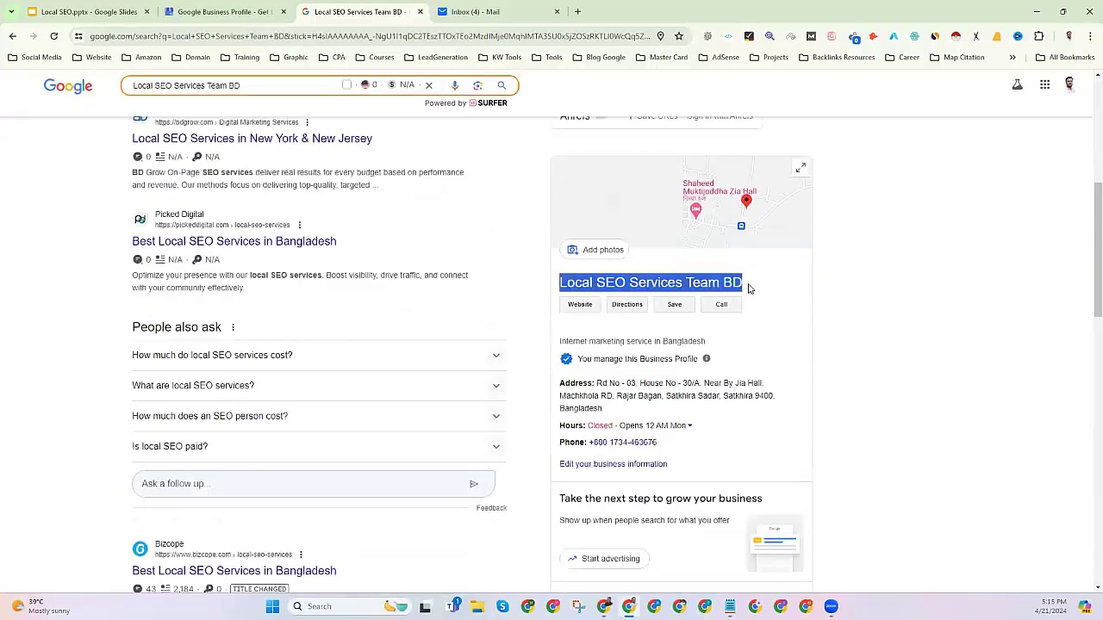
left_click_drag(558, 342, 713, 343)
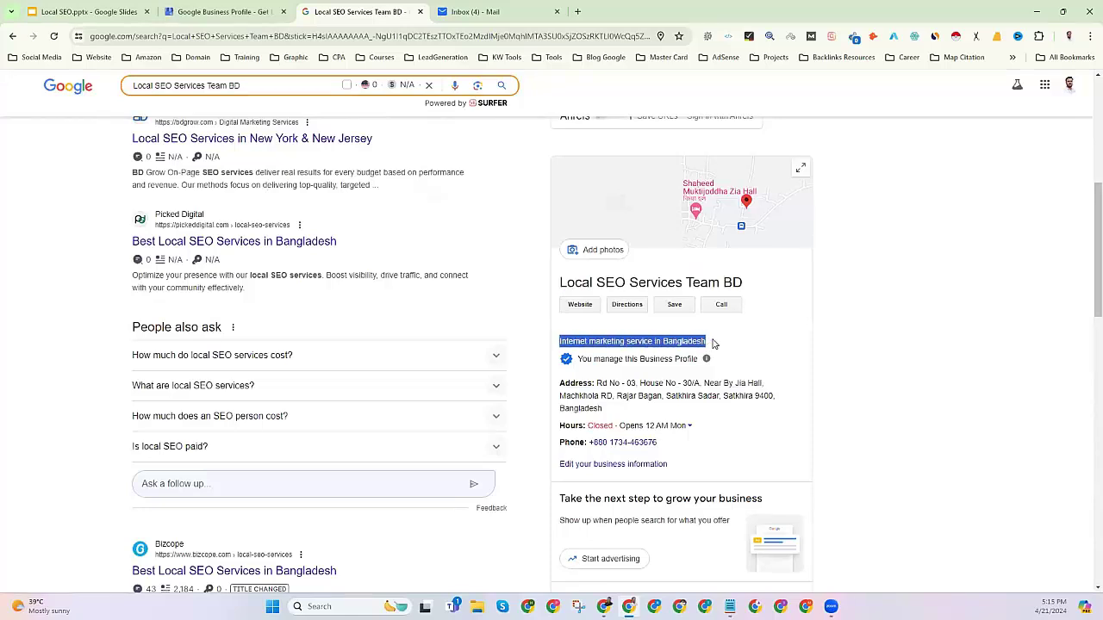
left_click_drag(600, 380, 628, 411)
Review the full 24-hour weekly schedule and the business description in the panel.
left_click(629, 411)
scroll(633, 405, "down", 1)
left_click(688, 368)
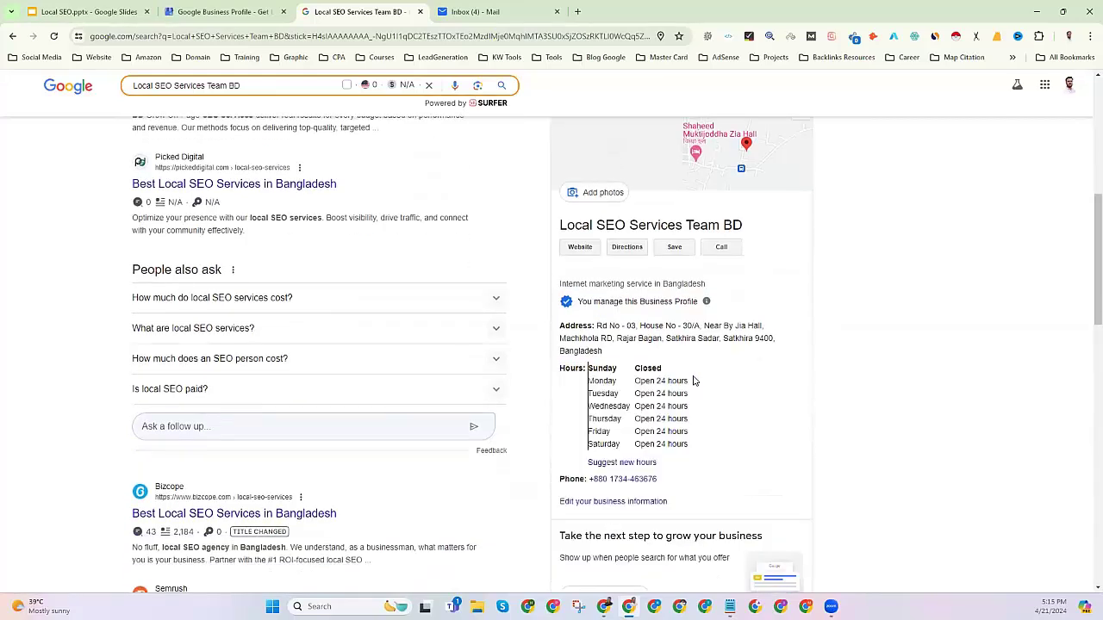
scroll(678, 417, "down", 1)
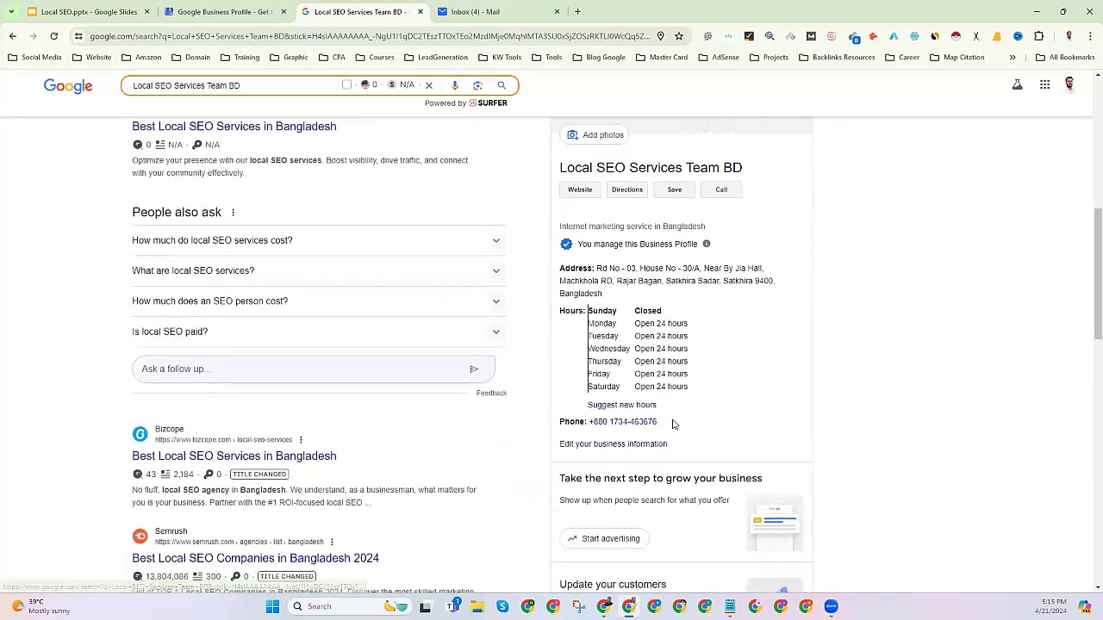
left_click_drag(674, 424, 586, 422)
scroll(679, 433, "down", 4)
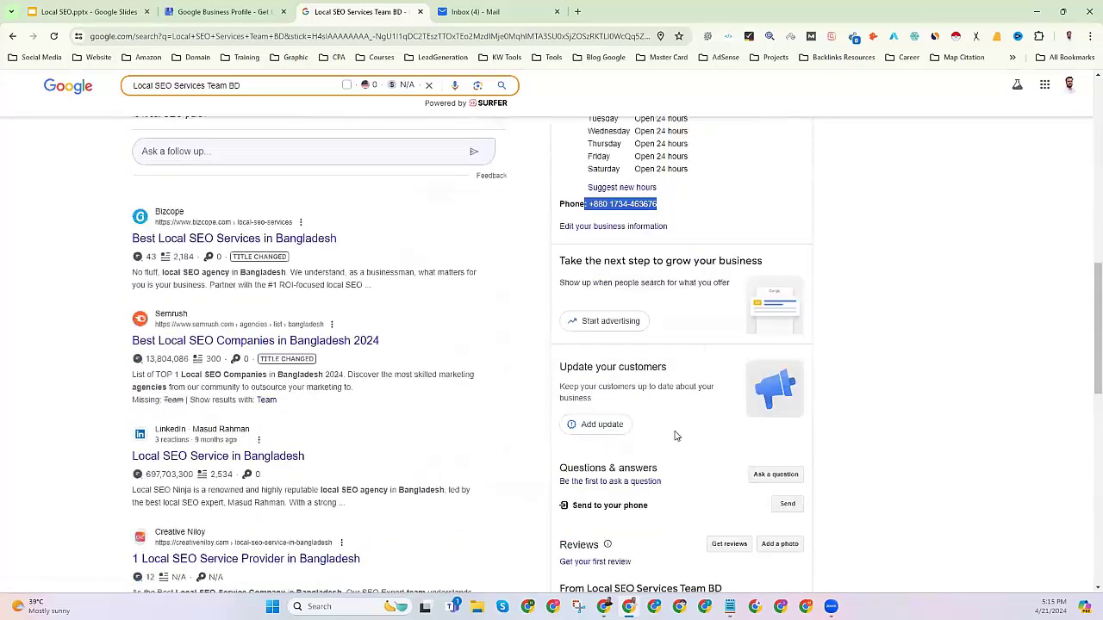
scroll(677, 436, "down", 4)
left_click_drag(562, 366, 719, 389)
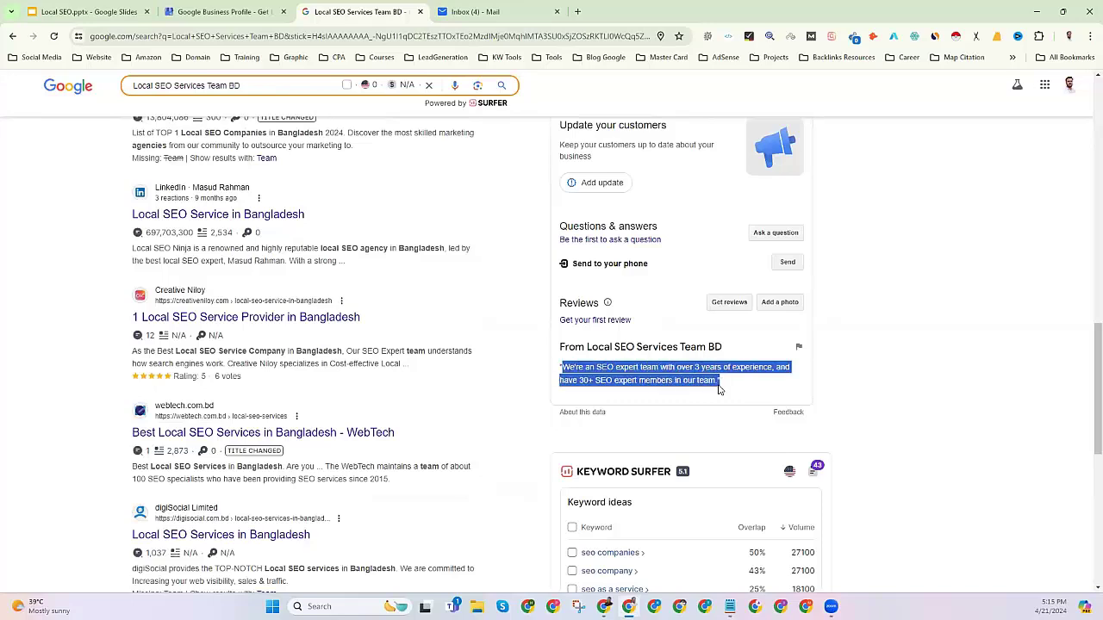
scroll(632, 377, "up", 5)
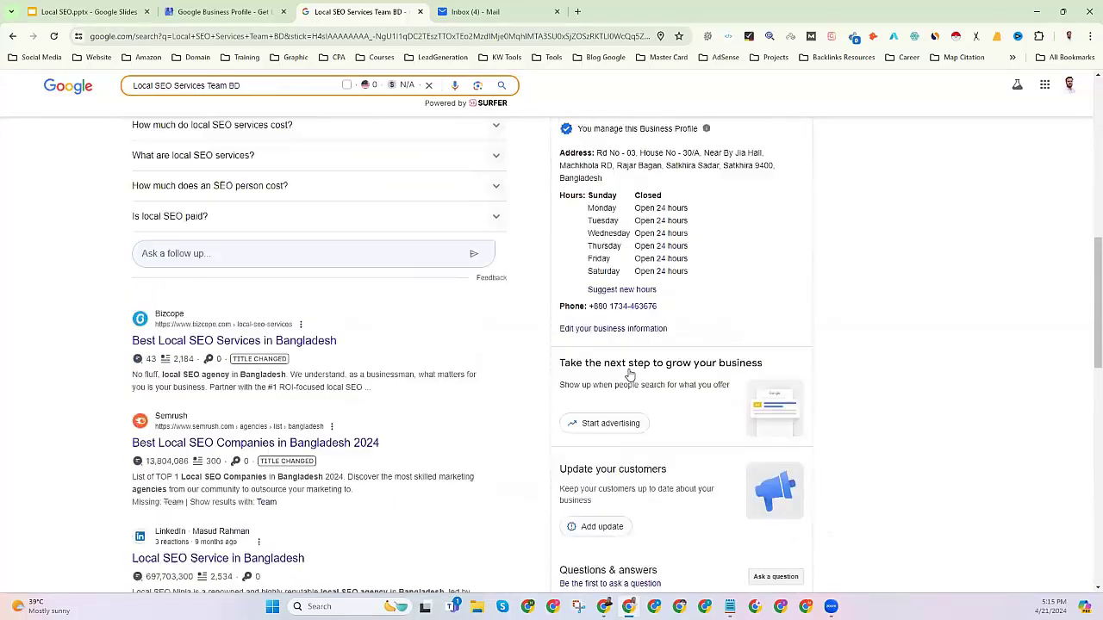
scroll(630, 374, "up", 10)
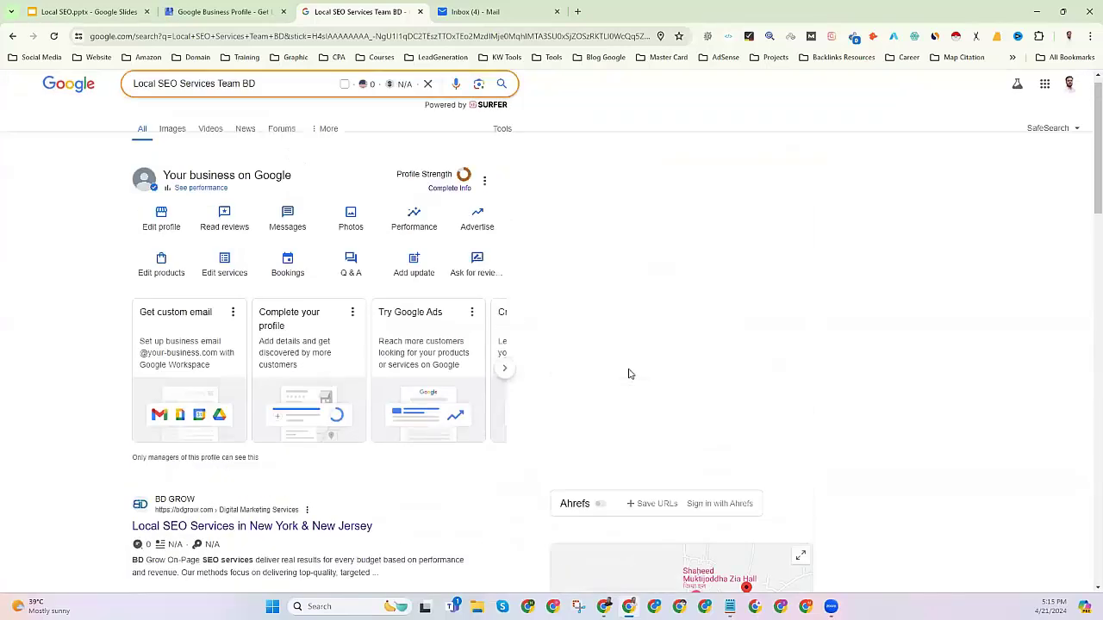
scroll(629, 374, "up", 1)
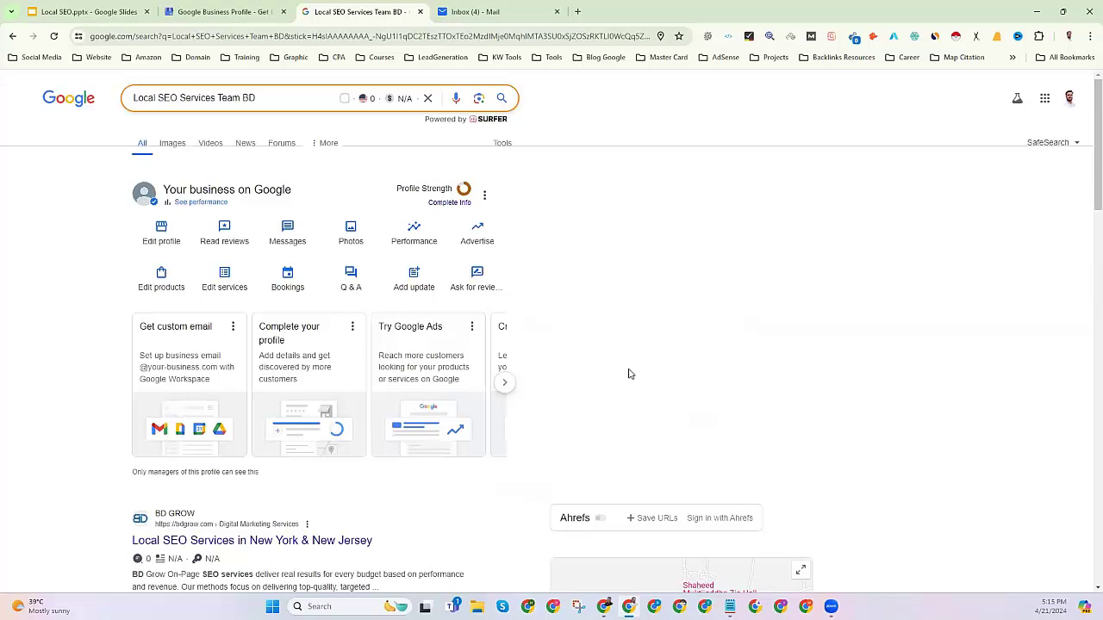
Close the Inbox (4) - Mail tab to return to the Local SEO Services Team BD results.
left_click(560, 7)
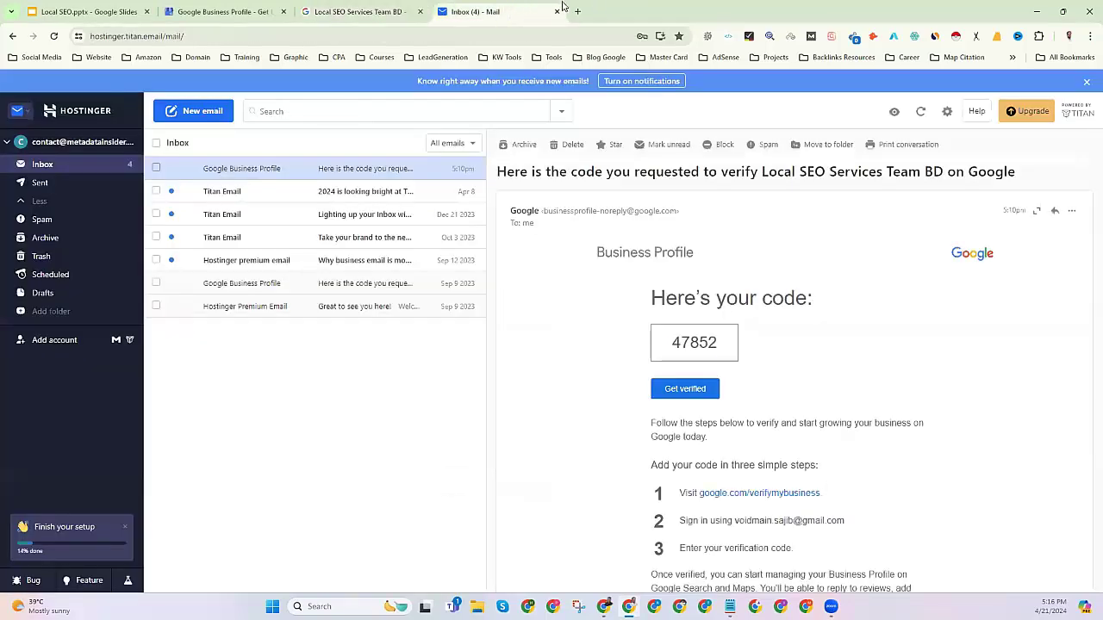
left_click(557, 11)
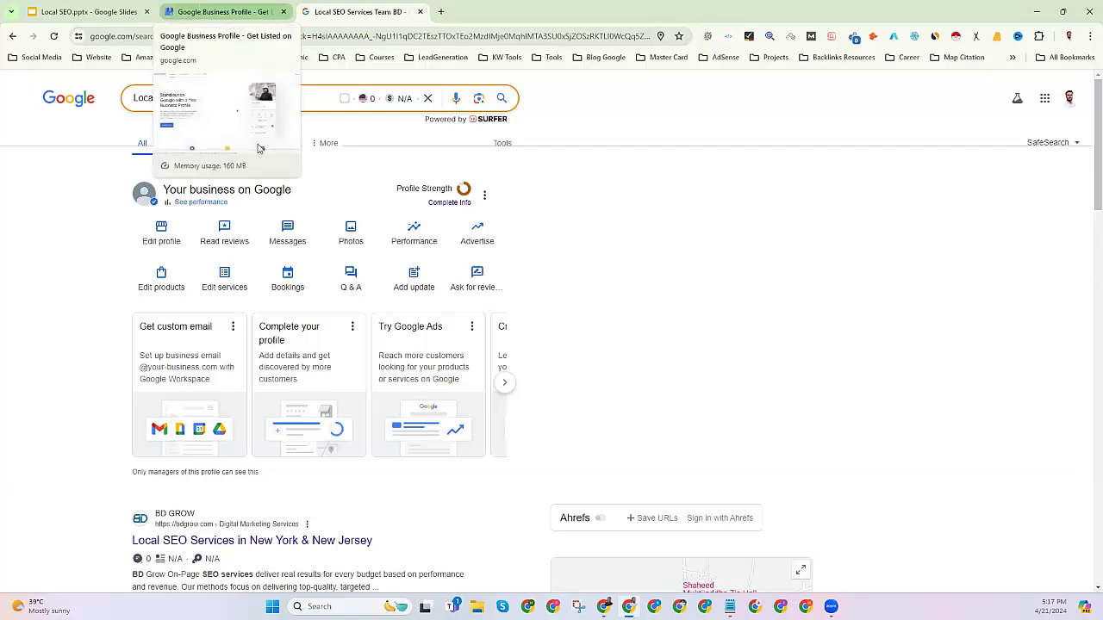
Launch Business Profile Manager from the Google apps grid.
left_click(1045, 99)
left_click(1026, 160)
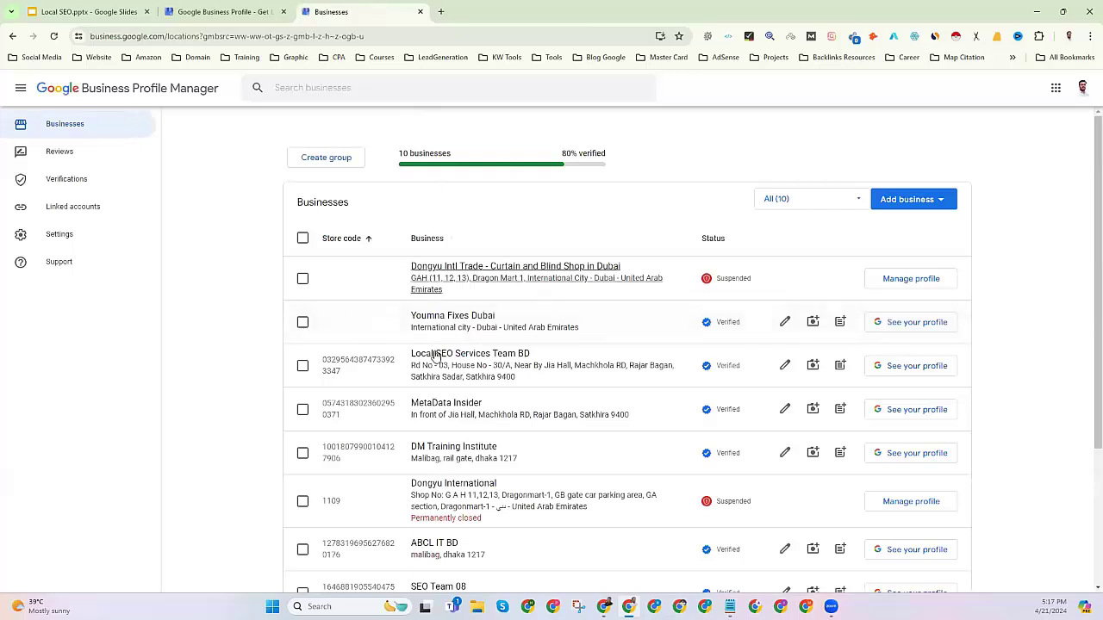
Review the businesses list, noting the Dongyu listings and Dongyu International's Suspended status.
scroll(440, 324, "down", 1)
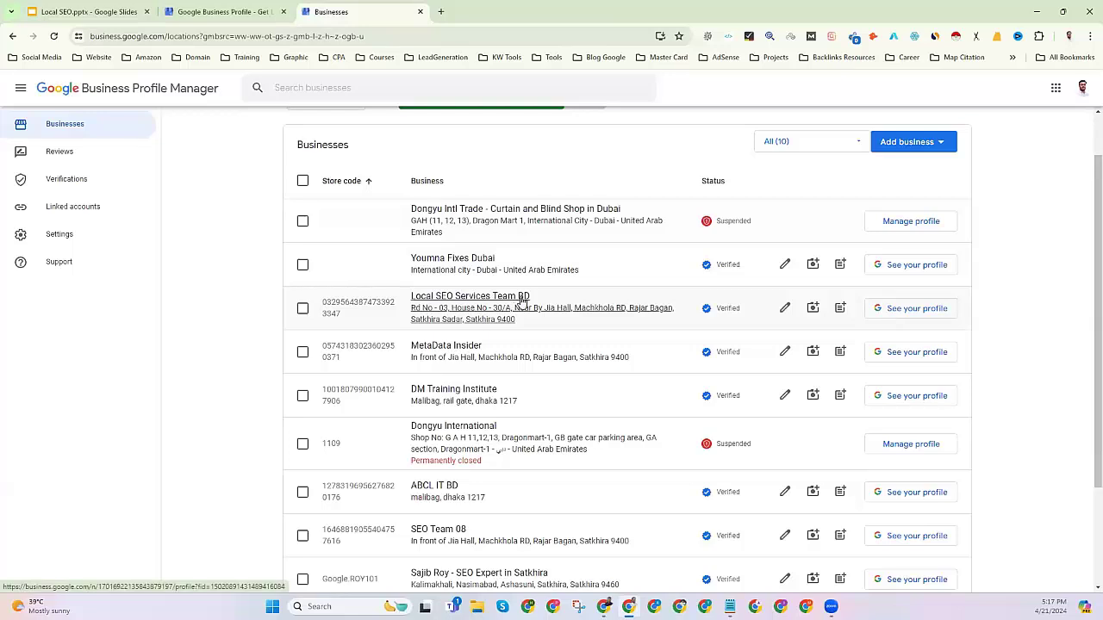
scroll(457, 381, "up", 1)
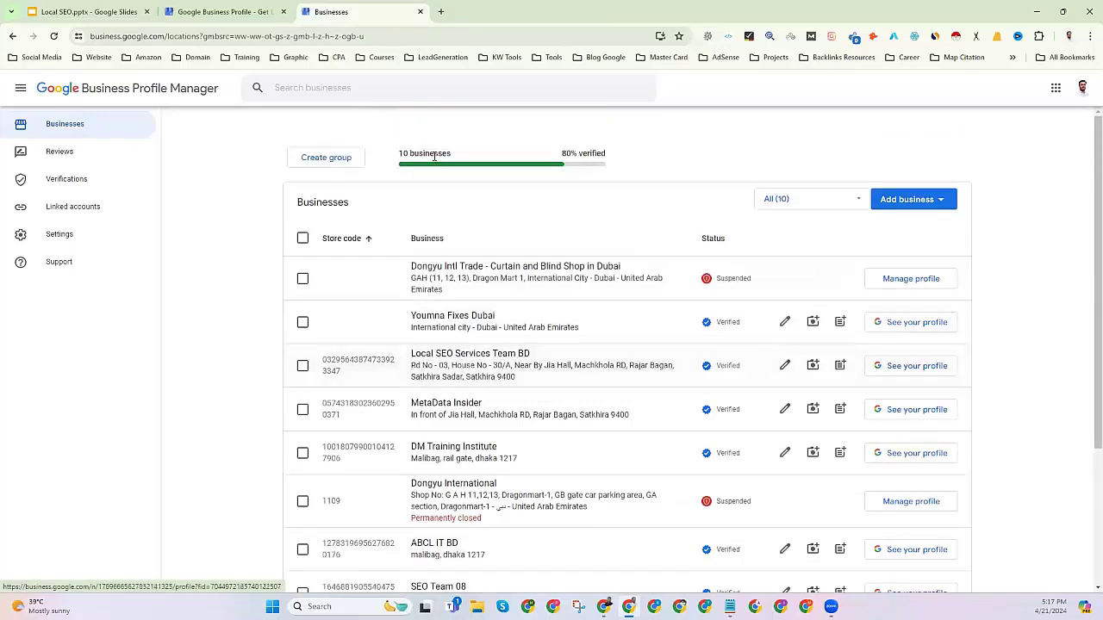
scroll(460, 387, "down", 3)
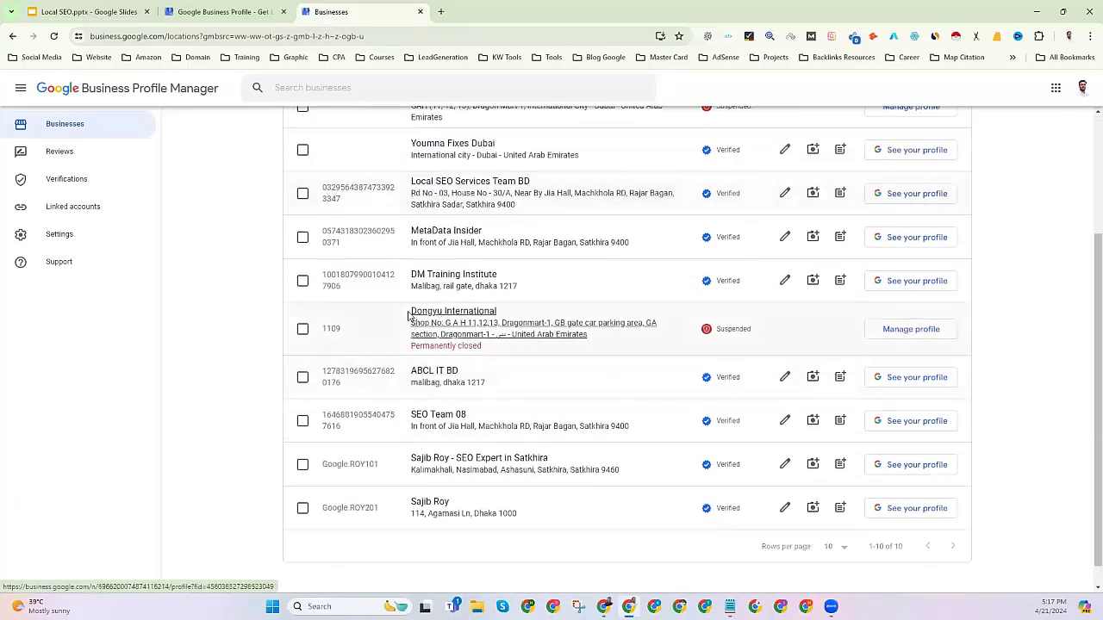
left_click_drag(409, 310, 499, 347)
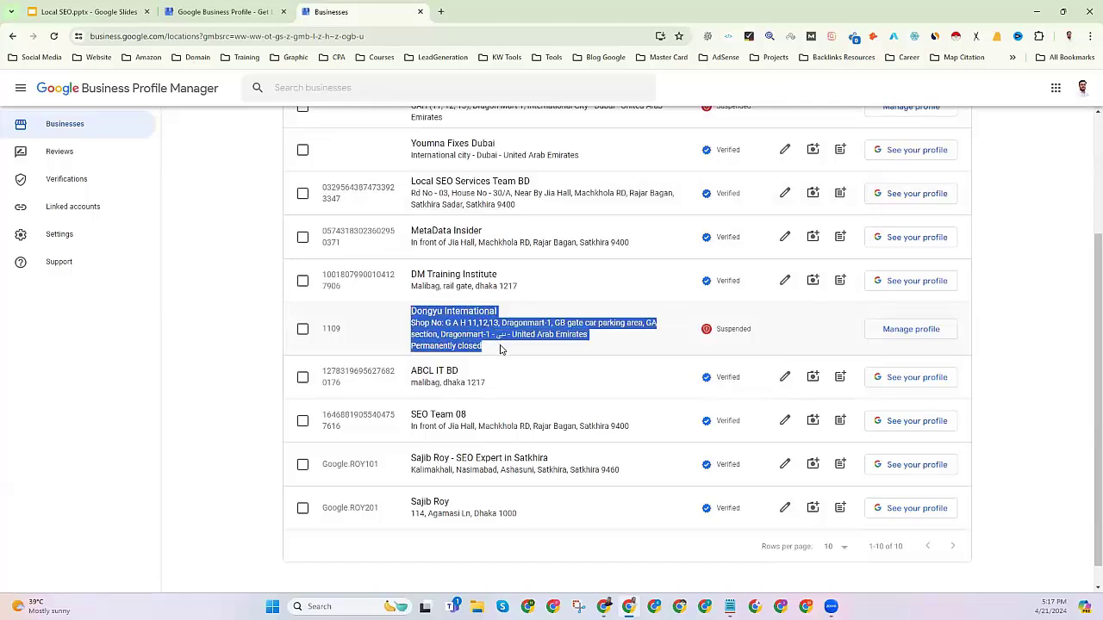
scroll(499, 348, "up", 2)
left_click_drag(406, 210, 465, 235)
left_click_drag(716, 444, 752, 444)
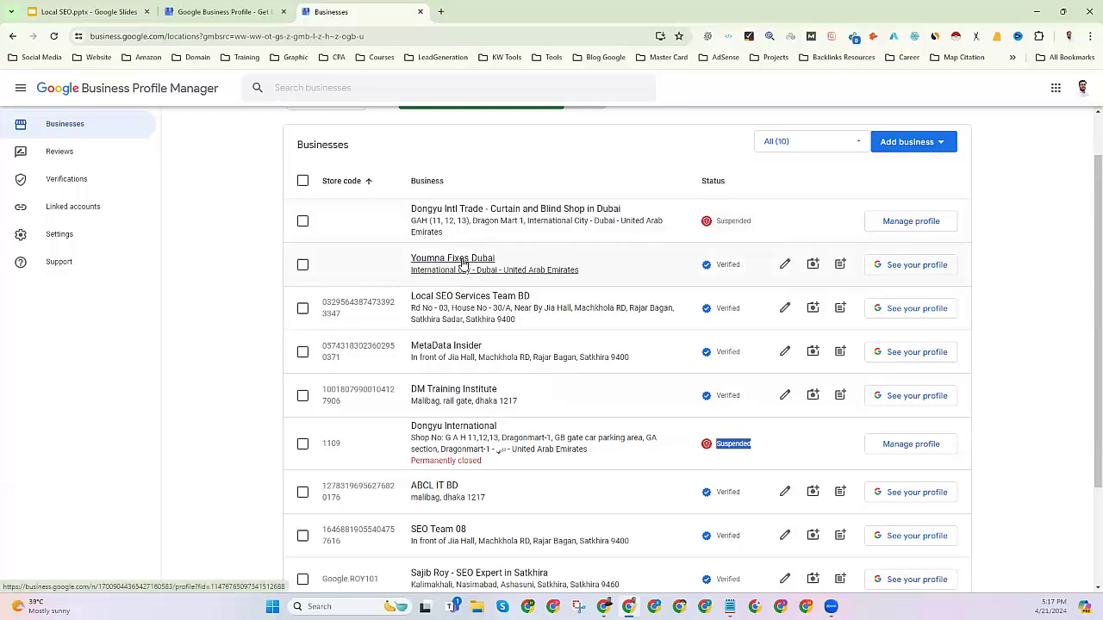
Open the verified Local SEO Services Team BD profile from the list.
scroll(408, 401, "down", 2)
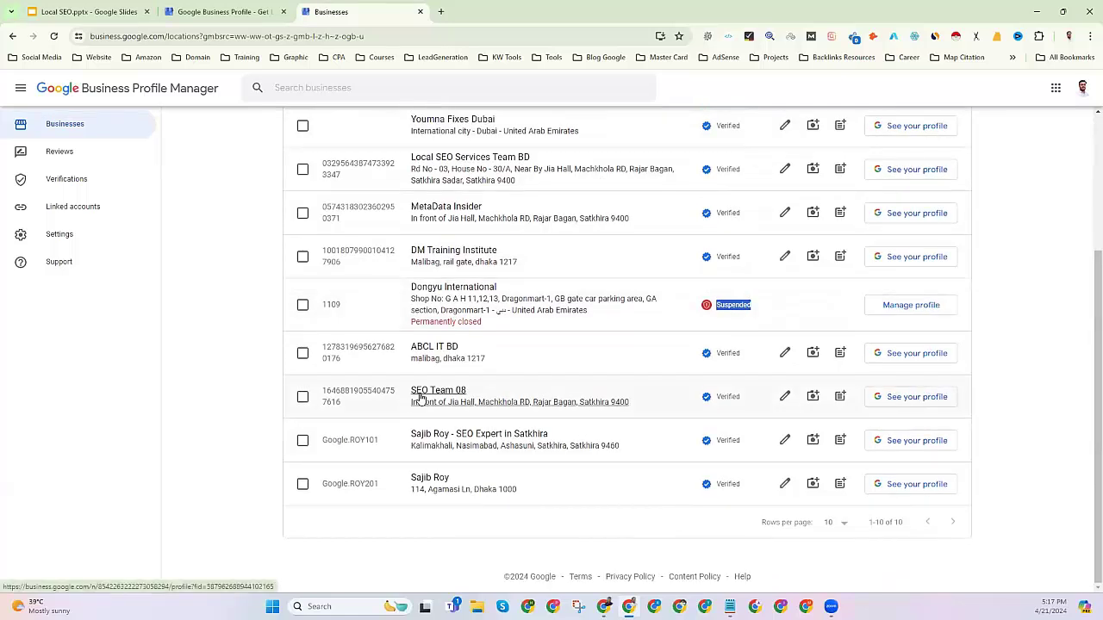
scroll(410, 403, "up", 1)
scroll(419, 396, "up", 1)
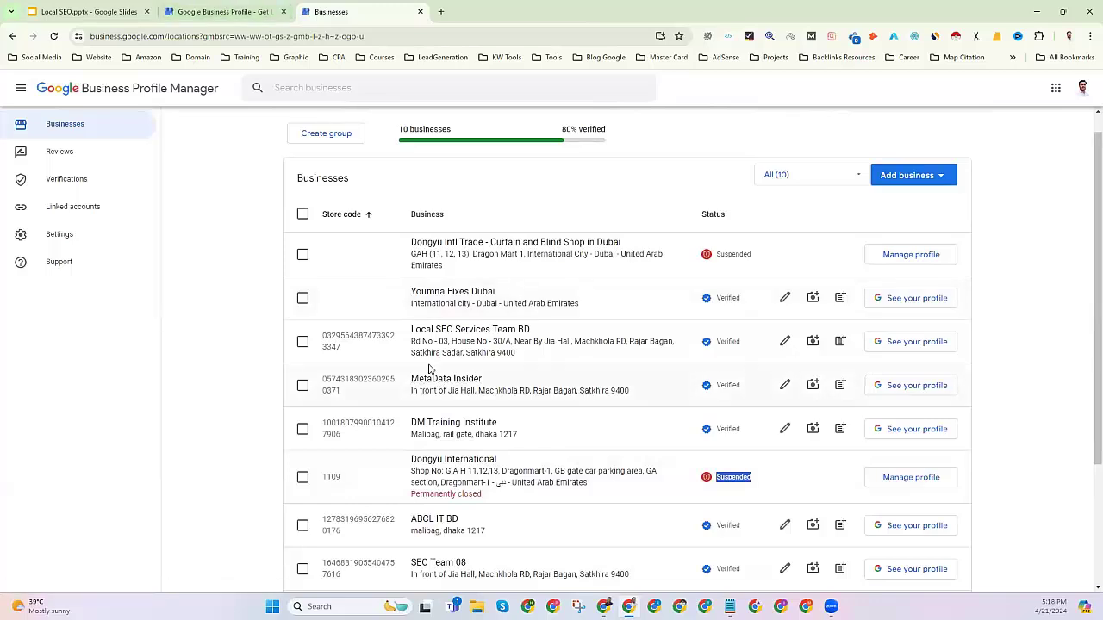
left_click(476, 351)
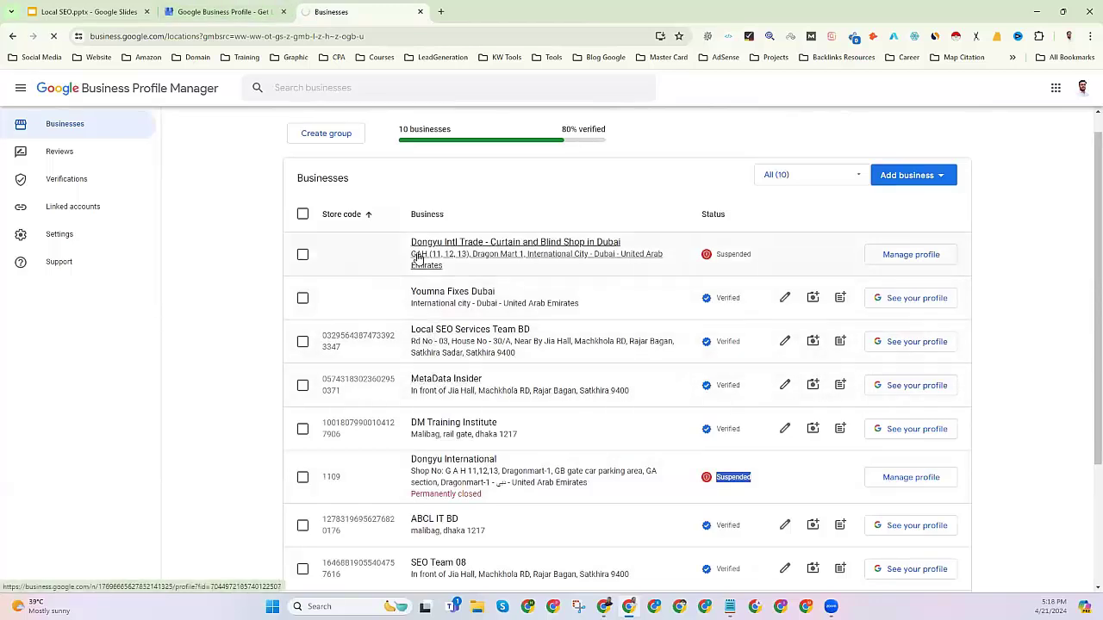